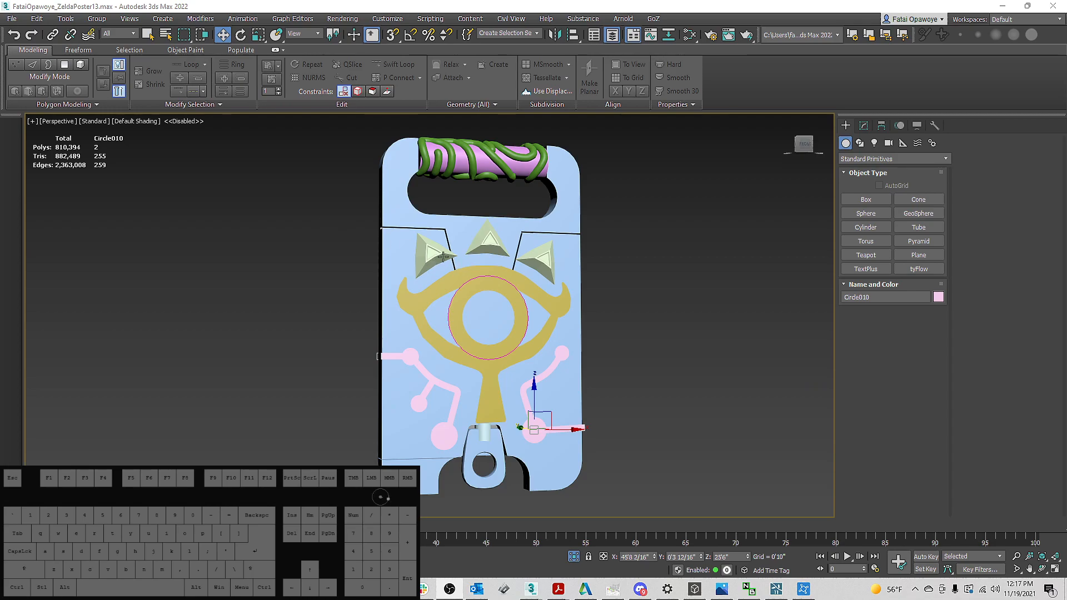
alt+shift+middle_drag(605, 335, 595, 279)
right_click(595, 279)
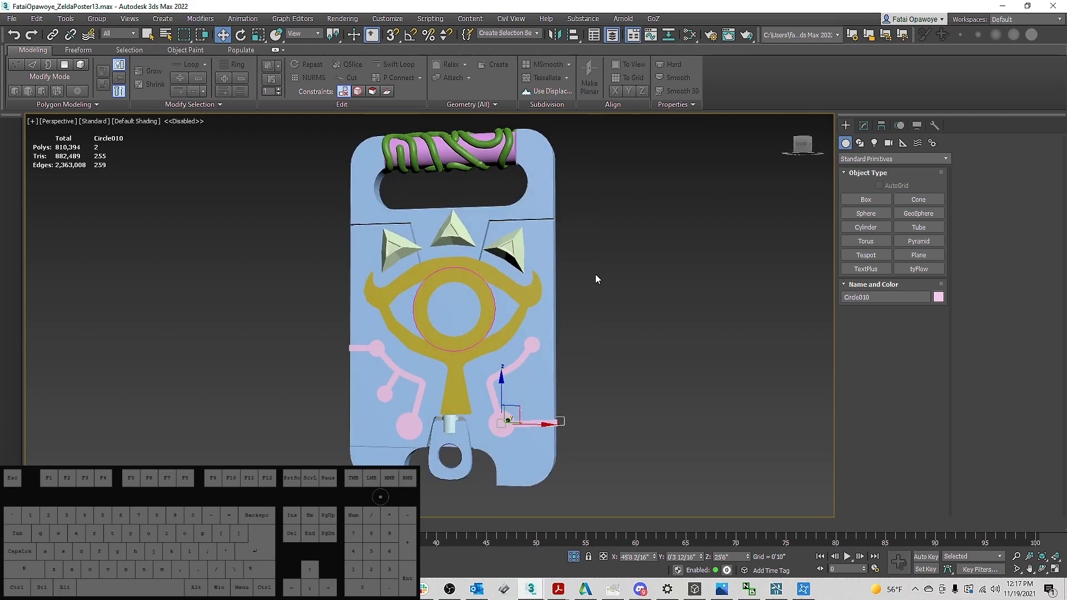
click(631, 217)
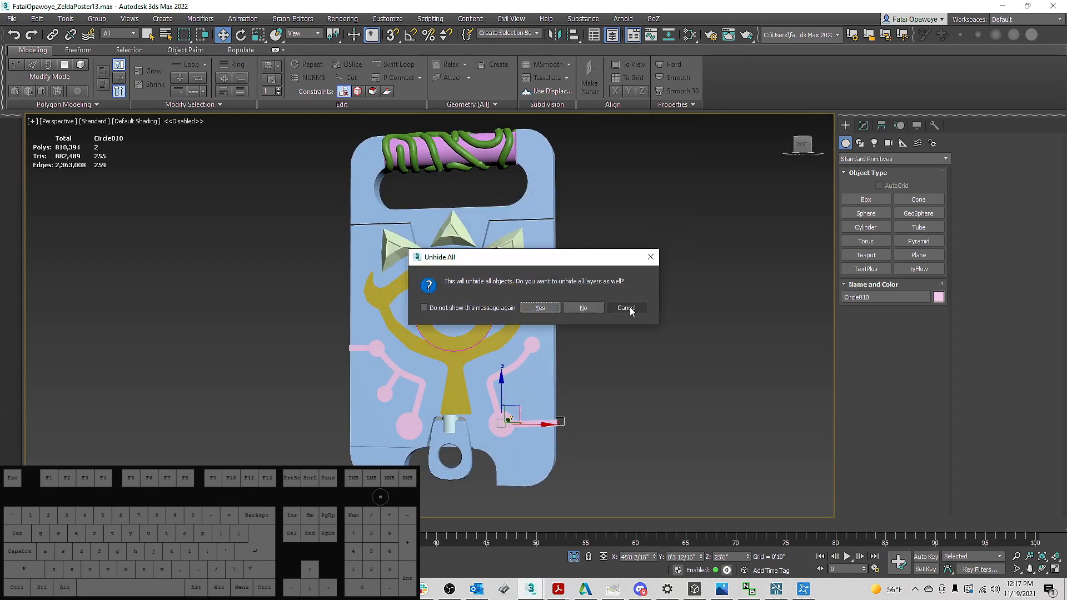
click(629, 306)
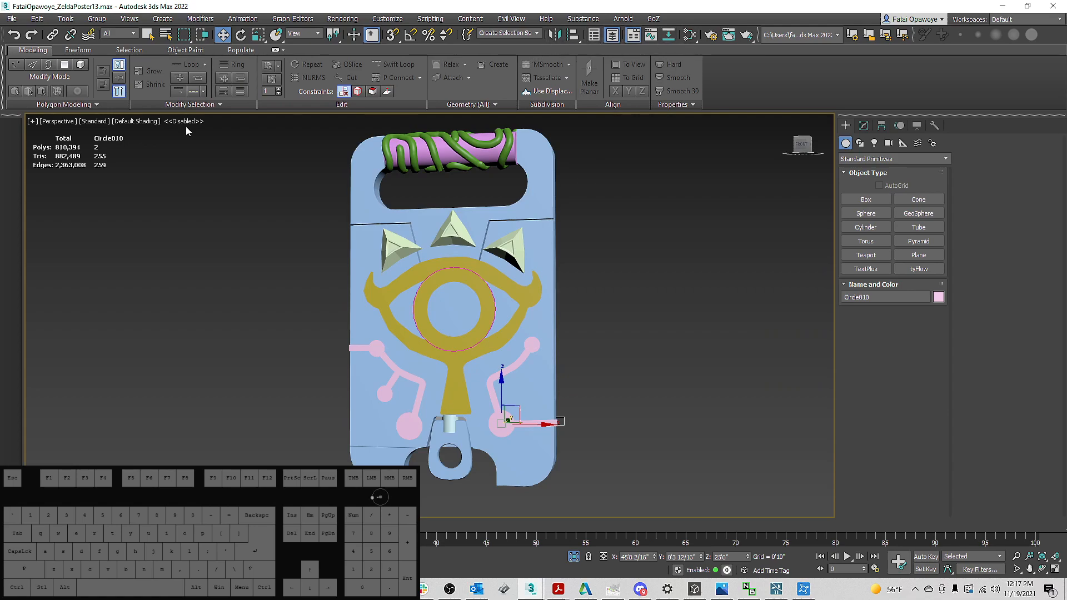
Make the 0 (default) layer visible and select all the planes in the Refs layer
click(612, 36)
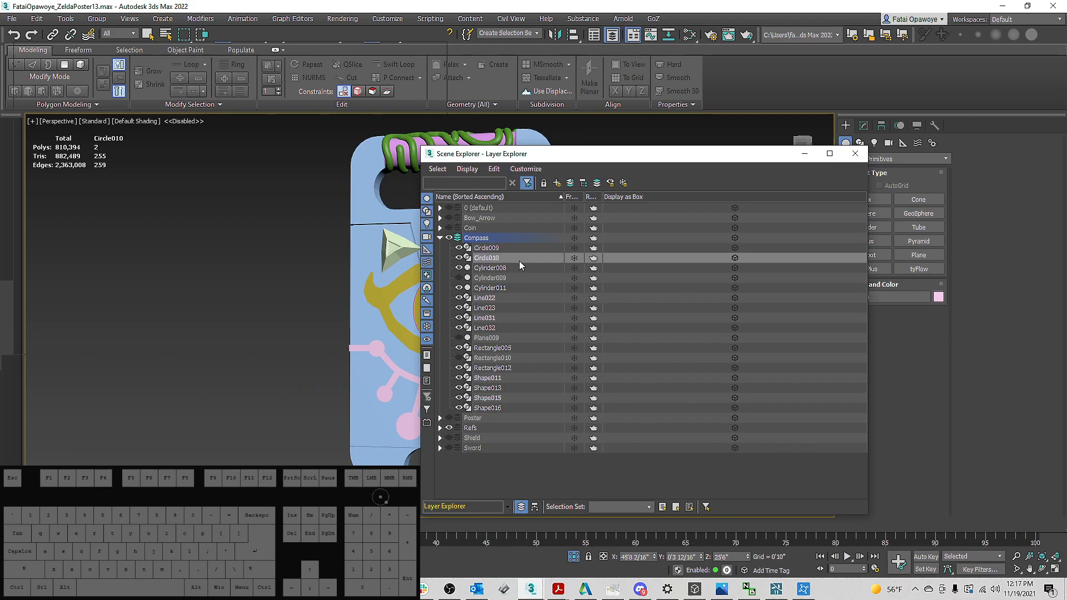
click(442, 245)
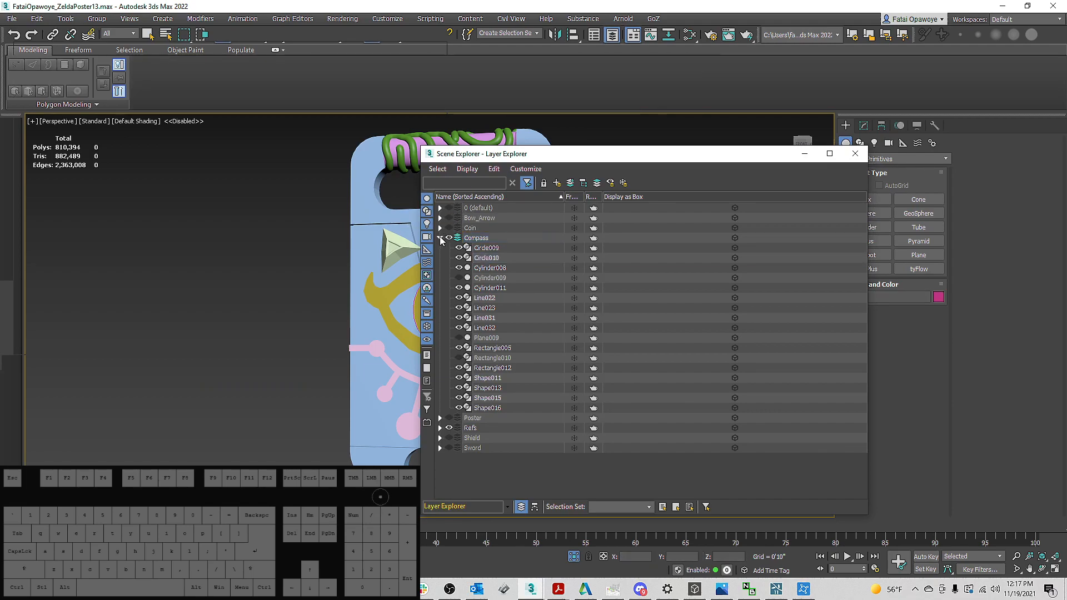
click(440, 238)
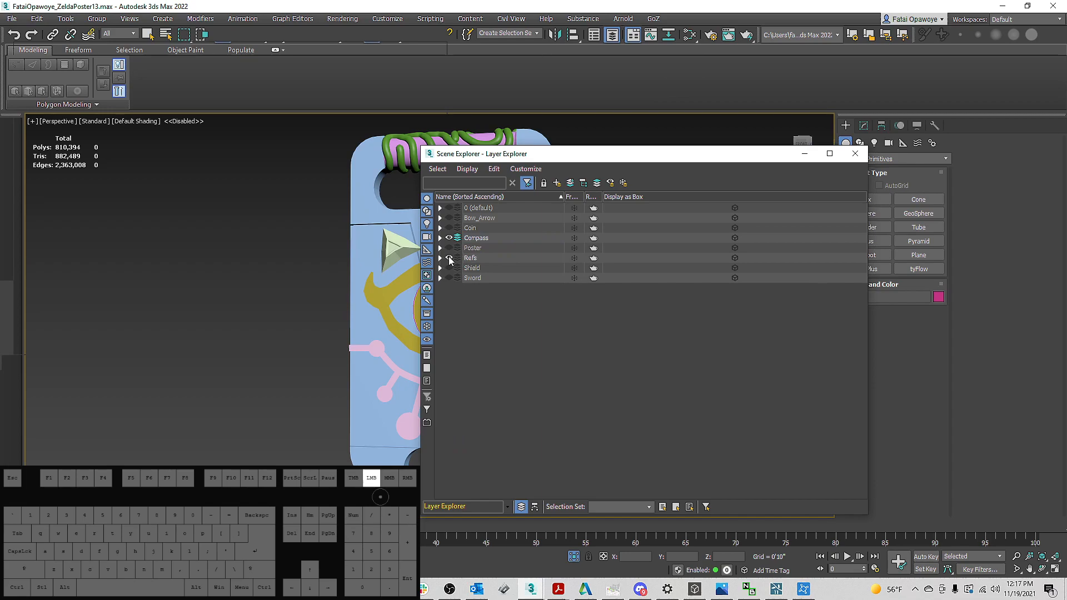
double_click(470, 258)
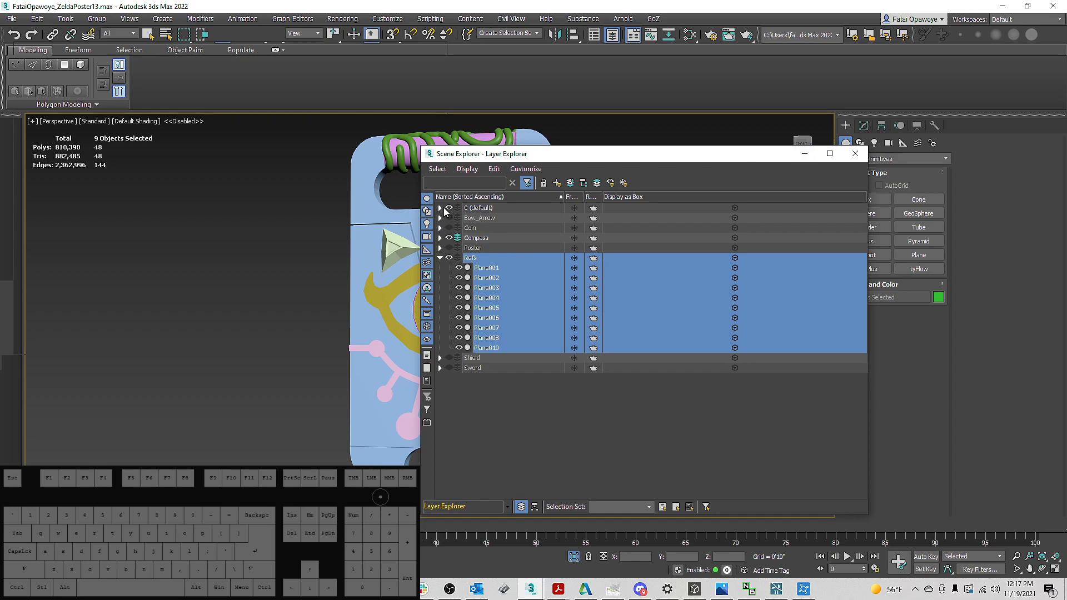
click(440, 259)
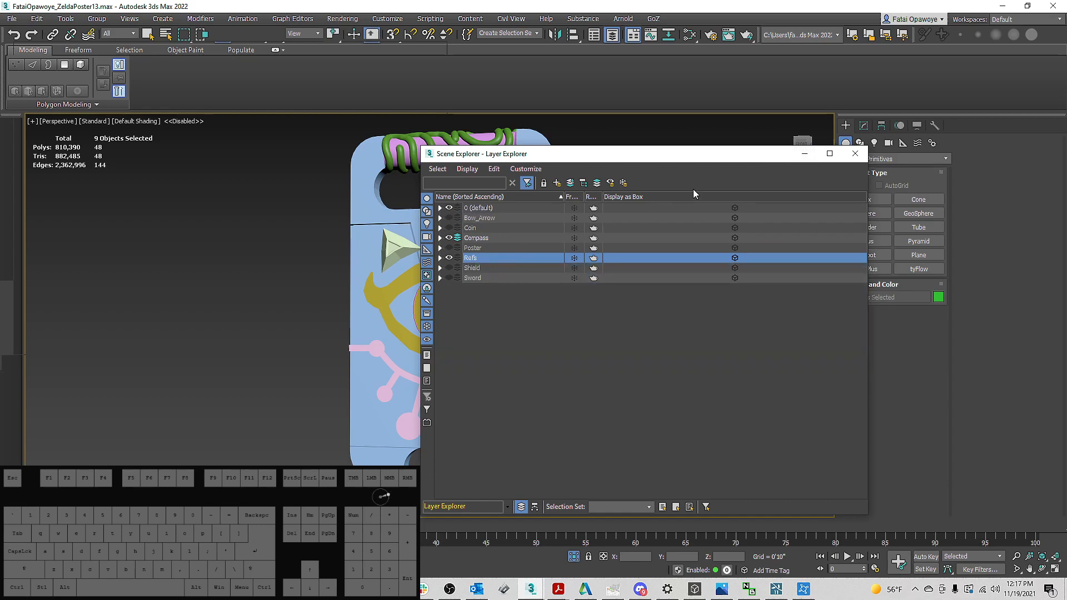
click(855, 153)
alt+scroll(588, 245, down, 10)
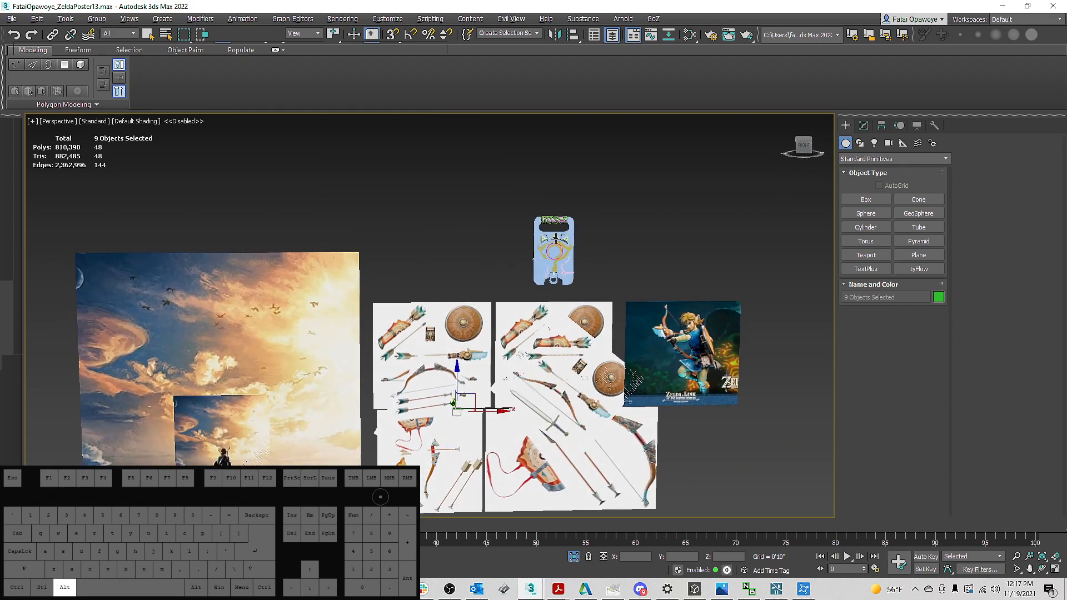
scroll(558, 262, up, 5)
middle_drag(623, 256, 596, 265)
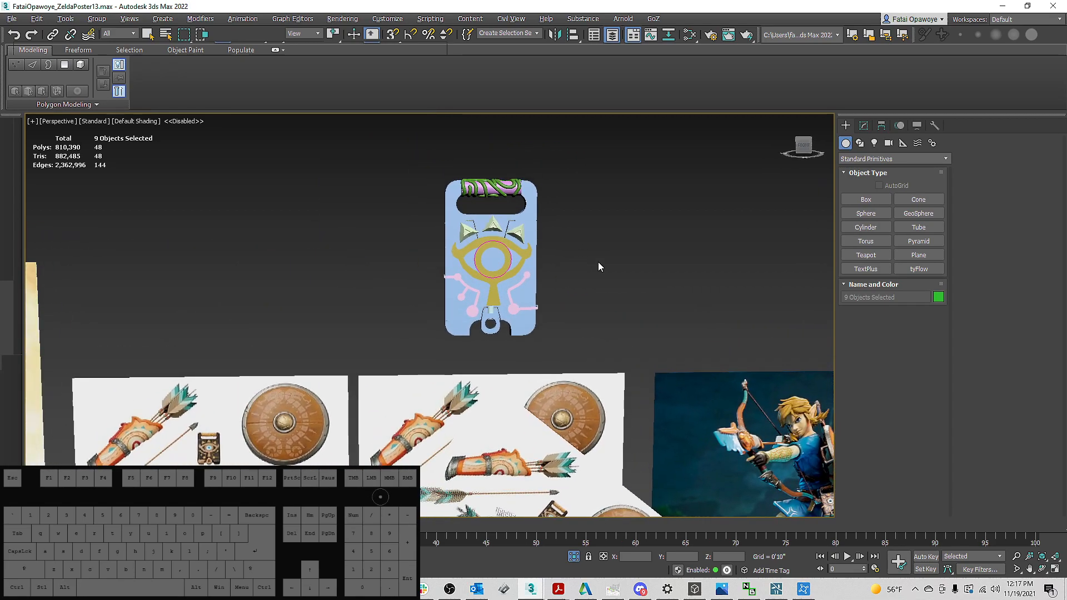
right_click(601, 244)
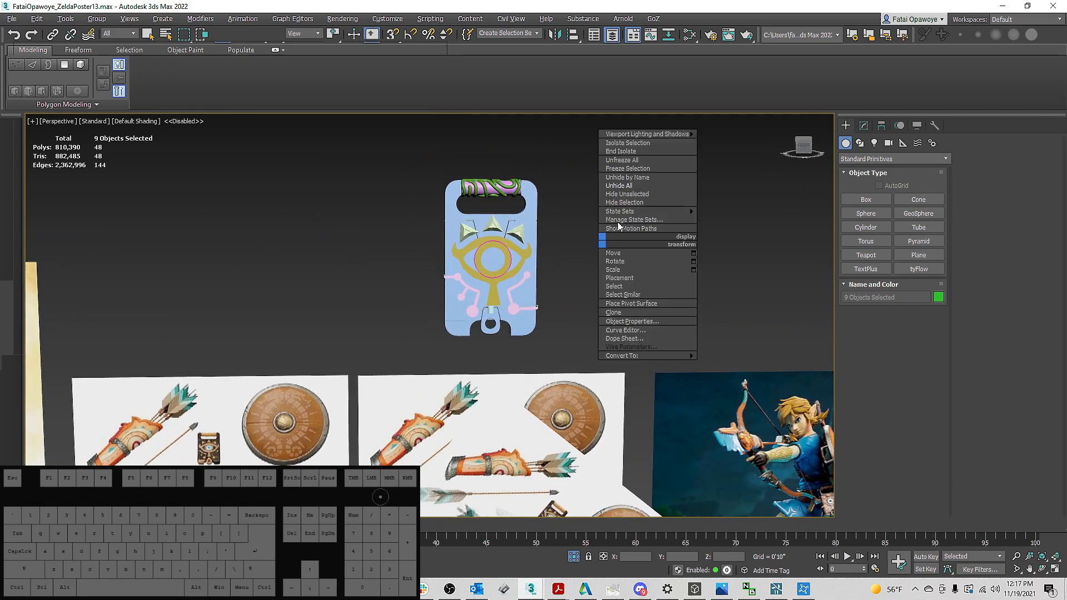
click(638, 185)
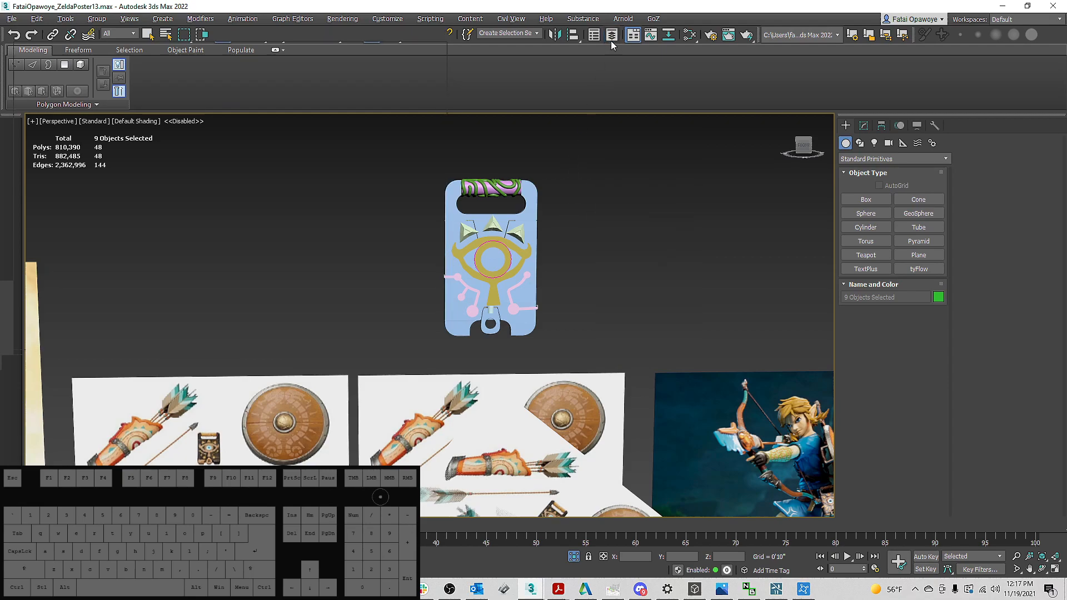
Unhide the reference image Plane009 inside the Compass layer
click(617, 35)
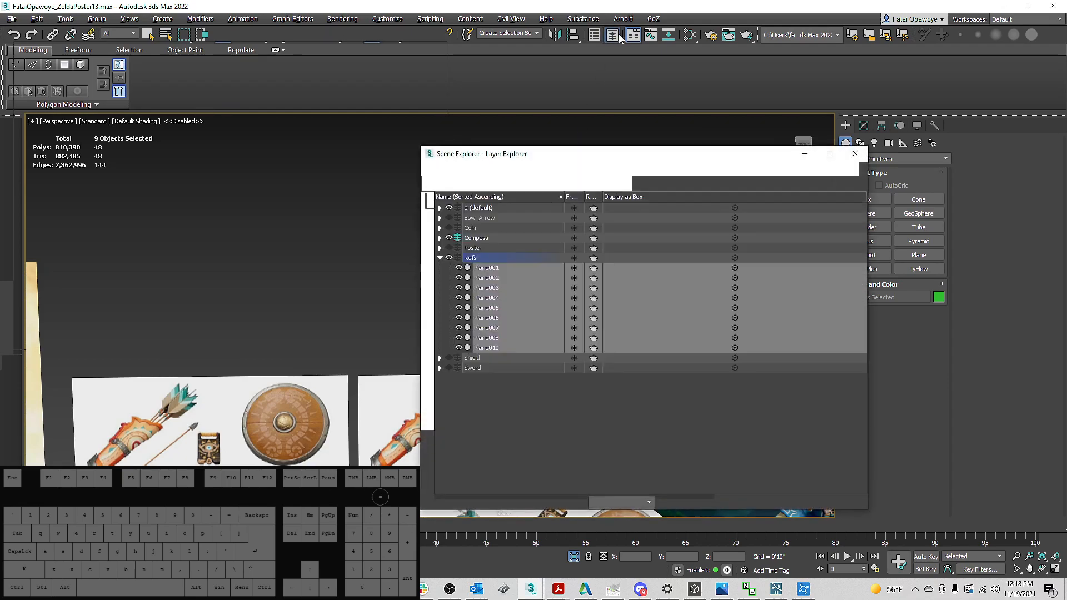
click(441, 238)
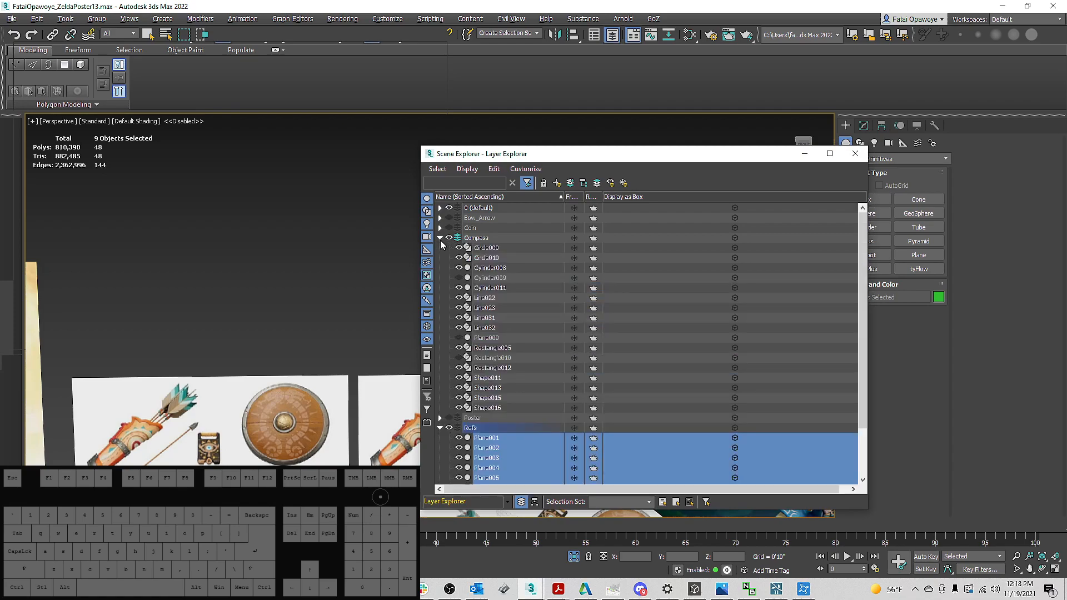
click(459, 338)
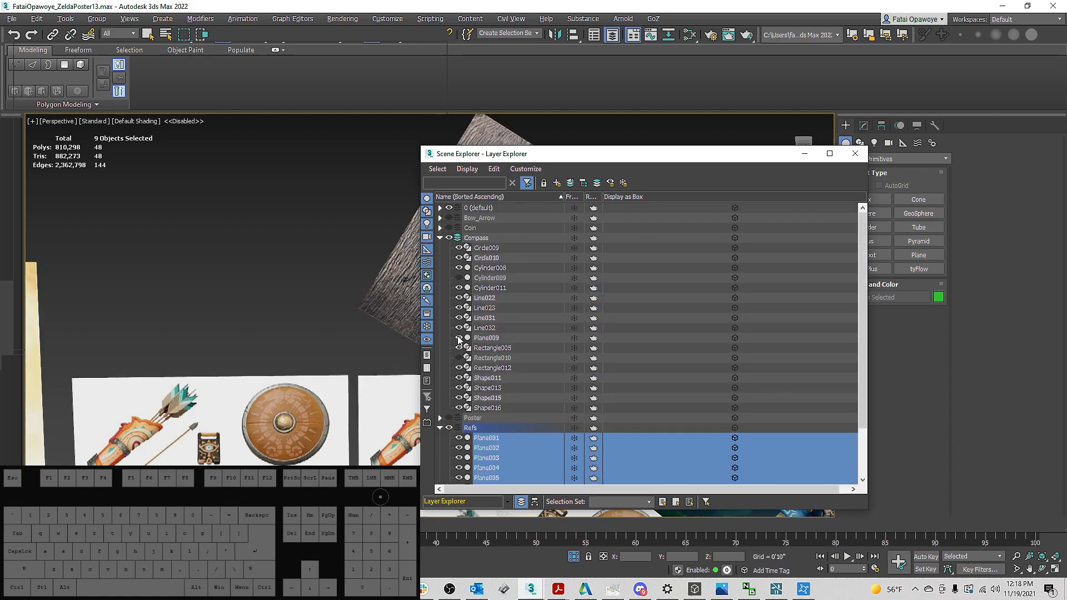
click(805, 155)
Hide the whole Refs layer so only the slate model and its own reference image are shown
click(613, 36)
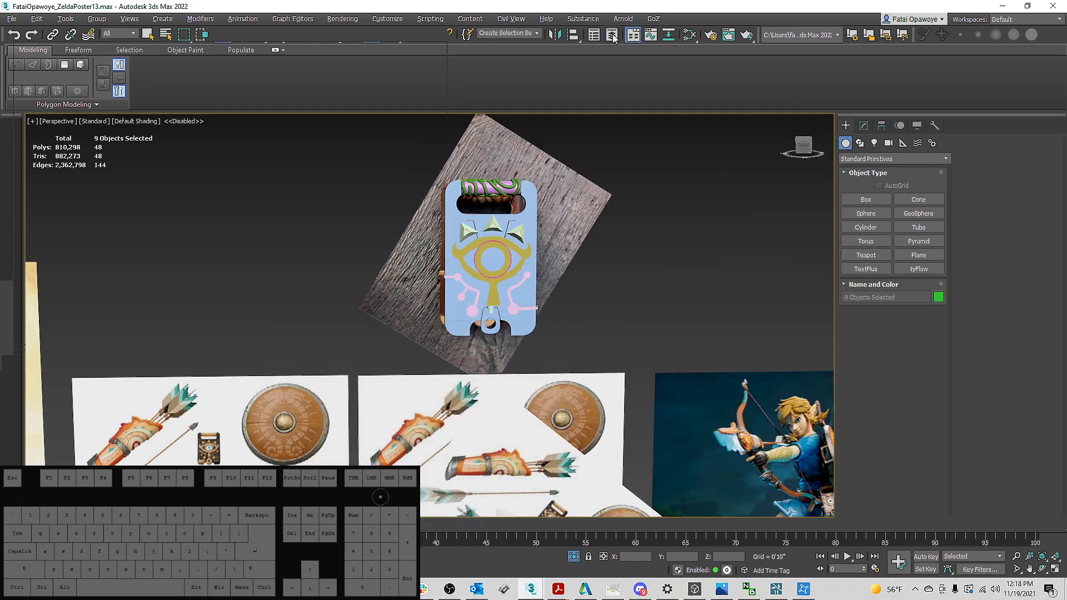
click(607, 36)
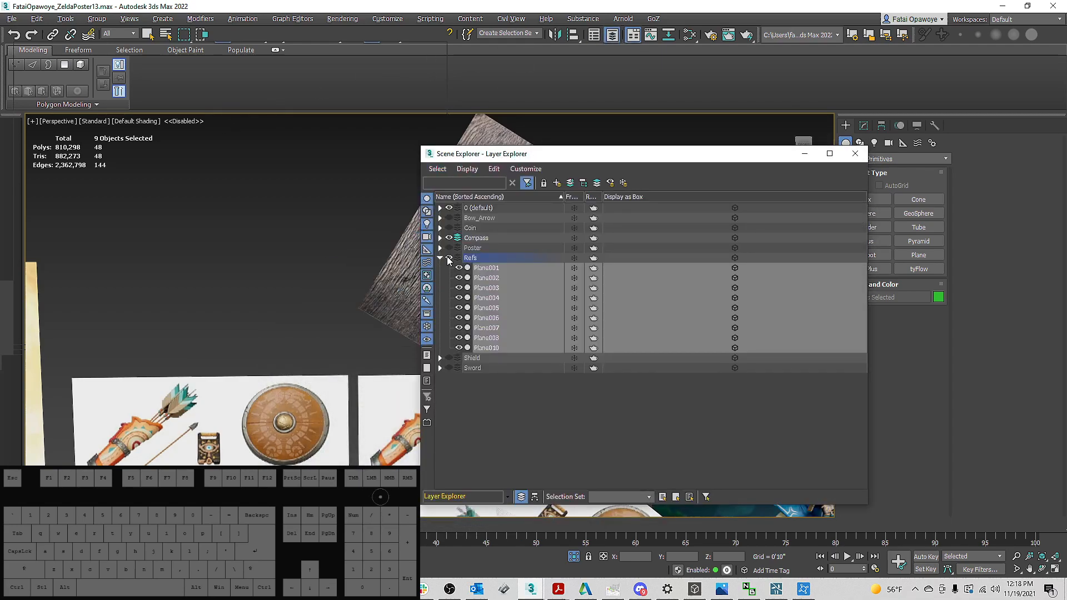
click(448, 259)
click(805, 154)
middle_drag(601, 246, 637, 285)
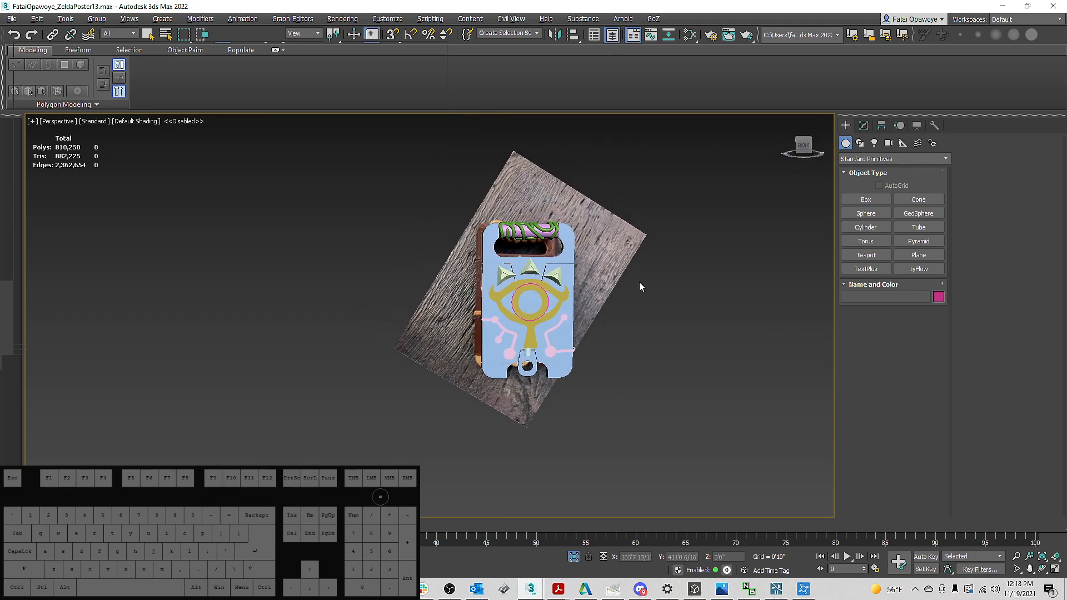
Select the reference image plane behind the slate and examine how the slate lines up with it in the Front view
click(577, 251)
scroll(571, 270, up, 6)
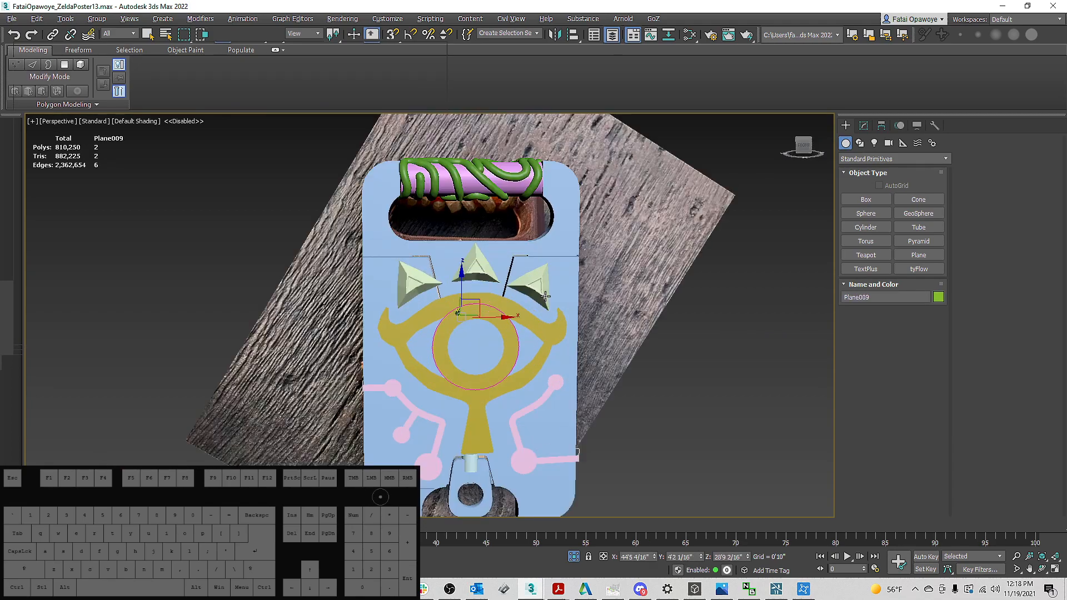
key(f)
key(z)
scroll(568, 239, up, 5)
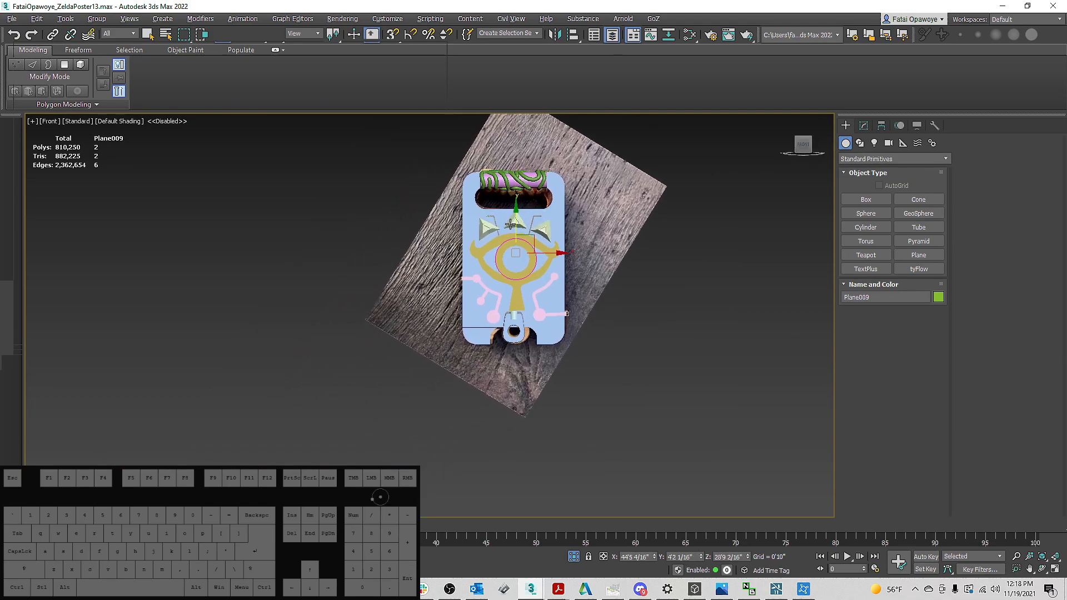
scroll(570, 239, up, 5)
scroll(598, 245, down, 7)
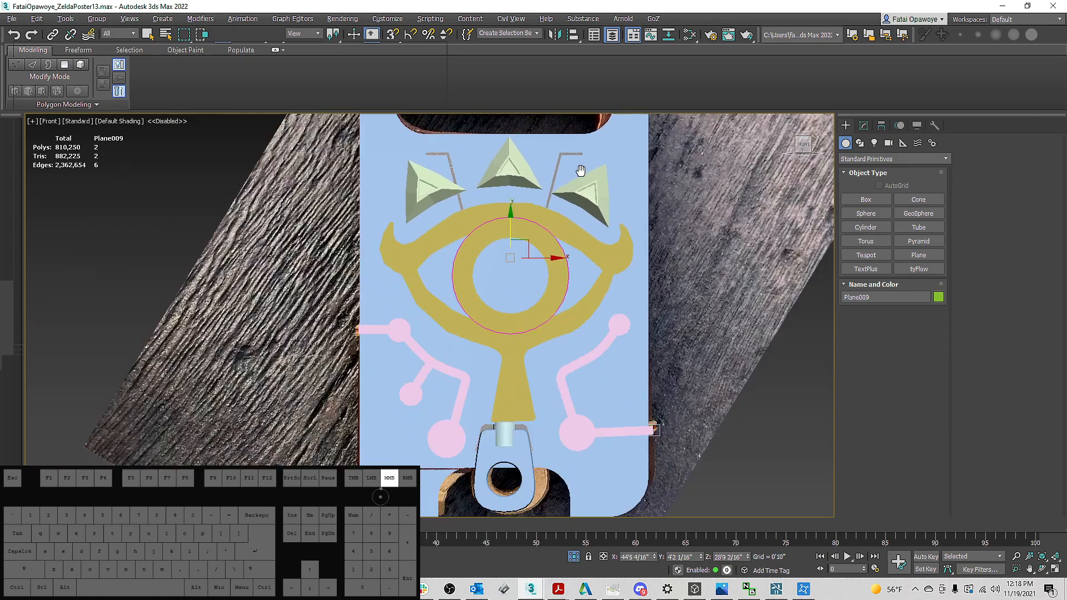
middle_drag(603, 295, 486, 313)
scroll(544, 385, up, 5)
Select the pink circuit shape Circle010 and delete its Edit Poly modifier, leaving the Editable Spline
click(529, 380)
scroll(521, 359, up, 4)
alt+middle_drag(573, 398, 548, 322)
click(865, 126)
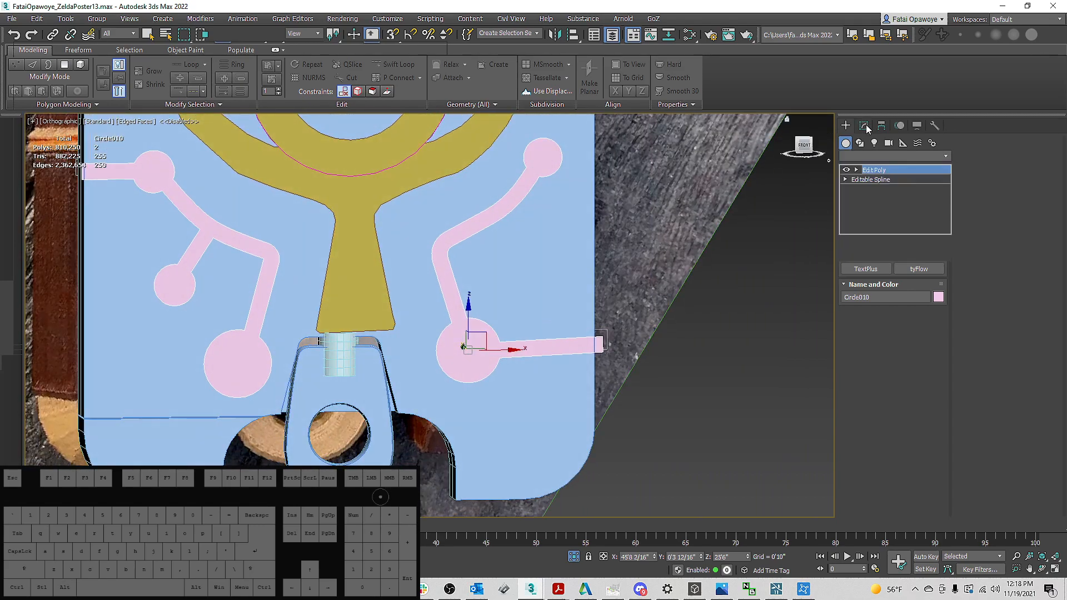
right_click(881, 174)
click(889, 186)
alt+middle_drag(660, 221, 675, 234)
Enter vertex editing on the circuit spline and turn on 3D snapping to vertices for the Create Line tool
click(985, 400)
alt+middle_drag(572, 335, 408, 274)
key(1)
alt+middle_drag(467, 307, 500, 309)
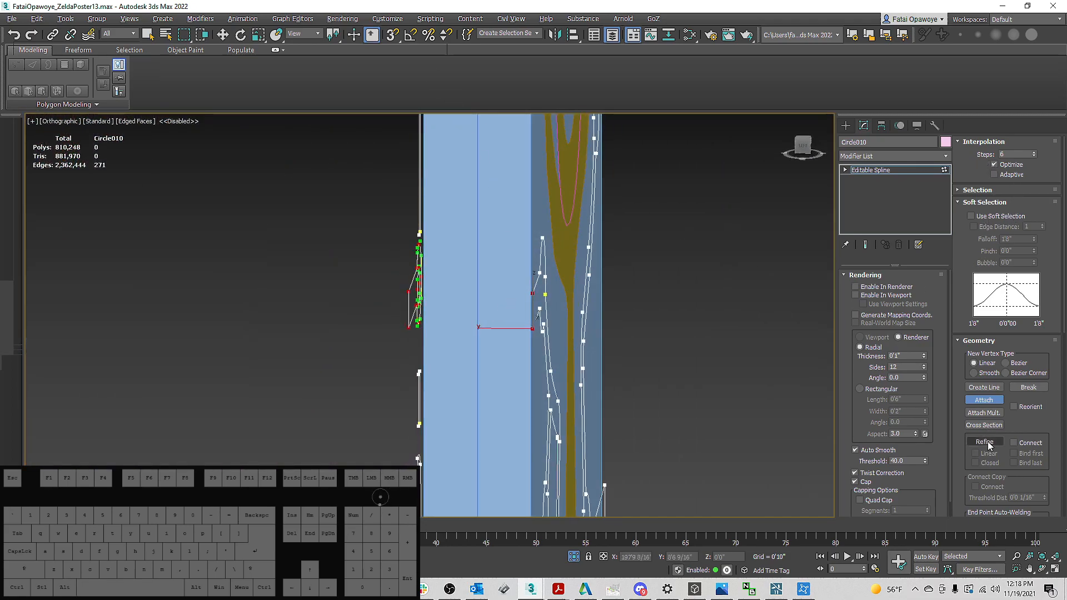
click(983, 385)
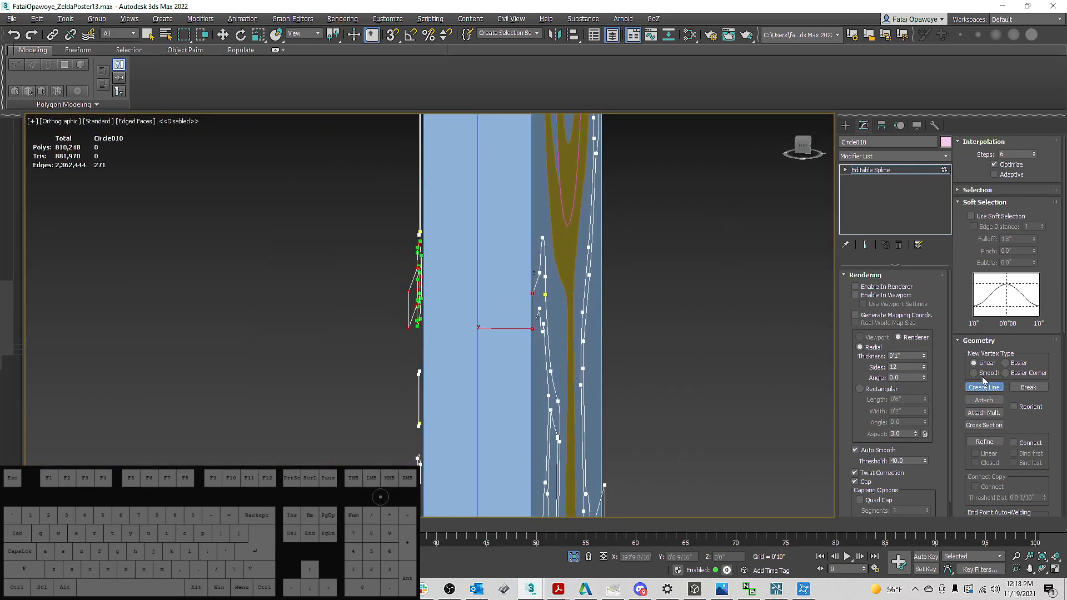
click(392, 36)
right_click(392, 36)
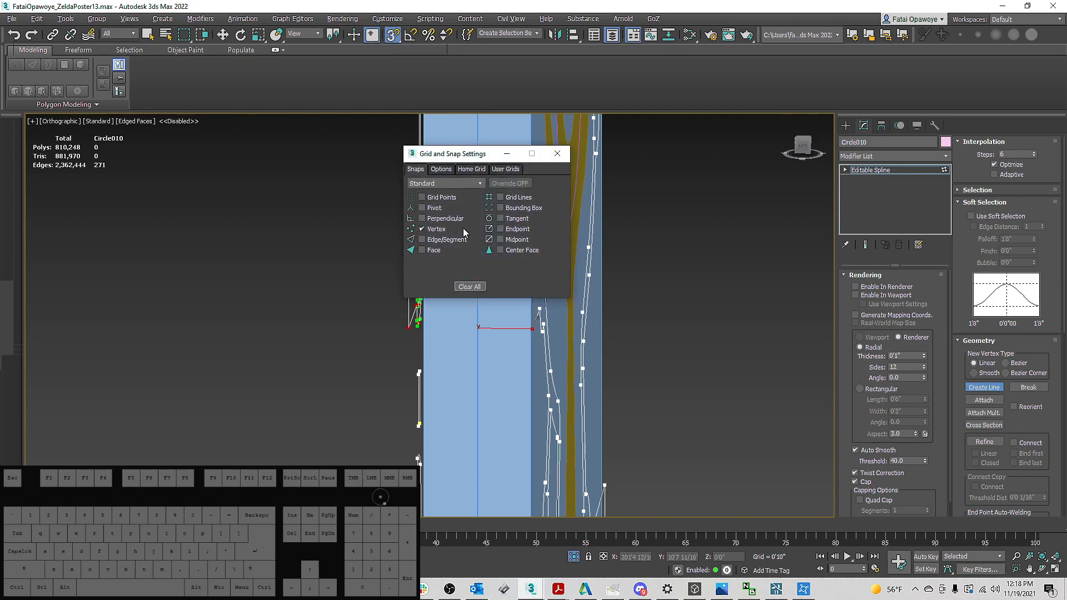
click(557, 154)
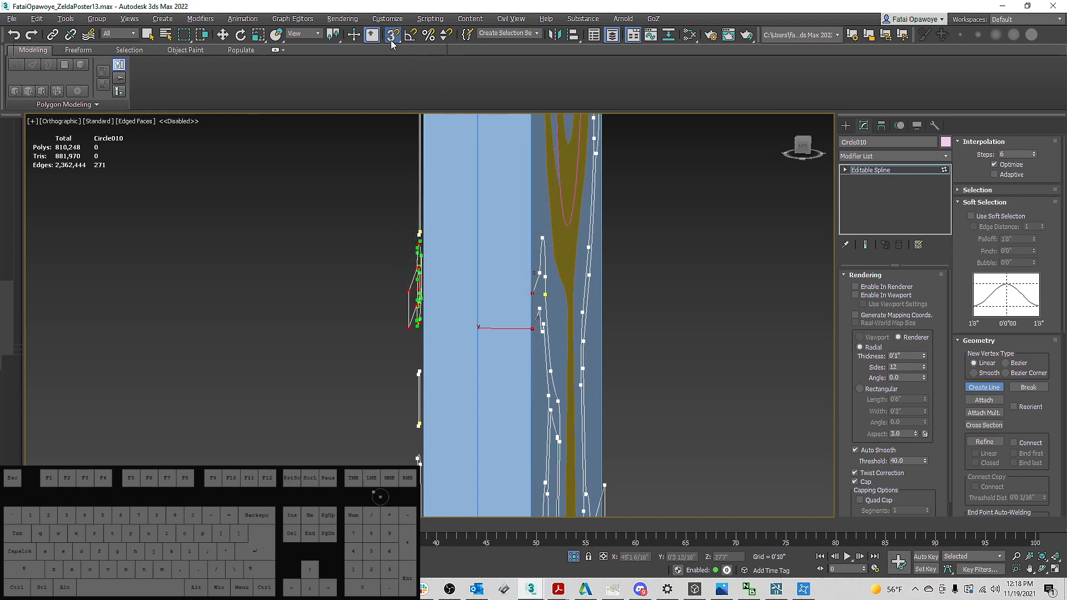
right_click(393, 36)
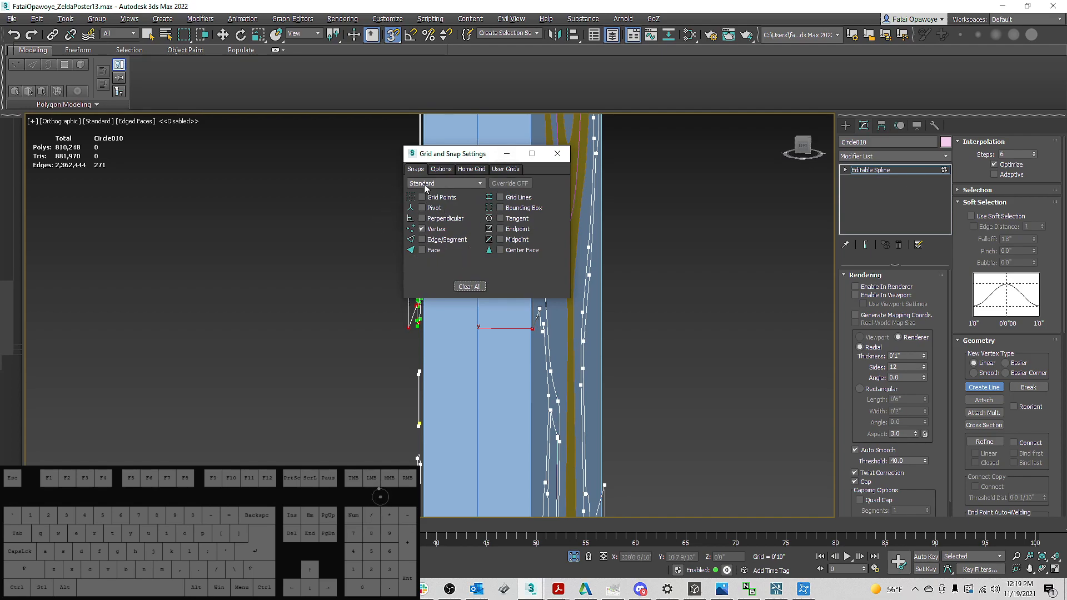
click(558, 153)
Draw a line across the circuit's left tab, joining its upper and lower vertices at the slate's front edge
alt+middle_drag(542, 291, 561, 269)
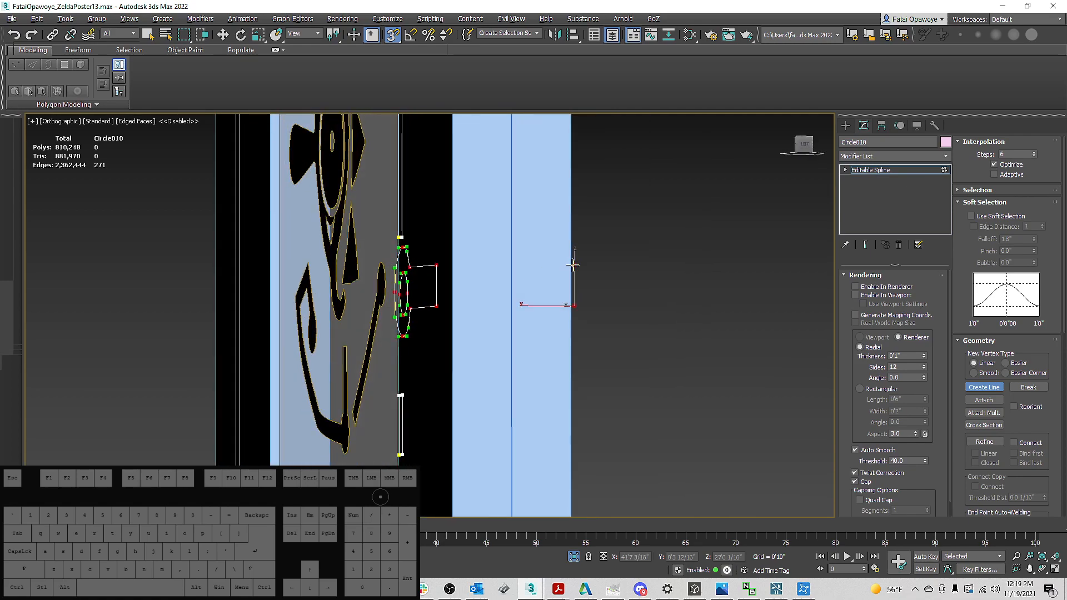
right_click(566, 292)
right_click(585, 261)
alt+middle_drag(586, 262, 377, 322)
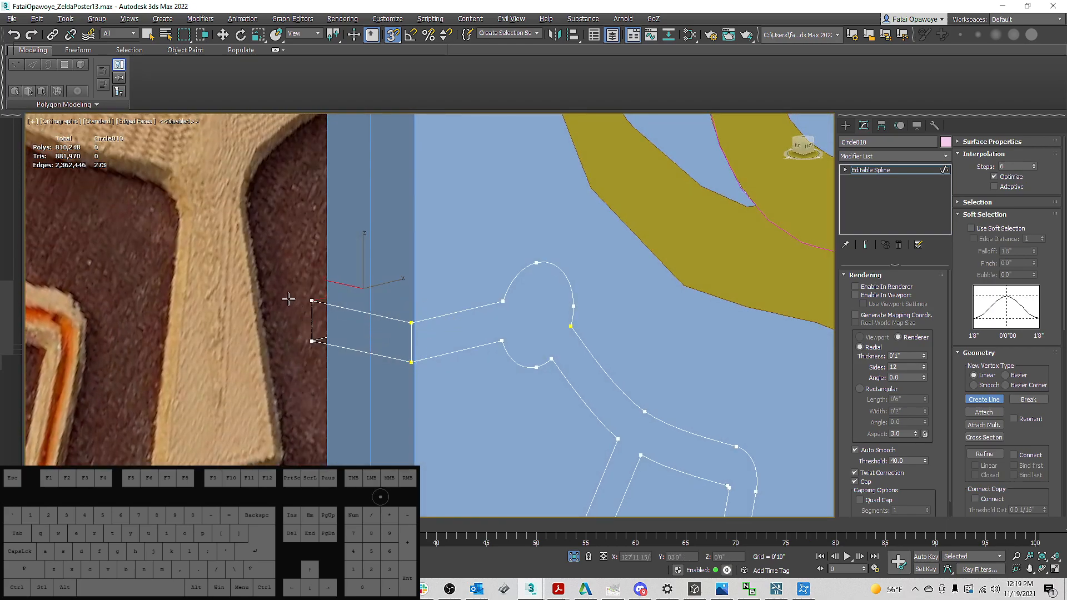
alt+middle_drag(426, 297, 537, 220)
right_click(441, 234)
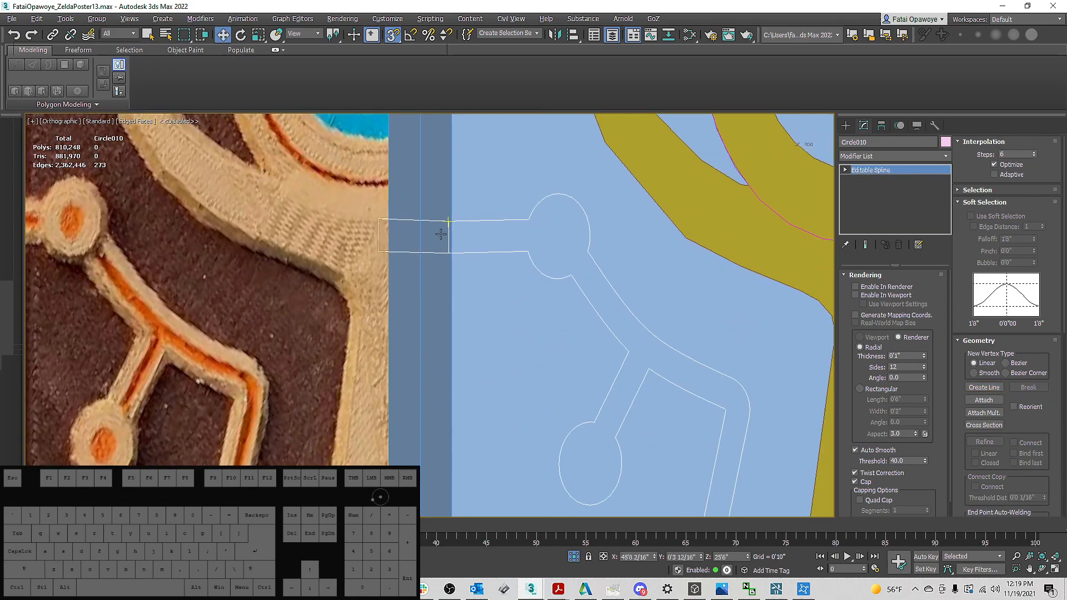
Delete the new line across Circle010's left tab together with the tab's outer end segment
click(472, 238)
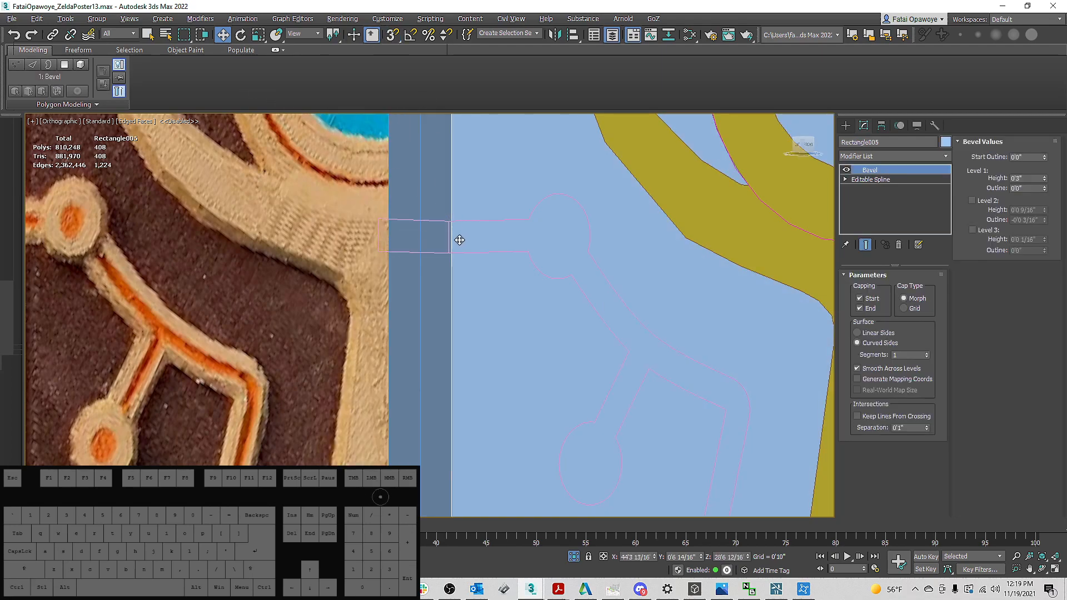
click(448, 225)
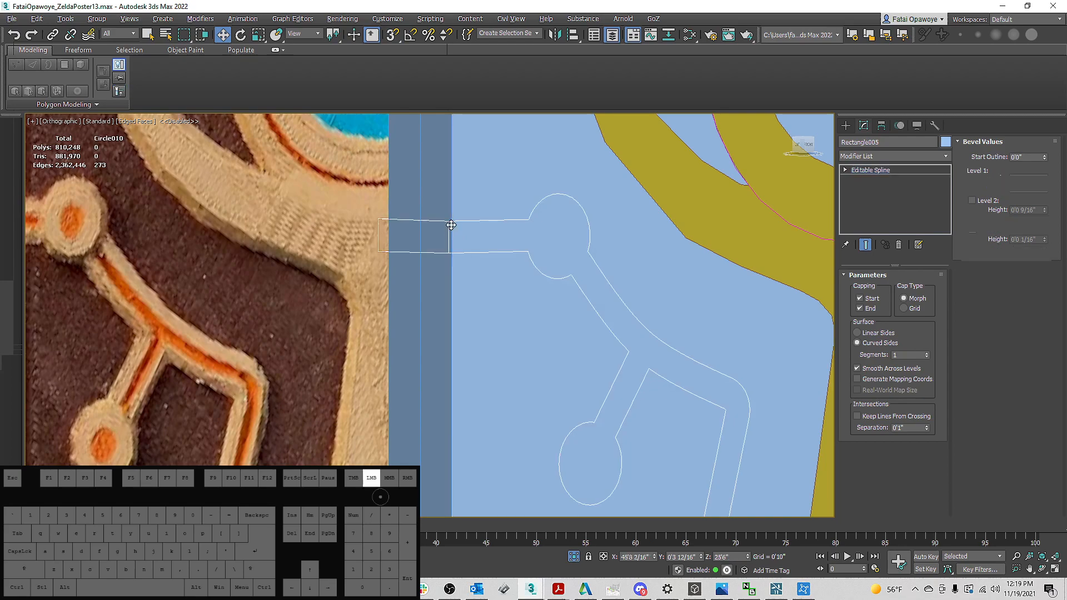
key(1)
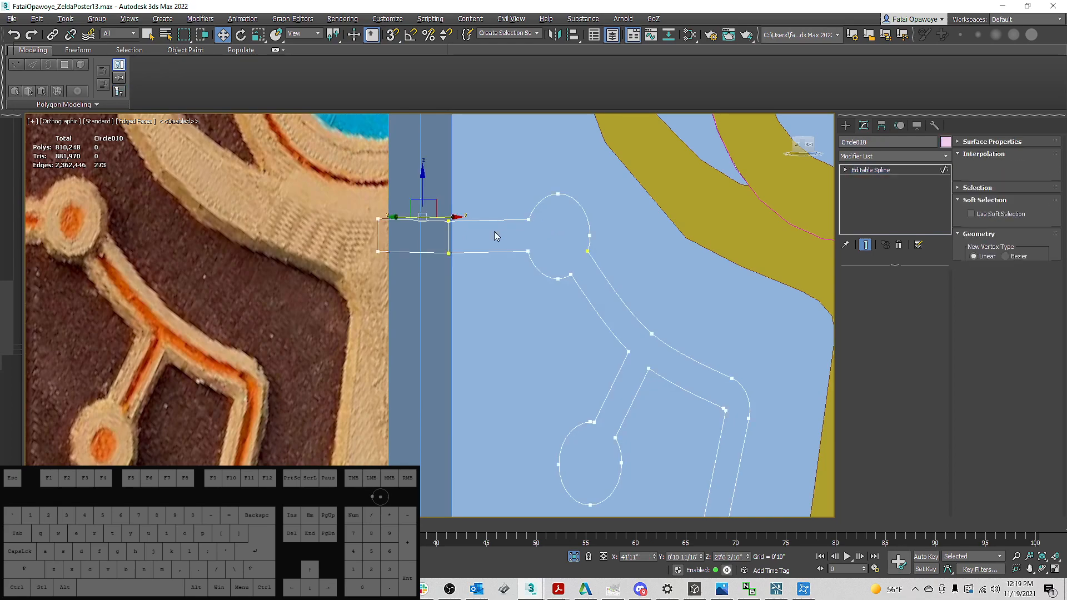
alt+middle_drag(471, 232, 321, 239)
click(390, 239)
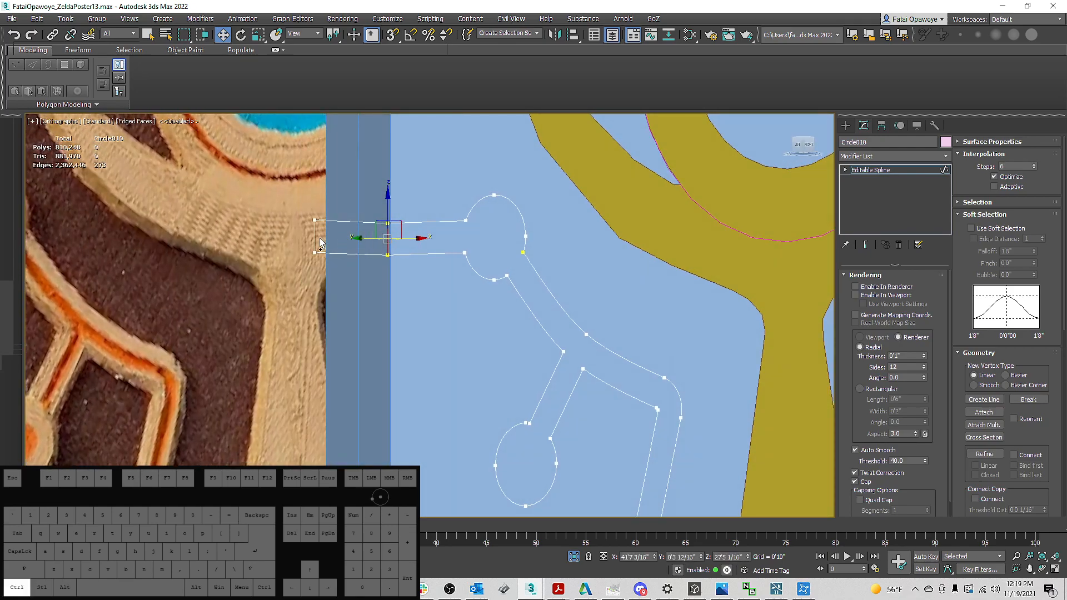
ctrl+click(317, 232)
scroll(367, 214, up, 2)
middle_drag(368, 214, 422, 148)
key(Delete)
key(1)
alt+middle_drag(406, 237, 323, 237)
alt+middle_drag(322, 385, 136, 231)
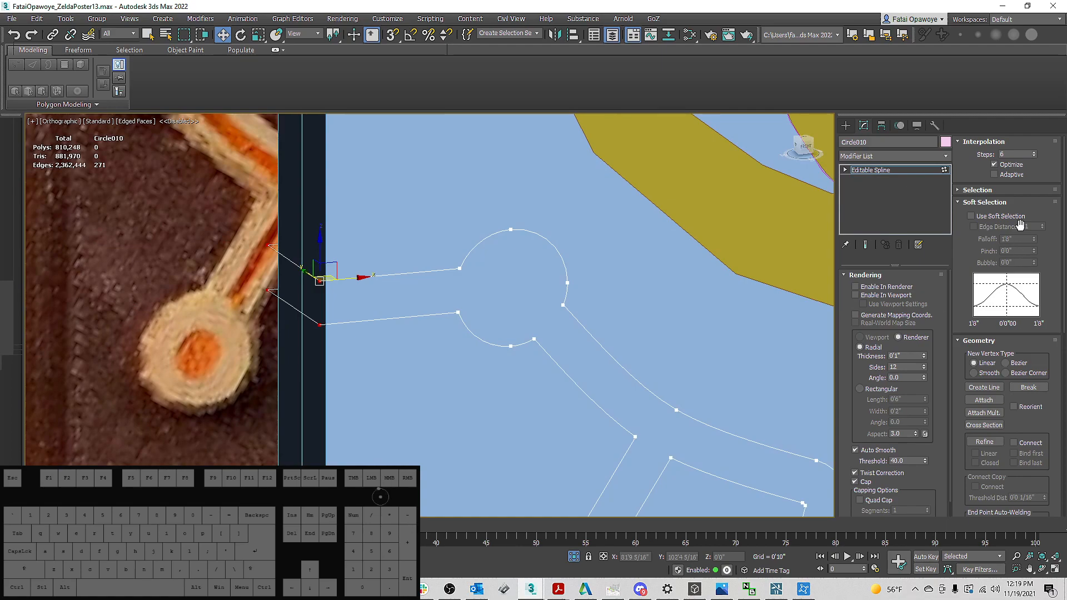
Weld the selected vertices on Circle010's left tab and test the joined corners with trial moves, undoing each one
scroll(1038, 234, down, 6)
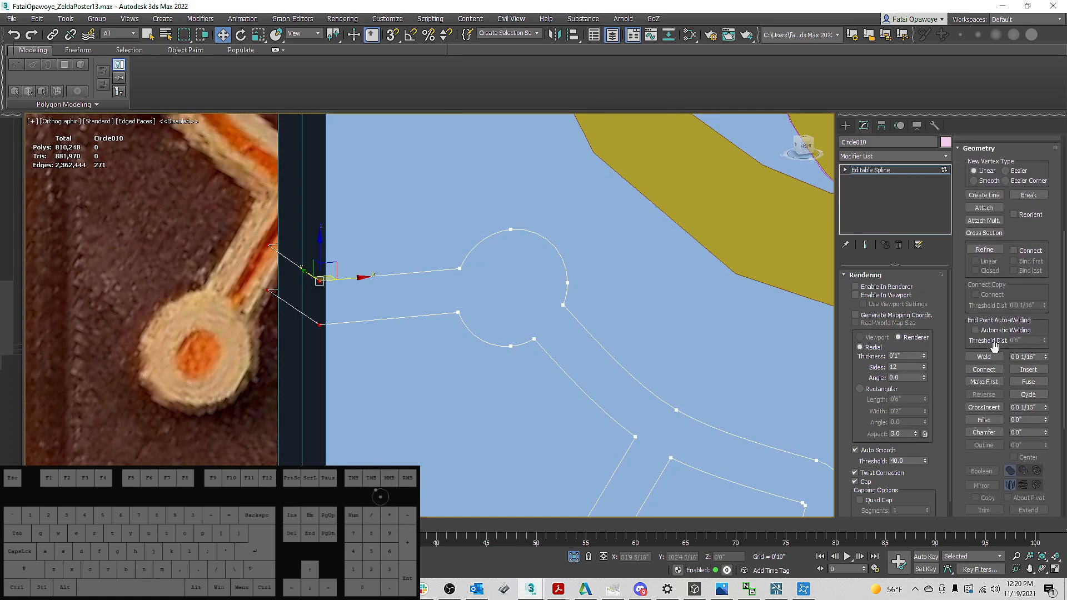
click(988, 359)
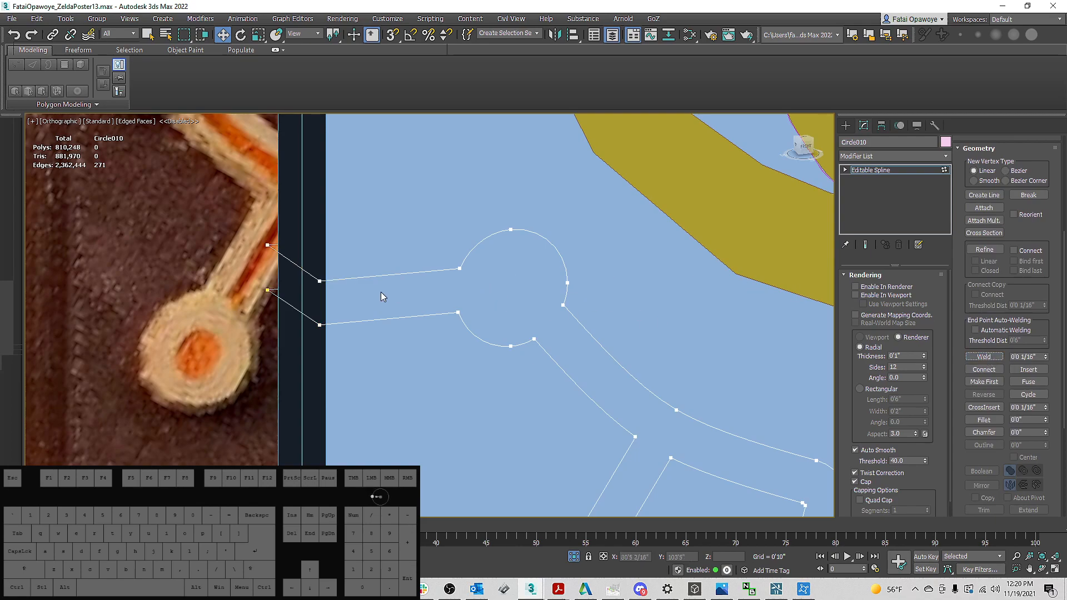
click(322, 281)
drag(321, 254, 332, 201)
key(ctrl+z)
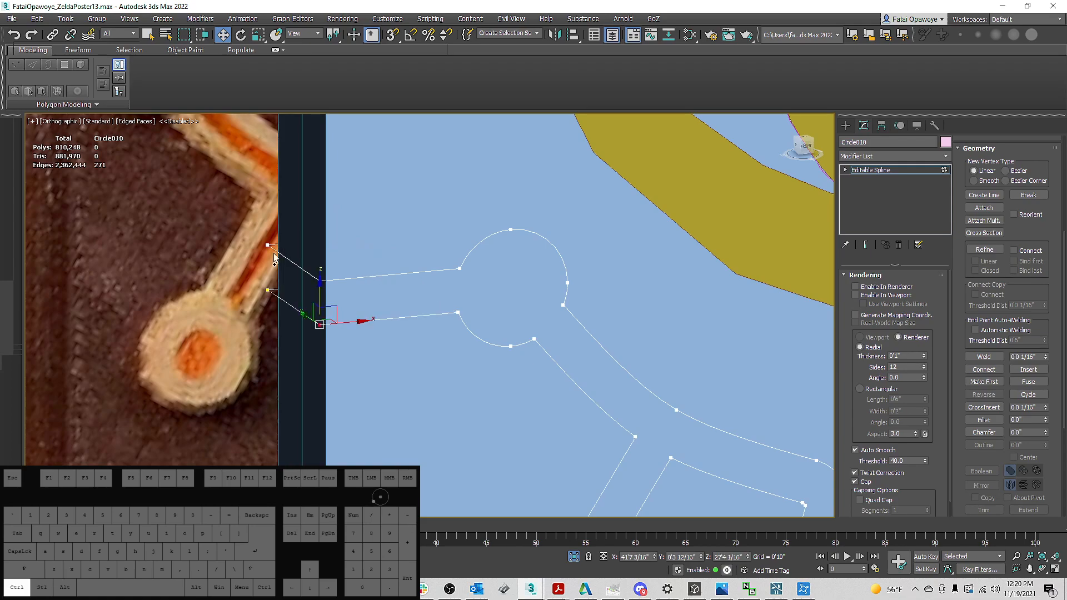
click(268, 290)
drag(267, 254, 277, 216)
key(ctrl+z)
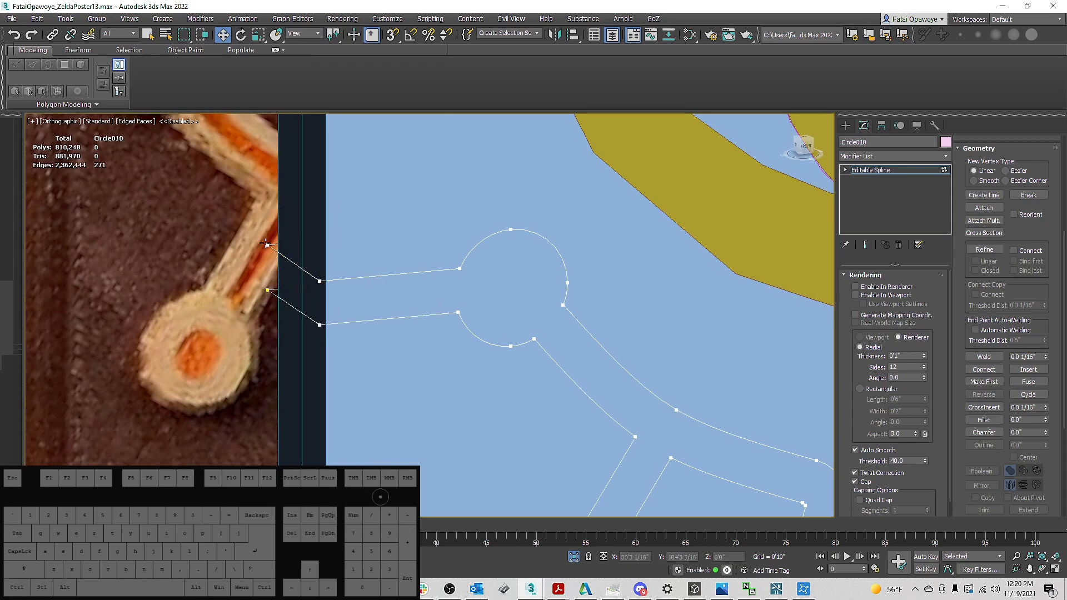
Convert the left tab's vertices at the slate's side edges to Corner type and try filleting them
alt+middle_drag(265, 236, 245, 244)
drag(209, 186, 319, 318)
alt+middle_drag(319, 318, 324, 221)
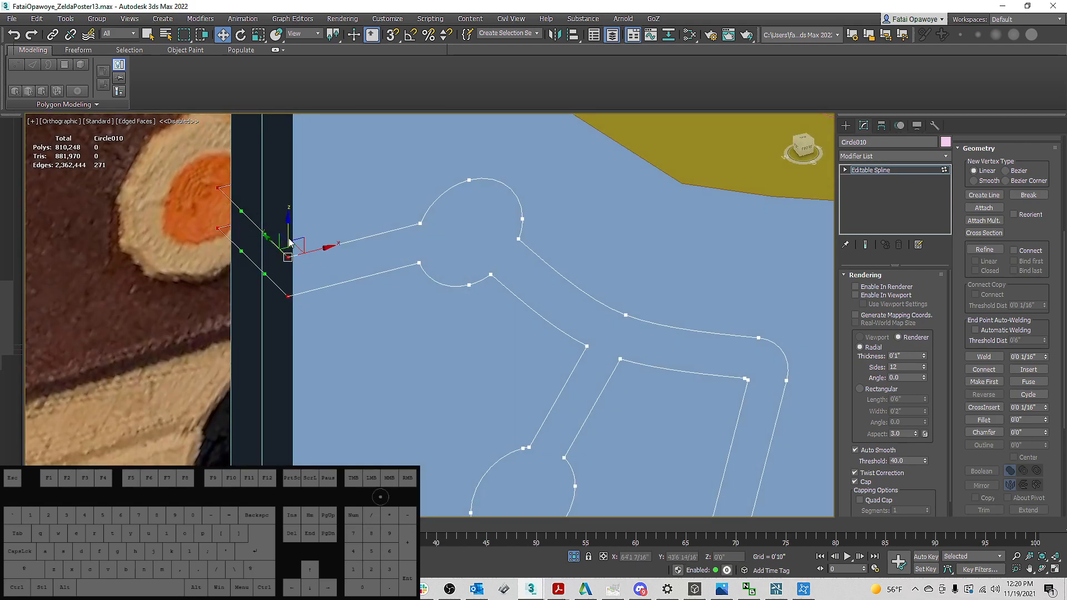
right_click(287, 236)
click(265, 175)
alt+middle_drag(339, 233, 355, 238)
alt+scroll(356, 238, up, 1)
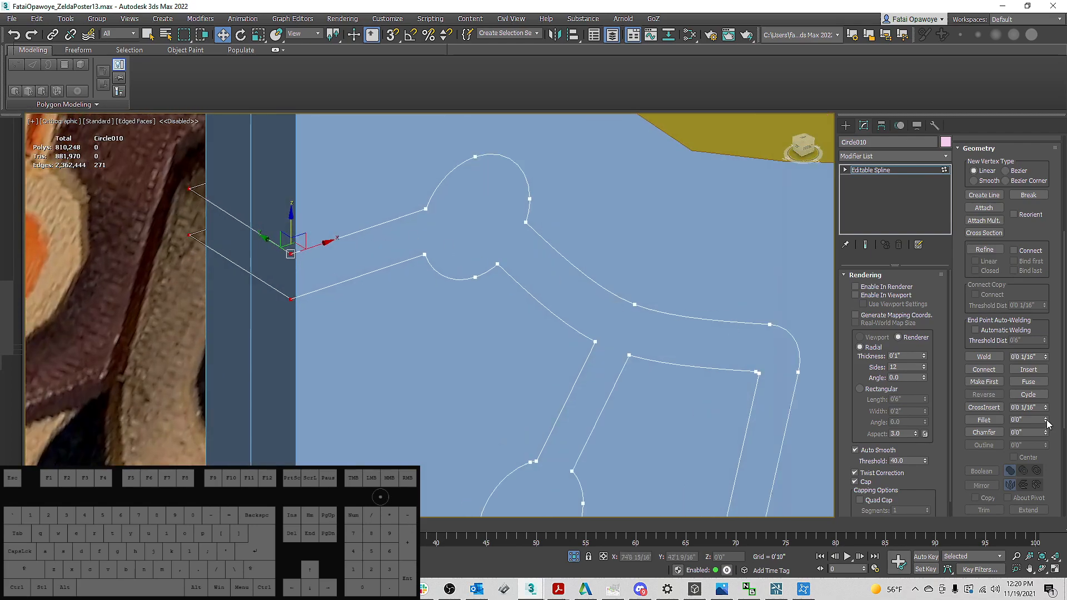
drag(1047, 422, 1047, 424)
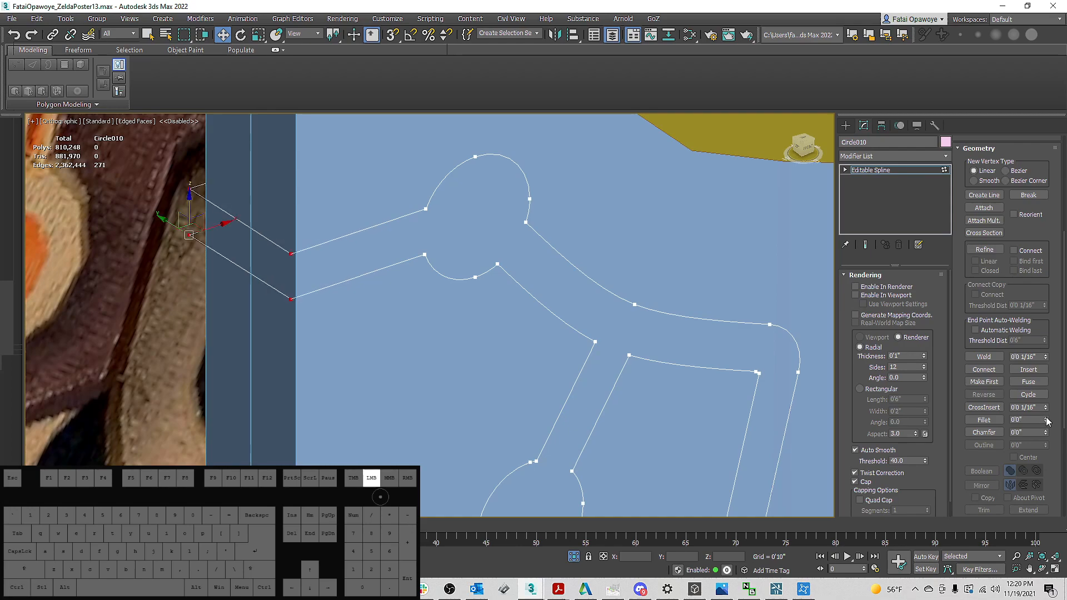
Delete the two end segments closing the circuit's right tabs on the slate's front and back
alt+middle_drag(617, 340, 600, 312)
scroll(508, 280, down, 2)
middle_drag(507, 280, 559, 321)
scroll(568, 335, down, 5)
scroll(476, 274, up, 3)
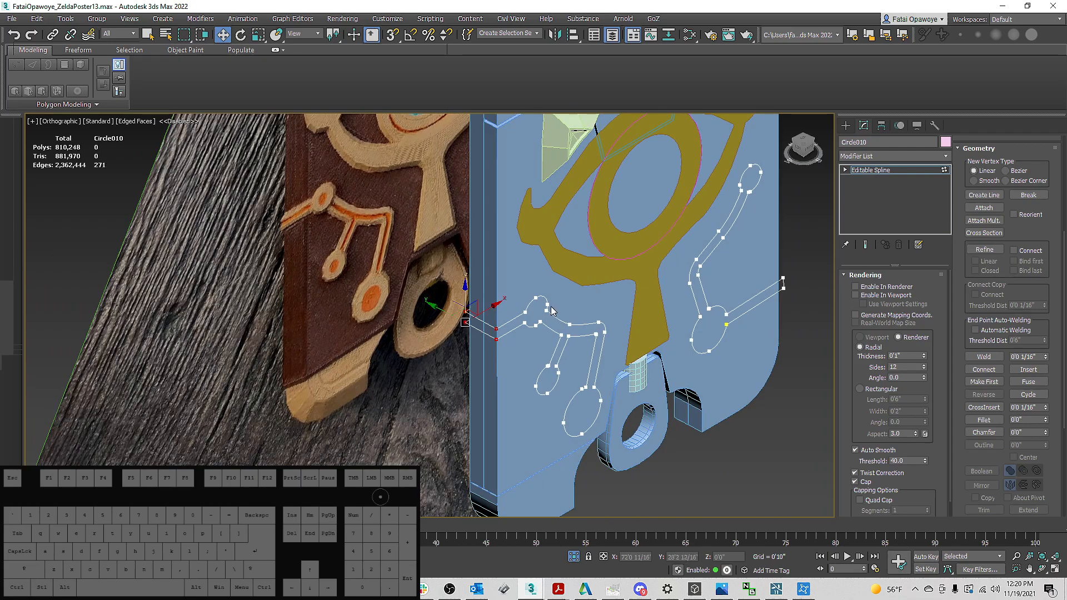
middle_drag(498, 264, 458, 235)
alt+middle_drag(584, 266, 552, 289)
middle_drag(628, 397, 475, 237)
scroll(369, 282, up, 6)
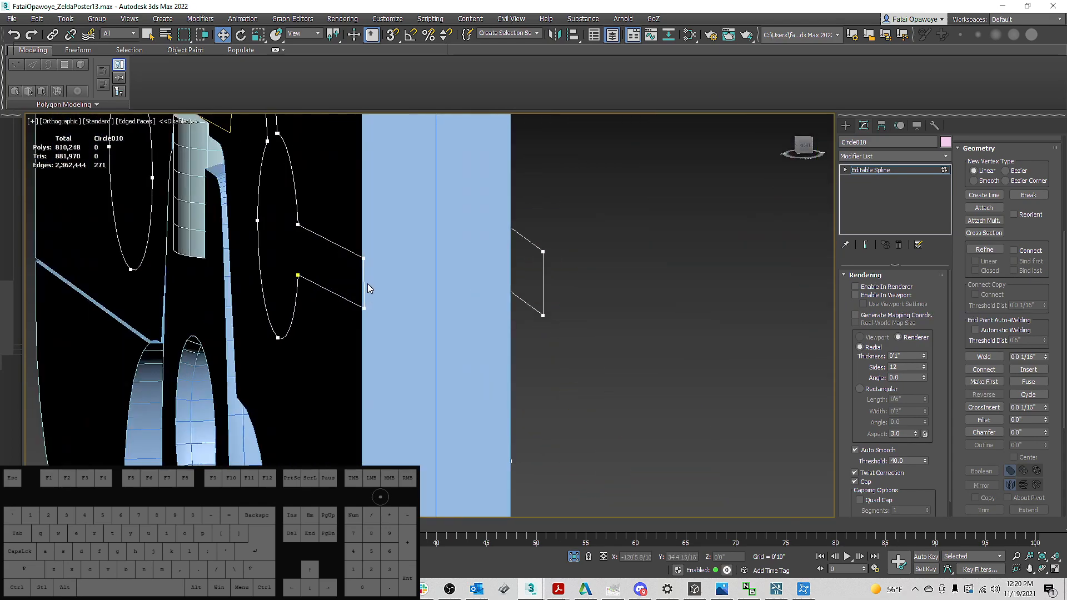
mouse_move(599, 291)
middle_down()
mouse_move(539, 283)
mouse_move(605, 300)
mouse_move(623, 288)
mouse_move(601, 294)
mouse_move(621, 301)
mouse_move(615, 288)
middle_up()
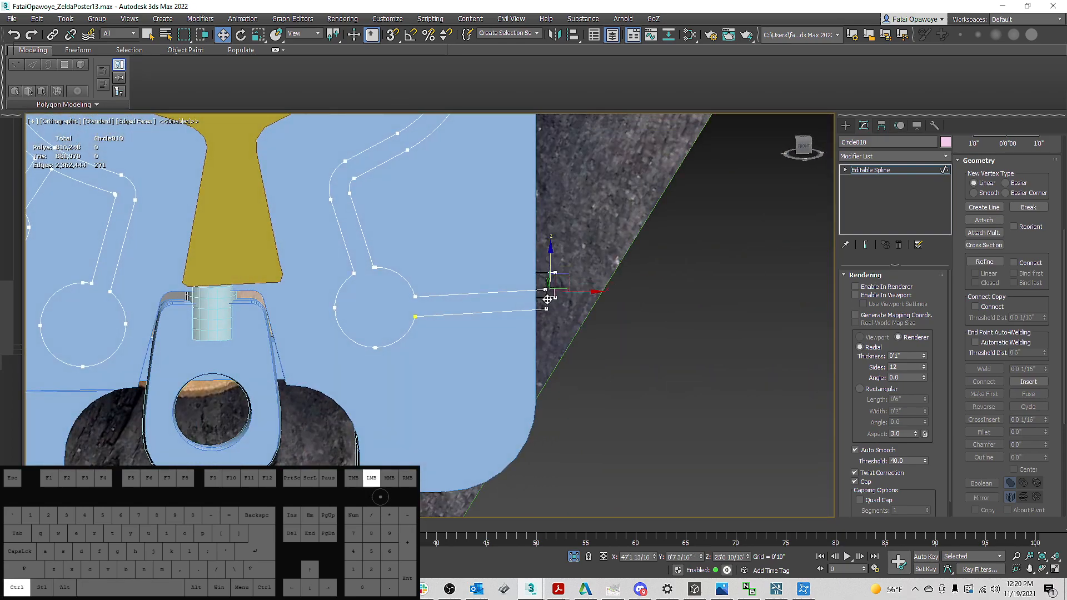
key(Delete)
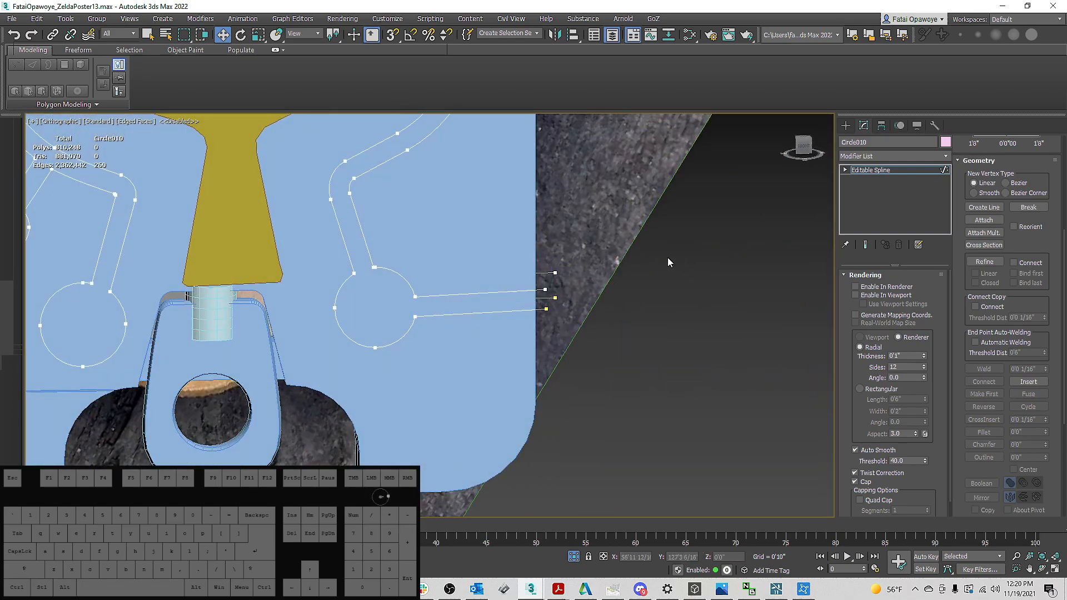
Bridge the front and back right tabs across the slate's side with two vertex-snapped lines, welding their ends
alt+middle_drag(715, 268, 735, 238)
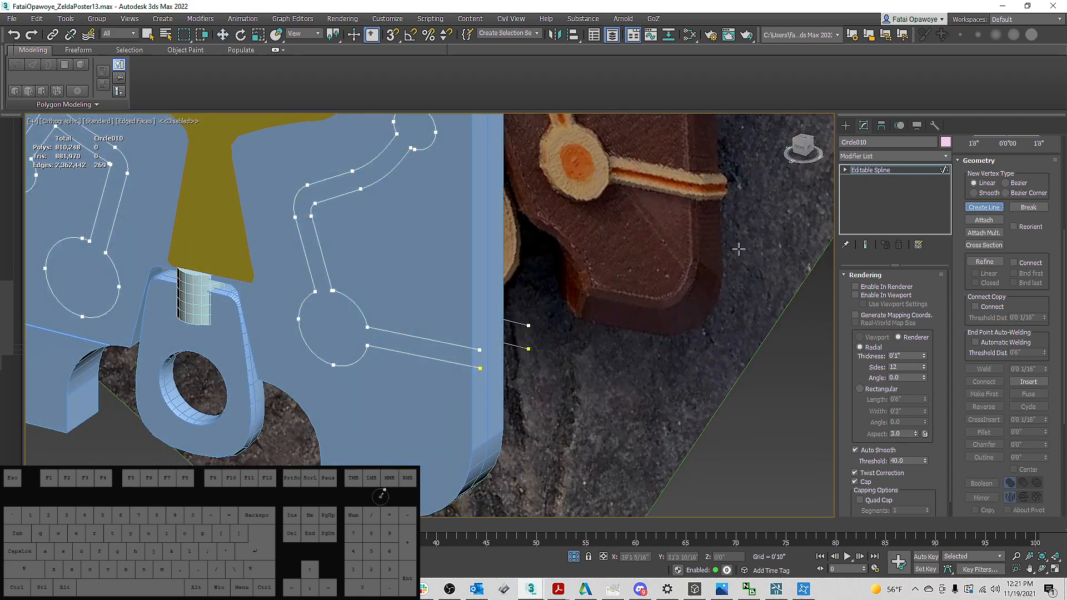
middle_drag(611, 350, 639, 354)
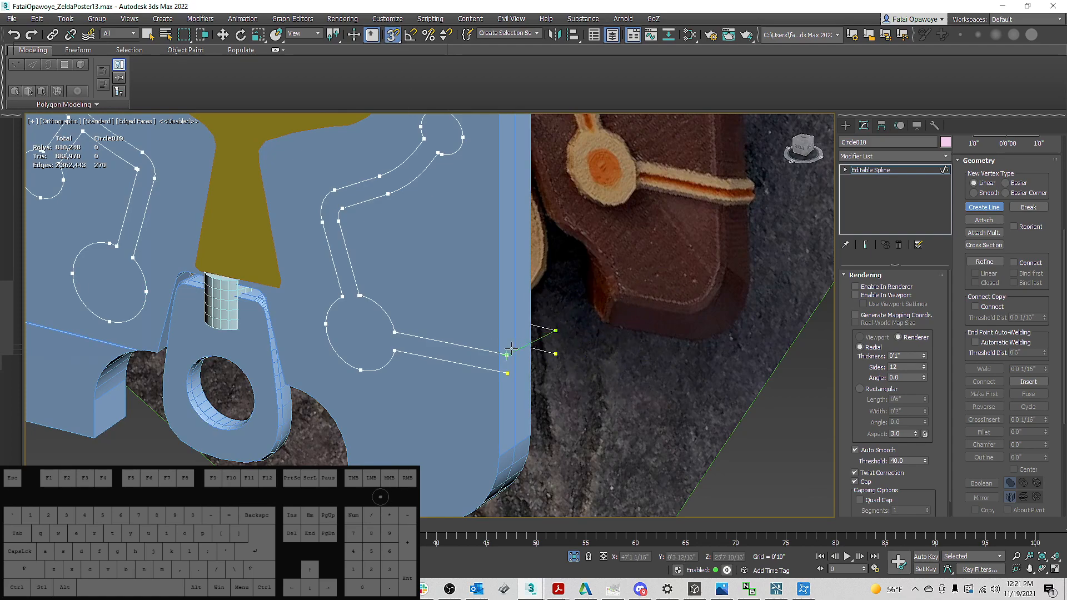
drag(507, 354, 507, 354)
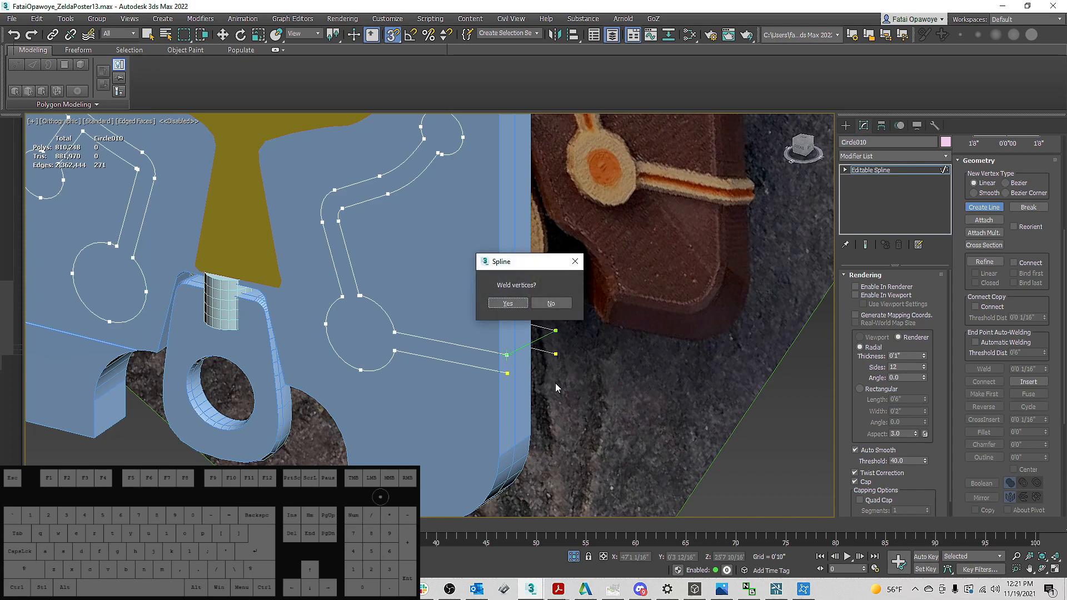
click(508, 304)
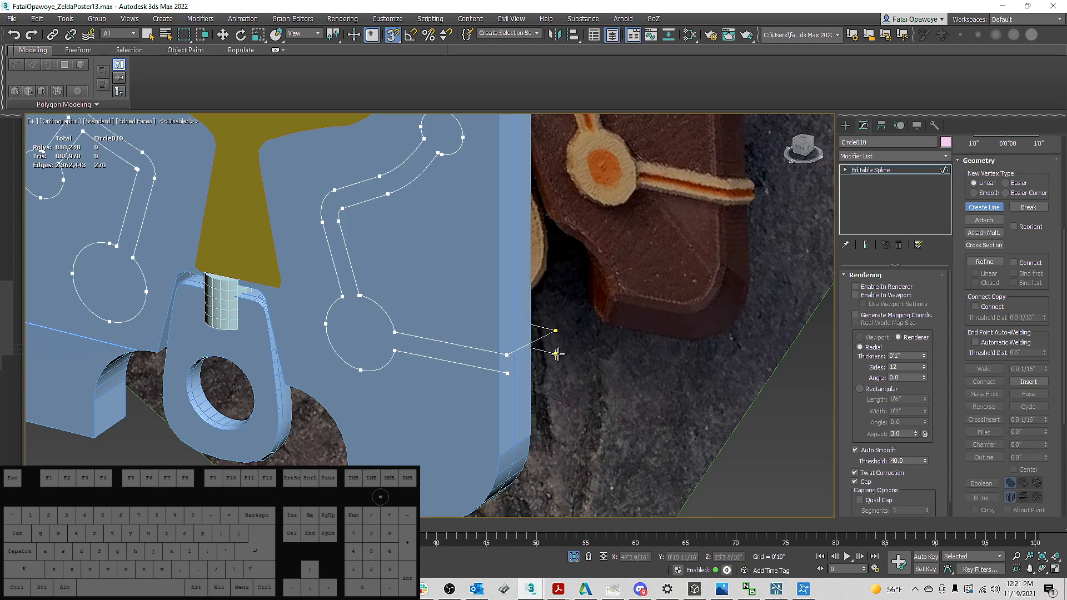
click(515, 373)
click(508, 304)
alt+middle_drag(578, 366, 533, 350)
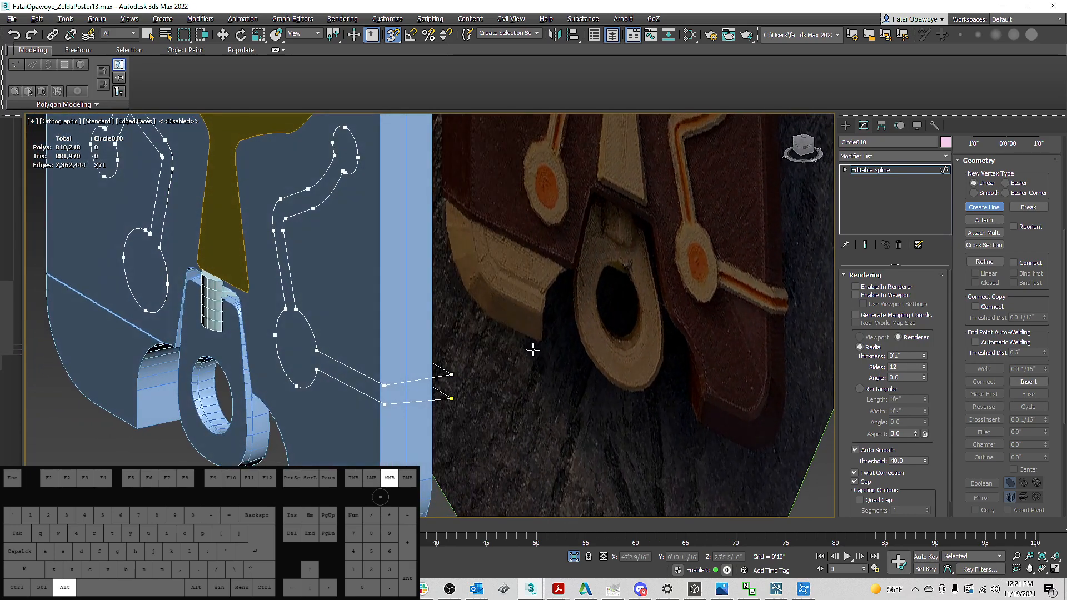
Convert the vertices of the right tab's new side lines to Corner type
alt+middle_drag(462, 365, 522, 389)
key(1)
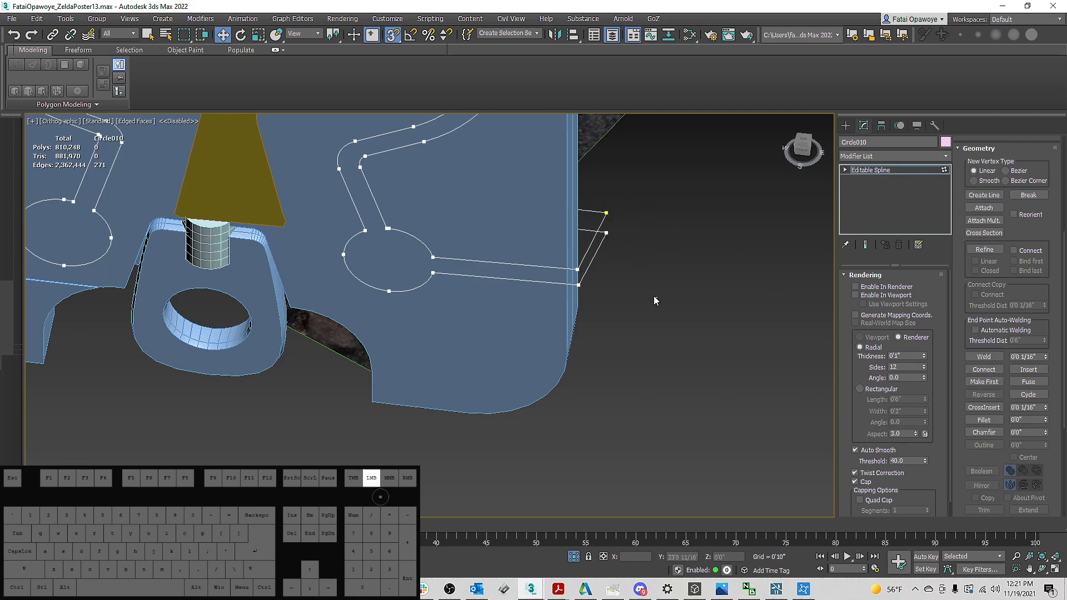
right_click(751, 321)
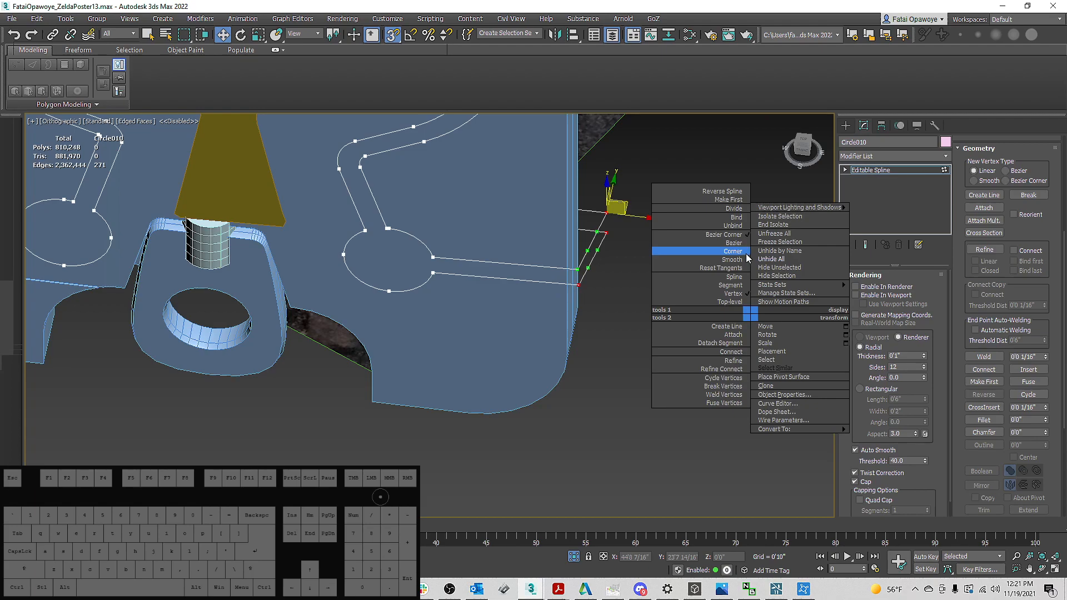
click(667, 246)
Raise the left tab's lower segment beside the circle by about 9/16" to even out the tab's width
alt+middle_drag(802, 341, 713, 300)
alt+middle_drag(673, 335, 655, 231)
click(654, 246)
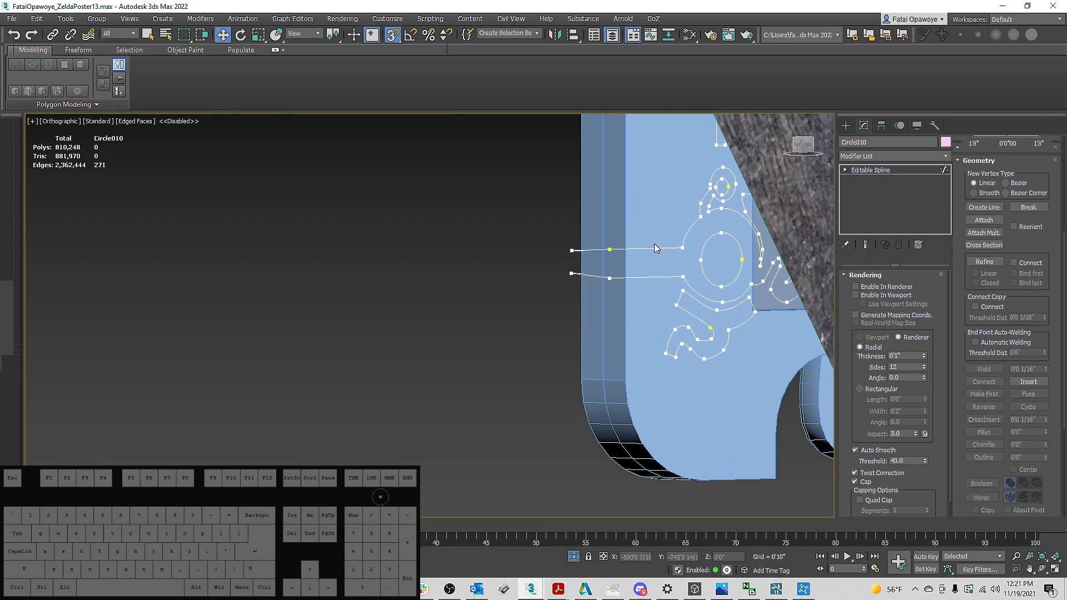
click(654, 248)
ctrl+click(652, 278)
click(652, 281)
click(652, 277)
click(649, 249)
drag(650, 234, 646, 221)
key(ctrl+z)
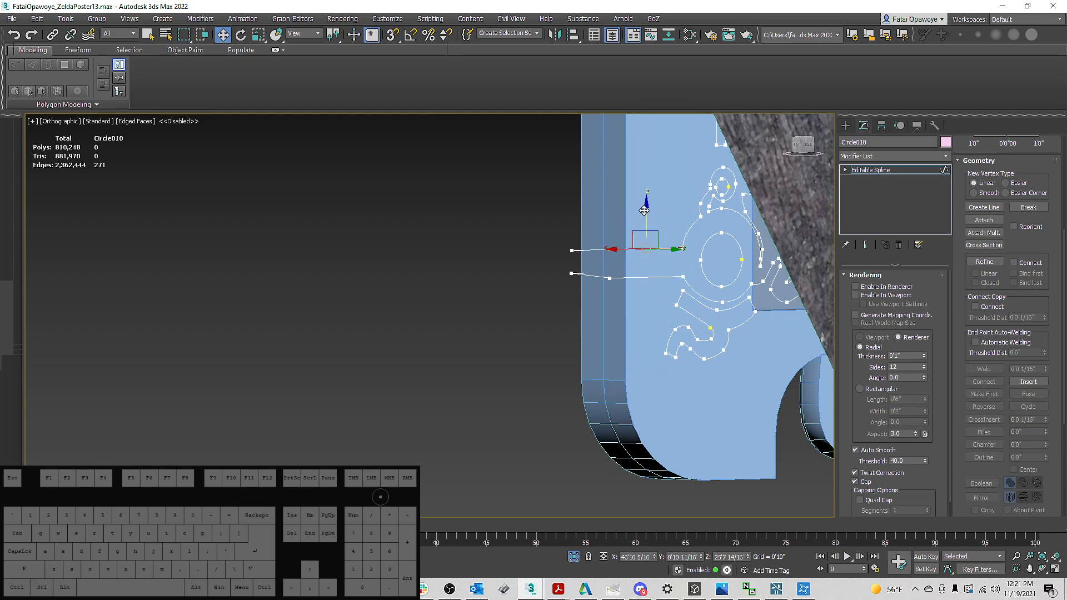
key(ctrl+z)
click(641, 277)
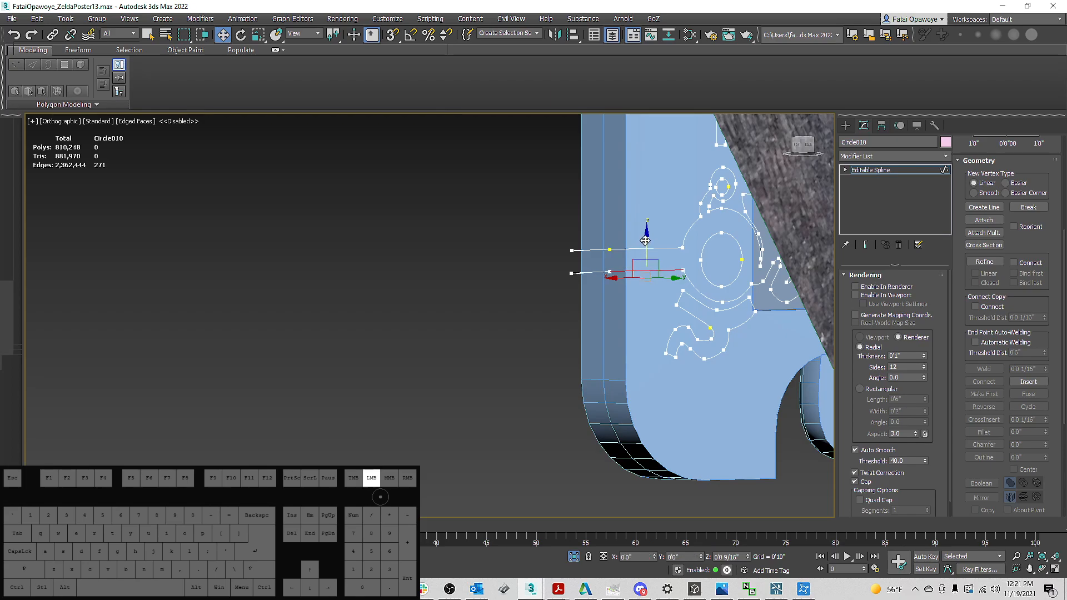
Adjust the heights of the left tab's paired vertices so both lines run nearly level around the slate's side
alt+middle_drag(645, 244, 645, 332)
scroll(636, 329, up, 4)
key(1)
drag(616, 384, 570, 264)
alt+middle_drag(599, 278, 850, 205)
alt+middle_drag(713, 268, 748, 273)
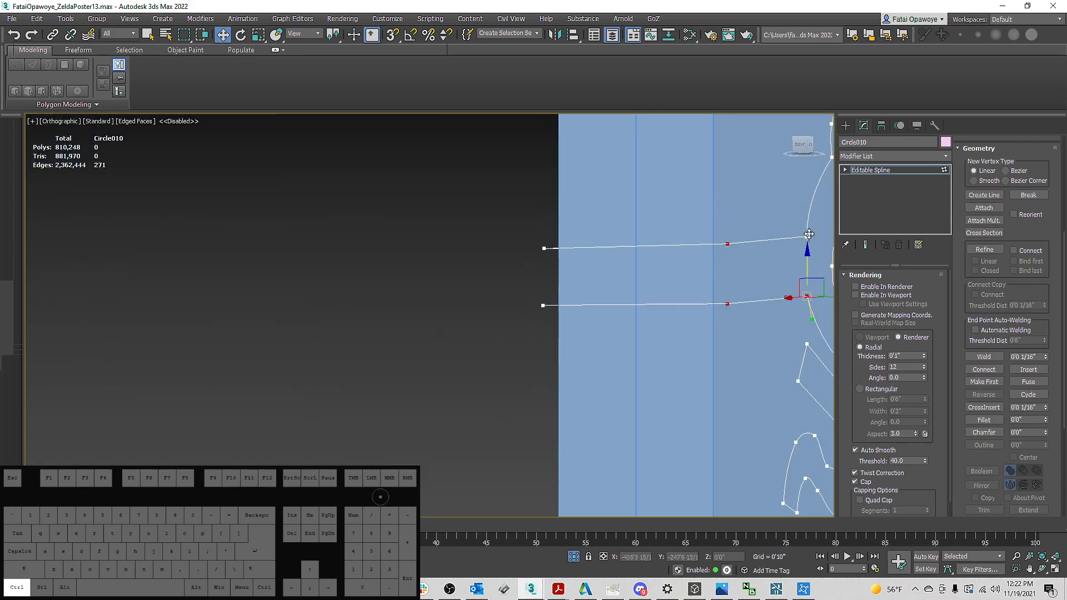
drag(805, 191, 806, 196)
mouse_move(727, 282)
alt+middle_down()
mouse_move(742, 289)
mouse_move(723, 301)
alt+middle_up()
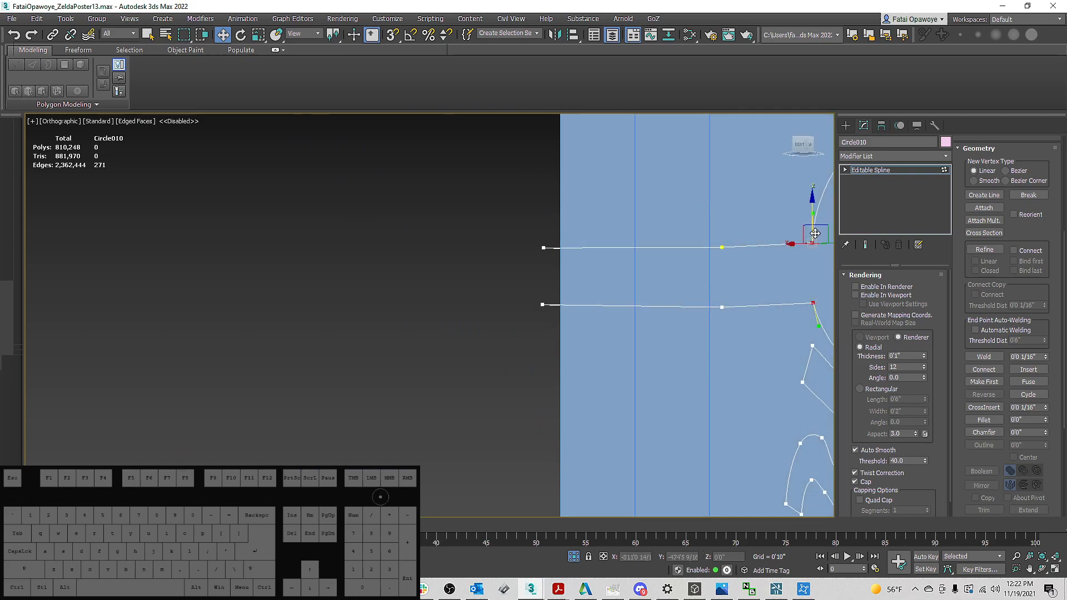
drag(812, 202, 811, 202)
alt+middle_drag(812, 202, 802, 314)
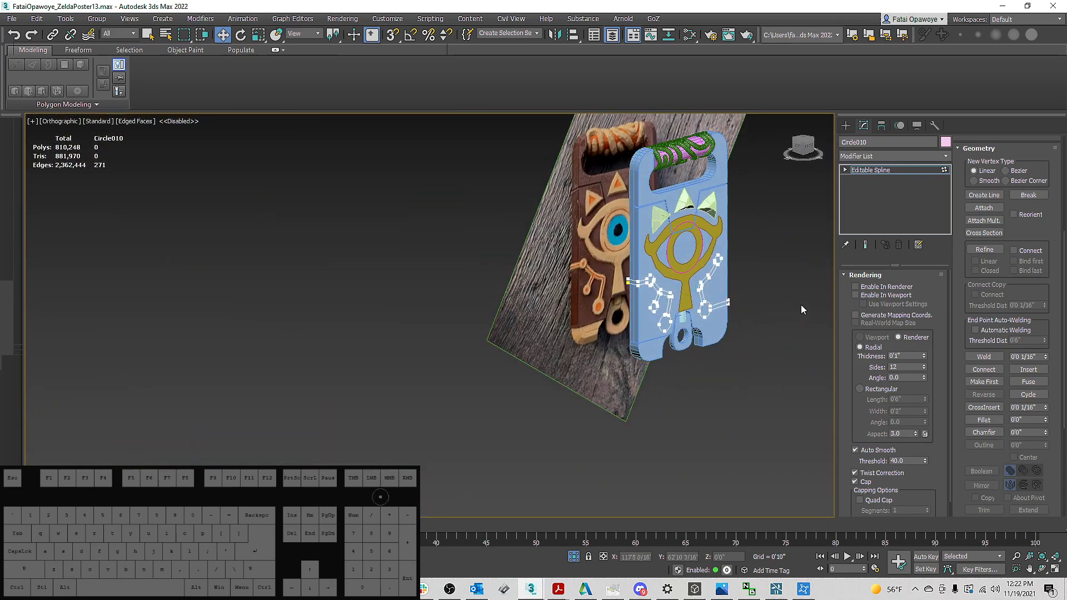
Add an Edit Poly modifier to Circle010 and inspect the filled shapes around the slate
click(910, 158)
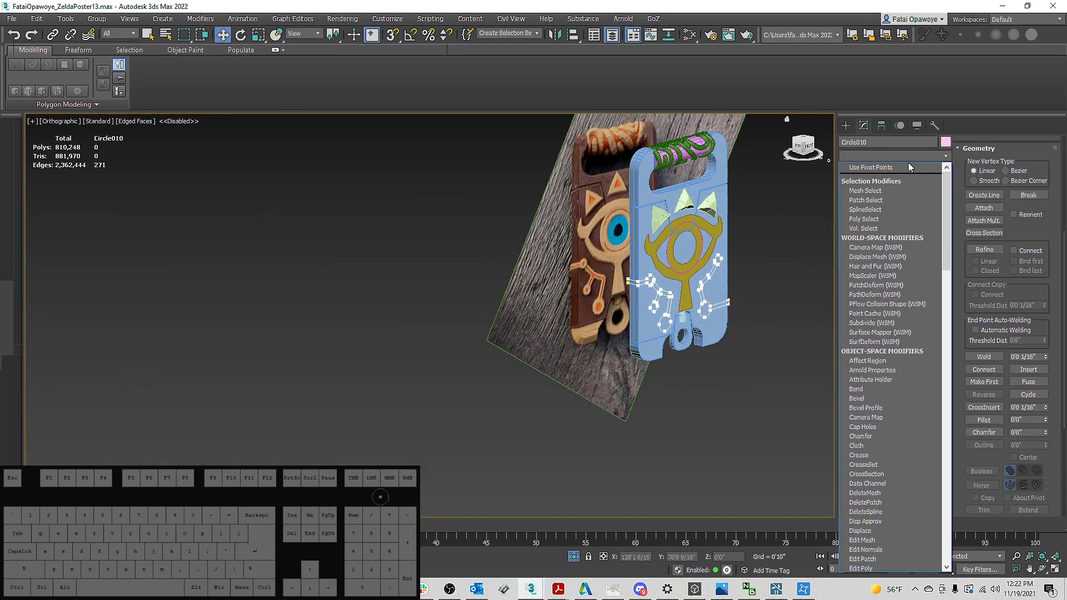
key(e)
click(881, 195)
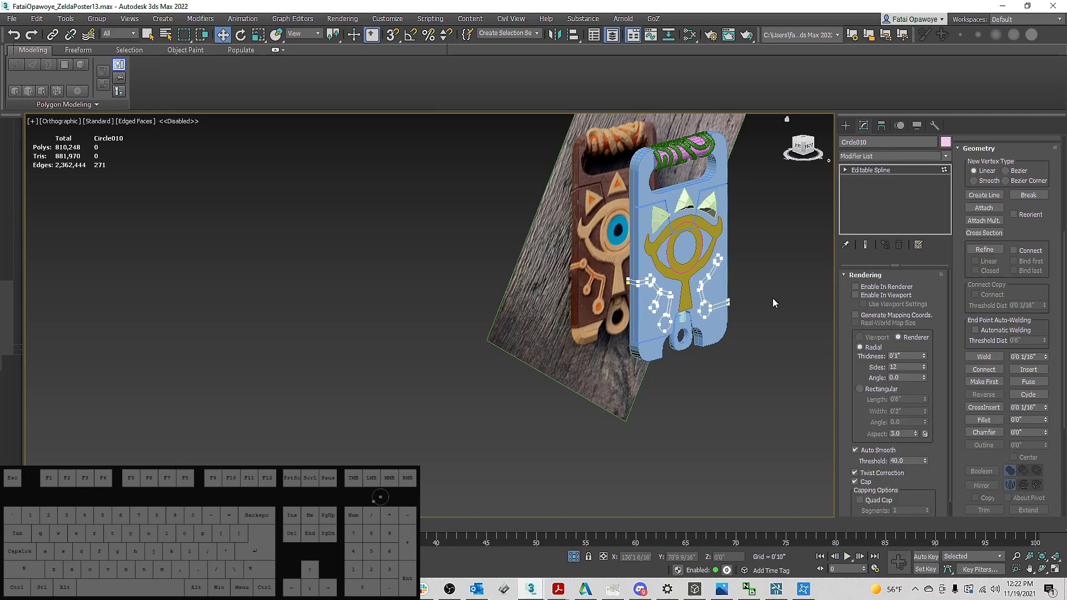
alt+middle_drag(768, 302, 598, 291)
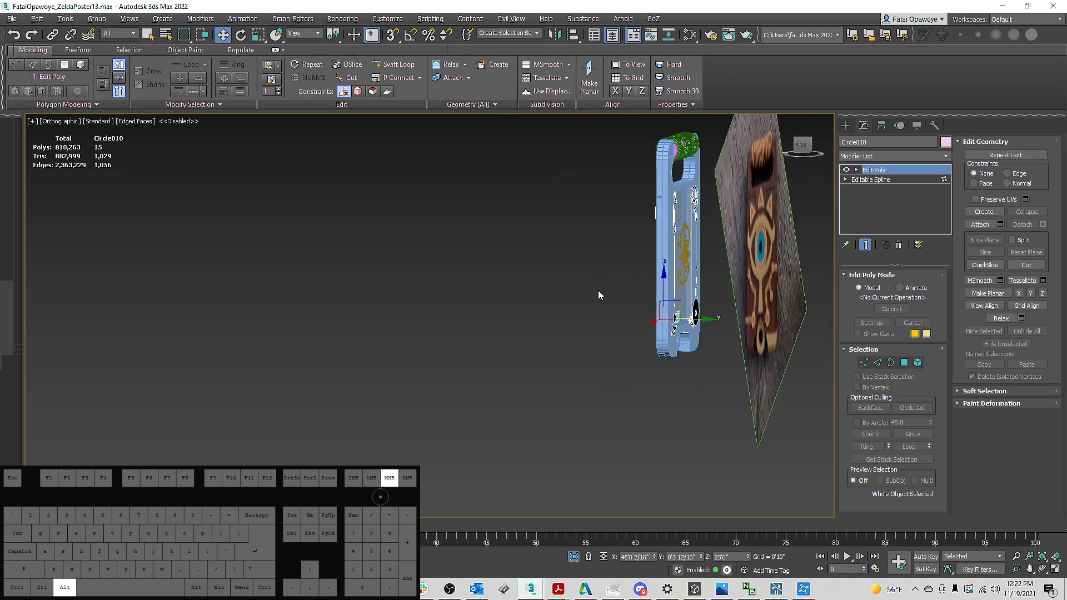
scroll(691, 307, up, 5)
alt+middle_drag(691, 307, 911, 198)
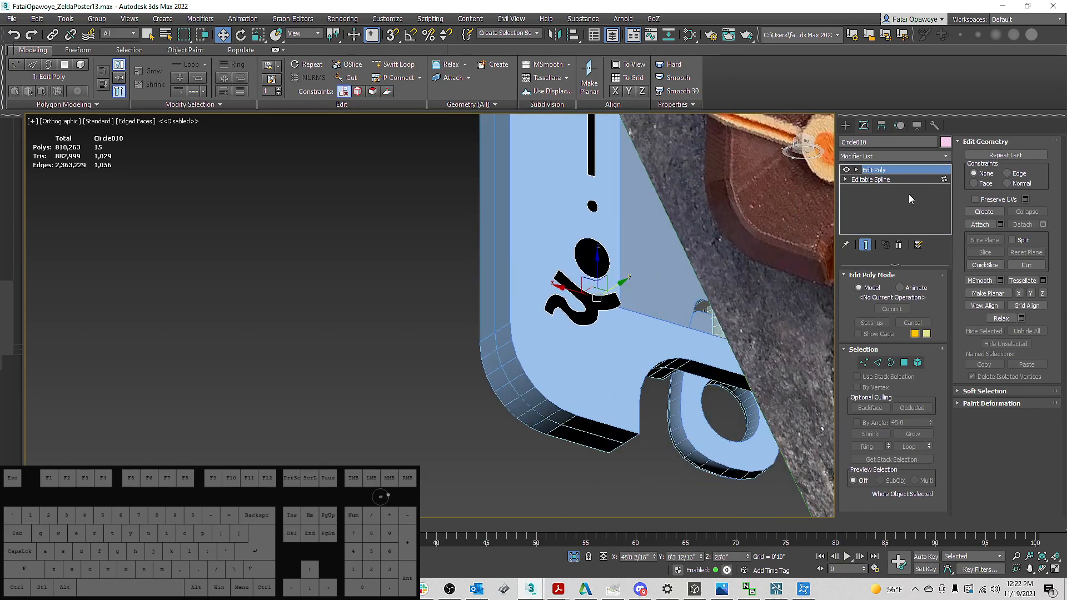
click(889, 179)
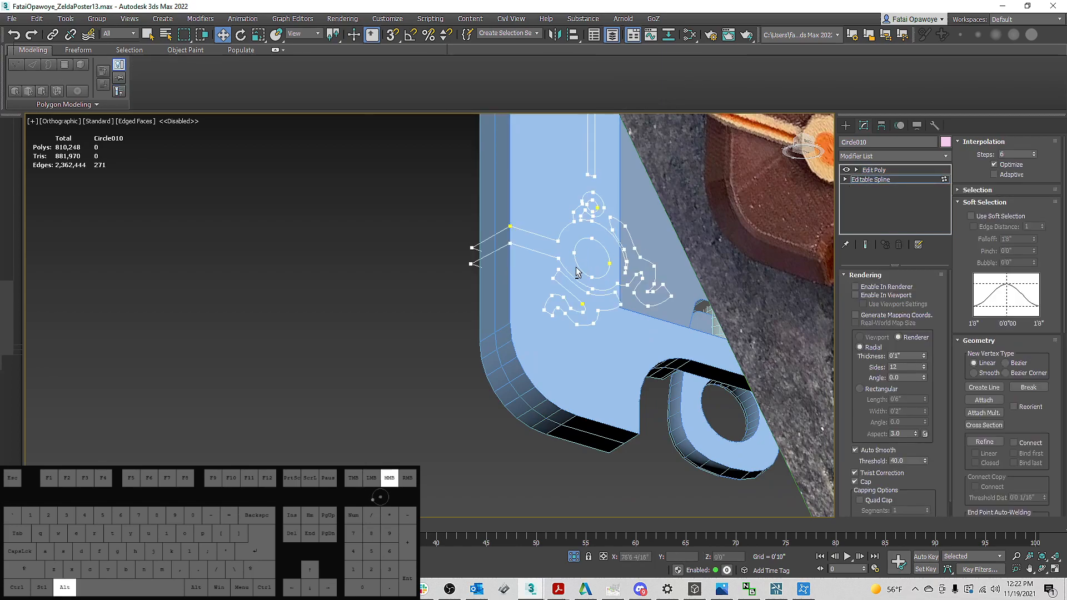
alt+middle_drag(556, 283, 583, 286)
alt+drag(584, 286, 599, 286)
scroll(557, 301, up, 5)
key(1)
click(517, 258)
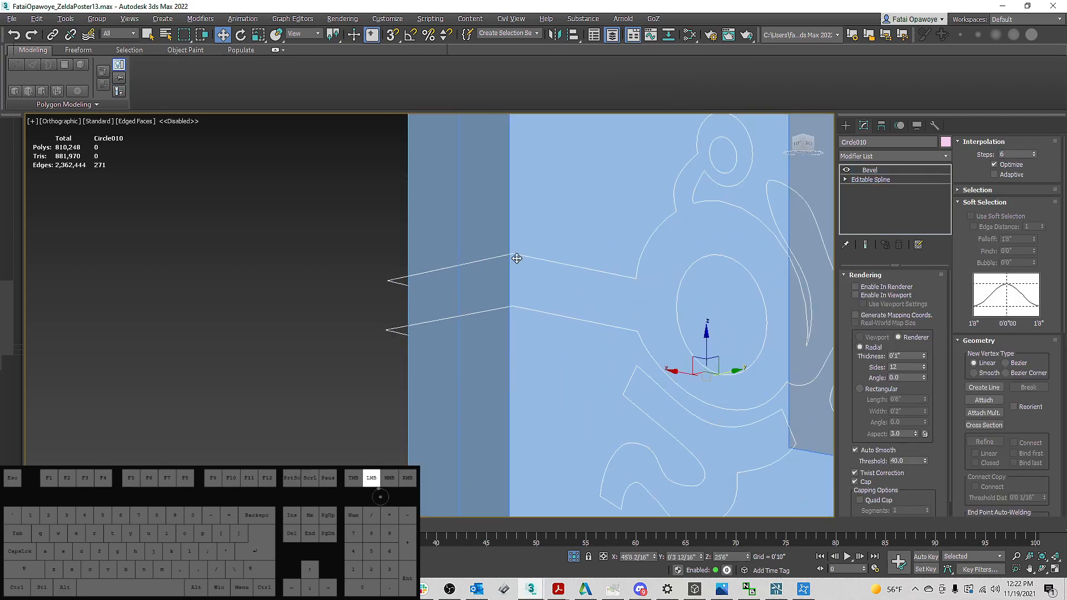
key(ctrl+z)
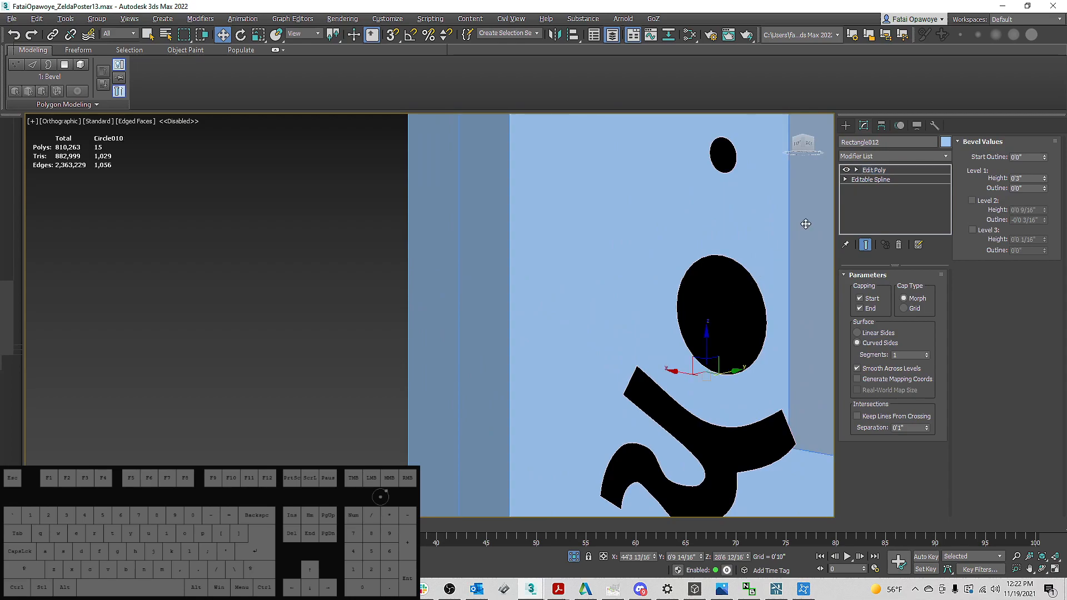
Return to Circle010's Editable Spline and reposition the left tab's corner vertices at the slate's edge
click(865, 180)
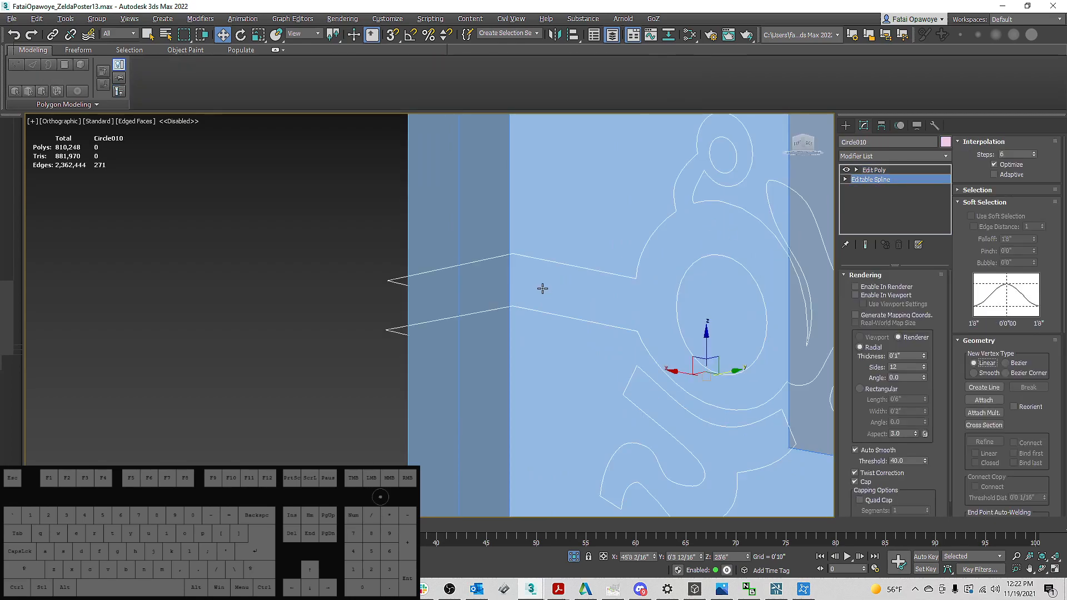
alt+middle_drag(556, 292, 590, 334)
key(1)
click(570, 324)
drag(592, 333, 610, 337)
key(ctrl+z)
click(566, 372)
drag(591, 379, 516, 367)
alt+middle_drag(516, 366, 514, 402)
alt+middle_drag(437, 424, 526, 386)
Select individual circuit splines at spline level to check which outlines connect around the left tab
scroll(533, 340, down, 5)
scroll(561, 314, up, 6)
scroll(573, 323, down, 8)
key(3)
scroll(617, 369, up, 5)
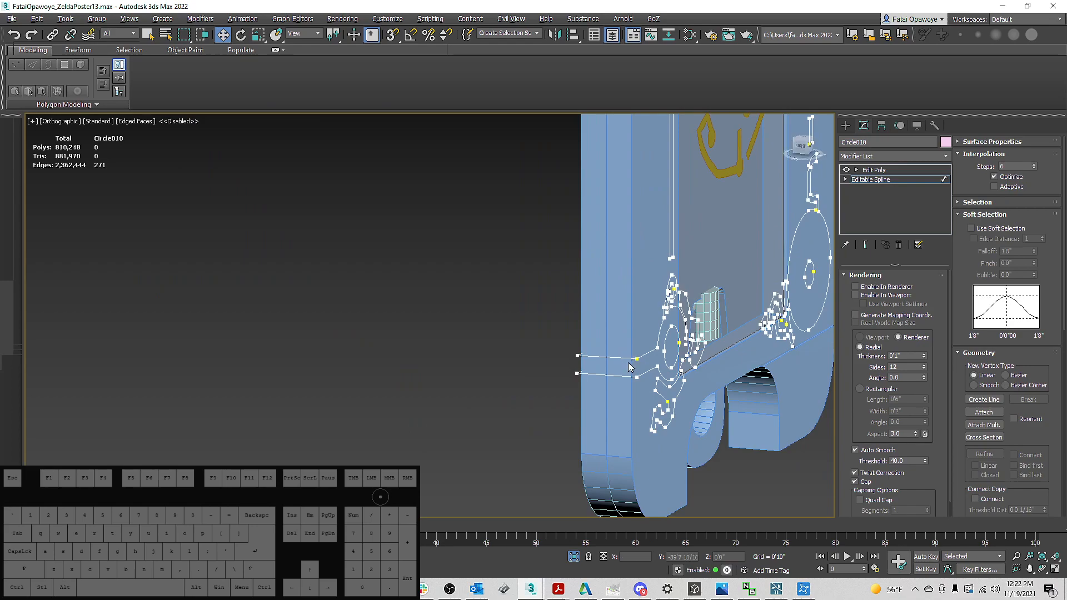
mouse_move(628, 376)
alt+middle_down()
mouse_move(589, 348)
mouse_move(639, 370)
alt+middle_up()
click(685, 391)
alt+middle_drag(756, 393, 708, 396)
click(683, 284)
alt+middle_drag(631, 313, 700, 300)
scroll(592, 308, up, 2)
middle_drag(399, 306, 675, 197)
click(543, 301)
scroll(537, 301, down, 9)
scroll(522, 300, up, 8)
alt+middle_drag(528, 302, 499, 338)
alt+scroll(499, 338, down, 6)
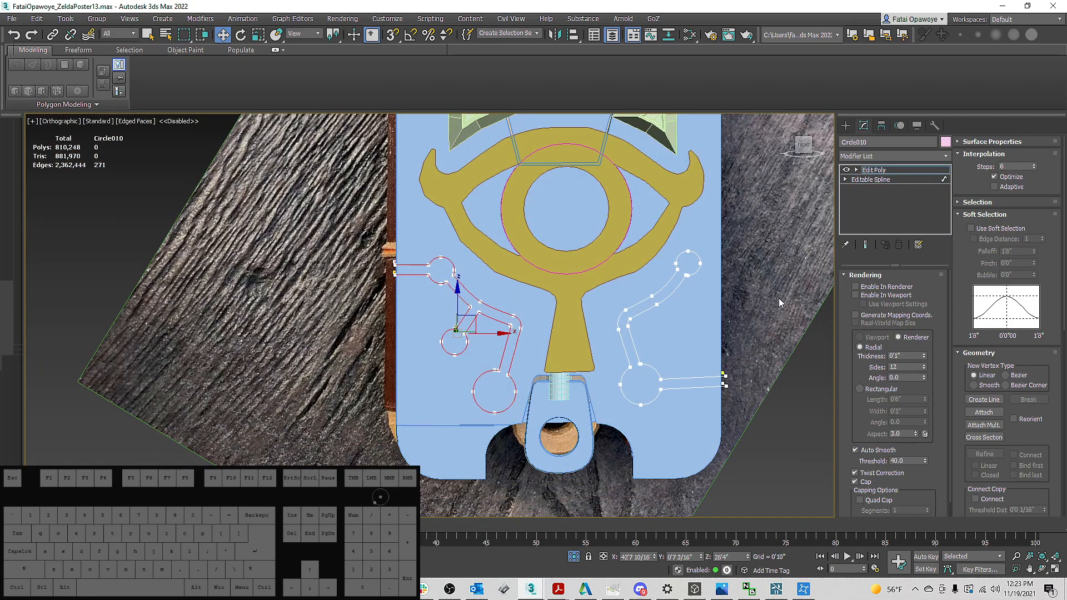
Switch wireframe display on and off to inspect the circuit on the slate from an angle
alt+middle_drag(779, 298, 683, 337)
key(F3)
key(F3)
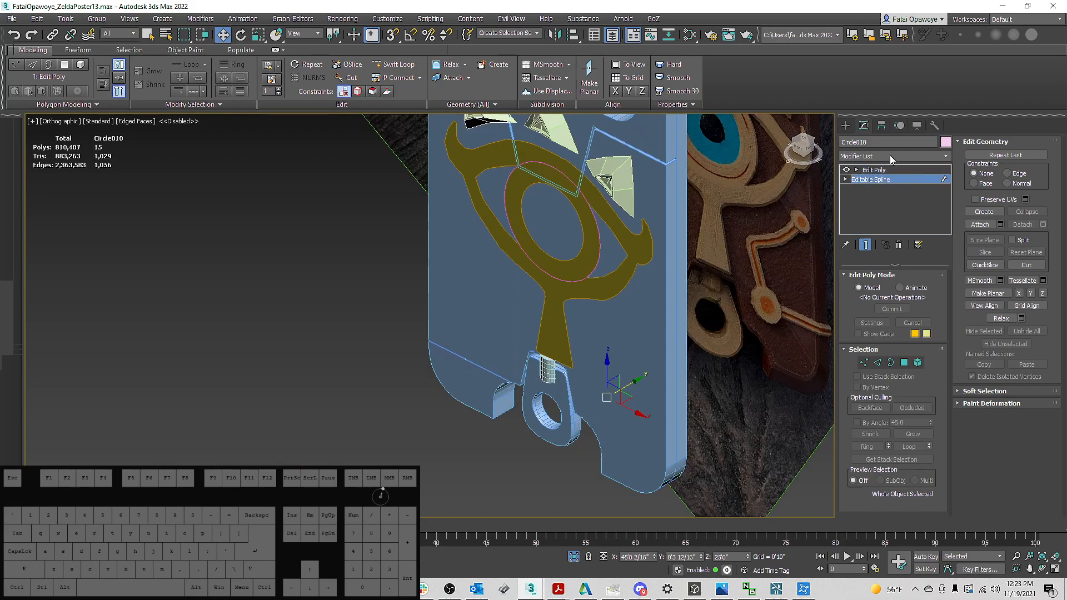
Inspect the vertices of Circle010's Editable Spline around the circles and side track at the slate's left edge
key(1)
alt+middle_drag(674, 340, 698, 316)
key(ctrl+z)
key(ctrl+a)
alt+middle_drag(806, 268, 579, 418)
click(612, 473)
alt+middle_drag(611, 472, 543, 348)
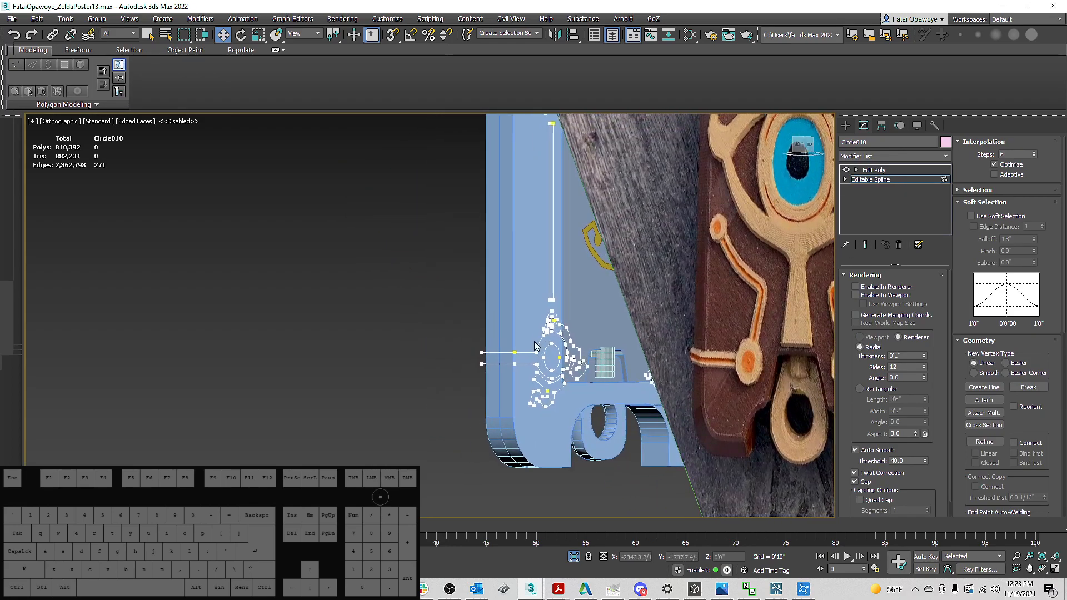
scroll(535, 343, up, 3)
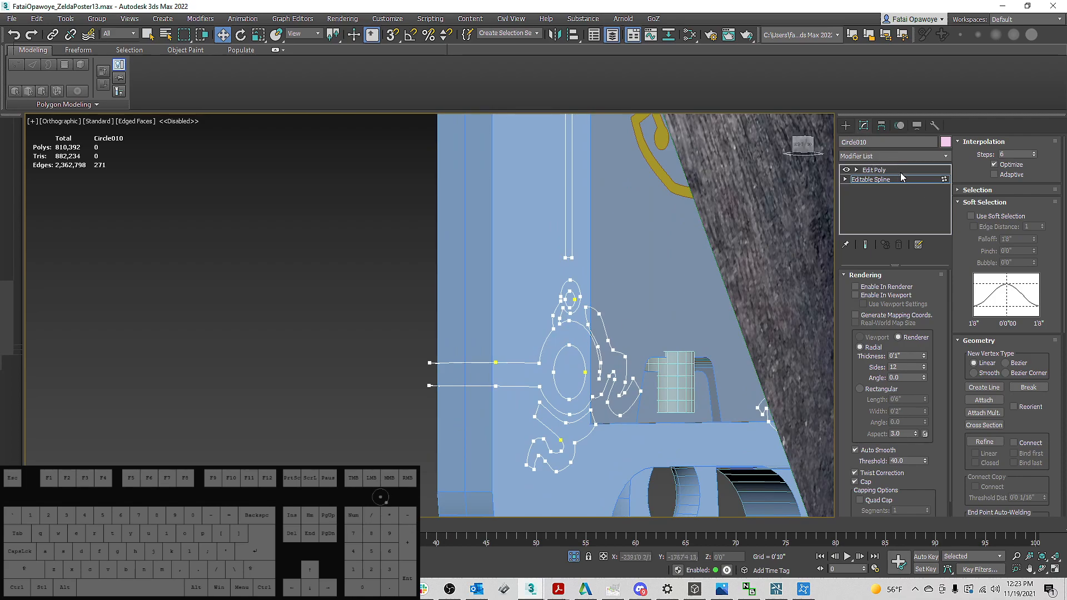
Select the connected circuit splines that wrap around both slate edges and detach them from Circle010 as a separate shape
click(599, 347)
alt+middle_drag(600, 348, 582, 327)
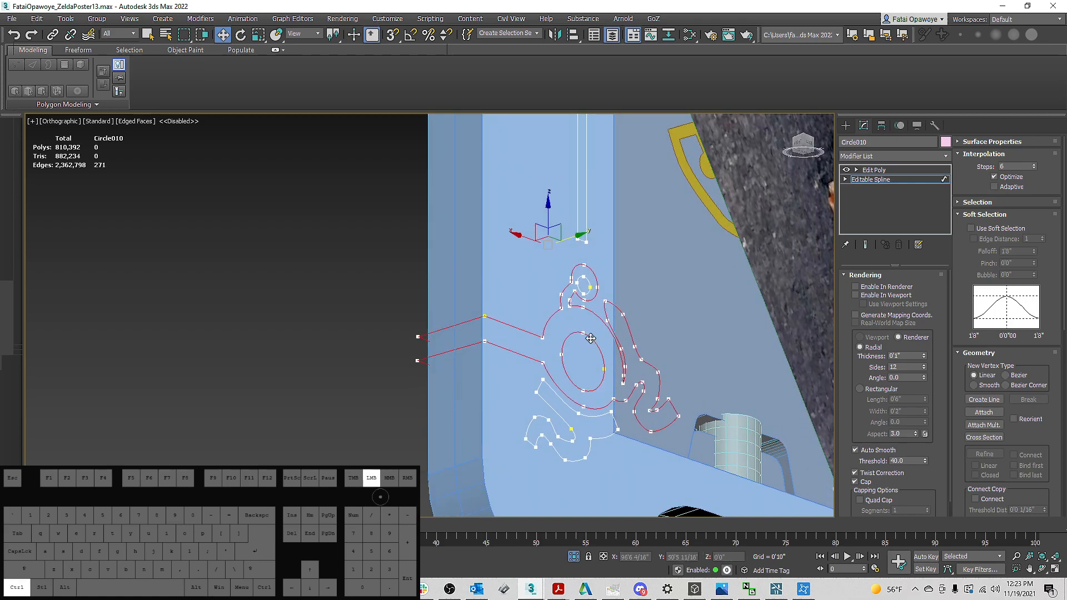
alt+middle_drag(587, 281, 749, 219)
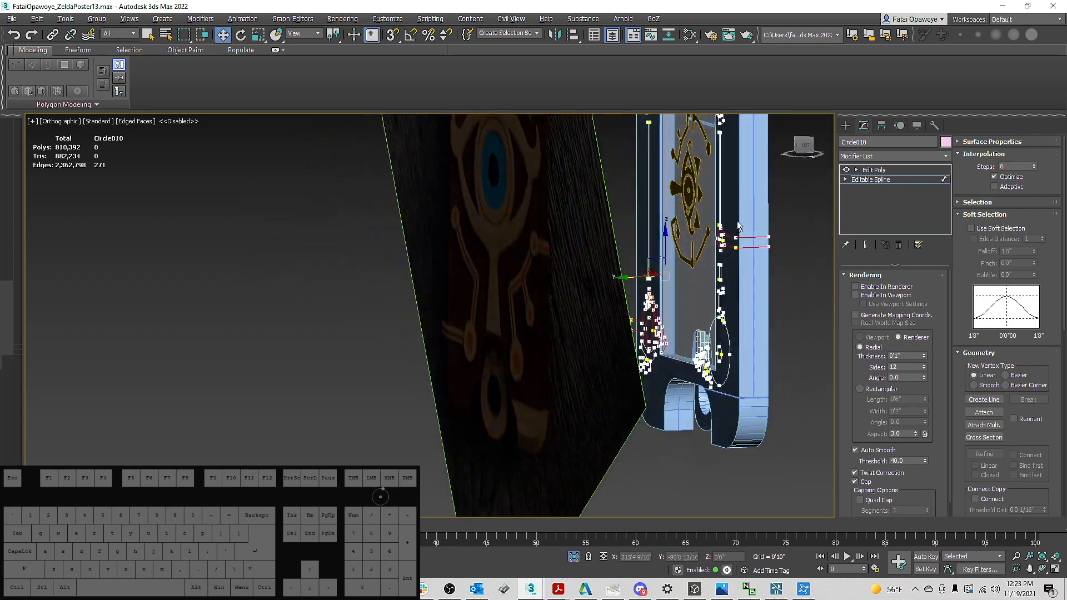
scroll(748, 219, up, 5)
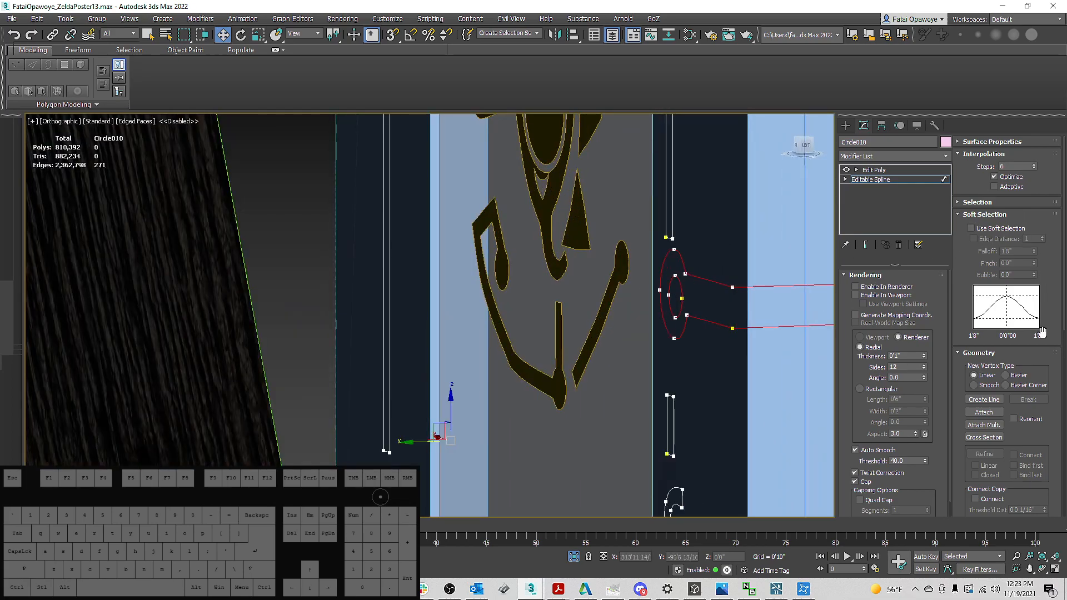
scroll(1043, 332, down, 5)
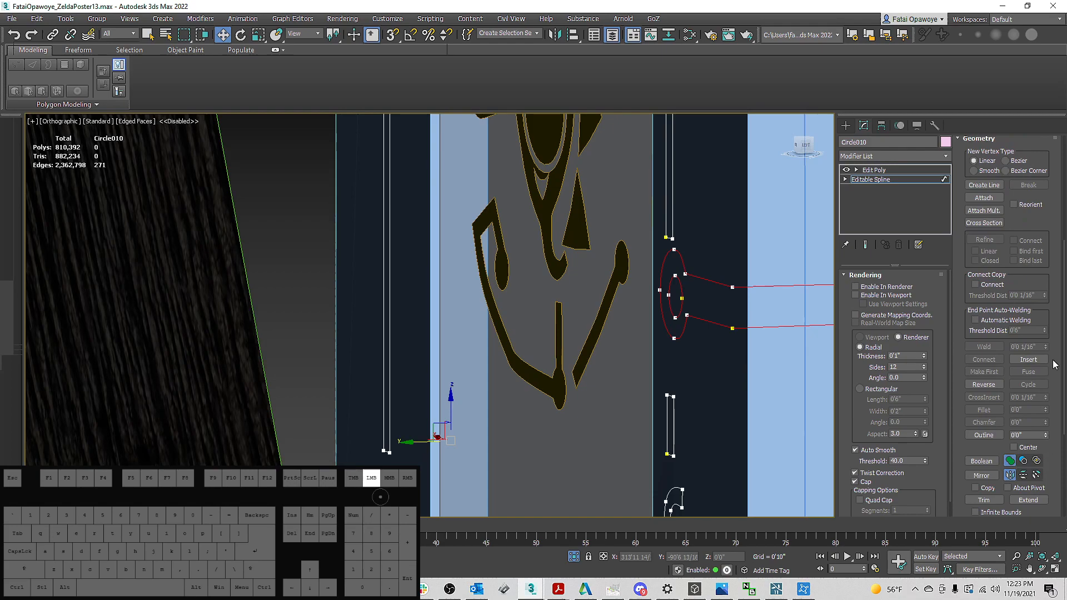
scroll(1053, 420, down, 5)
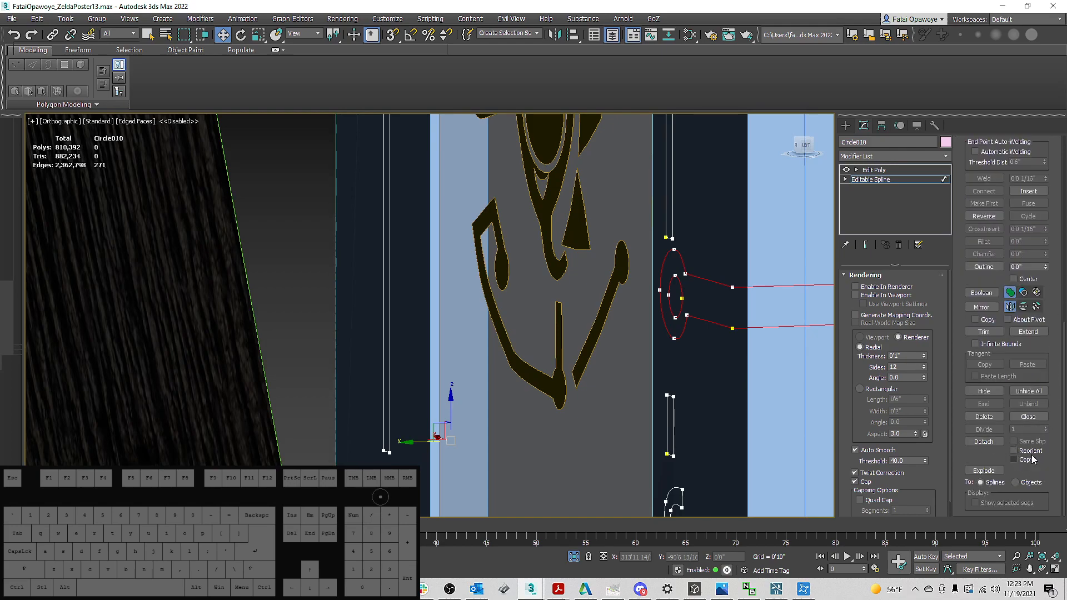
click(985, 441)
click(578, 295)
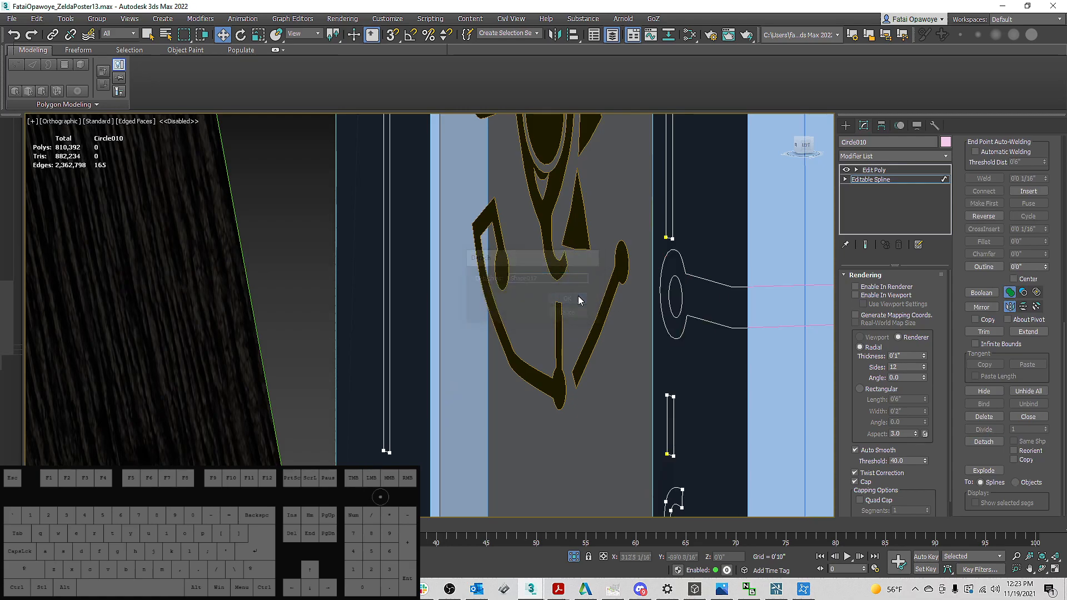
Select the detached circuit shape and add an Edit Poly modifier to it
click(845, 126)
alt+middle_drag(709, 280, 742, 197)
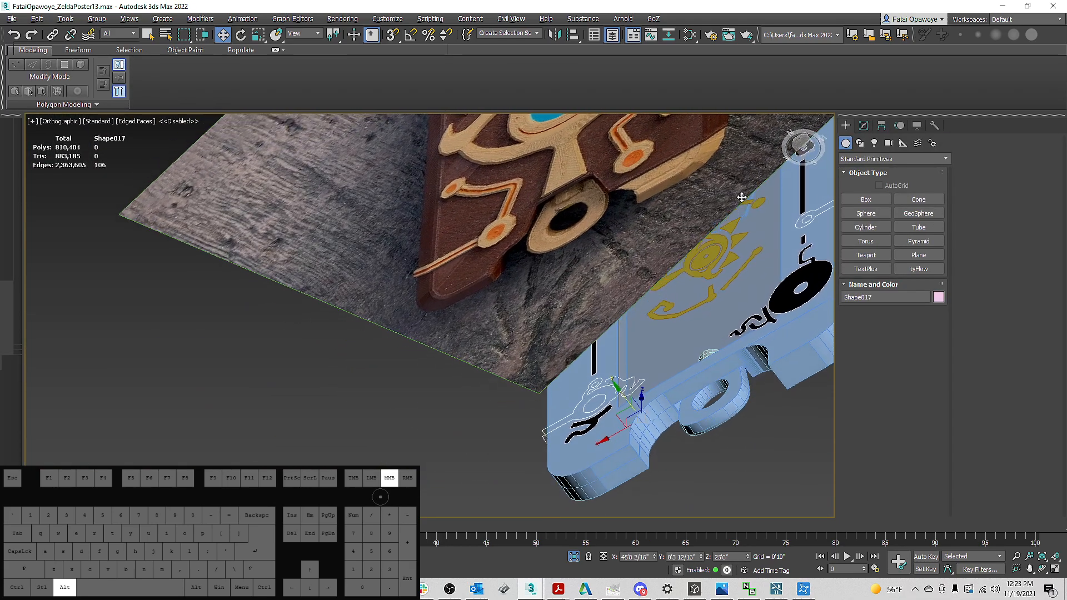
click(812, 279)
alt+middle_drag(811, 279, 767, 284)
click(759, 290)
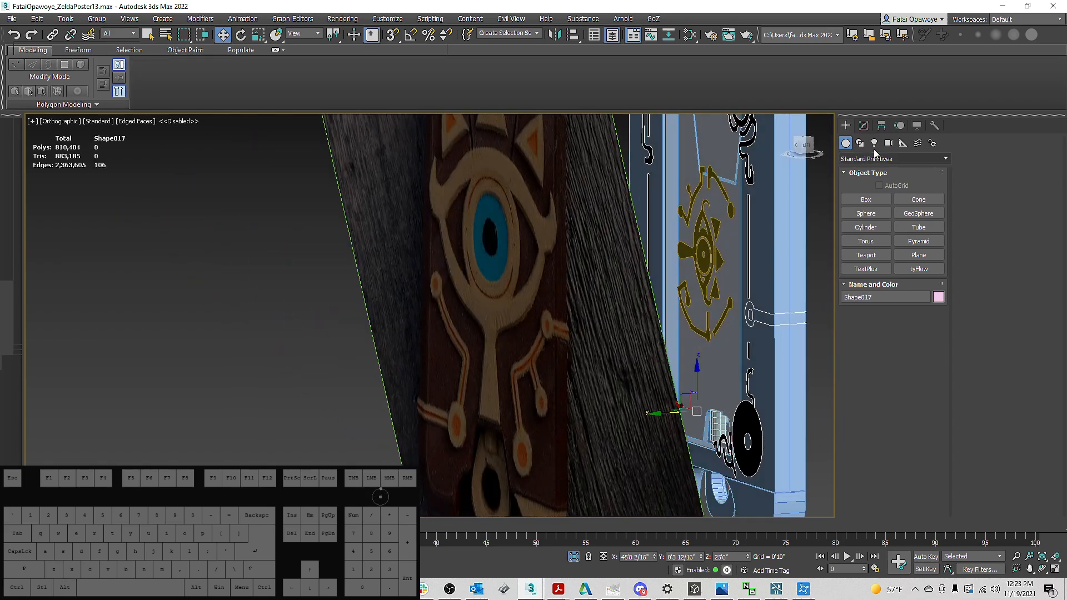
click(863, 126)
click(906, 156)
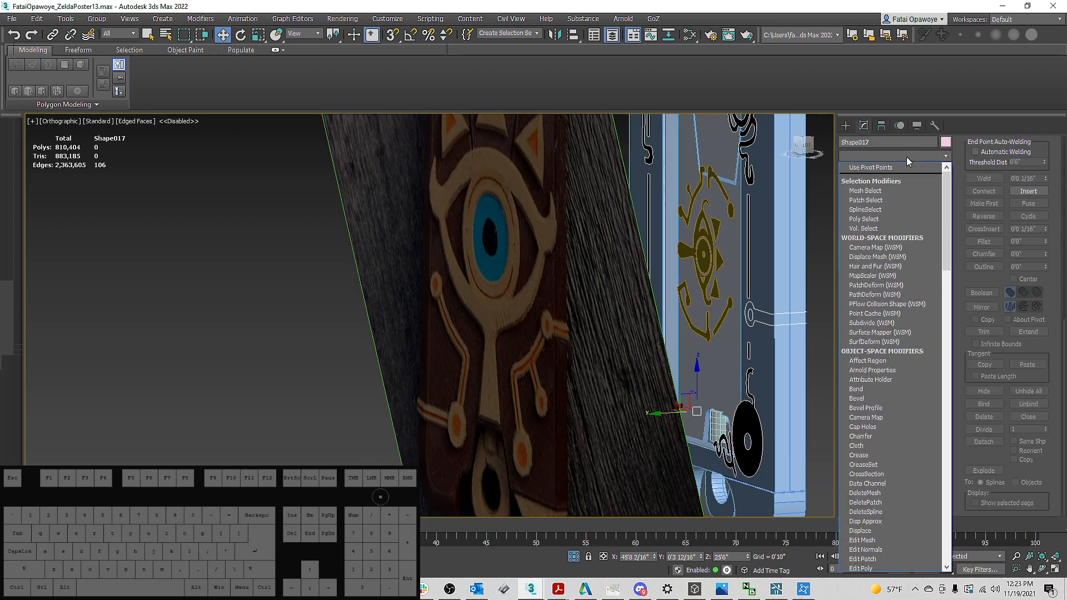
click(875, 196)
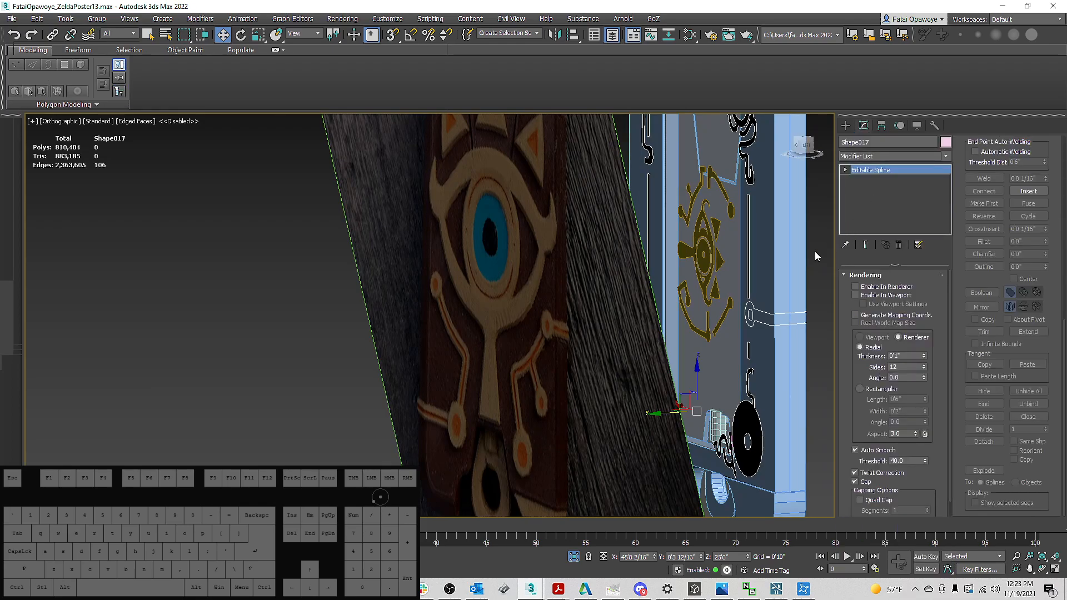
alt+middle_drag(740, 266, 719, 268)
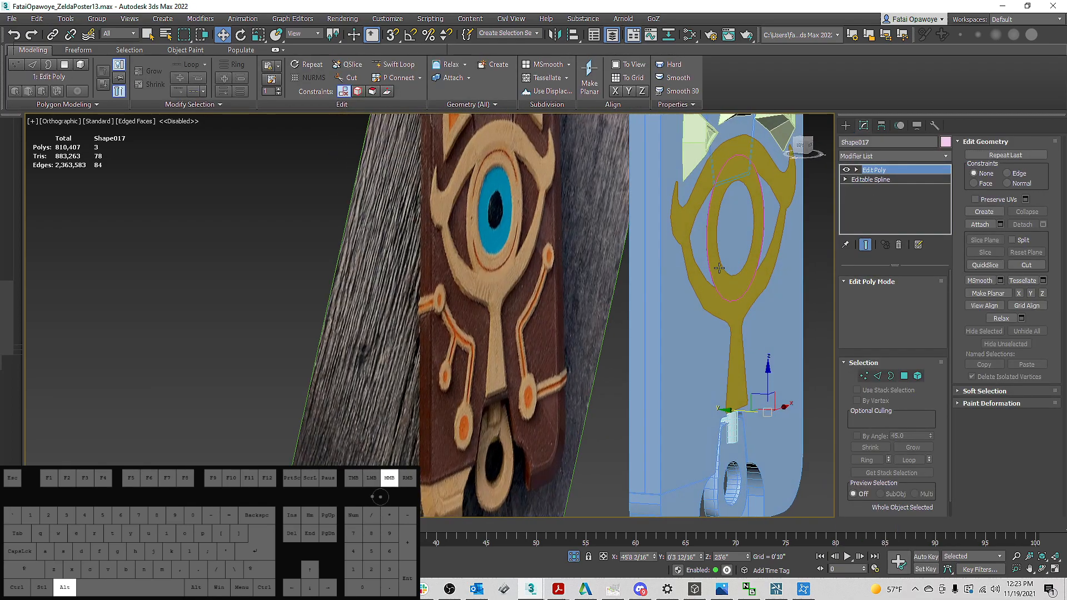
Examine the detached shape's spline vertices where the tracks meet the circles and slate edges, and compare with the Edit Poly result
click(887, 180)
middle_drag(734, 212, 542, 192)
scroll(652, 238, up, 1)
scroll(696, 390, up, 2)
scroll(696, 391, up, 3)
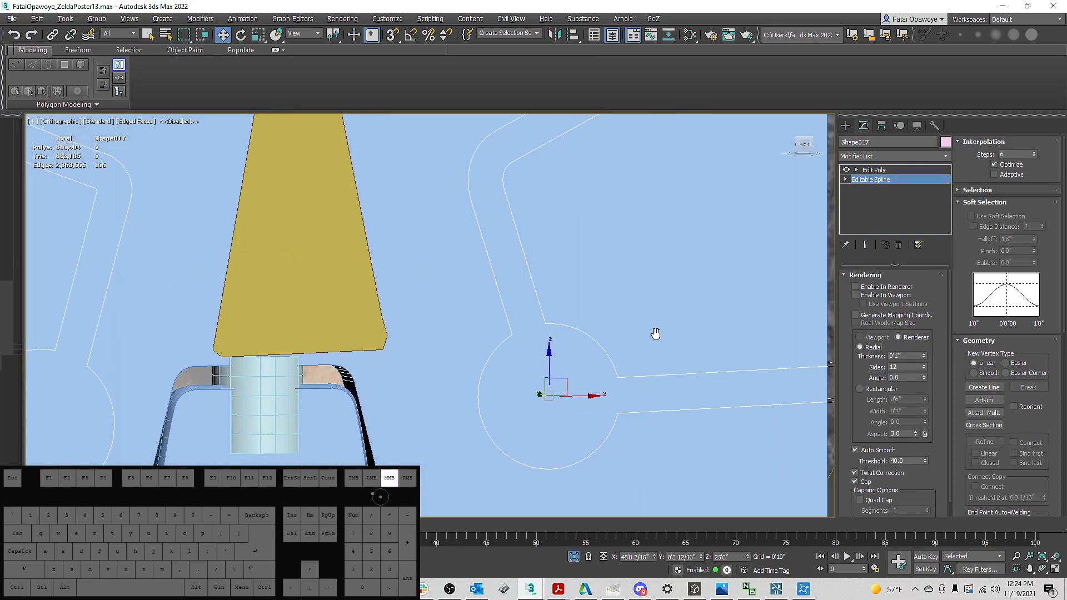
scroll(667, 338, down, 5)
scroll(643, 328, up, 5)
key(1)
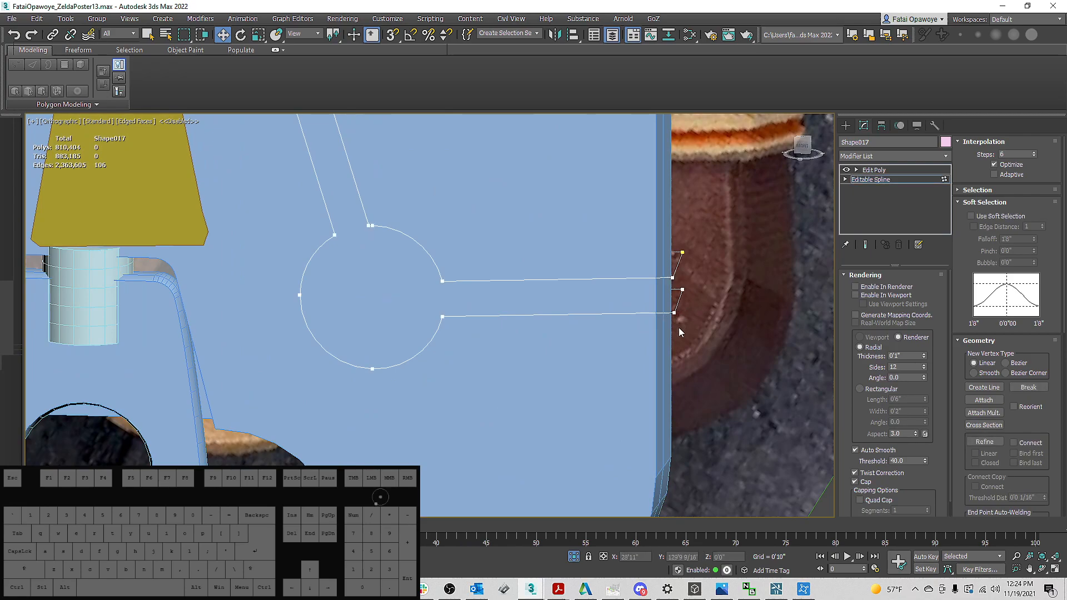
mouse_move(673, 276)
alt+middle_down()
mouse_move(704, 269)
mouse_move(645, 326)
alt+middle_up()
alt+middle_drag(569, 265, 723, 234)
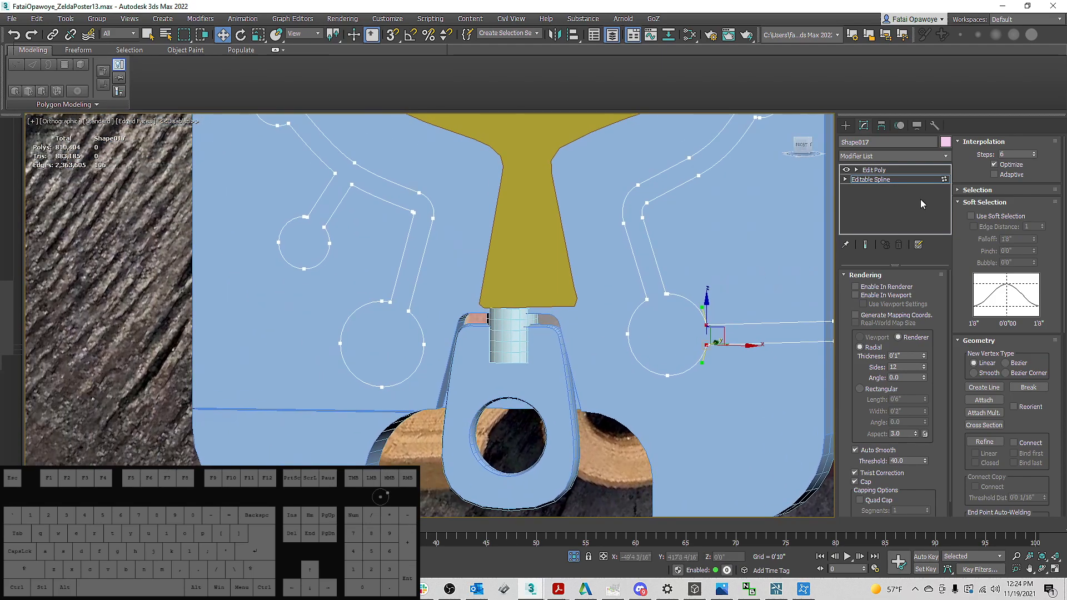
click(899, 167)
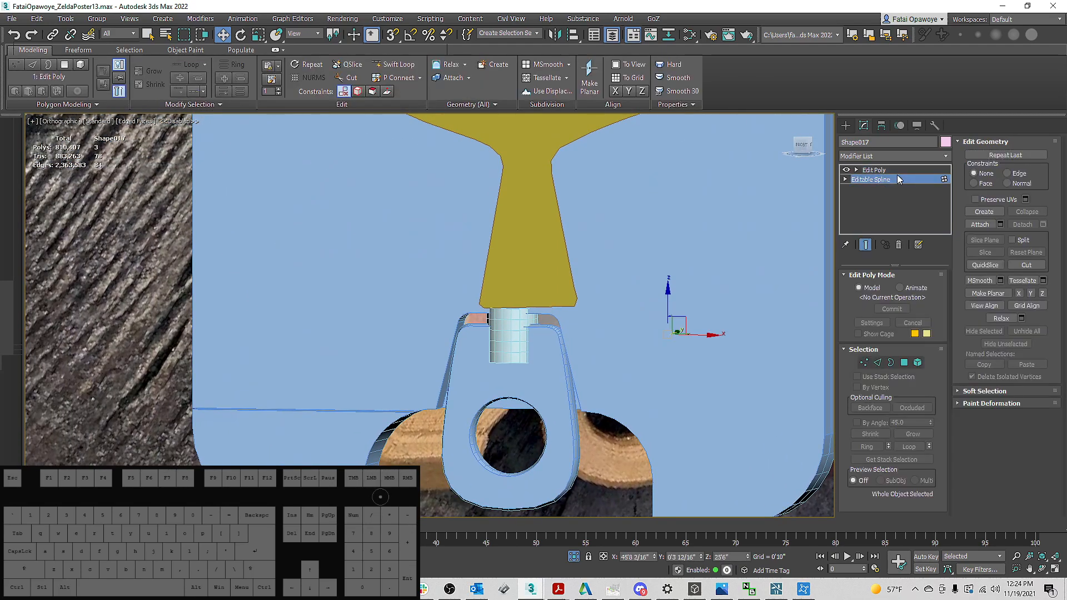
Select all vertices of the detached circuit spline, weld them with a 0'0 1/16" threshold, and check the Edit Poly result
alt+middle_drag(727, 240, 780, 288)
key(1)
key(1)
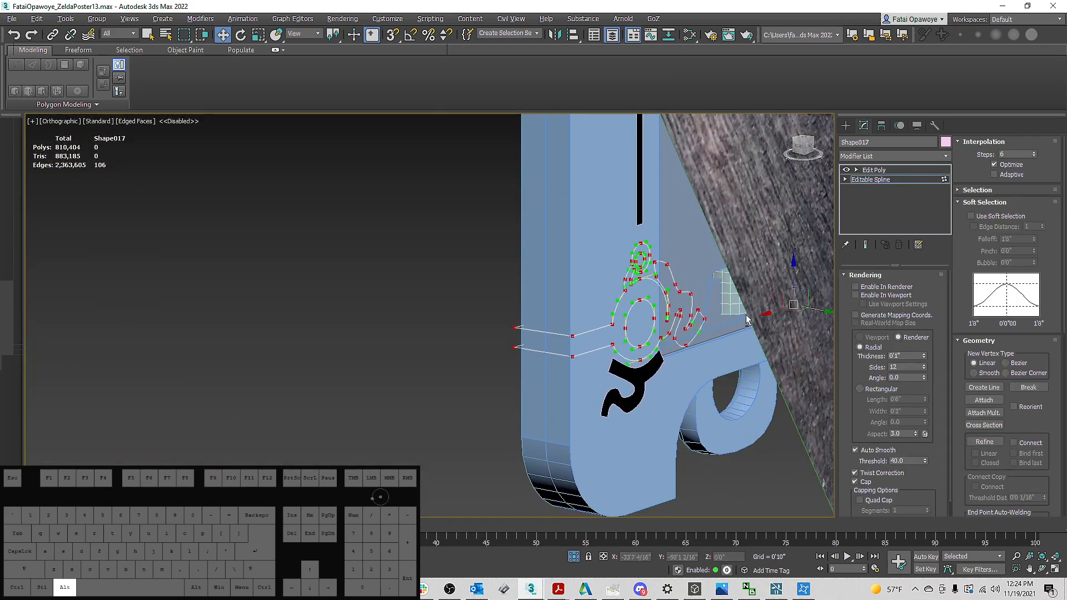
alt+middle_drag(747, 318, 970, 349)
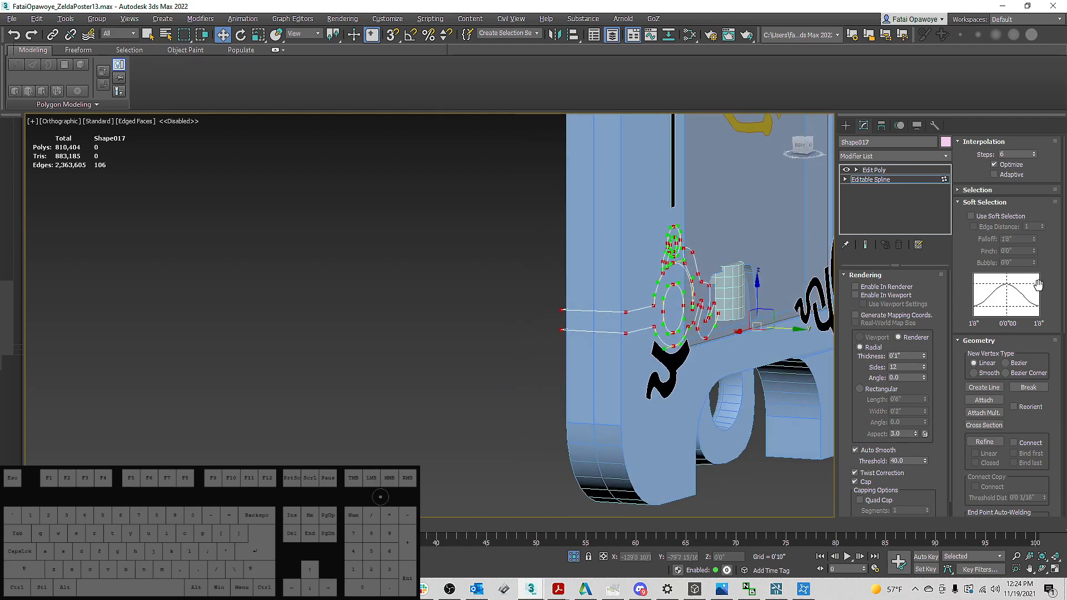
scroll(1038, 285, down, 4)
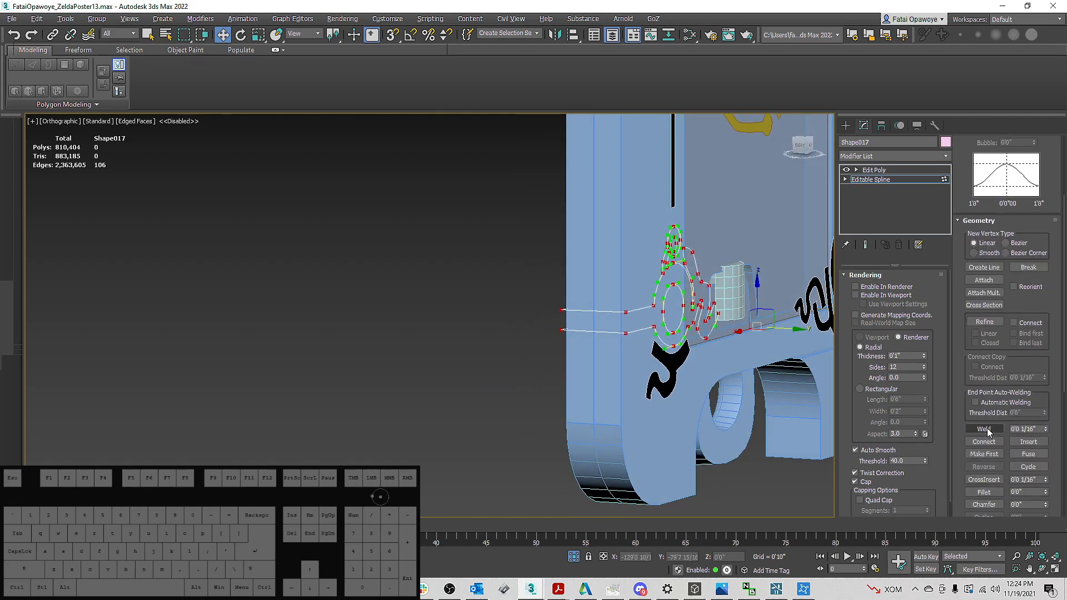
alt+middle_drag(674, 323, 765, 347)
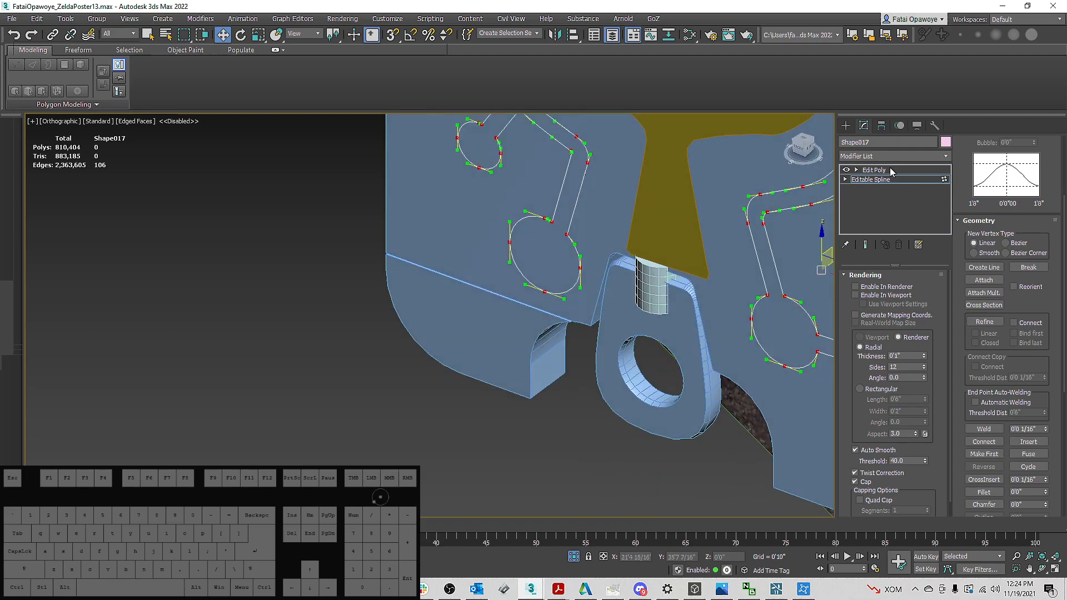
click(874, 169)
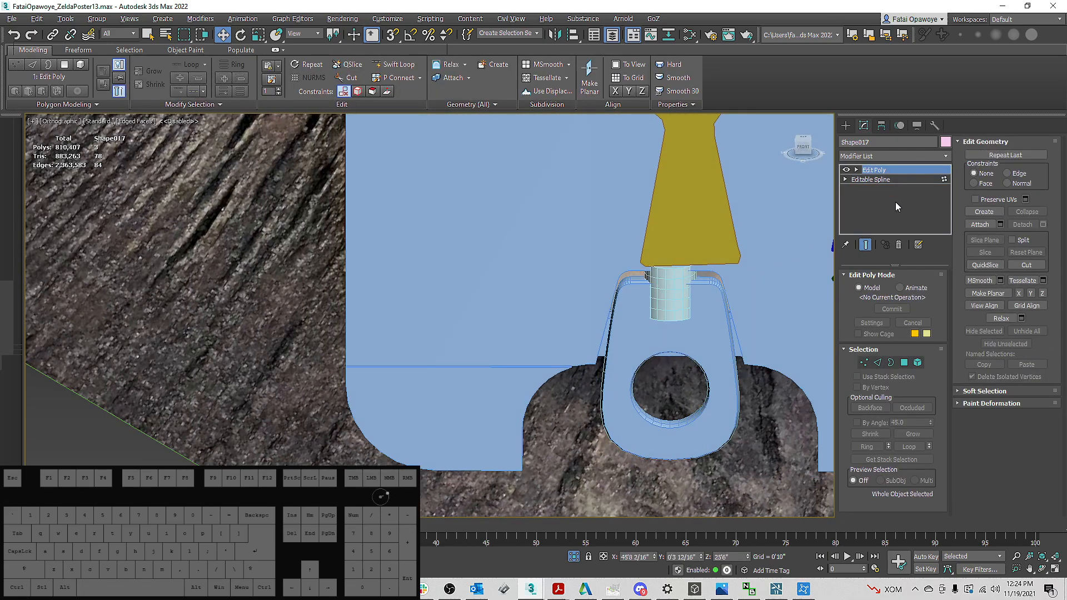
Select the corner vertices where the side track wraps around the slate's edge, chamfer them slightly, and recheck the Edit Poly result
mouse_move(699, 226)
alt+middle_down()
mouse_move(739, 236)
mouse_move(631, 250)
mouse_move(637, 260)
mouse_move(658, 248)
mouse_move(710, 276)
mouse_move(691, 210)
alt+middle_up()
alt+scroll(674, 266, up, 2)
alt+middle_drag(674, 265, 694, 233)
scroll(745, 230, up, 3)
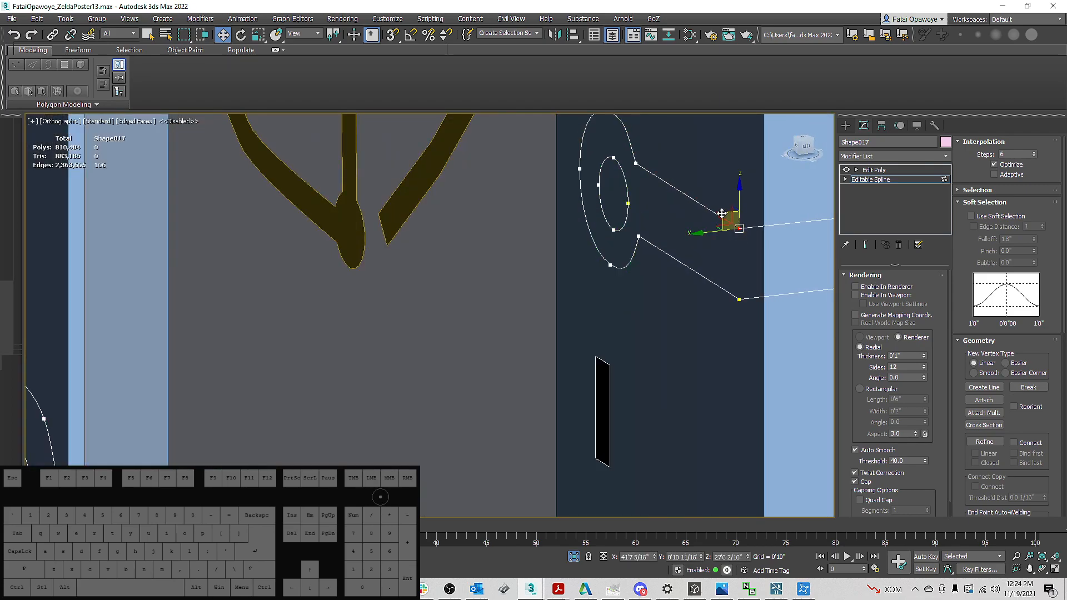
alt+middle_drag(708, 240, 725, 302)
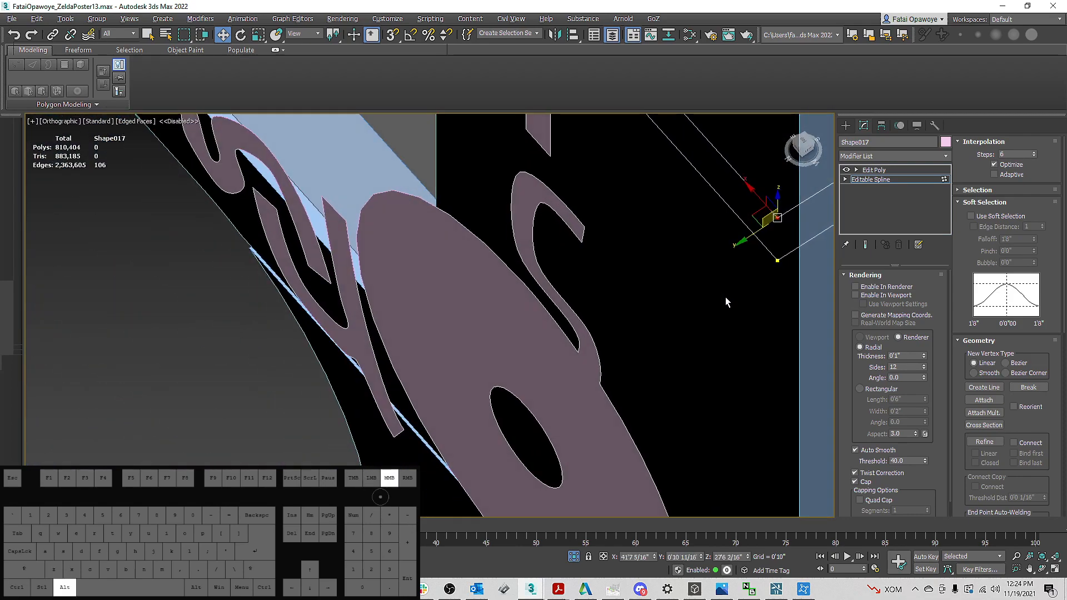
alt+middle_drag(779, 262, 703, 265)
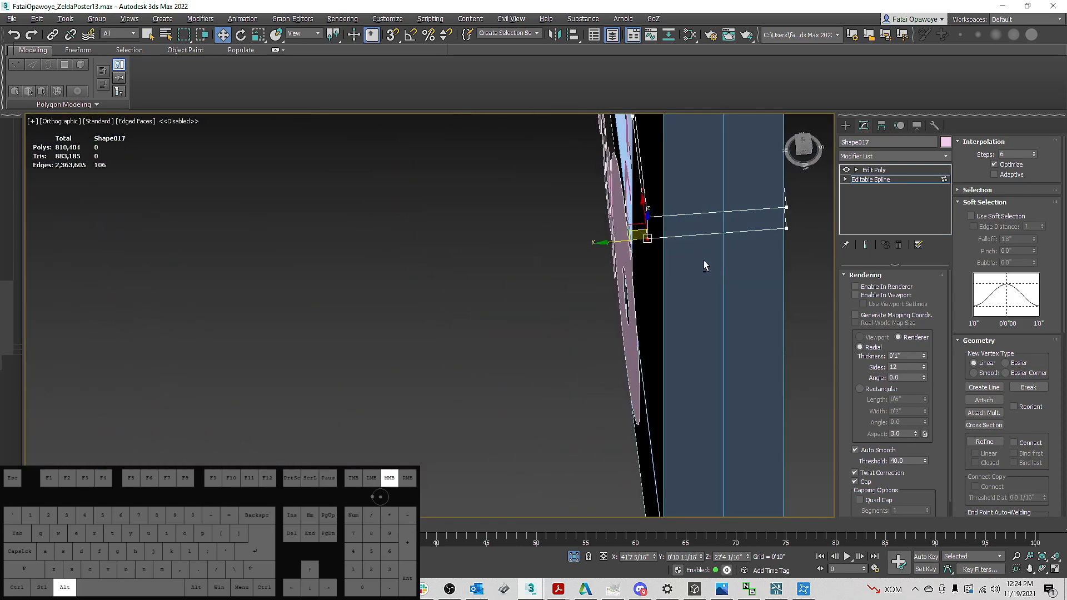
drag(768, 213, 768, 210)
alt+middle_drag(656, 220, 932, 334)
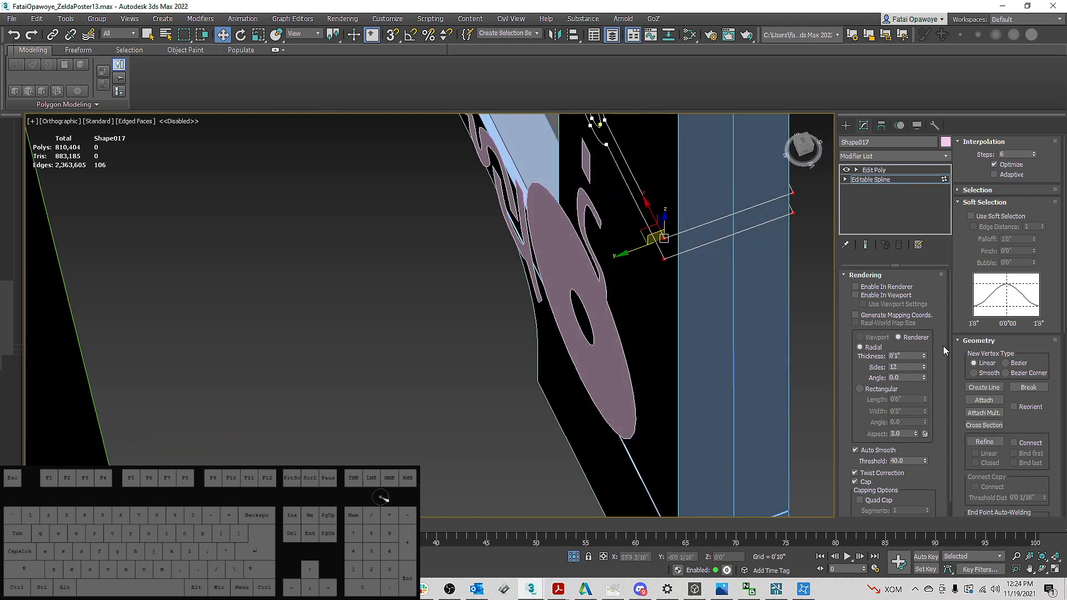
mouse_move(1045, 433)
mouse_down()
mouse_move(1044, 391)
mouse_move(1045, 422)
mouse_up()
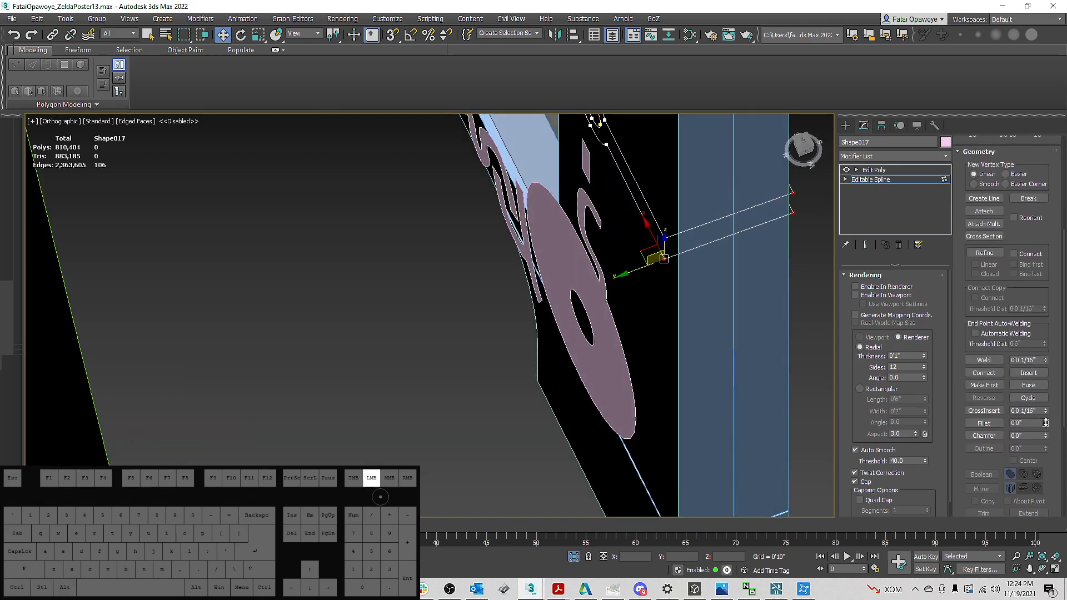
click(895, 169)
alt+middle_drag(639, 250, 901, 186)
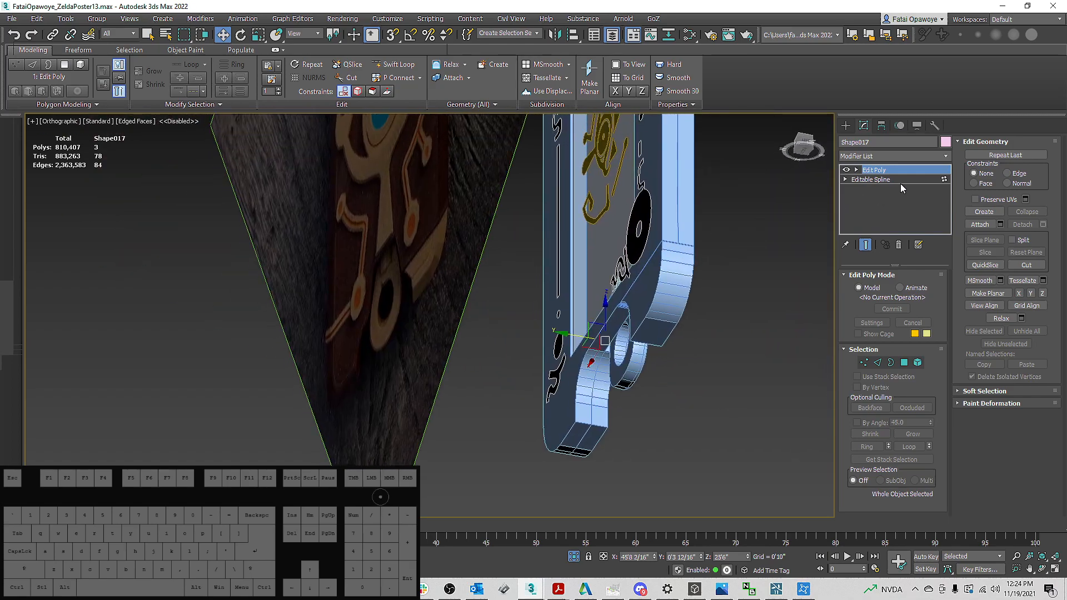
Select the large and small inner circle splines of the circuit at spline level and detach them as a separate shape
alt+middle_drag(670, 177, 685, 161)
scroll(684, 161, up, 2)
middle_drag(685, 161, 662, 278)
scroll(628, 238, up, 5)
middle_drag(629, 243, 581, 313)
key(3)
scroll(582, 313, up, 4)
ctrl+click(658, 301)
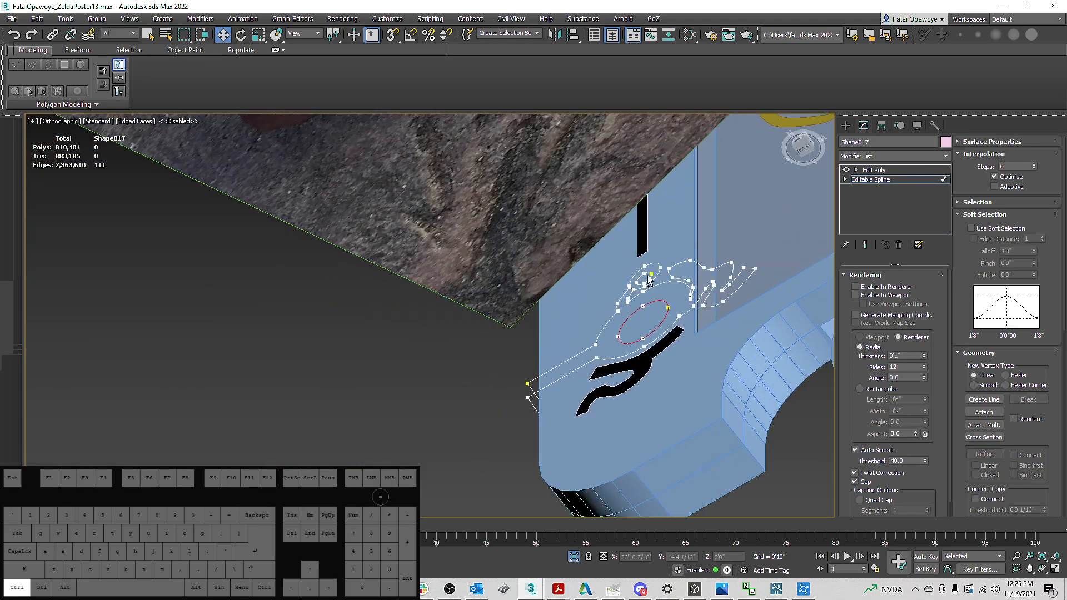
middle_drag(701, 263, 656, 256)
scroll(1038, 427, down, 5)
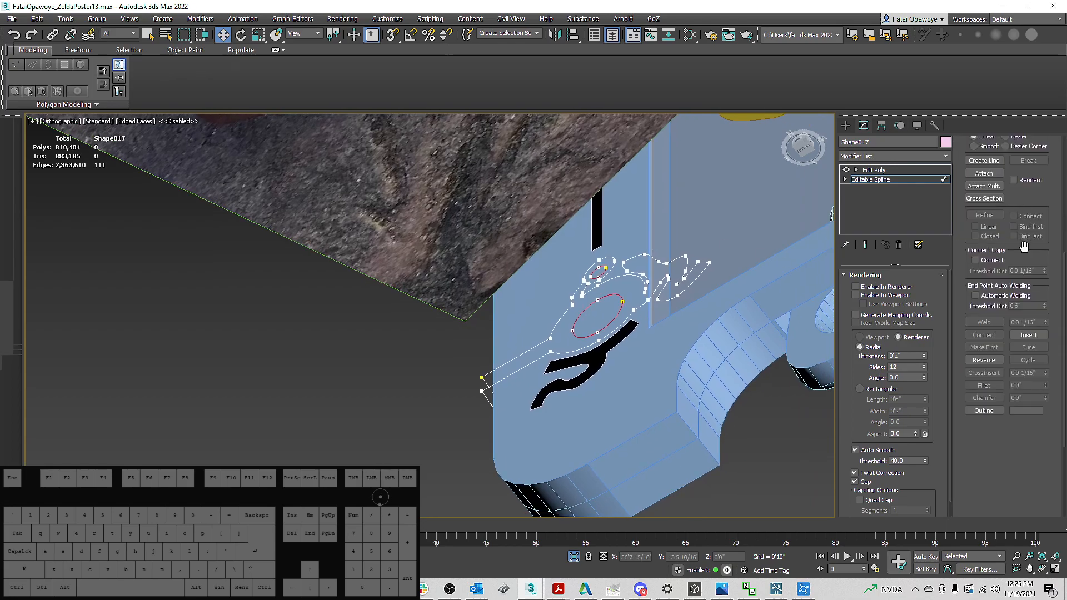
alt+middle_drag(679, 305, 728, 303)
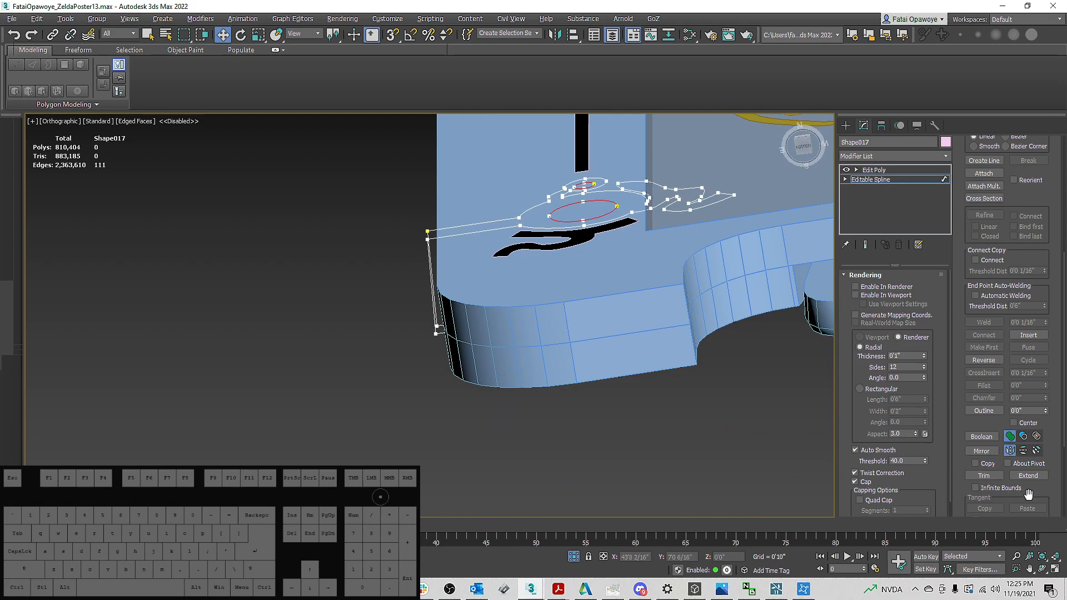
drag(1036, 485, 1011, 433)
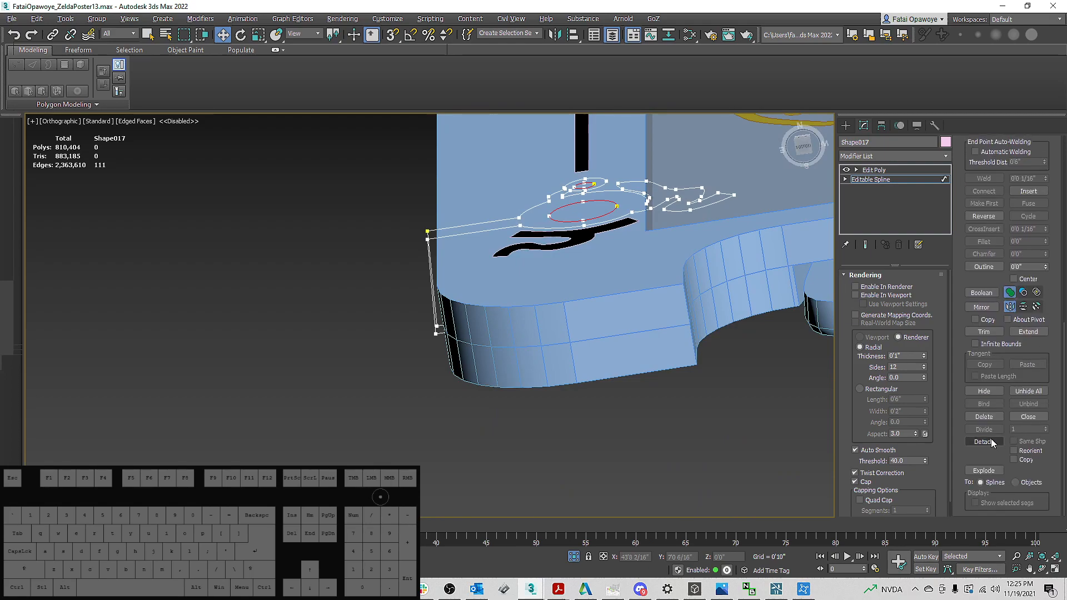
click(983, 442)
click(570, 300)
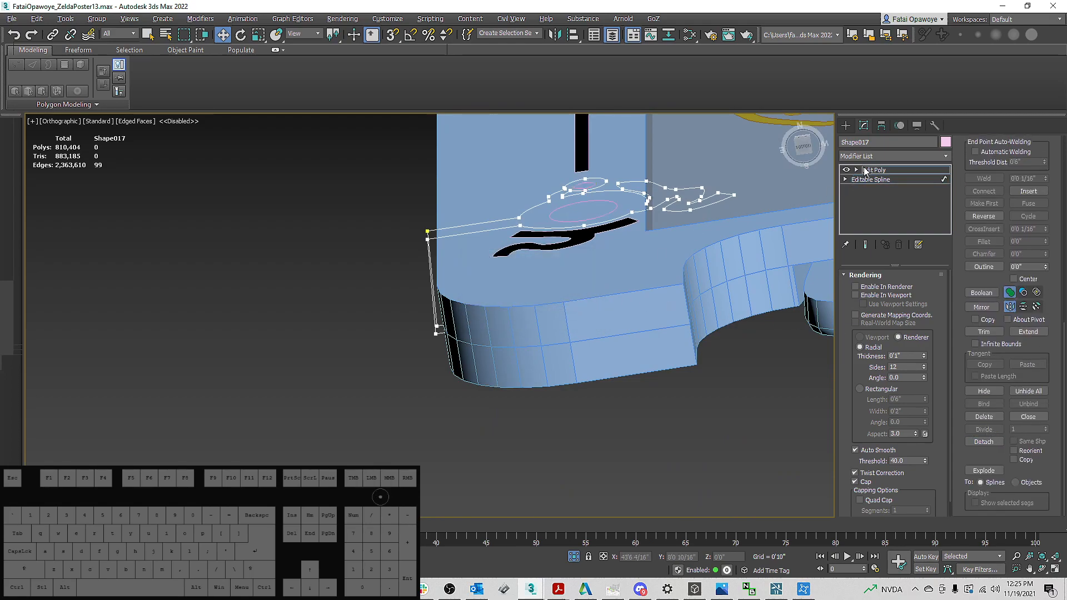
Examine the circuit's Edit Poly result and its spline vertices where the tracks meet the circles, with all vertices selected
alt+middle_drag(777, 229, 807, 207)
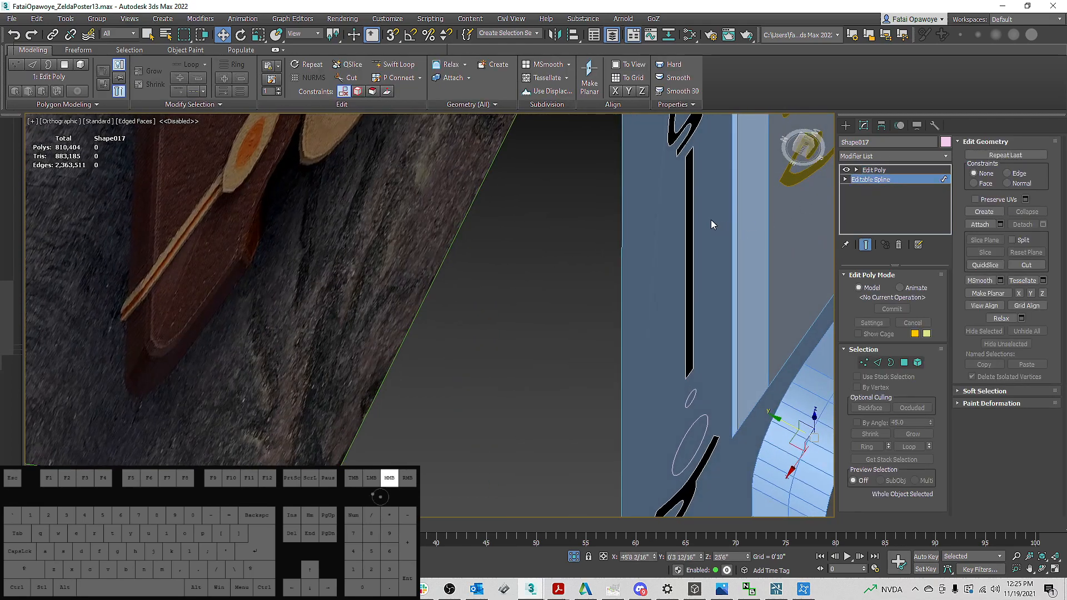
alt+middle_drag(650, 195, 626, 244)
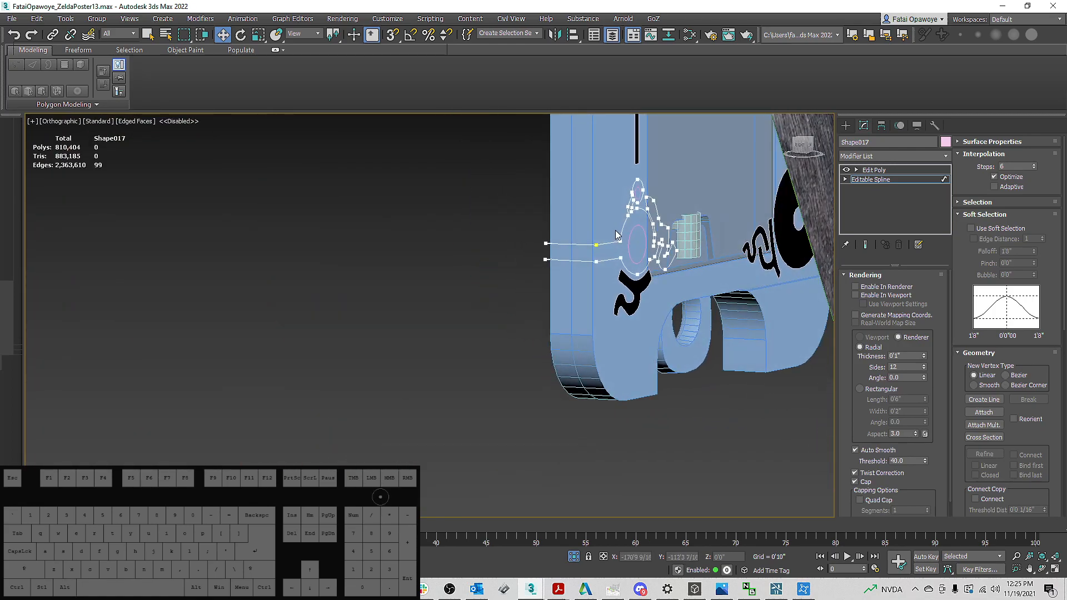
scroll(613, 232, up, 2)
click(610, 259)
alt+middle_drag(611, 259, 661, 220)
scroll(615, 223, up, 4)
key(1)
key(ctrl+a)
alt+middle_drag(775, 243, 779, 301)
scroll(649, 321, up, 4)
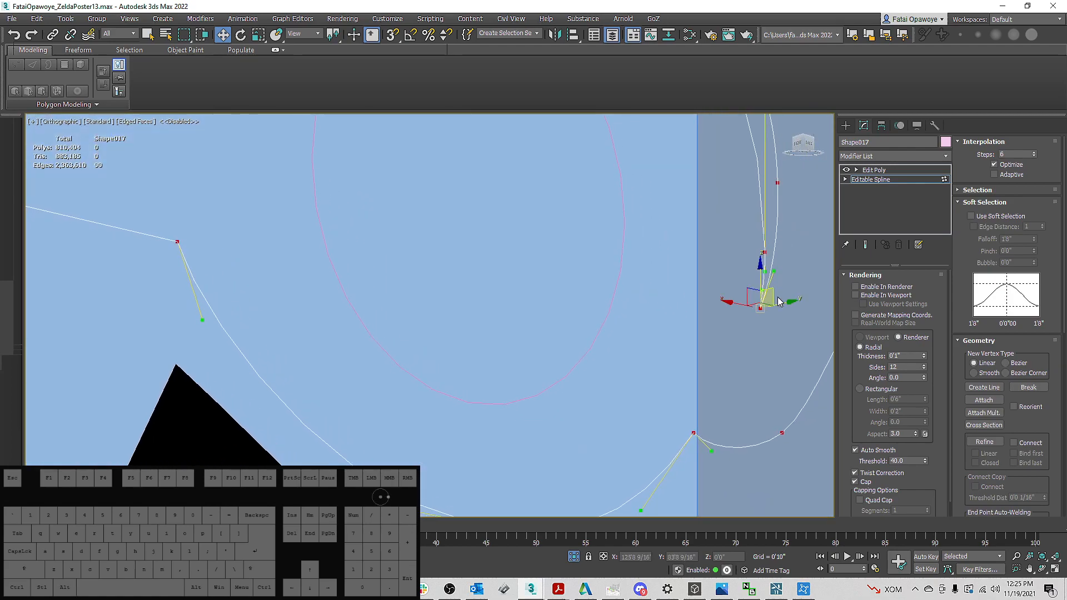
Try moving selected circuit vertices near the circles and at the slate's edge, undoing each move
drag(761, 268, 759, 269)
key(ctrl+z)
scroll(757, 268, down, 5)
alt+middle_drag(757, 268, 648, 239)
scroll(648, 239, down, 3)
click(666, 254)
key(z)
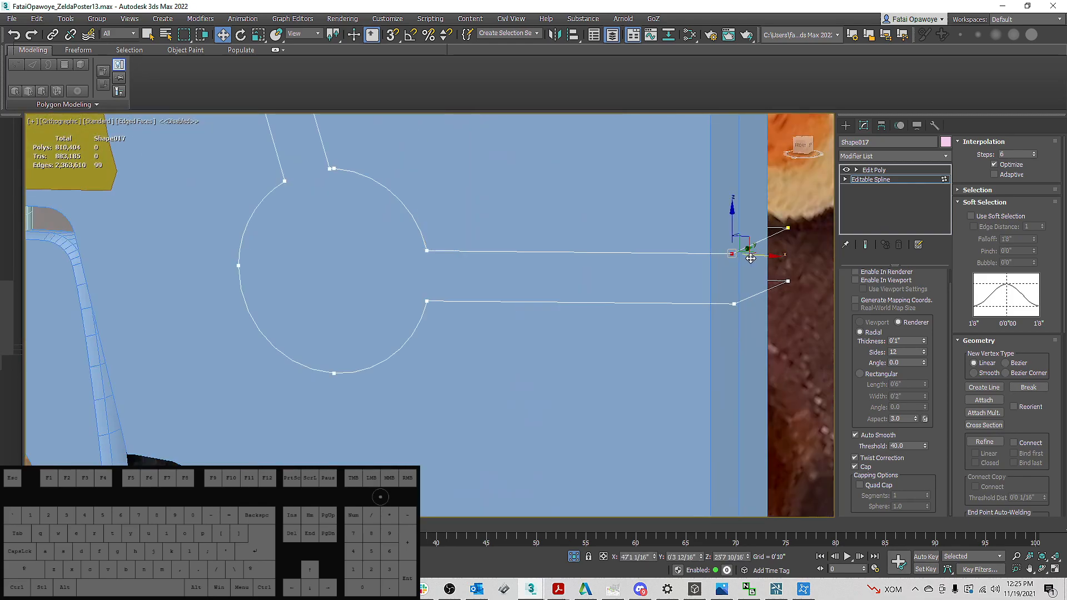
alt+middle_drag(704, 243, 642, 163)
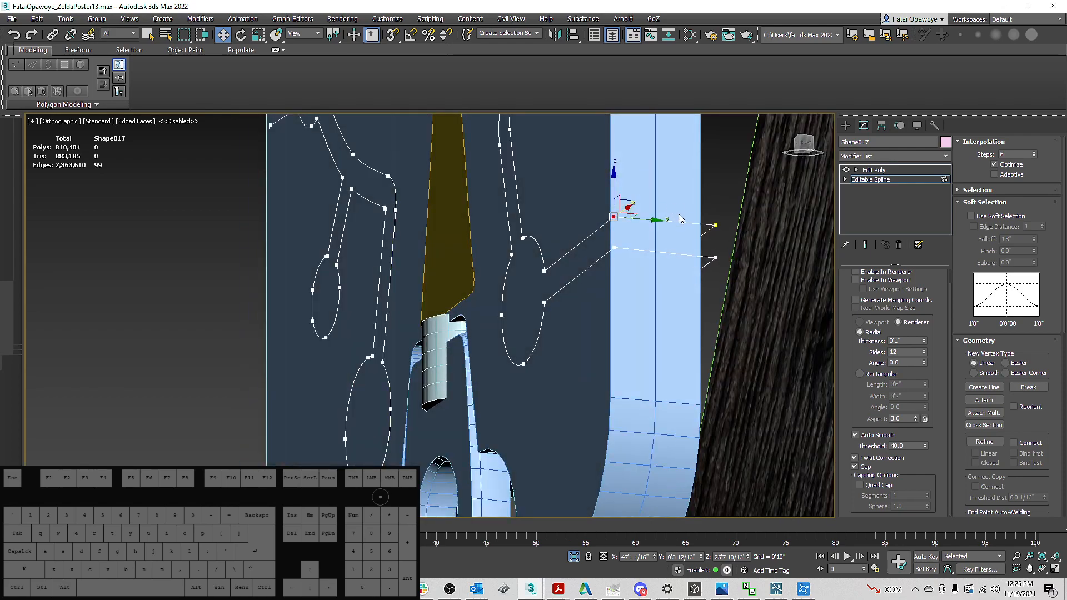
drag(616, 147, 617, 149)
key(ctrl+z)
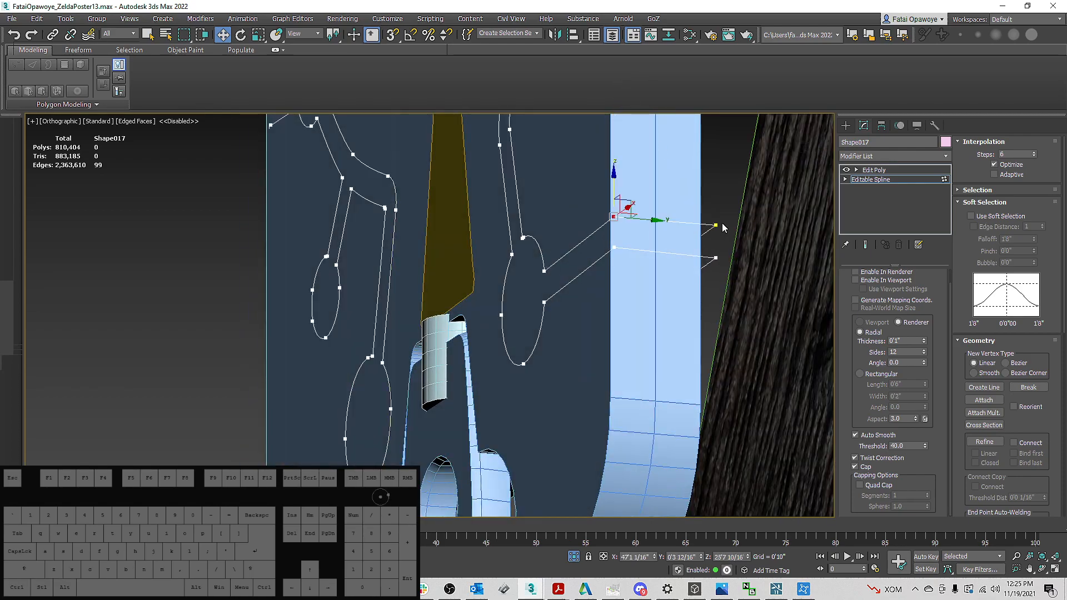
Select the two track segments crossing the slate's side at segment level, inspect the opposite side, and undo the last changes
middle_drag(759, 234, 758, 256)
key(2)
click(651, 241)
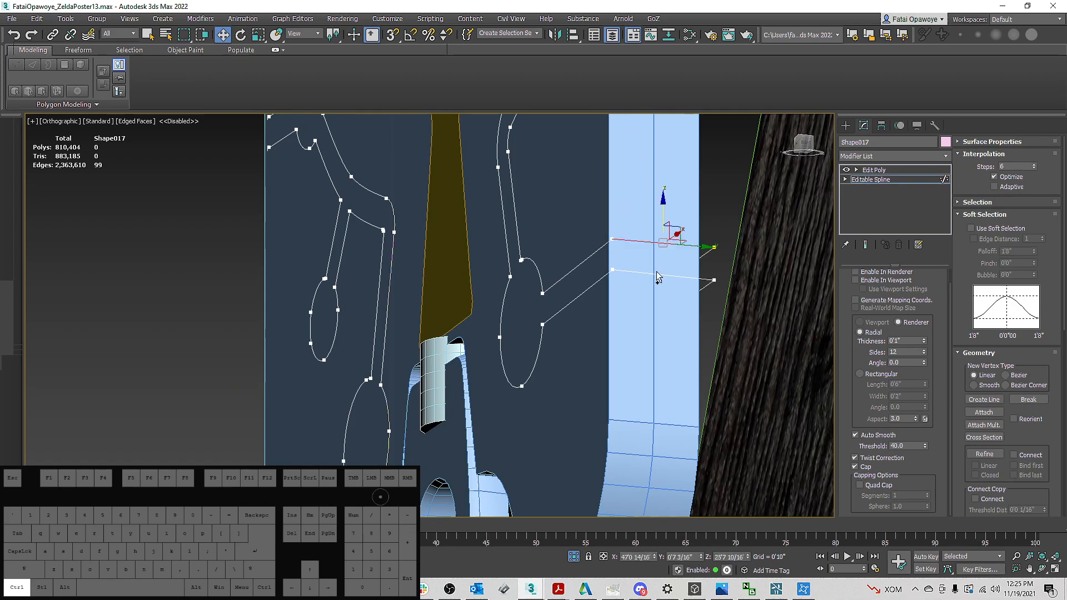
ctrl+click(649, 274)
scroll(647, 261, down, 5)
alt+middle_drag(611, 257, 658, 257)
scroll(665, 211, up, 5)
key(ctrl+z)
key(ctrl+z)
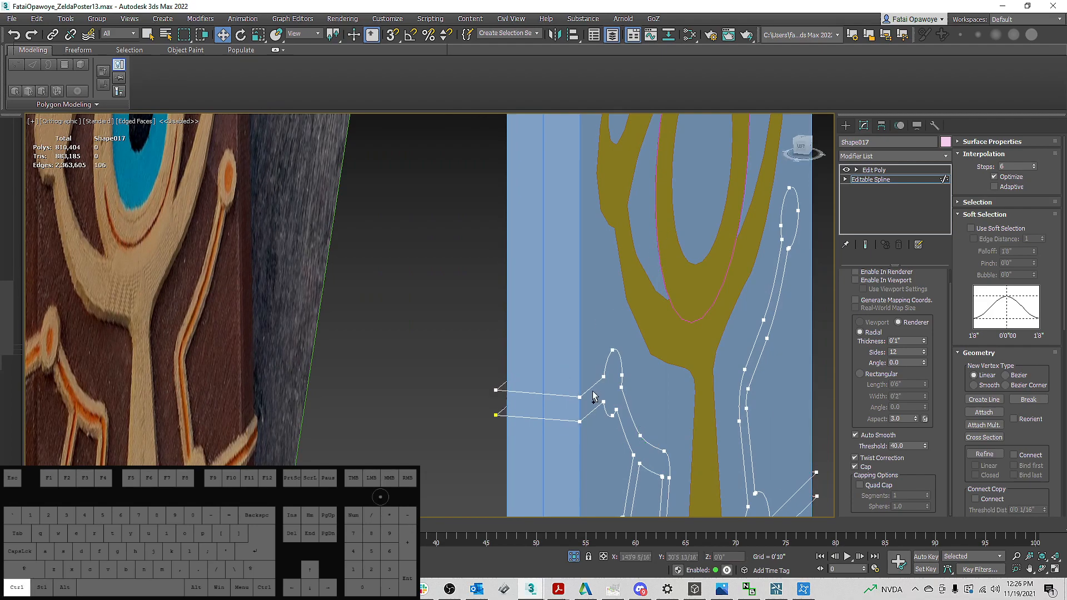
Select the track segments crossing both sides of the slate and try to break them
alt+middle_drag(589, 388, 494, 407)
scroll(579, 414, down, 8)
middle_drag(679, 451, 685, 338)
scroll(593, 373, up, 5)
ctrl+click(610, 370)
drag(1046, 427, 1039, 271)
click(1026, 235)
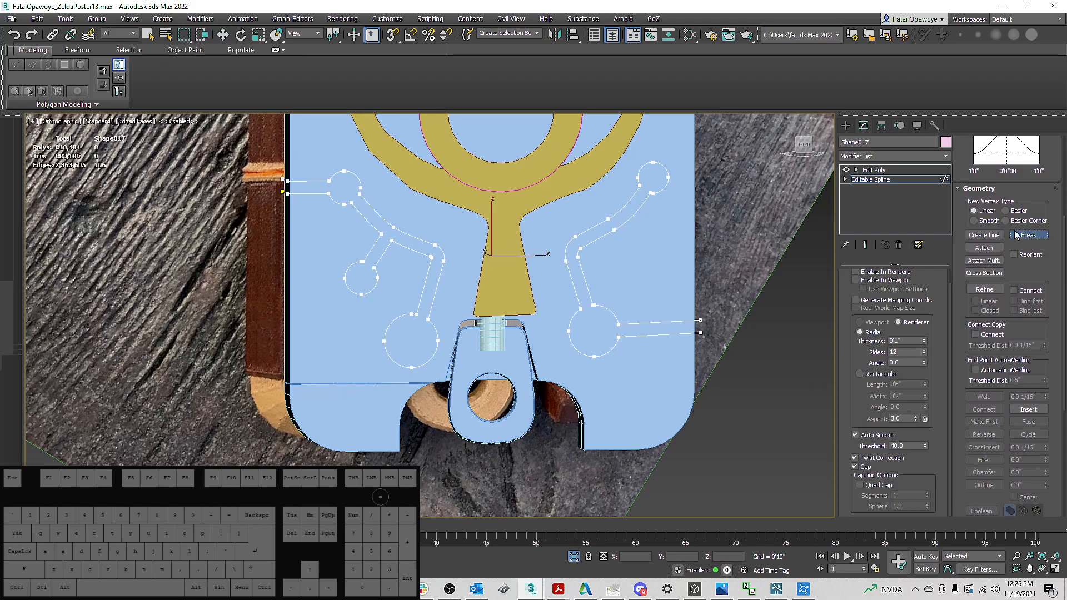
alt+middle_drag(442, 229, 493, 253)
key(w)
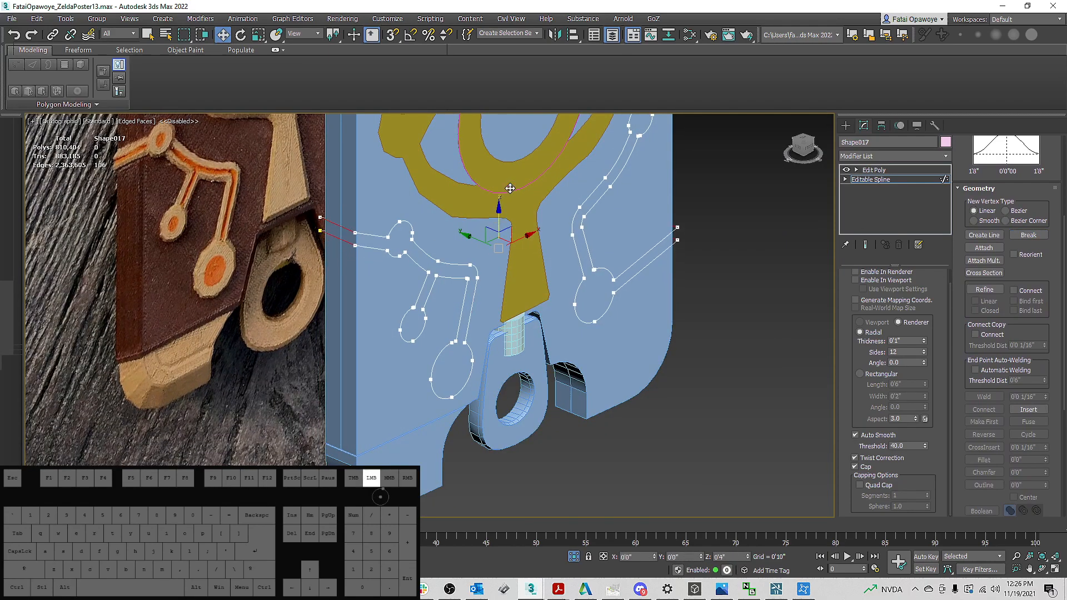
Select the track segments crossing both sides of the slate at segment level and detach them as a separate shape
alt+middle_drag(500, 172, 673, 302)
key(1)
alt+middle_drag(393, 270, 261, 209)
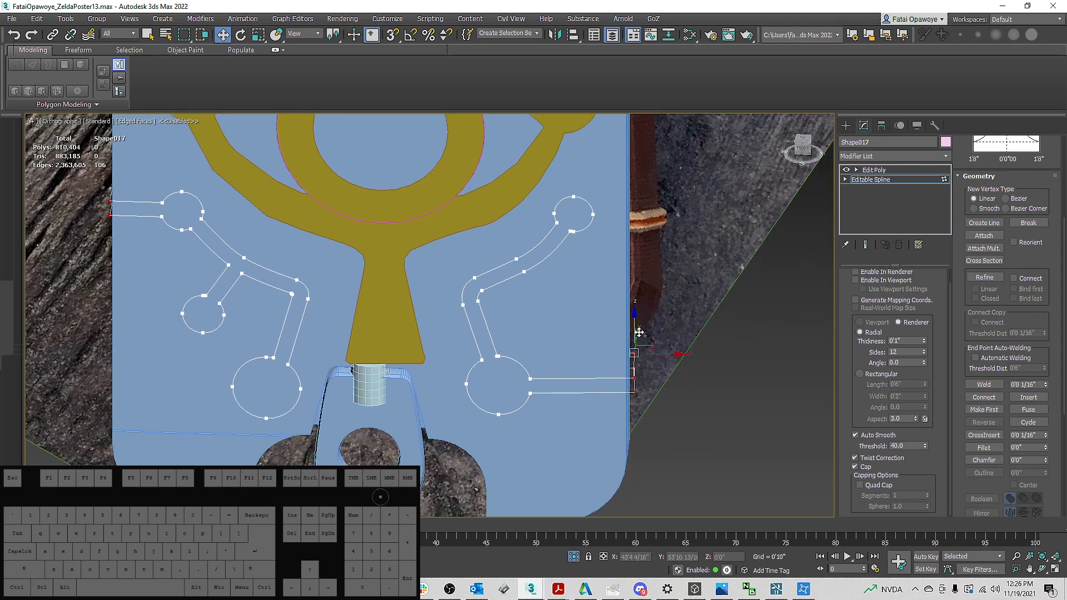
alt+middle_drag(545, 334, 689, 468)
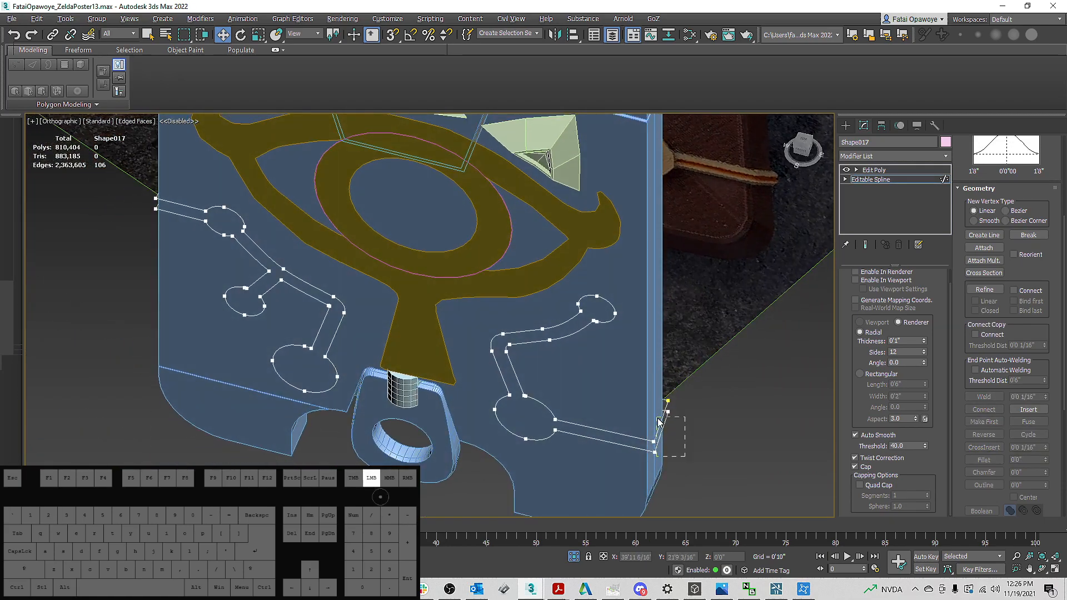
drag(662, 422, 663, 414)
alt+middle_drag(663, 414, 663, 400)
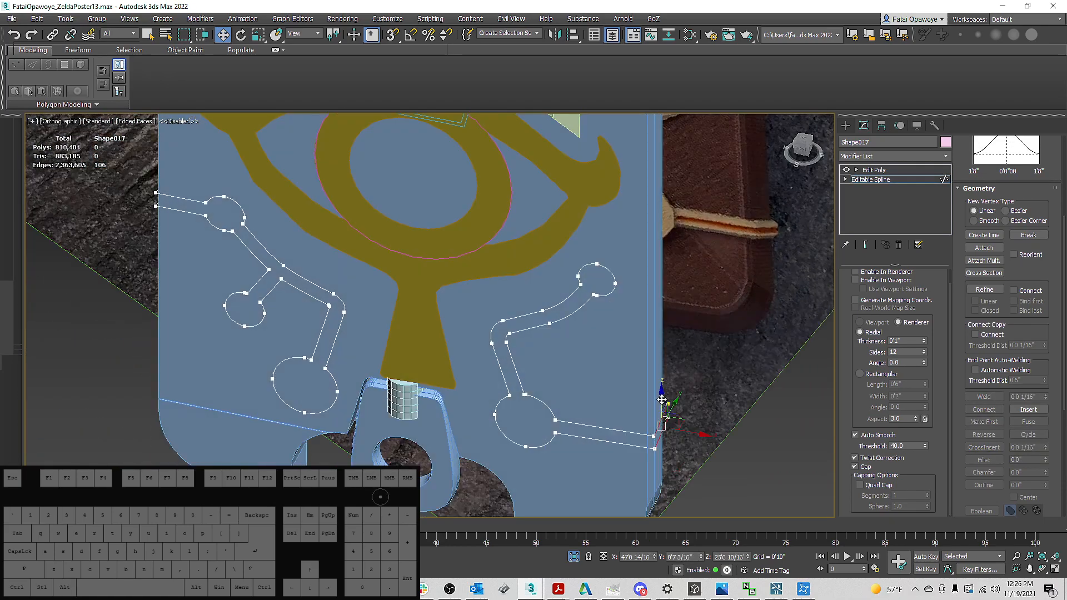
alt+middle_drag(659, 332, 611, 377)
scroll(635, 359, up, 5)
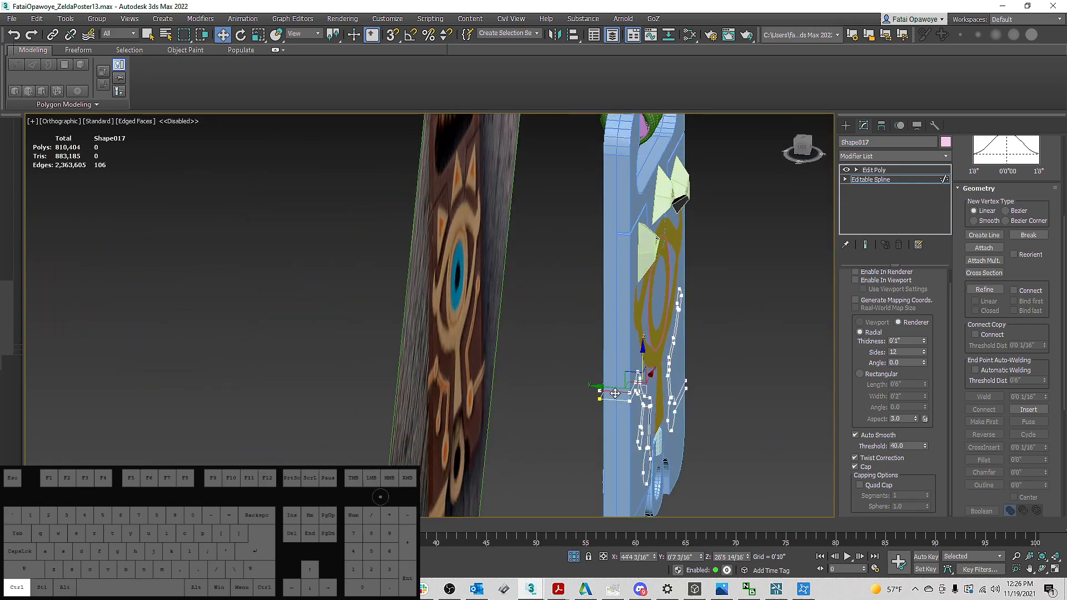
drag(1055, 496, 1018, 413)
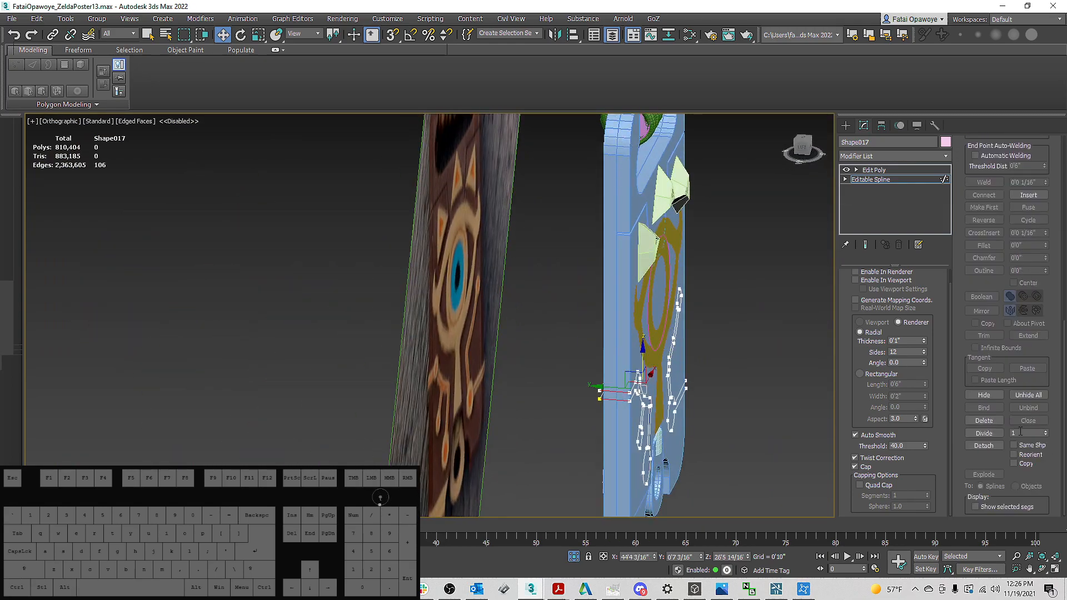
click(996, 448)
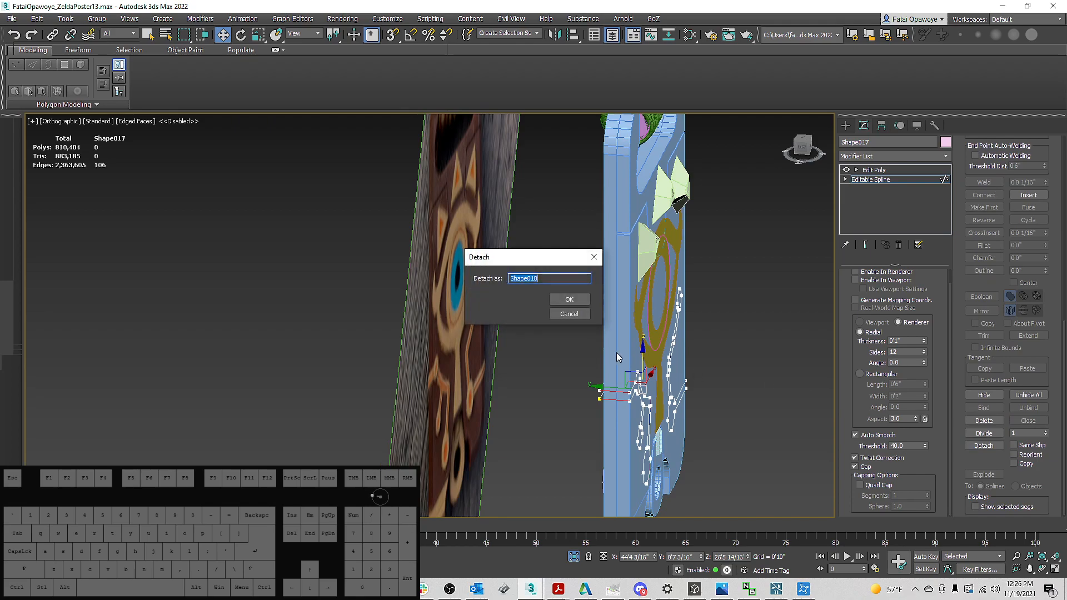
click(566, 301)
Check the remaining circuit's Edit Poly result without the side segments and return to its spline vertices
click(845, 126)
scroll(719, 362, up, 6)
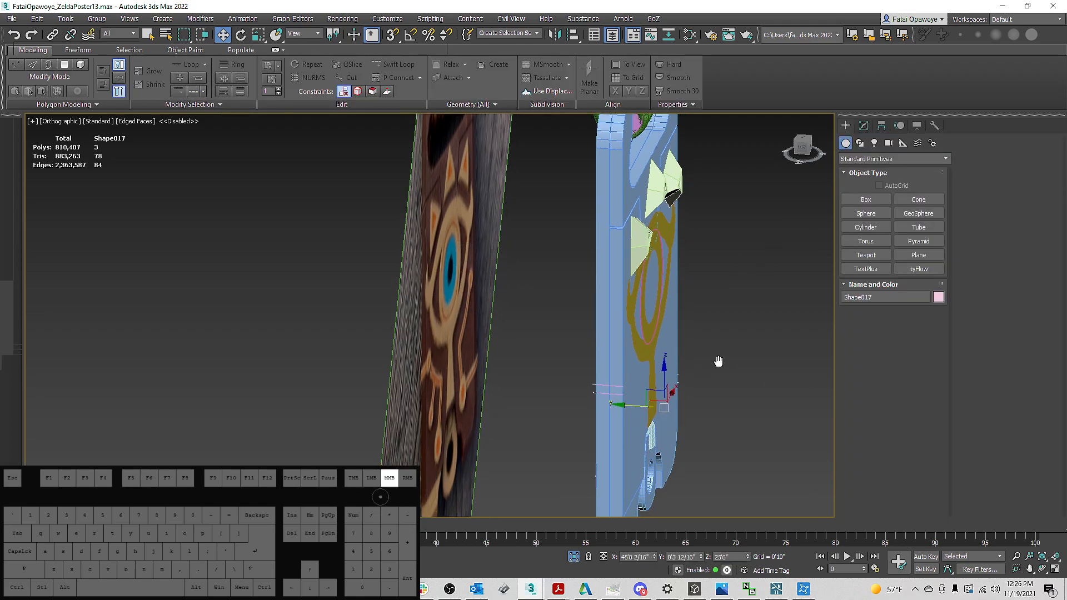
click(864, 126)
click(880, 181)
alt+middle_drag(746, 290, 652, 311)
key(1)
scroll(673, 414, up, 5)
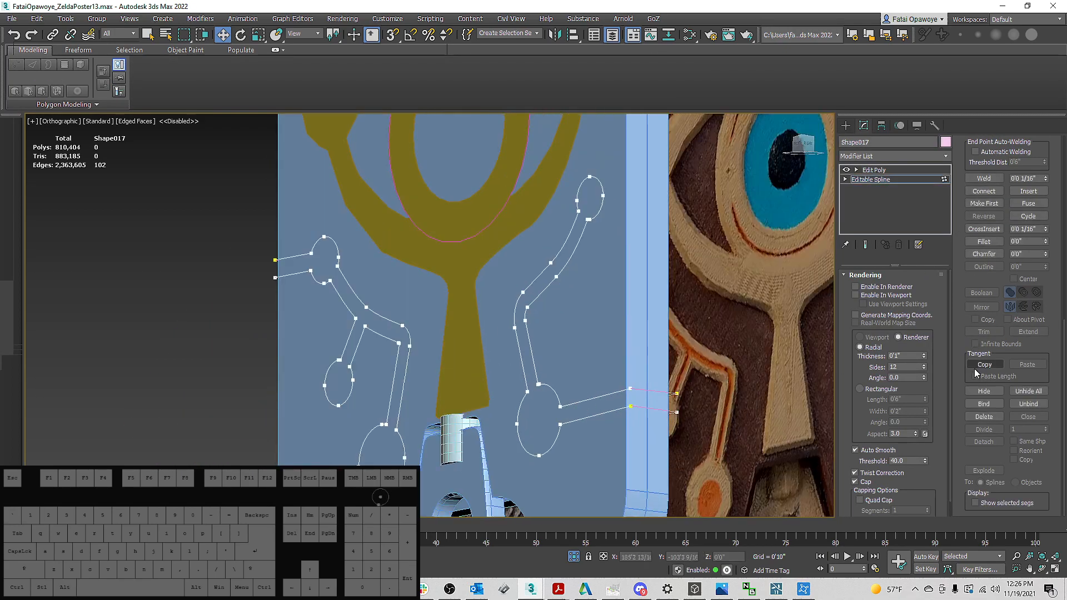
Close the lower circuit track's open ends at the slate's front and back edges using Create Line with snapping on
drag(1033, 276, 1031, 473)
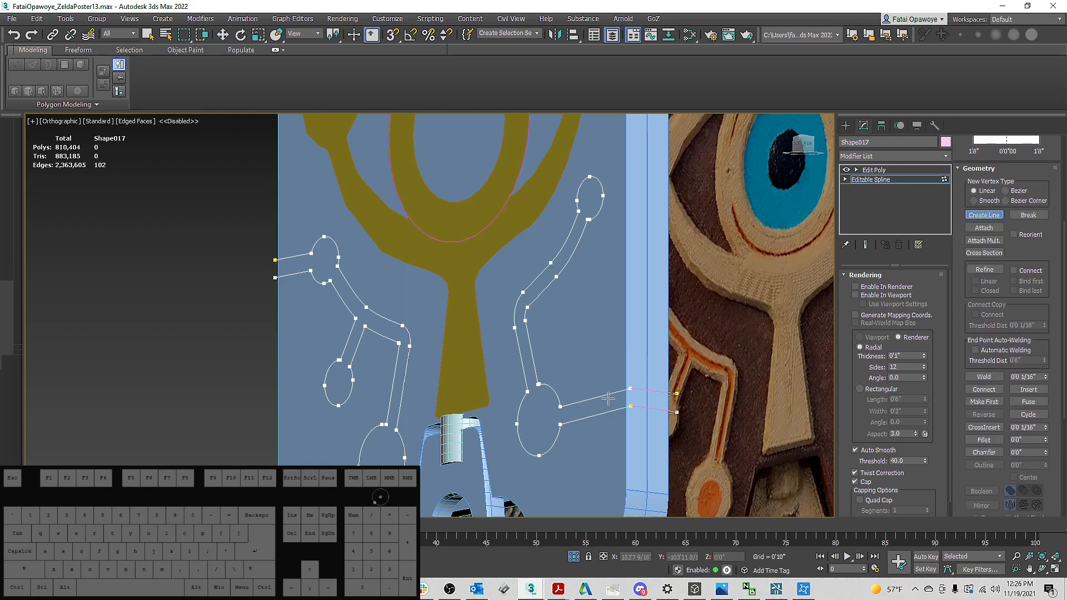
scroll(609, 395, up, 5)
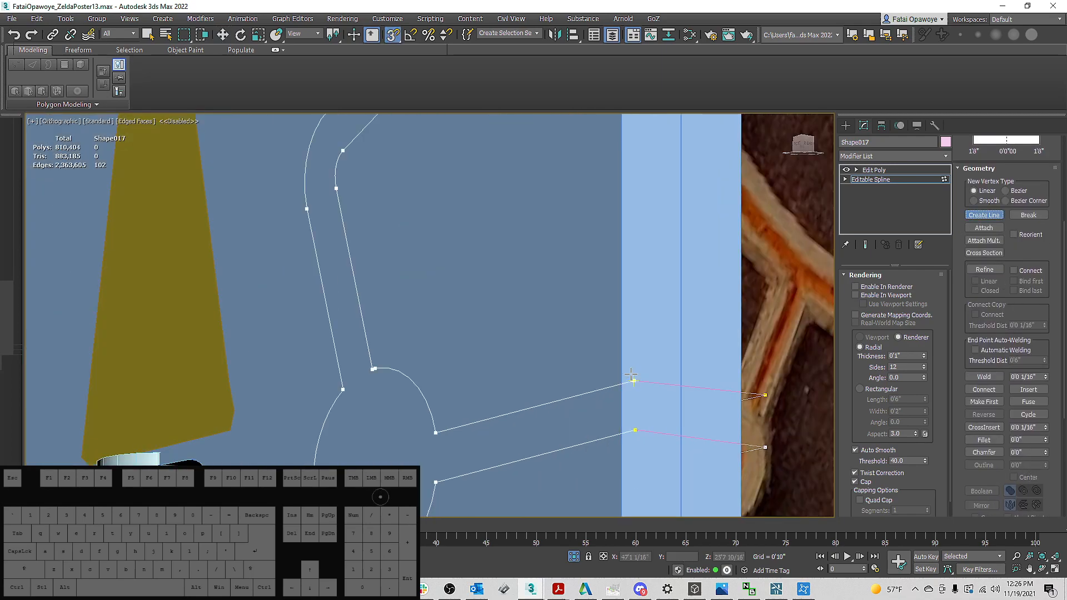
click(638, 429)
click(512, 304)
alt+middle_drag(681, 333, 653, 361)
middle_drag(652, 362, 445, 267)
click(655, 348)
click(492, 303)
Close the opposite circuit track's open ends at the slate's front and back edges with snapped lines
scroll(448, 264, up, 5)
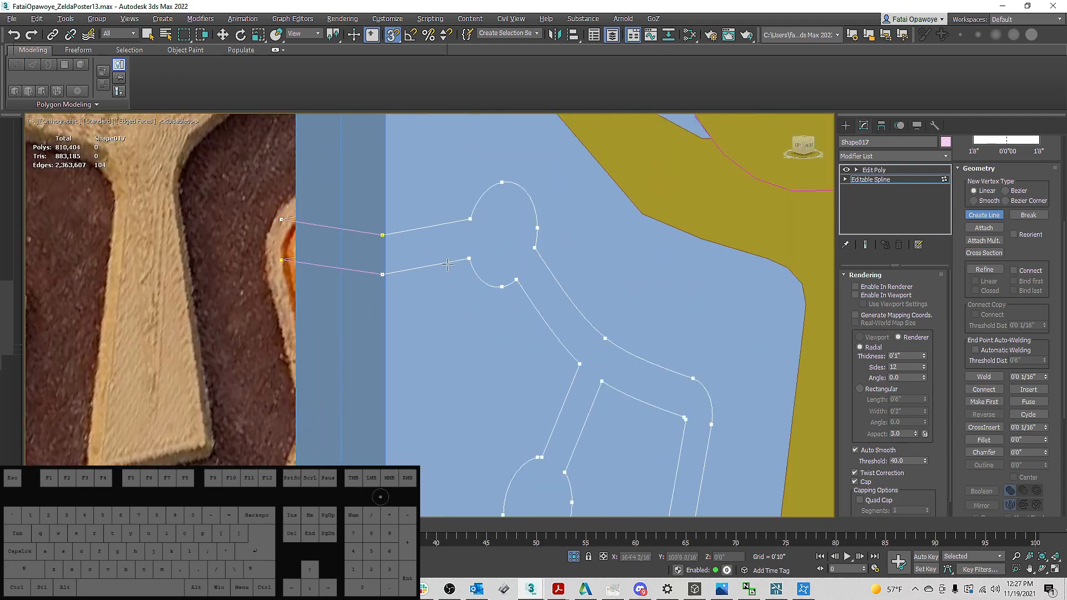
click(385, 274)
click(506, 304)
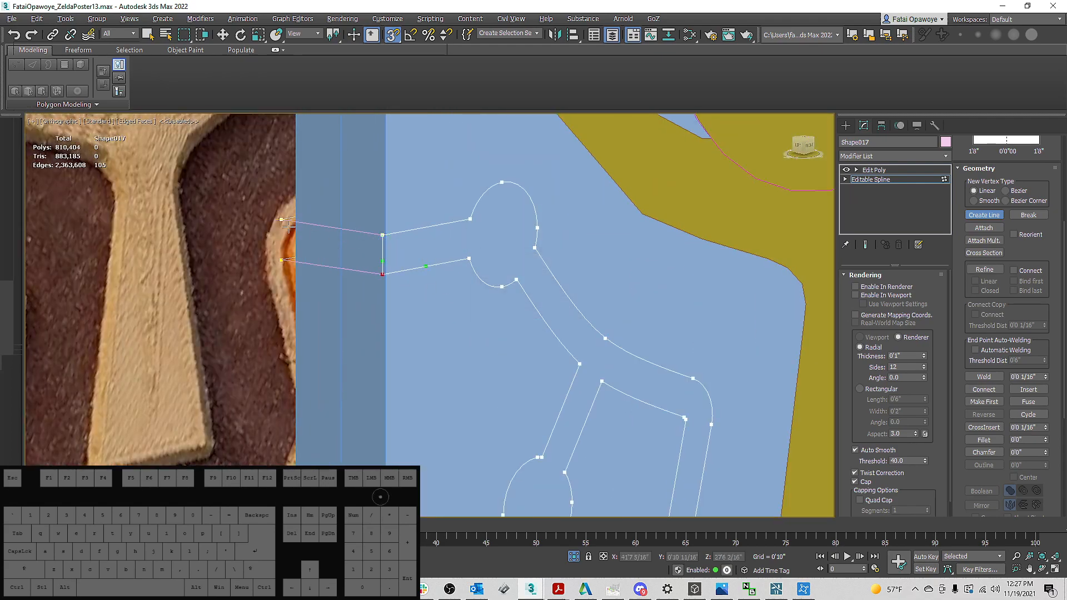
click(281, 259)
click(503, 302)
scroll(389, 259, down, 2)
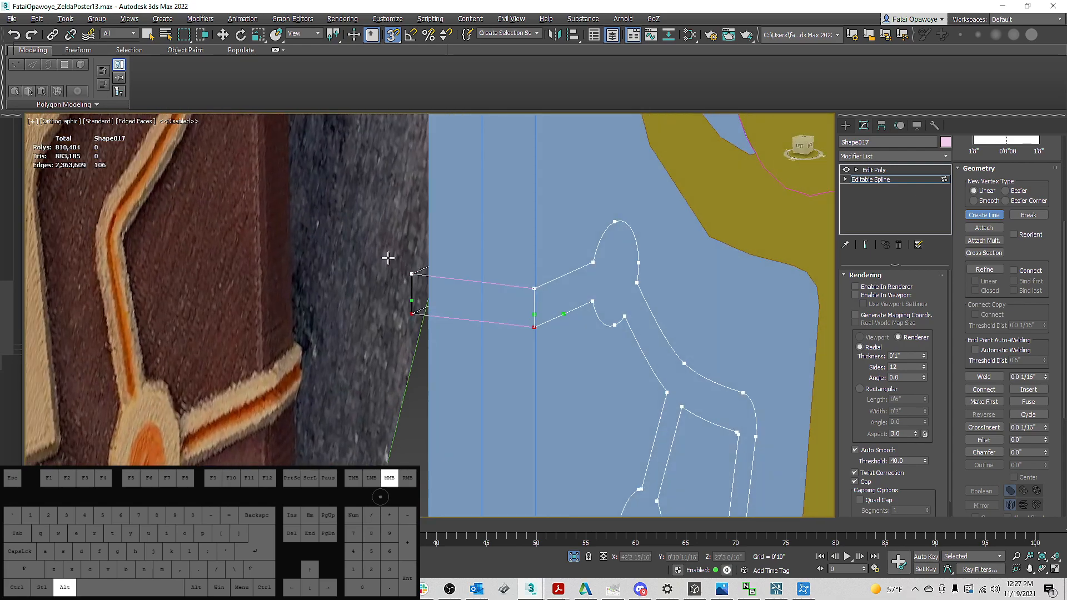
Select the track end vertices along both slate edges and weld them with a 0'0 1/16" threshold
key(1)
middle_drag(385, 260, 343, 244)
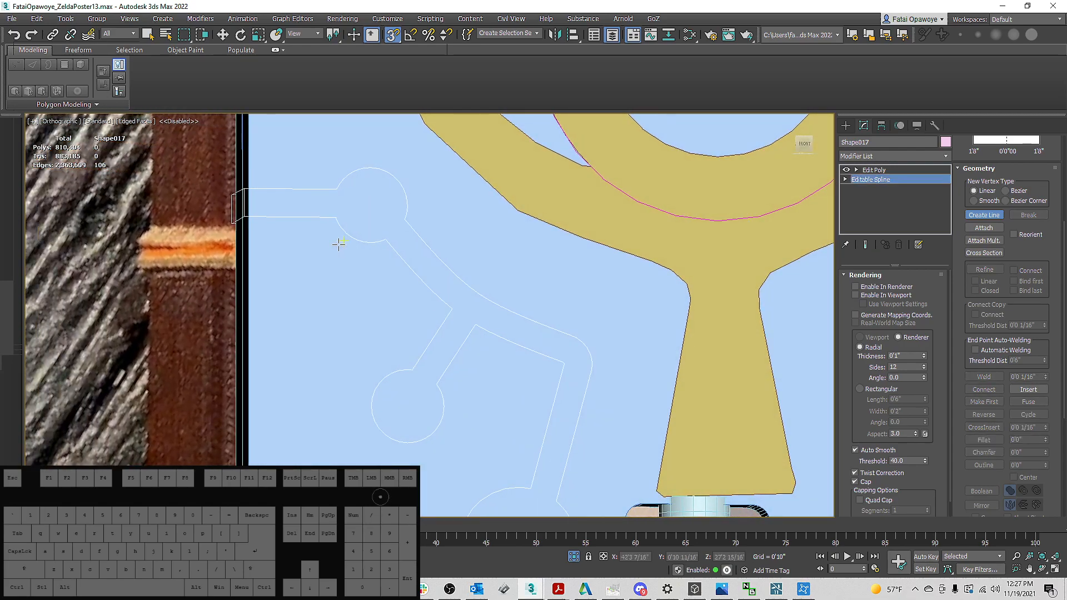
key(1)
alt+middle_drag(201, 168, 360, 217)
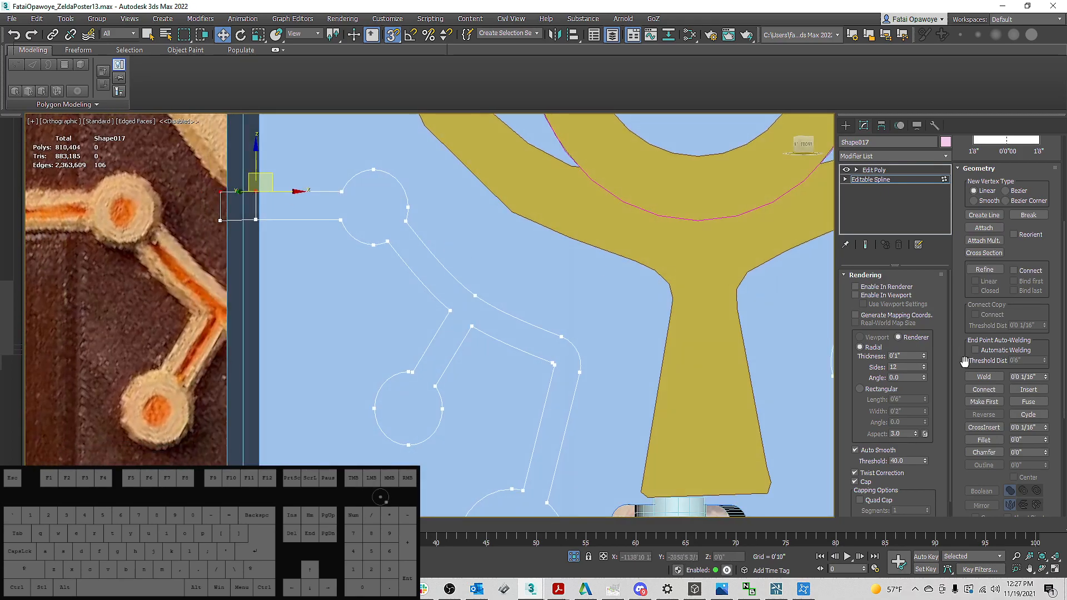
scroll(226, 168, down, 5)
alt+middle_drag(227, 169, 435, 274)
drag(488, 315, 464, 251)
alt+middle_drag(431, 248, 264, 245)
scroll(106, 166, up, 3)
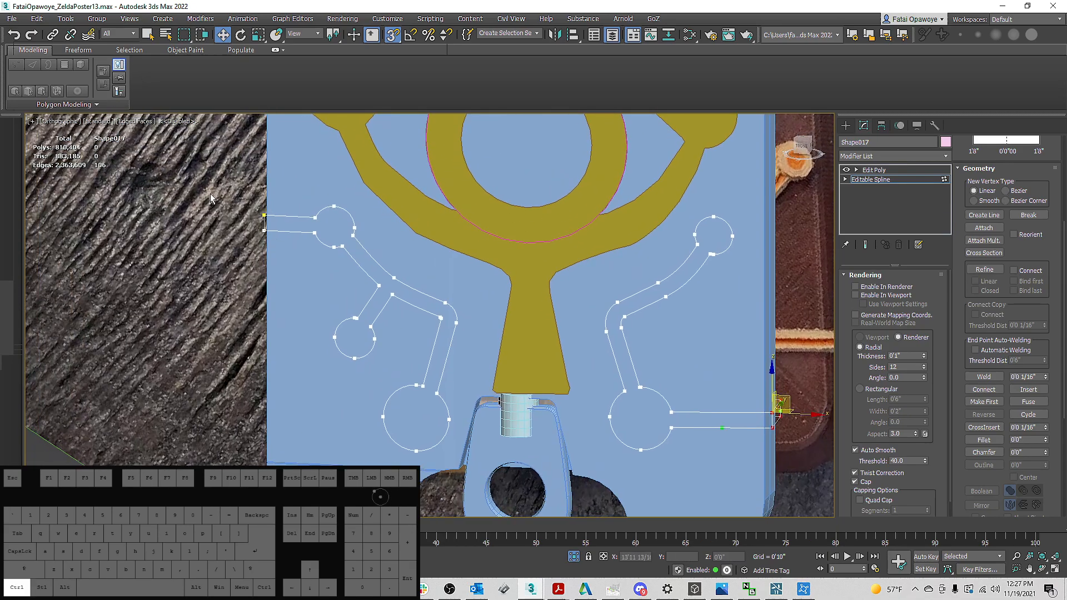
ctrl+drag(271, 251, 303, 258)
alt+middle_drag(303, 258, 318, 255)
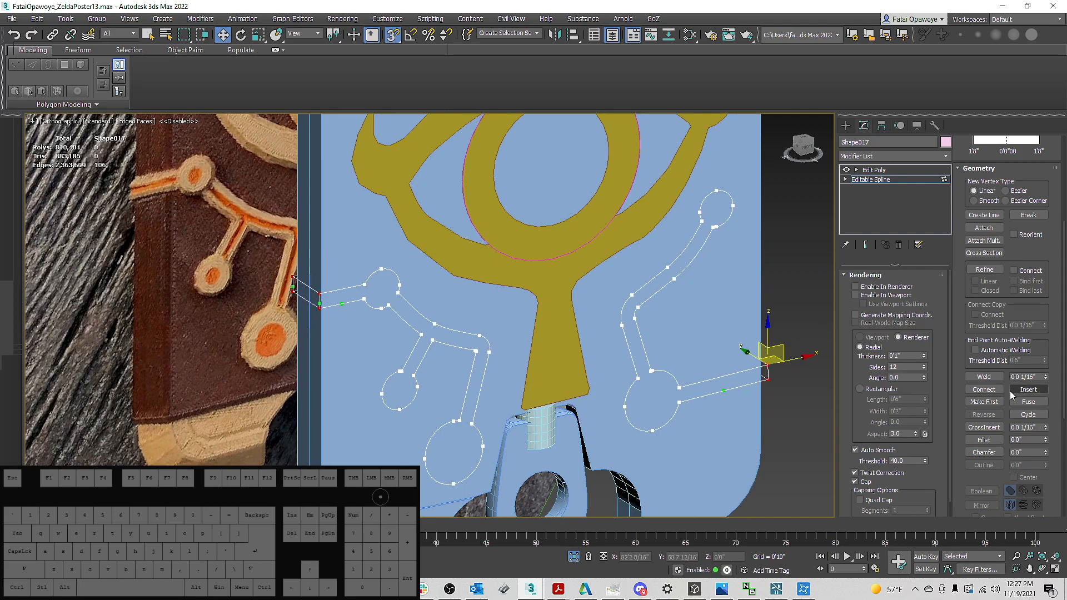
click(985, 376)
Convert the selected track end vertices to Corner type and check the filled Edit Poly result
alt+middle_drag(488, 275, 468, 272)
right_click(468, 271)
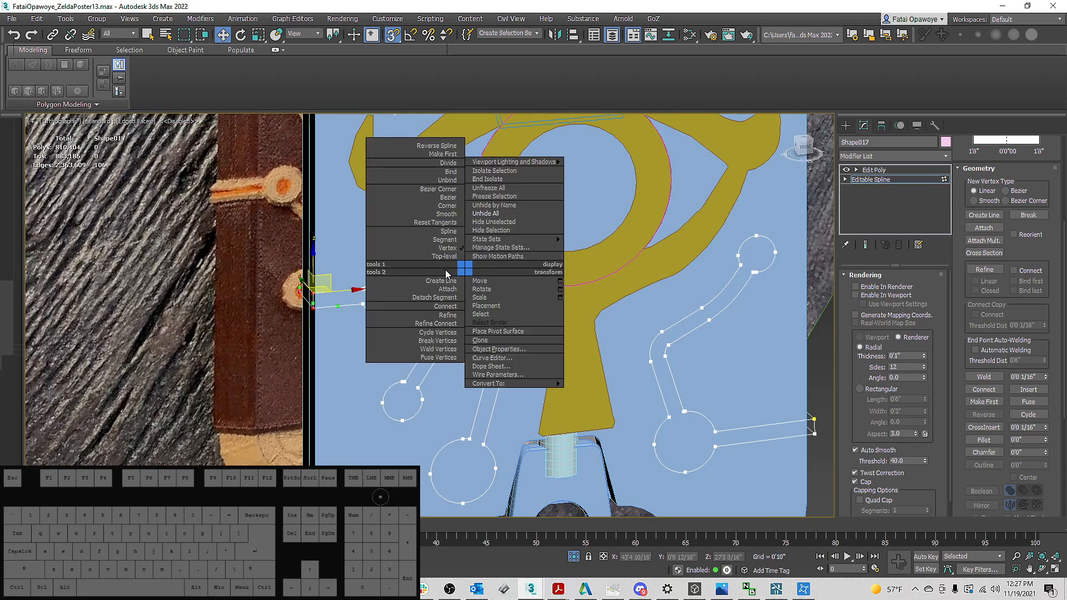
click(446, 207)
alt+middle_drag(445, 207, 556, 245)
click(871, 170)
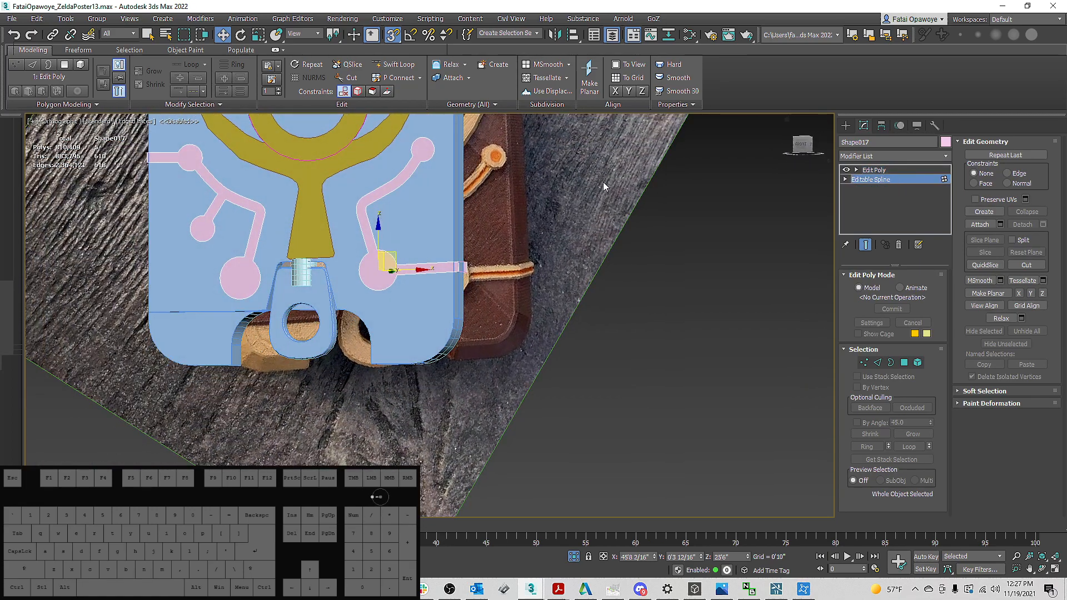
alt+middle_drag(539, 193, 576, 204)
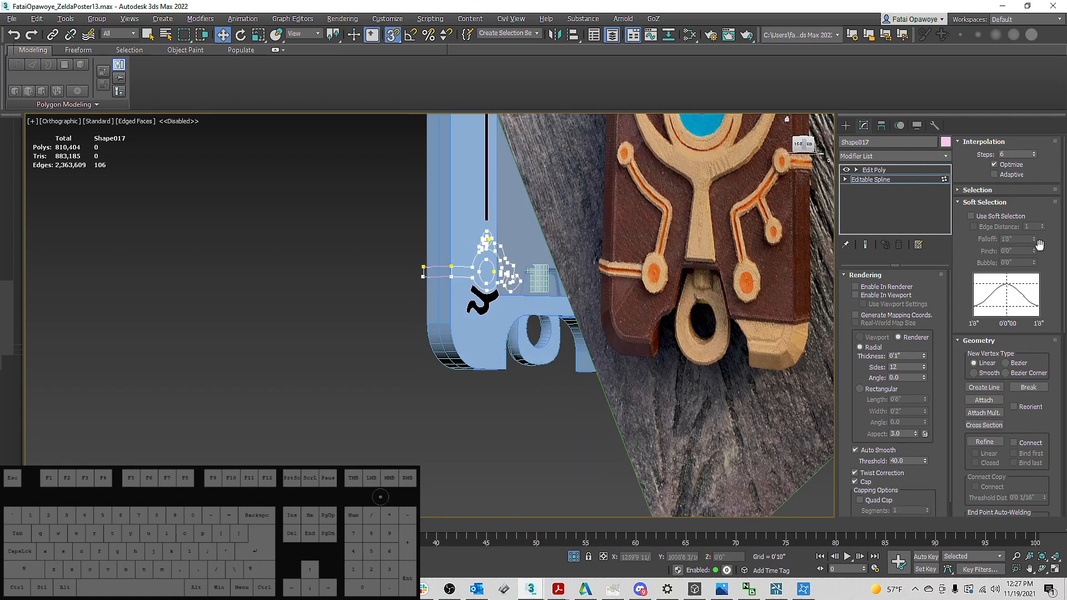
Attach the inner circle splines back to the circuit shape and check the Edit Poly result around the slate's sides
scroll(1037, 239, down, 1)
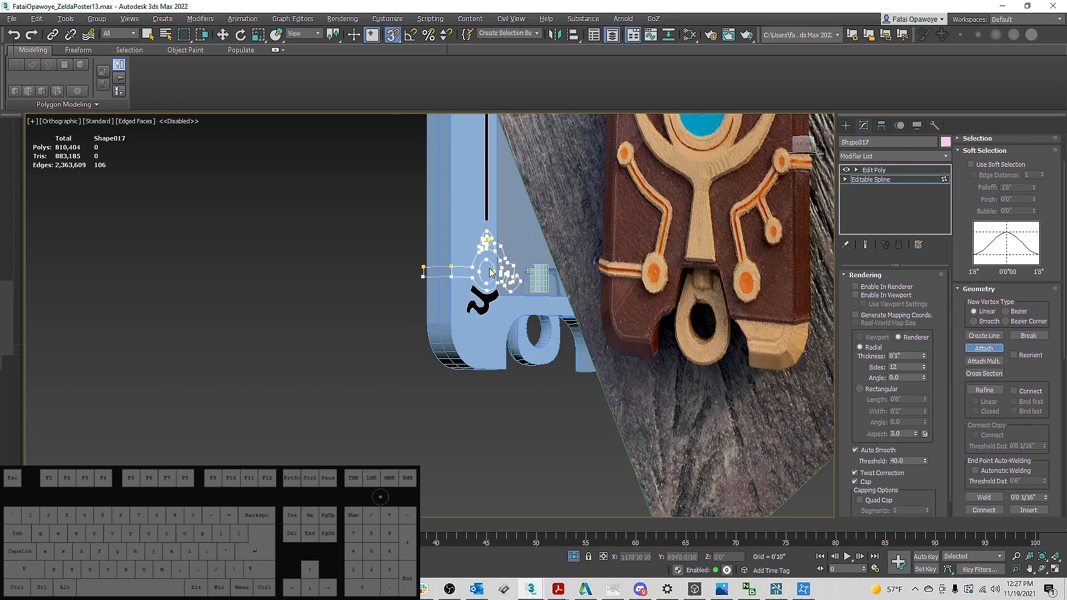
scroll(491, 273, up, 6)
alt+middle_drag(535, 261, 428, 265)
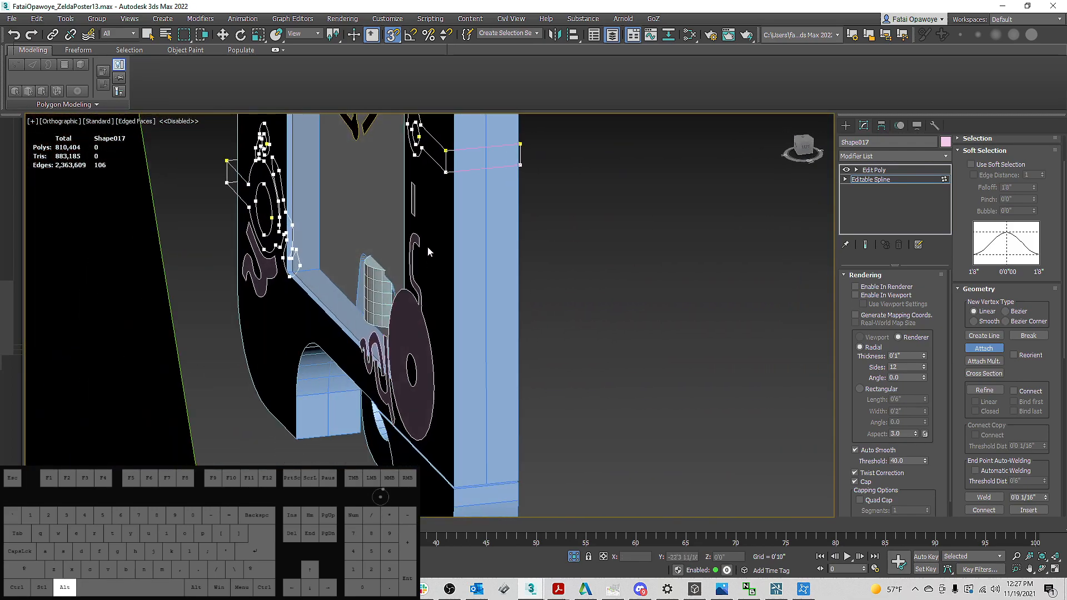
alt+middle_drag(422, 139, 417, 146)
click(883, 171)
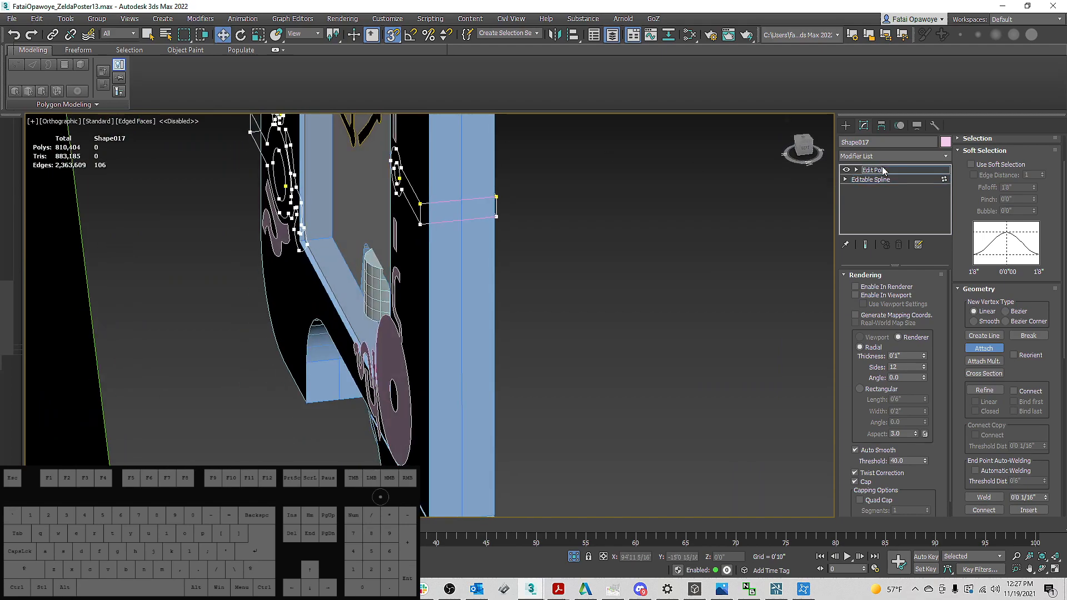
alt+middle_drag(504, 186, 886, 183)
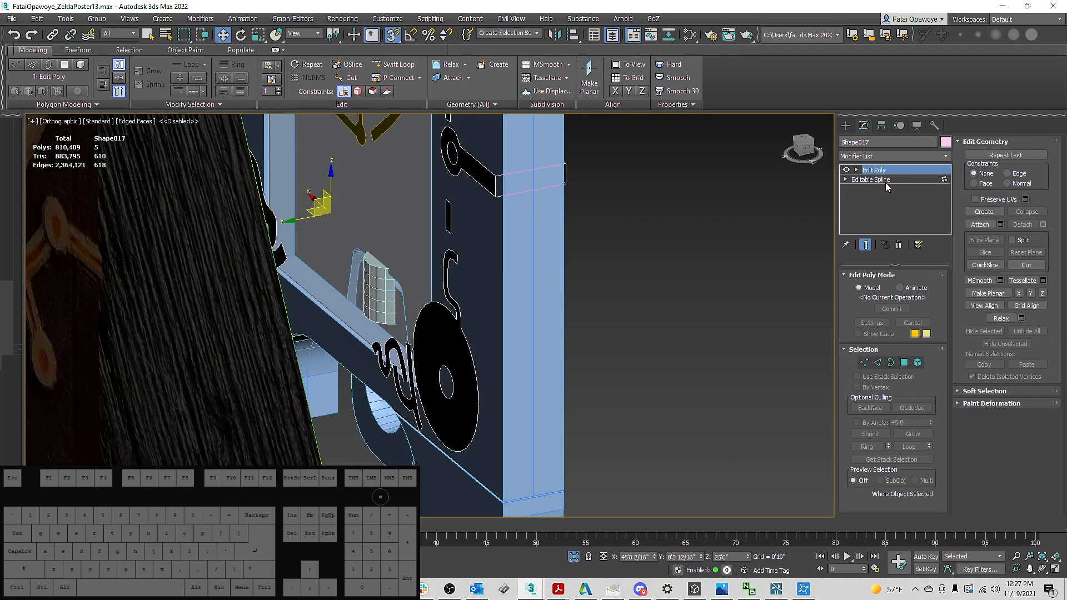
click(887, 183)
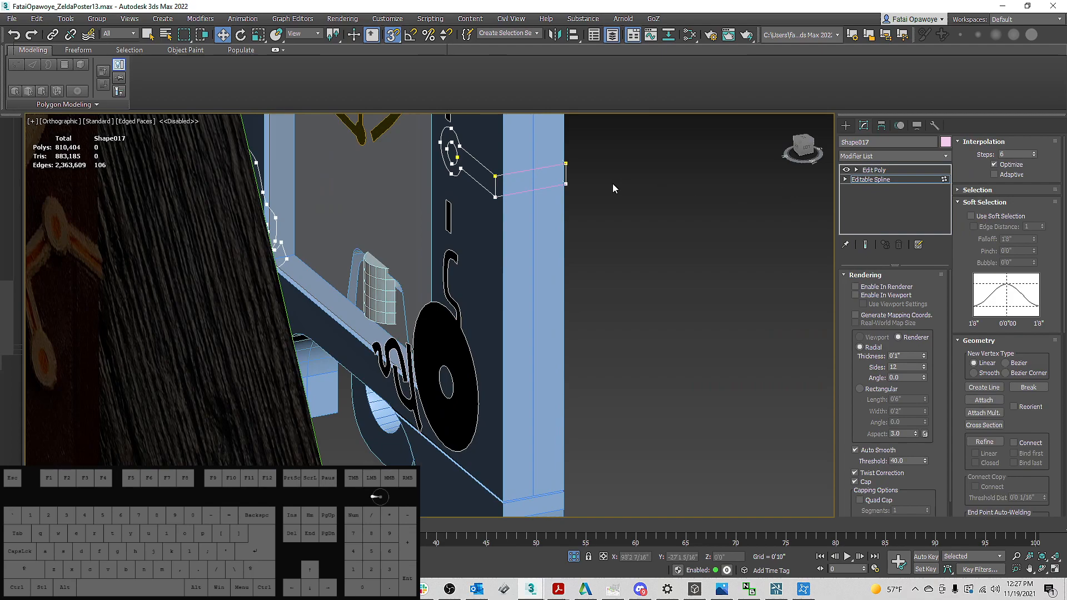
Inspect the circuit's filled Edit Poly faces around the inner circle at the slate's side edge
alt+middle_drag(576, 195, 565, 197)
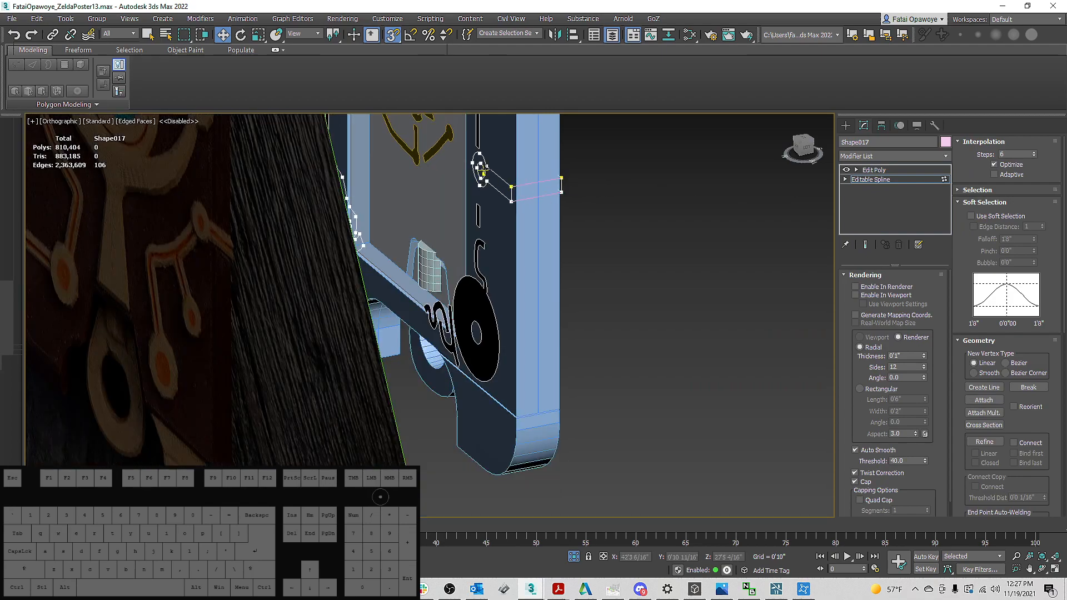
click(483, 170)
key(w)
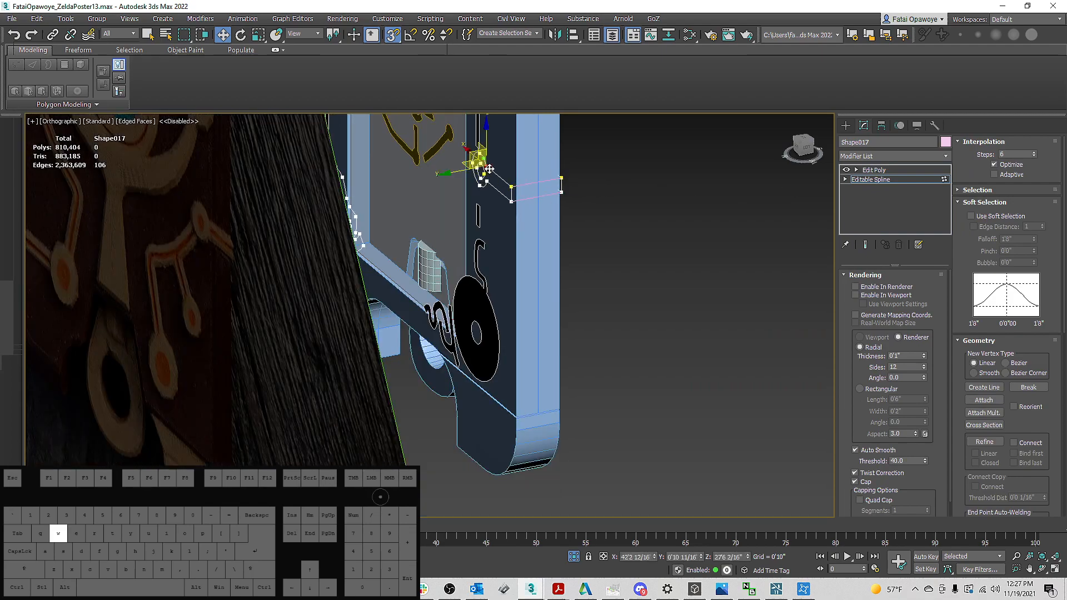
click(847, 126)
scroll(523, 178, up, 8)
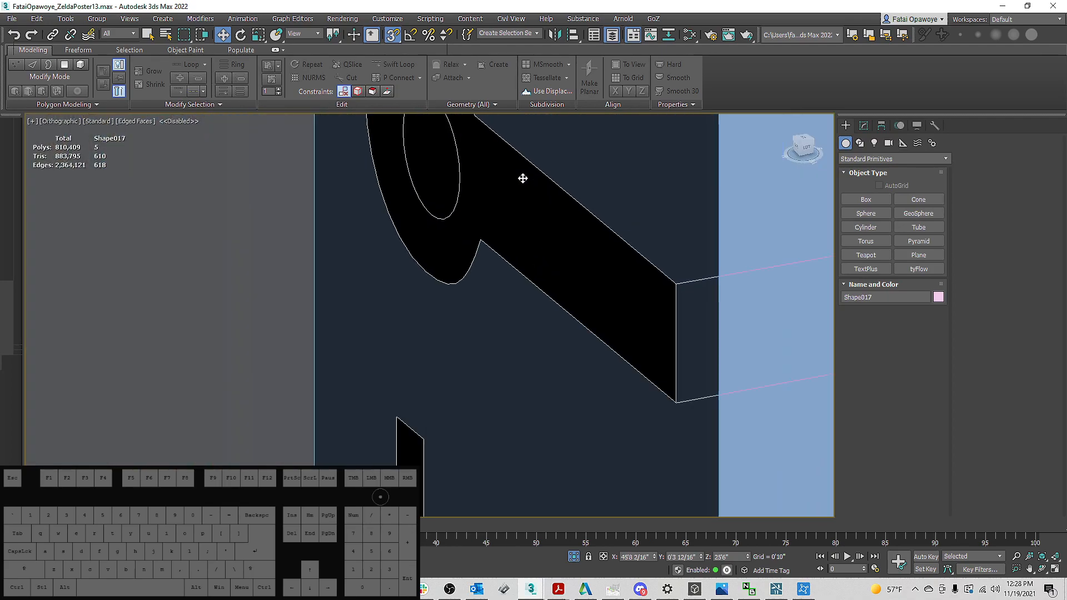
scroll(522, 178, down, 8)
drag(405, 223, 621, 211)
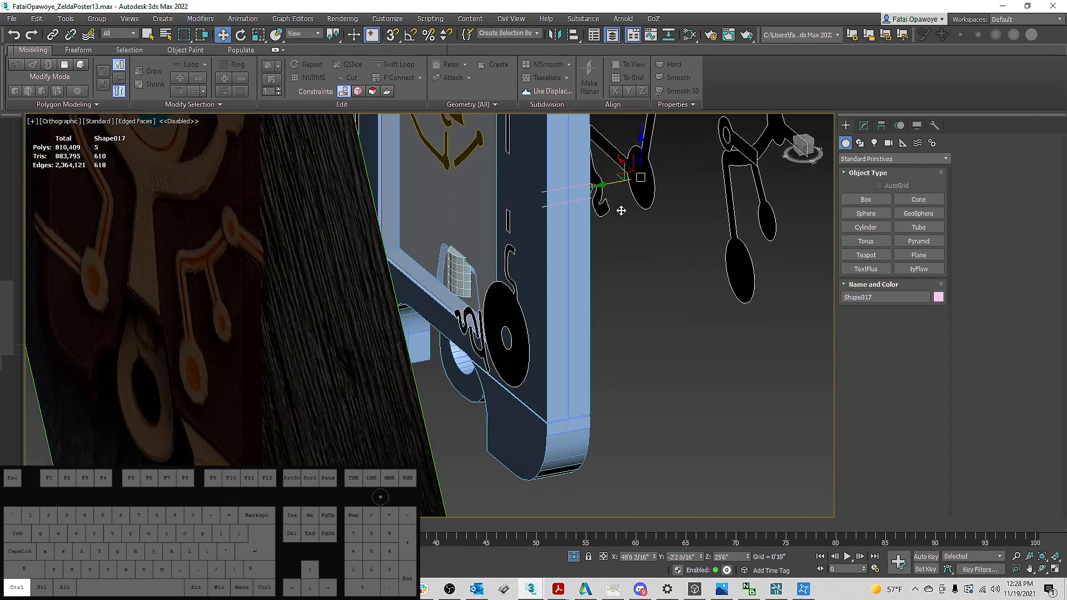
key(ctrl+z)
alt+middle_drag(621, 211, 678, 253)
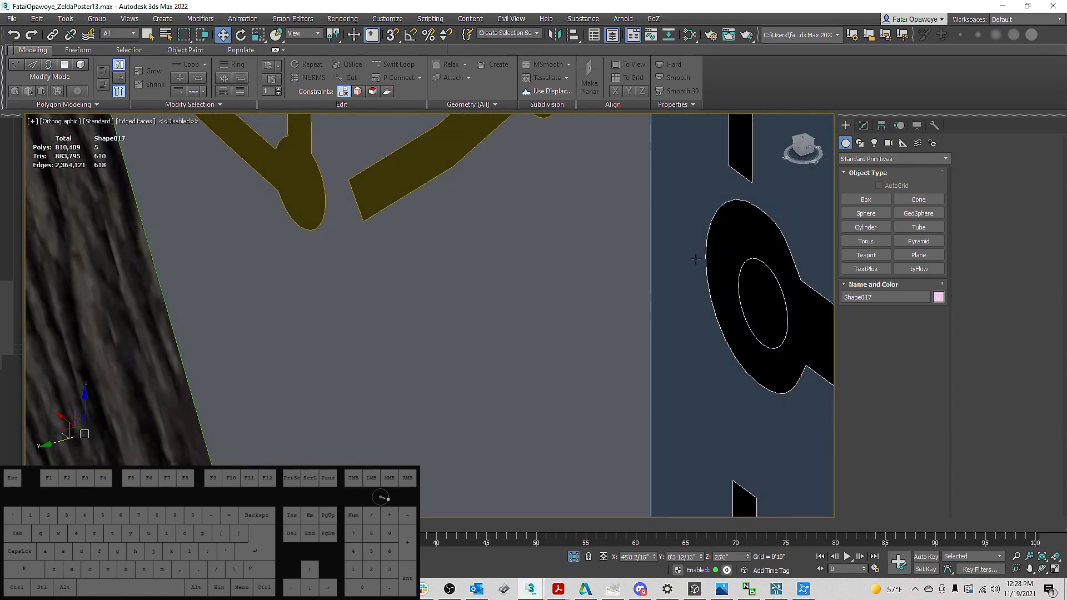
Compare the circuit shape's base circle splines with its Edit Poly fill on the slate's front and back
click(863, 126)
click(872, 179)
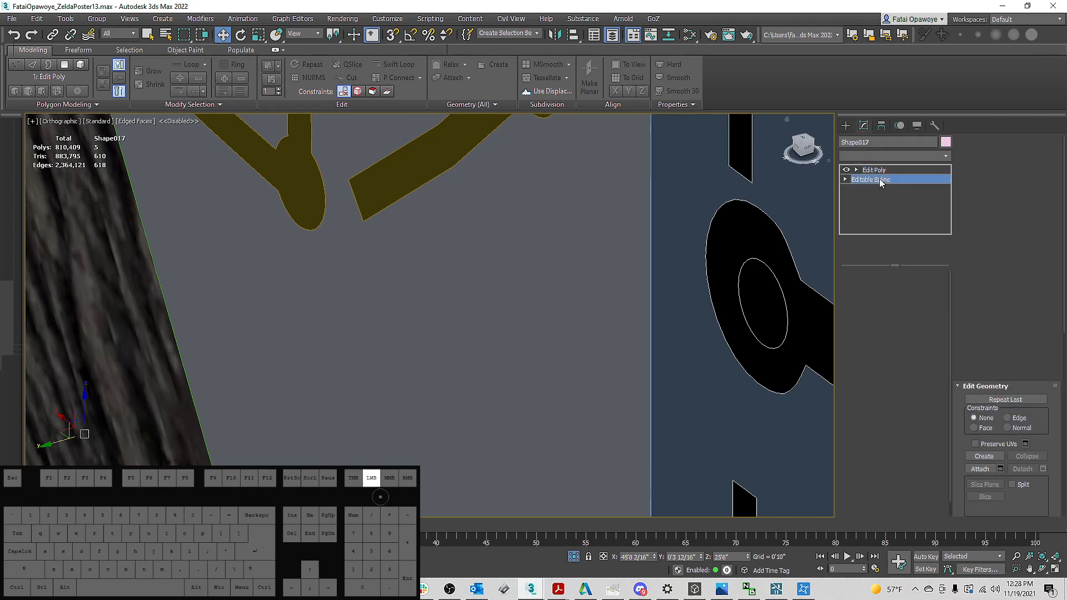
middle_drag(706, 258, 680, 266)
key(3)
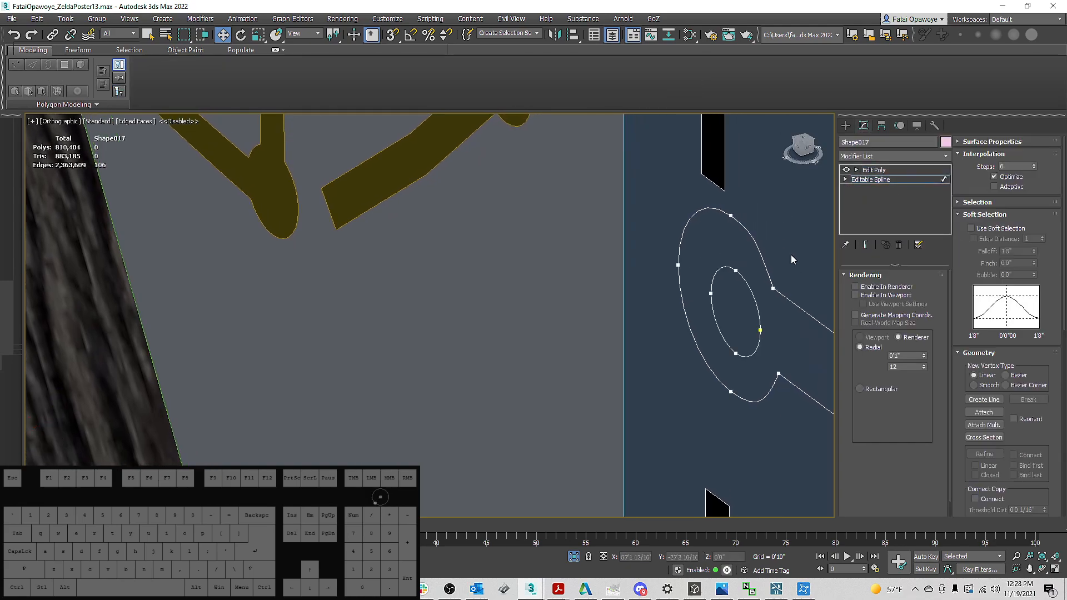
click(747, 286)
alt+middle_drag(640, 327, 728, 322)
click(632, 396)
alt+middle_drag(634, 398, 806, 194)
click(883, 170)
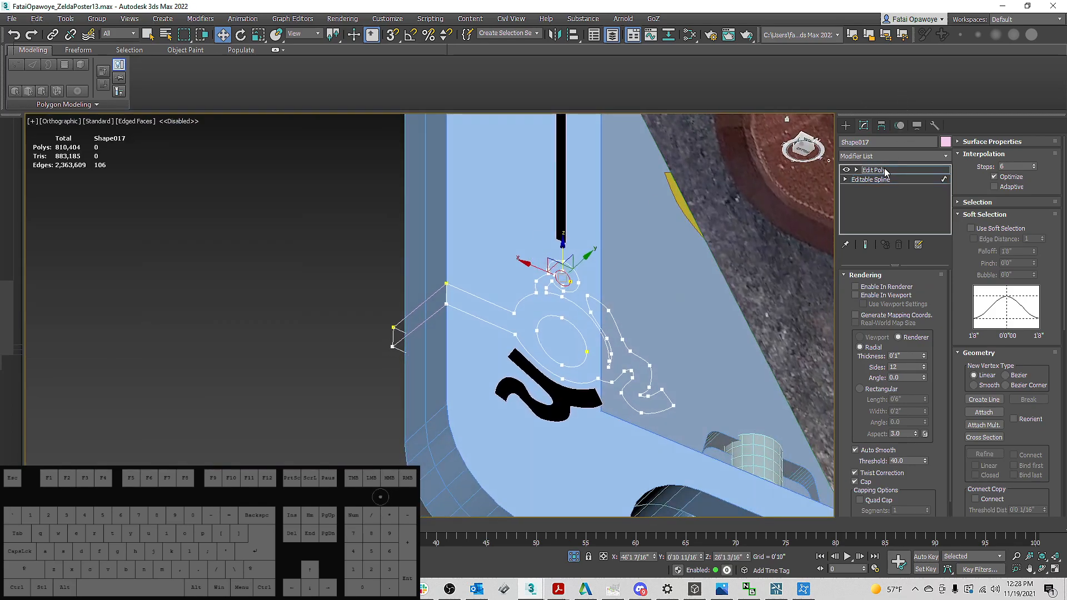
click(886, 180)
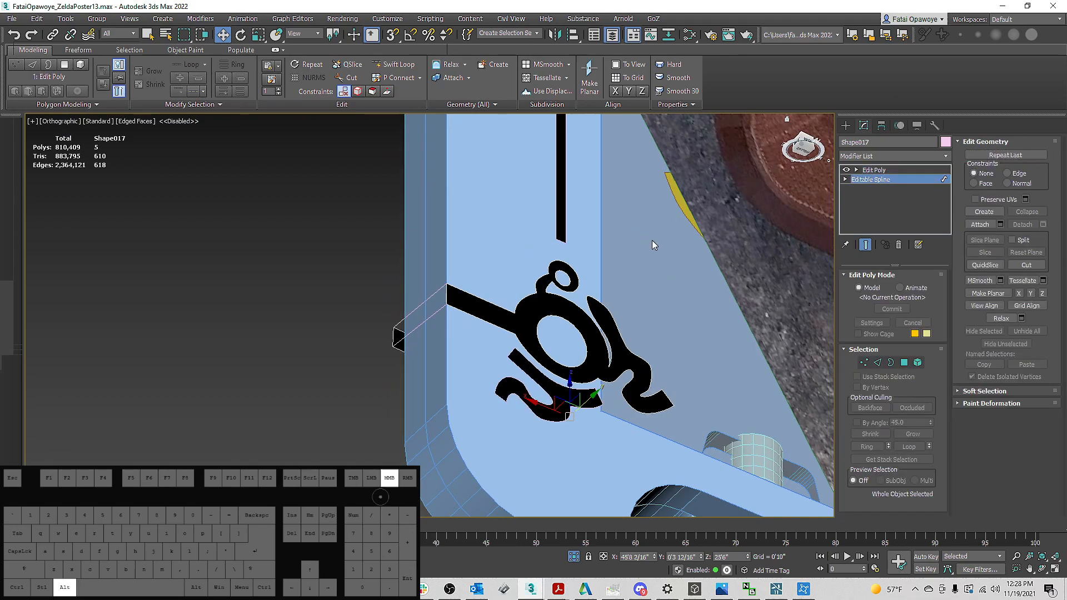
mouse_move(712, 281)
alt+middle_down()
mouse_move(749, 287)
mouse_move(707, 287)
alt+middle_up()
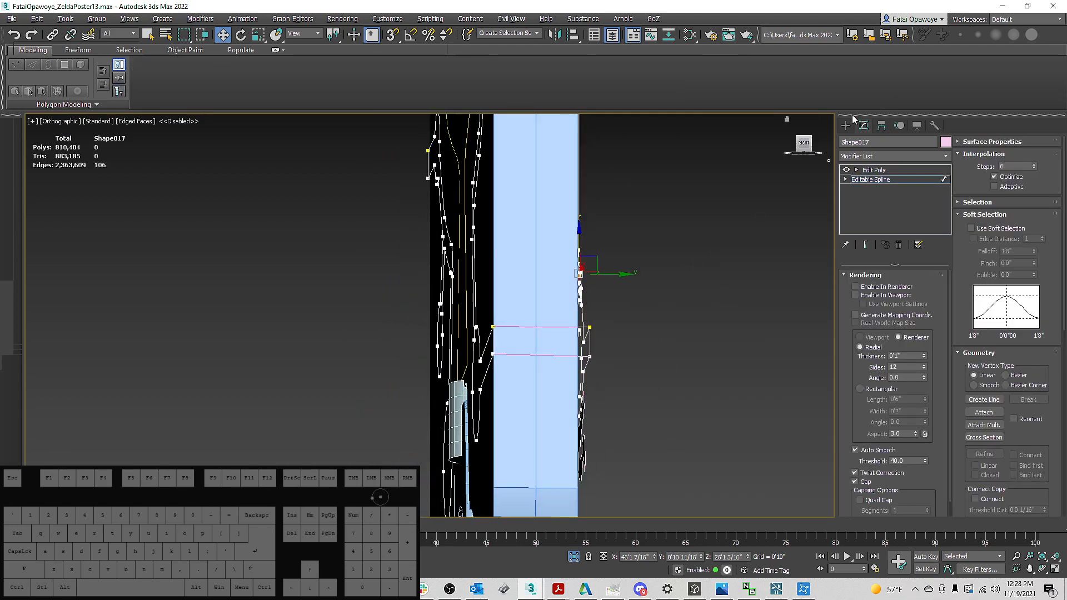
Close the open ends of the separate side-edge line shape on one side of the slate with snapped lines
click(556, 327)
alt+middle_drag(557, 331, 780, 242)
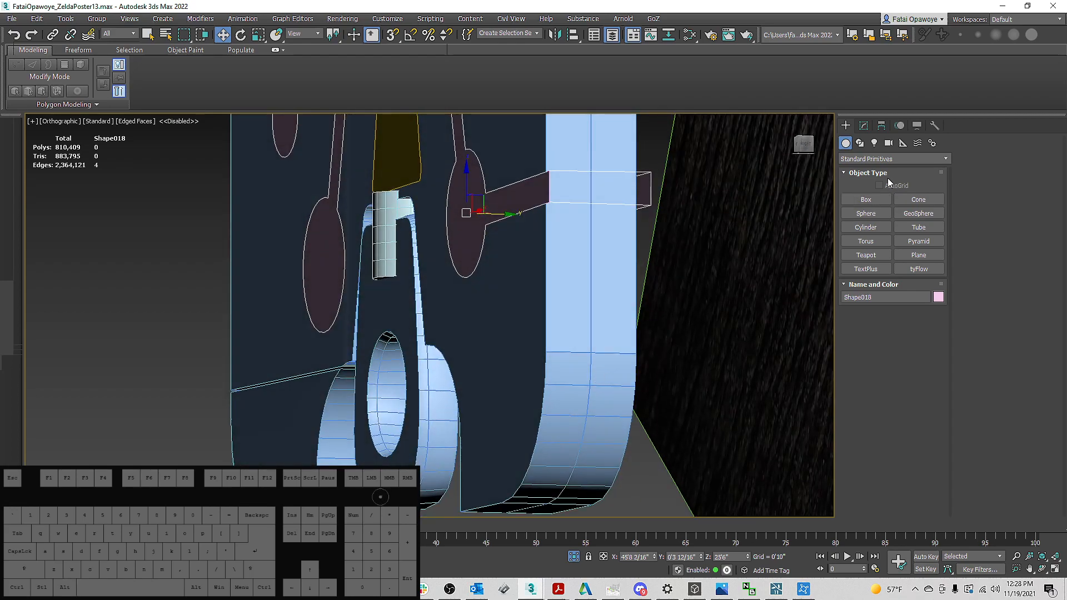
click(864, 126)
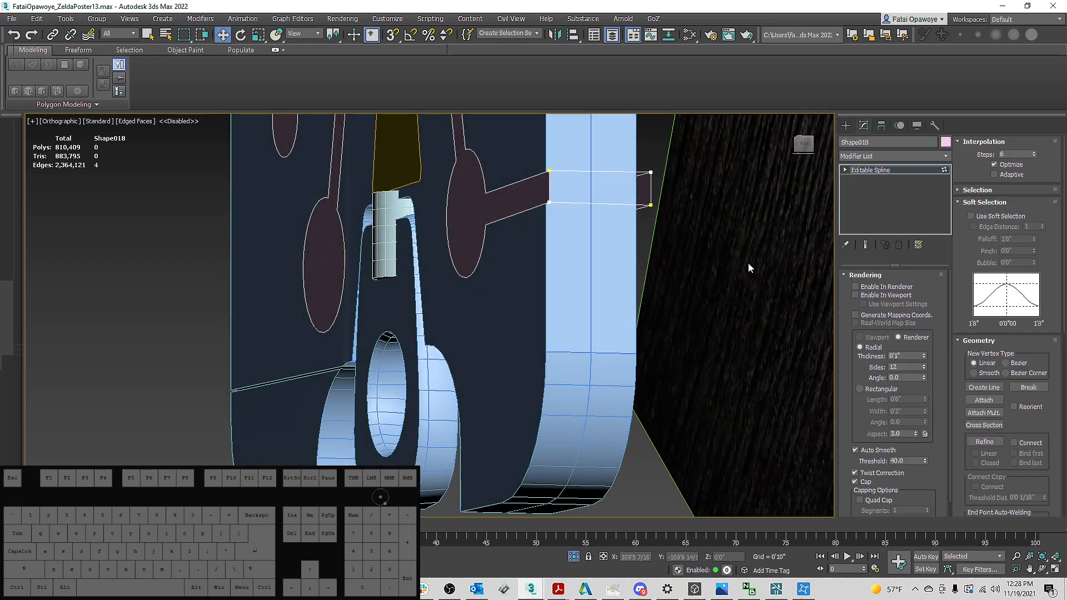
click(980, 387)
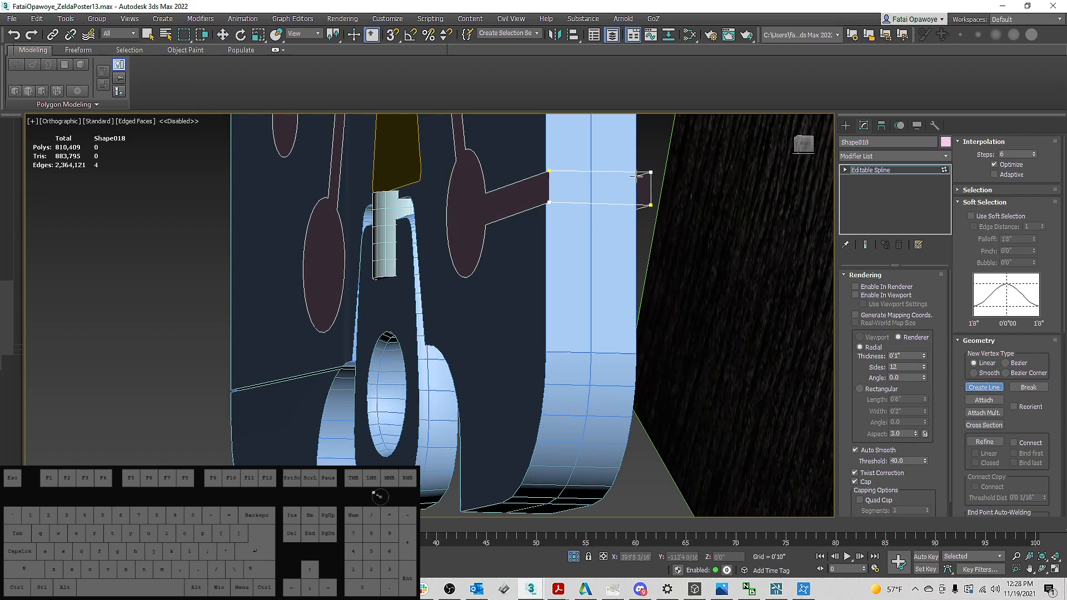
key(s)
click(570, 197)
click(497, 304)
click(651, 205)
click(500, 302)
Close the side-edge line shape's two open ends on the slate's opposite side with snapped lines
alt+middle_drag(478, 285, 487, 258)
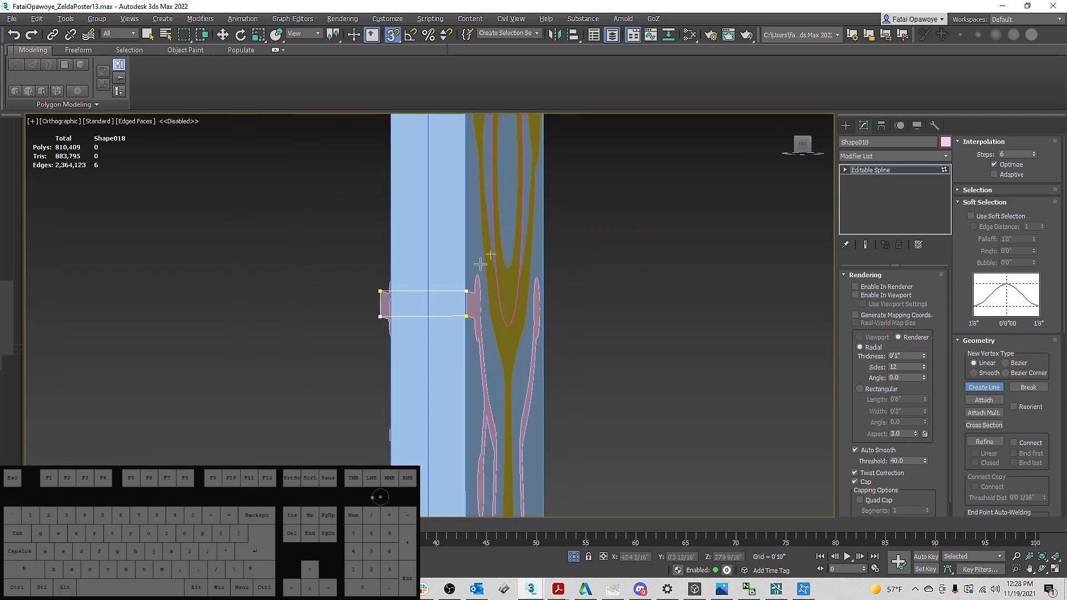
click(451, 307)
click(509, 303)
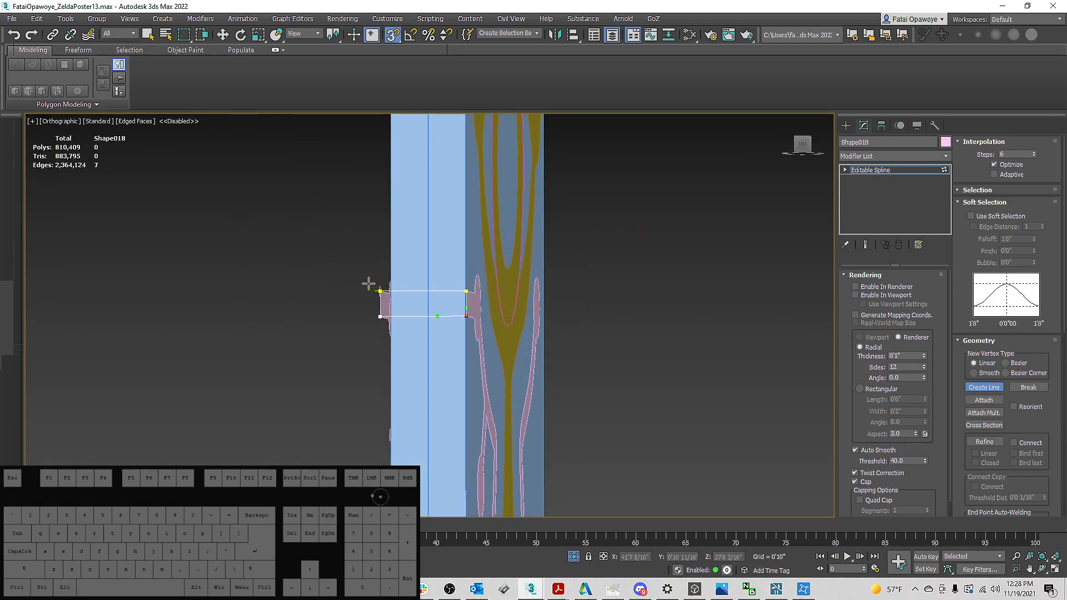
click(379, 315)
click(507, 303)
alt+middle_drag(507, 303, 535, 289)
Weld all vertices of the side-edge line shape with a 0'0 1/16" threshold
key(1)
key(1)
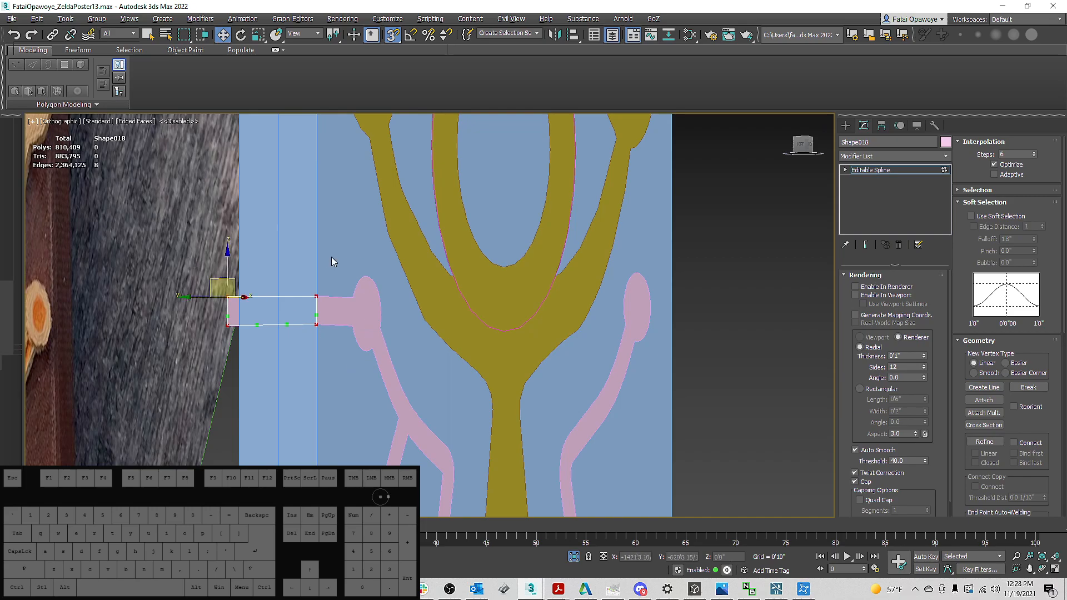
scroll(331, 264, down, 8)
scroll(397, 253, up, 2)
alt+middle_drag(408, 258, 424, 271)
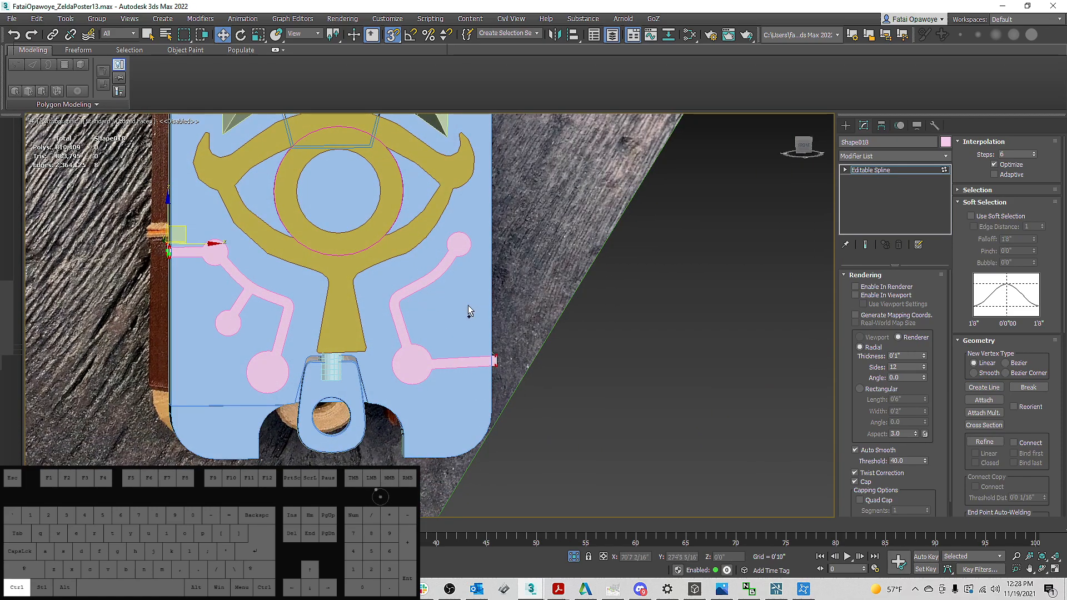
scroll(1046, 252, down, 5)
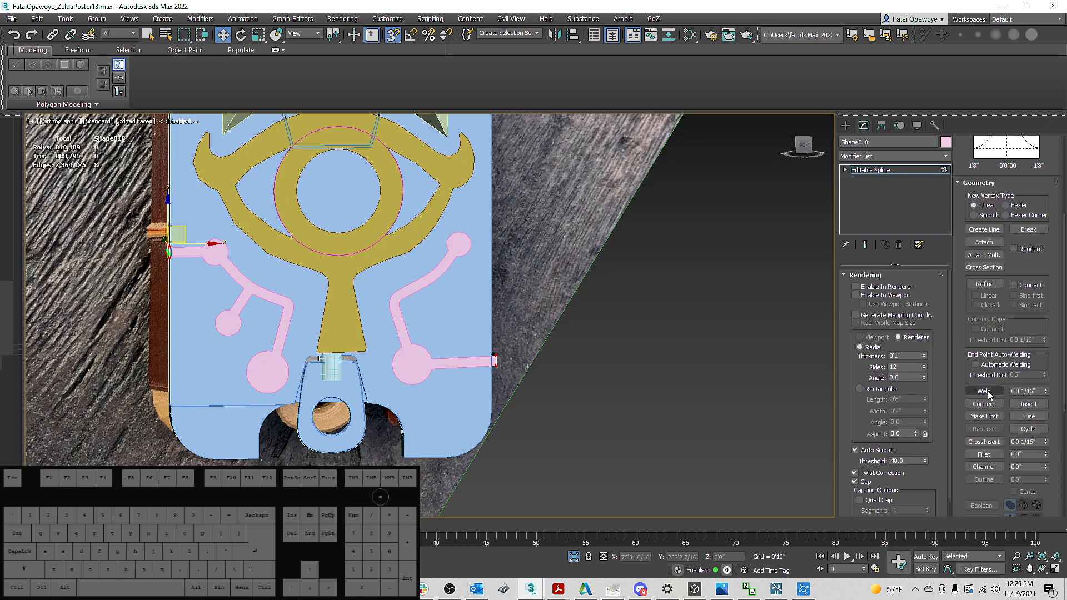
alt+middle_drag(771, 327, 432, 318)
Select all vertices of the side-edge line shape and convert them to Corner type
drag(596, 417, 105, 196)
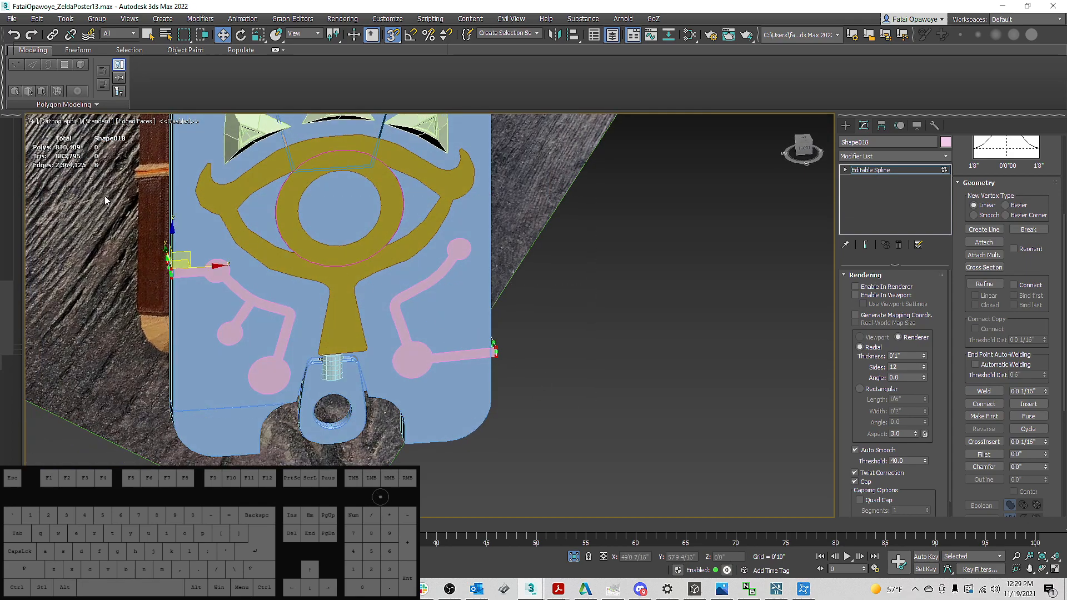
right_click(383, 297)
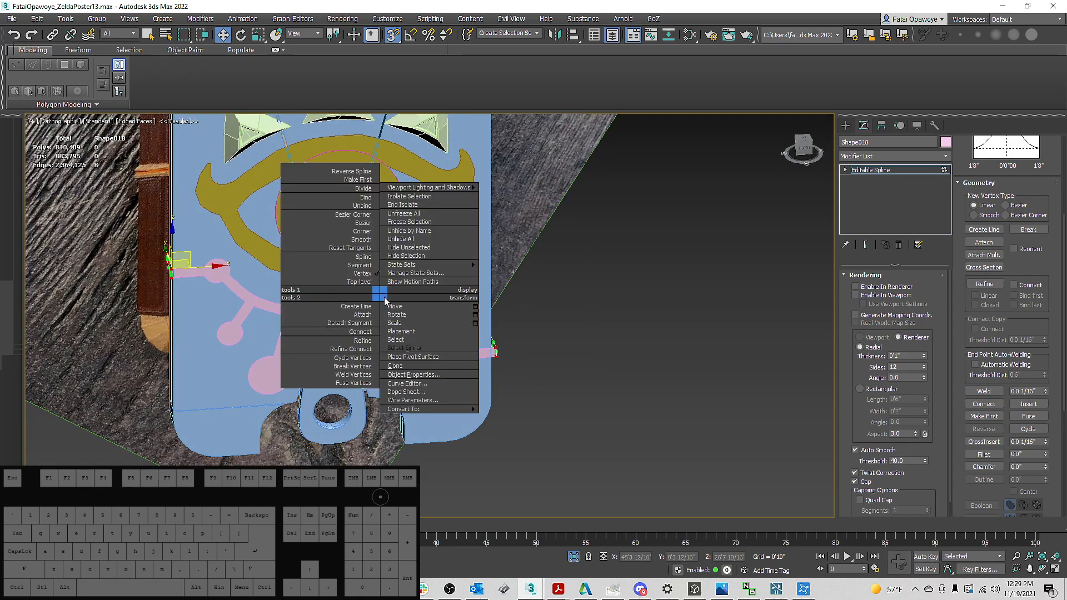
right_click(364, 233)
right_click(342, 226)
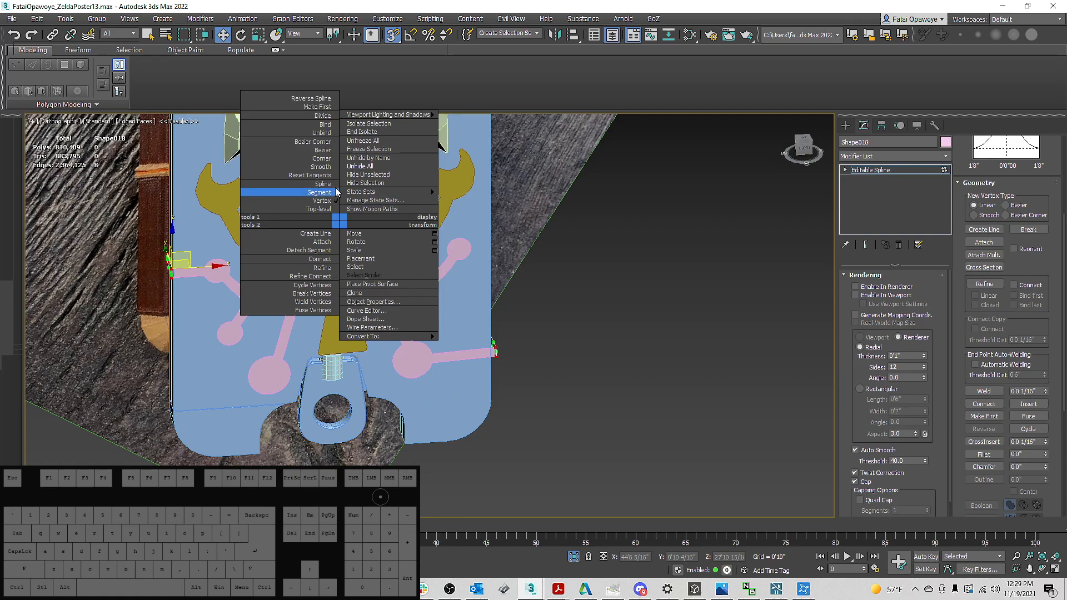
click(321, 163)
alt+middle_drag(321, 162, 484, 277)
Apply an Edit Poly modifier to the side-edge line shape and check its filled side strips
click(849, 127)
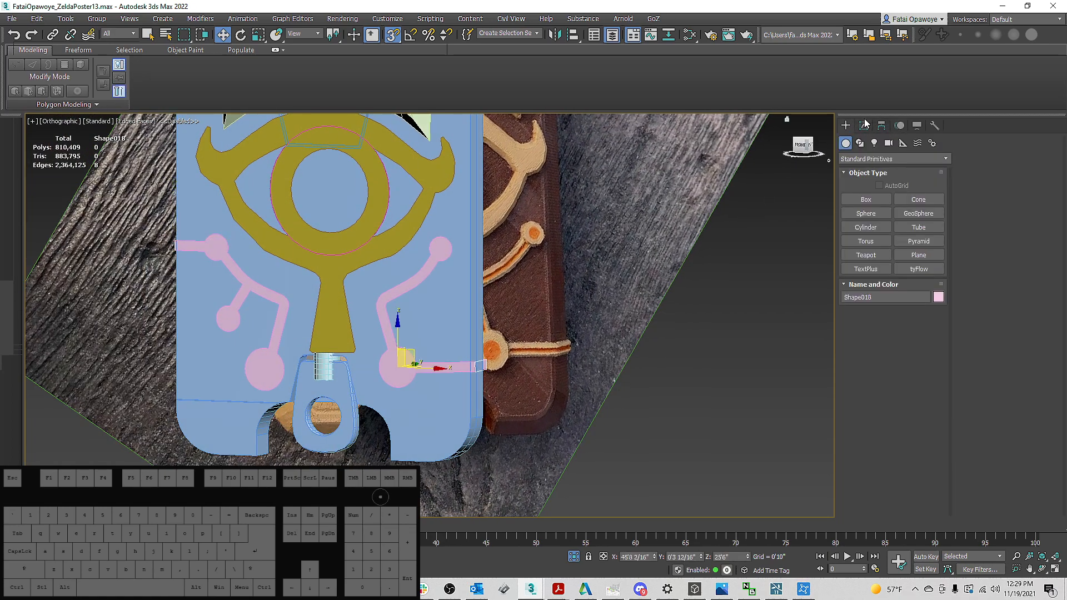
click(864, 125)
click(882, 157)
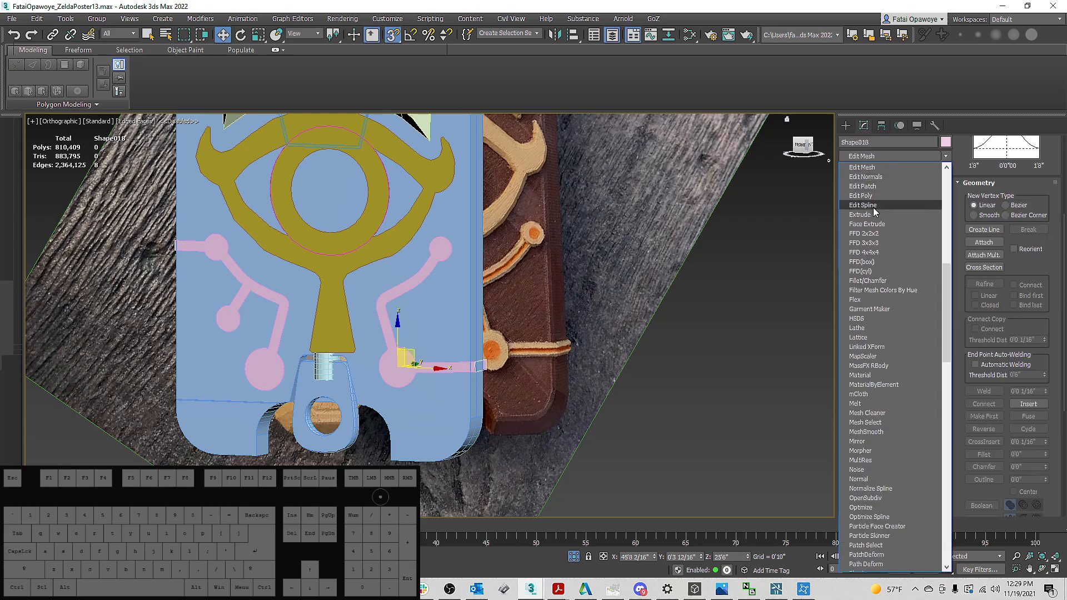
click(861, 196)
alt+middle_drag(545, 357, 495, 360)
click(587, 406)
scroll(482, 335, down, 6)
scroll(445, 305, up, 10)
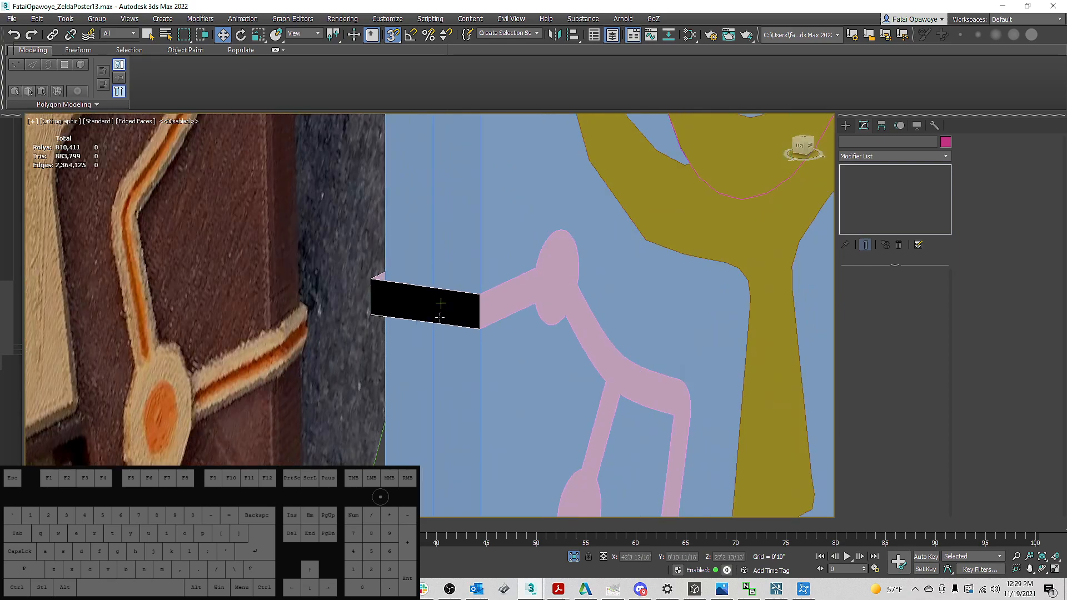
Attach the side strips to the circuit's Edit Poly object and check the strips on both sides of the slate
click(445, 305)
alt+middle_drag(445, 304, 447, 304)
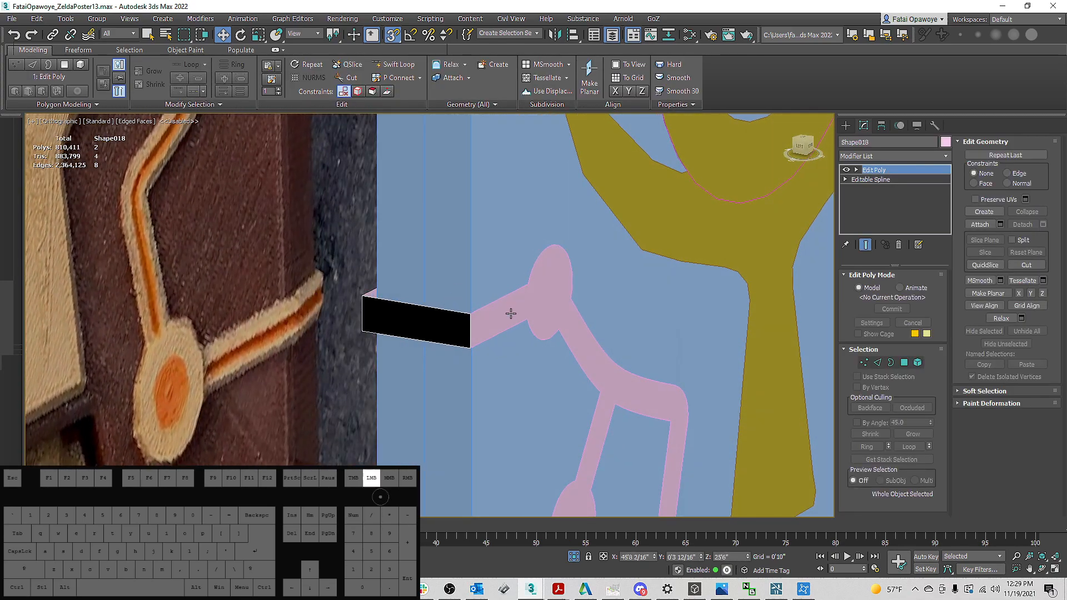
click(573, 299)
click(982, 225)
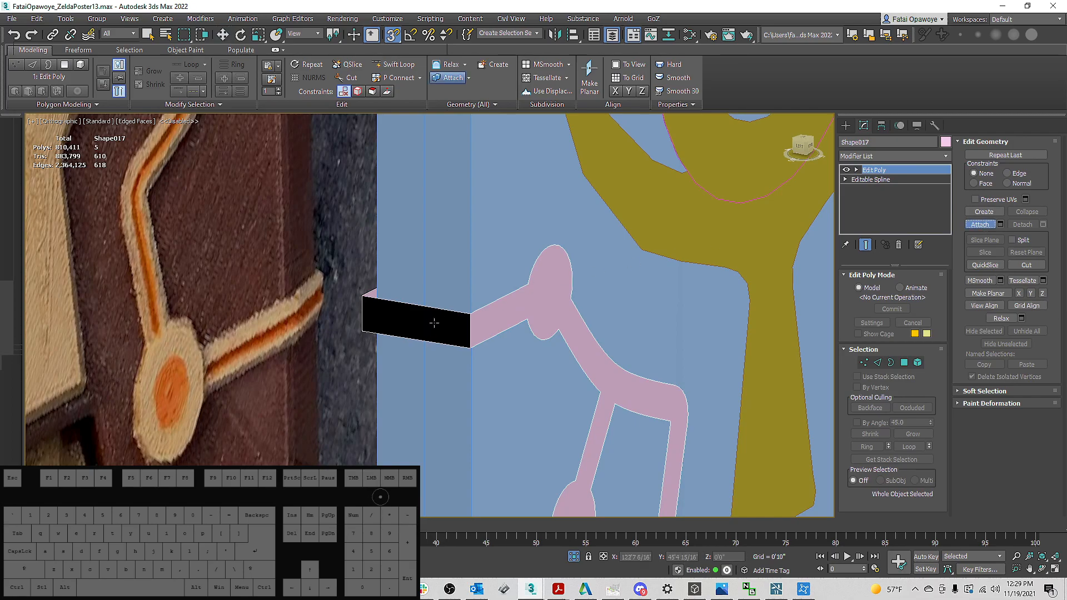
scroll(549, 357, down, 6)
alt+middle_drag(550, 357, 489, 343)
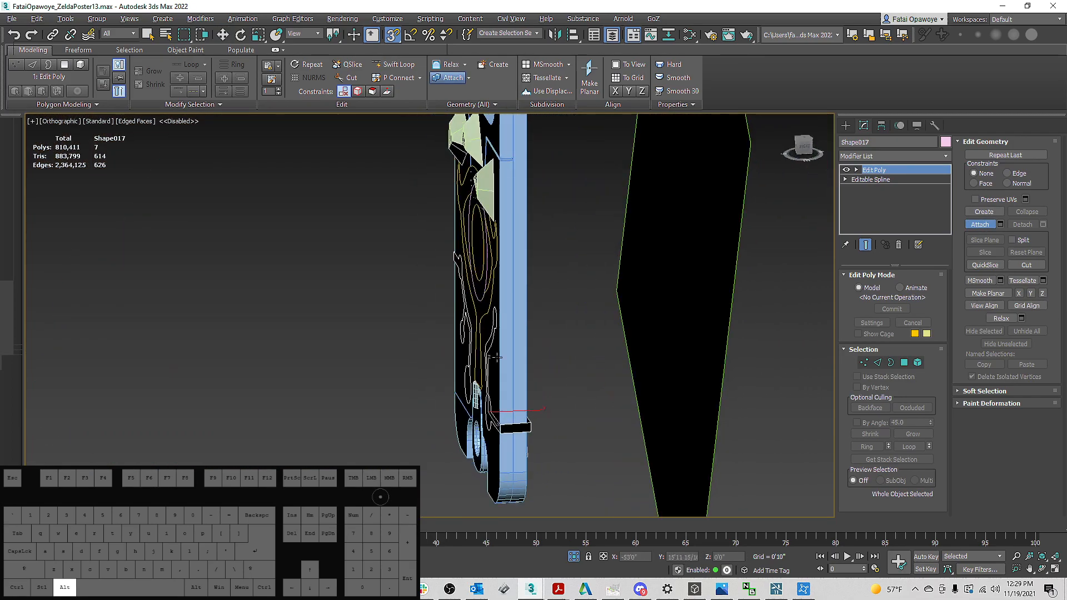
alt+middle_drag(517, 428, 669, 363)
scroll(575, 400, up, 5)
right_click(687, 393)
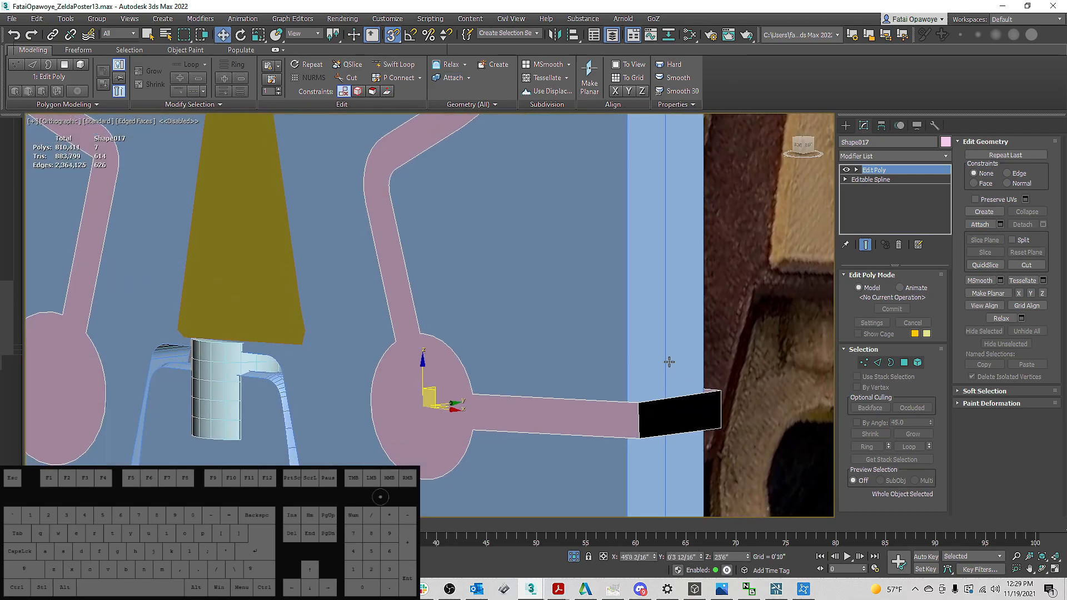
Select the side strip's polygon on the circuit and set the circuit's object color to black
click(910, 363)
click(689, 414)
mouse_move(692, 415)
alt+middle_down()
mouse_move(718, 498)
mouse_move(748, 478)
mouse_move(698, 424)
mouse_move(679, 381)
alt+middle_up()
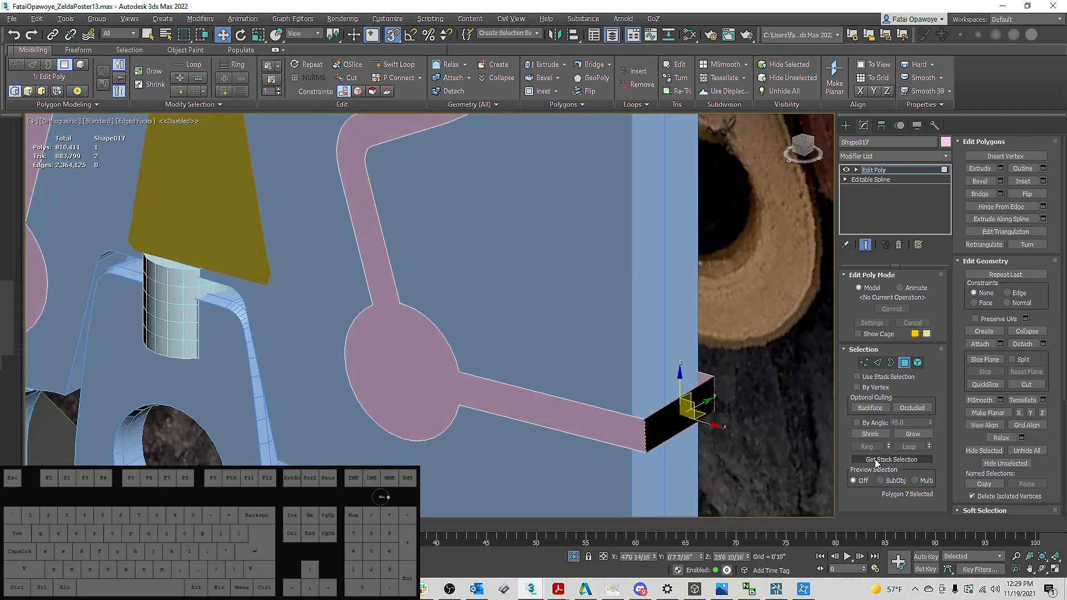
click(946, 141)
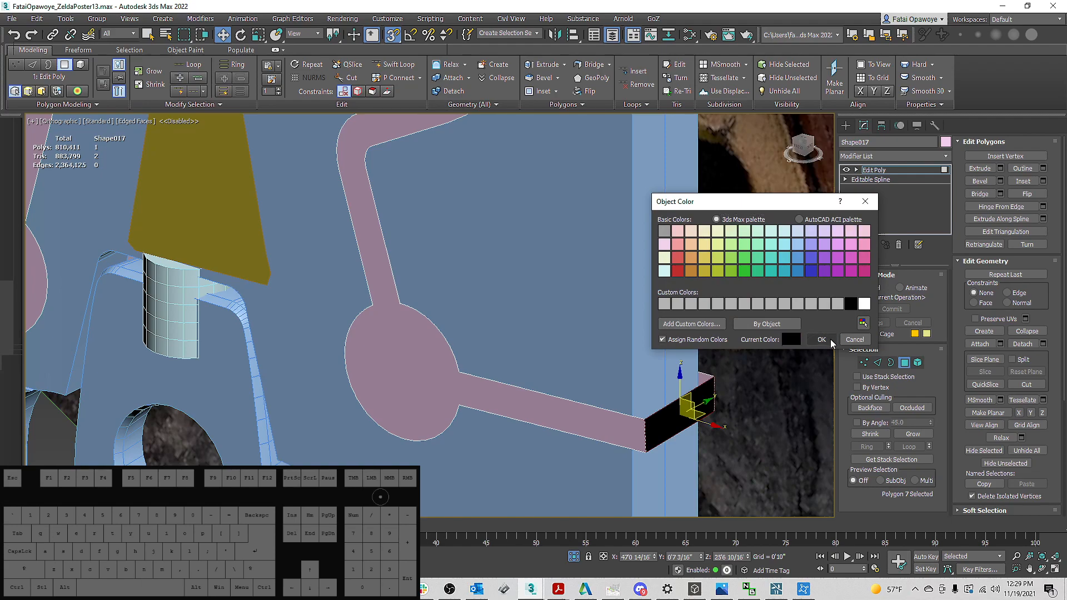
click(822, 339)
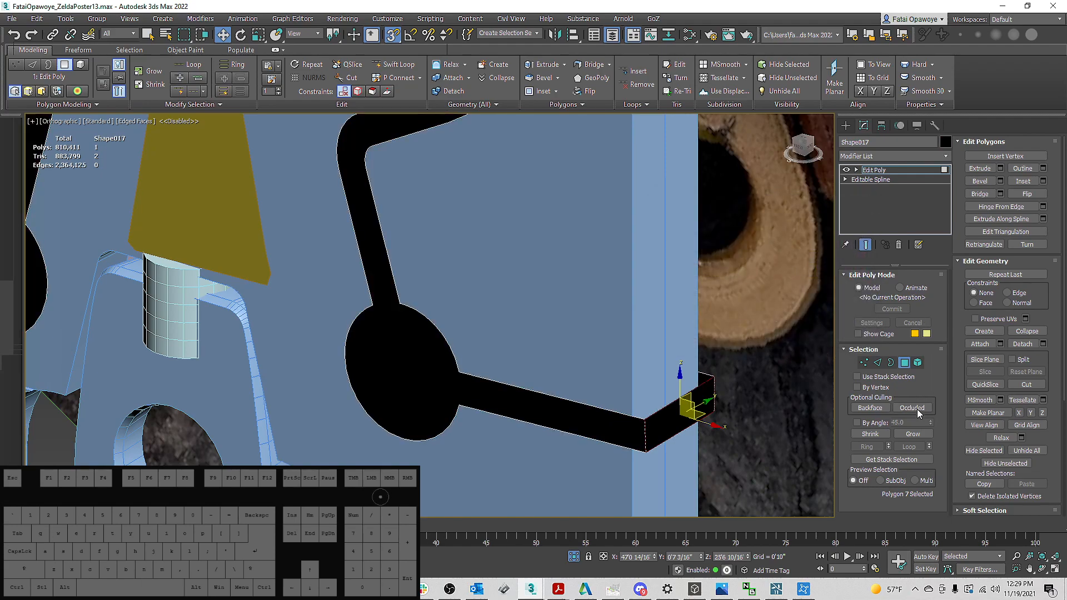
Create a new Physical Material in an empty area of the Slate Material Editor
scroll(628, 345, down, 5)
key(m)
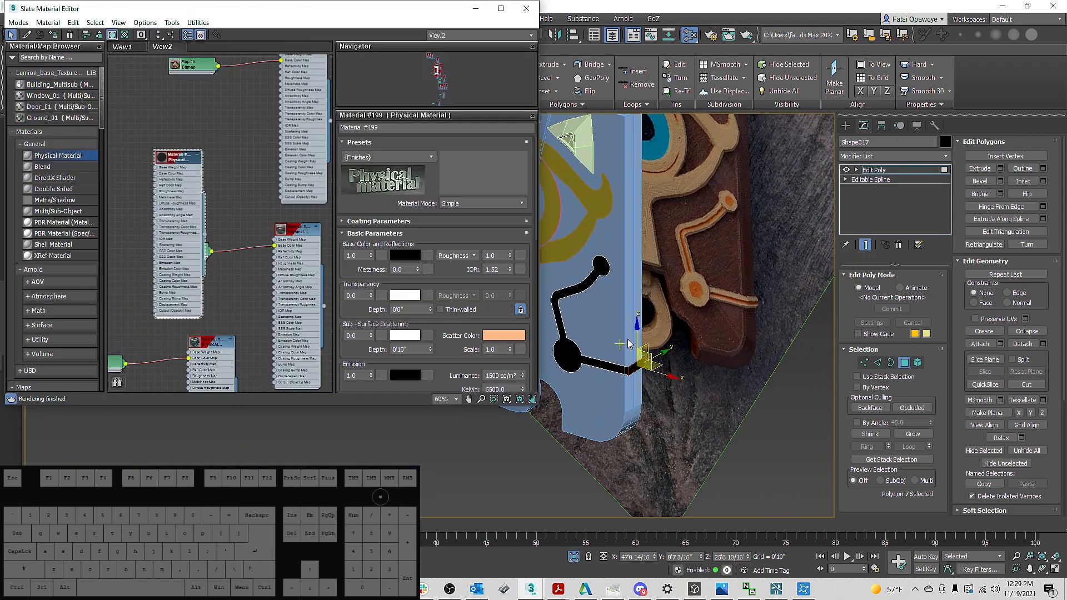
middle_drag(319, 240, 95, 241)
middle_drag(256, 264, 253, 259)
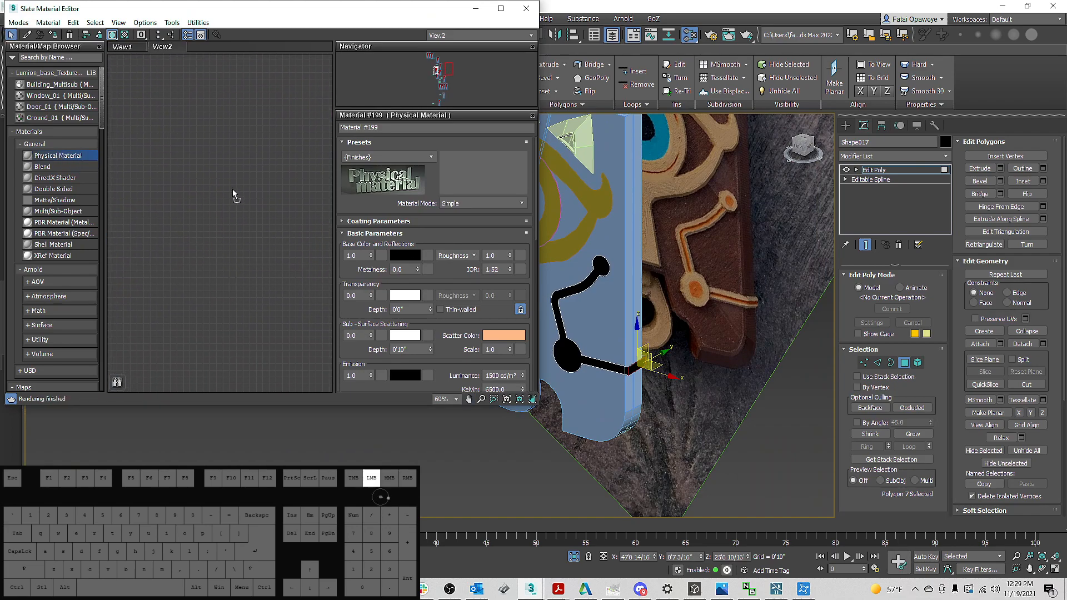
drag(234, 179, 234, 179)
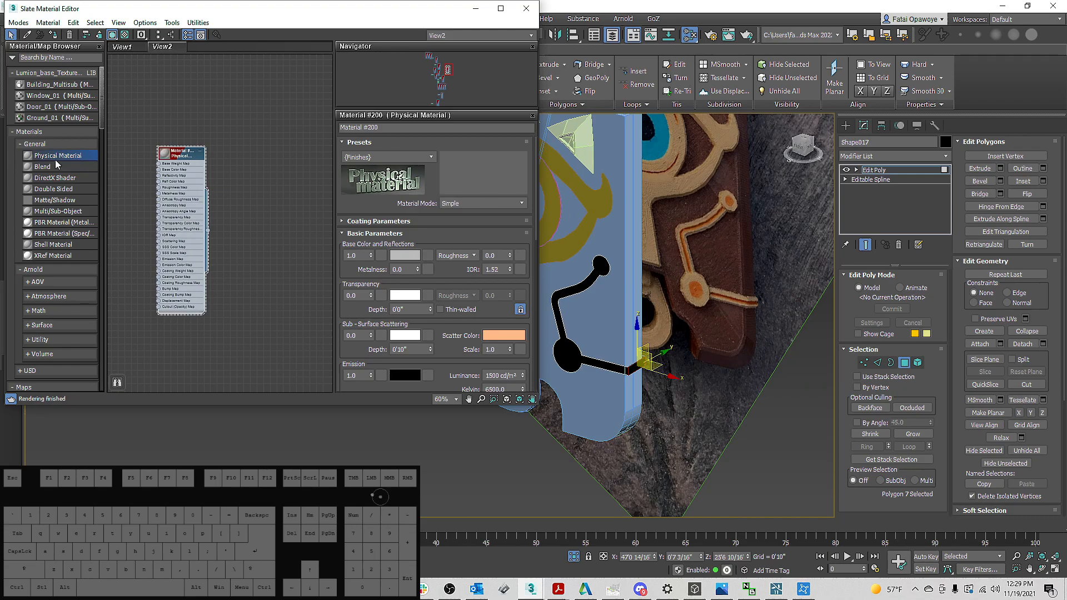
Set the new material's base color to the dark brown sampled from the reference slate's body and its roughness to 1.0
click(405, 259)
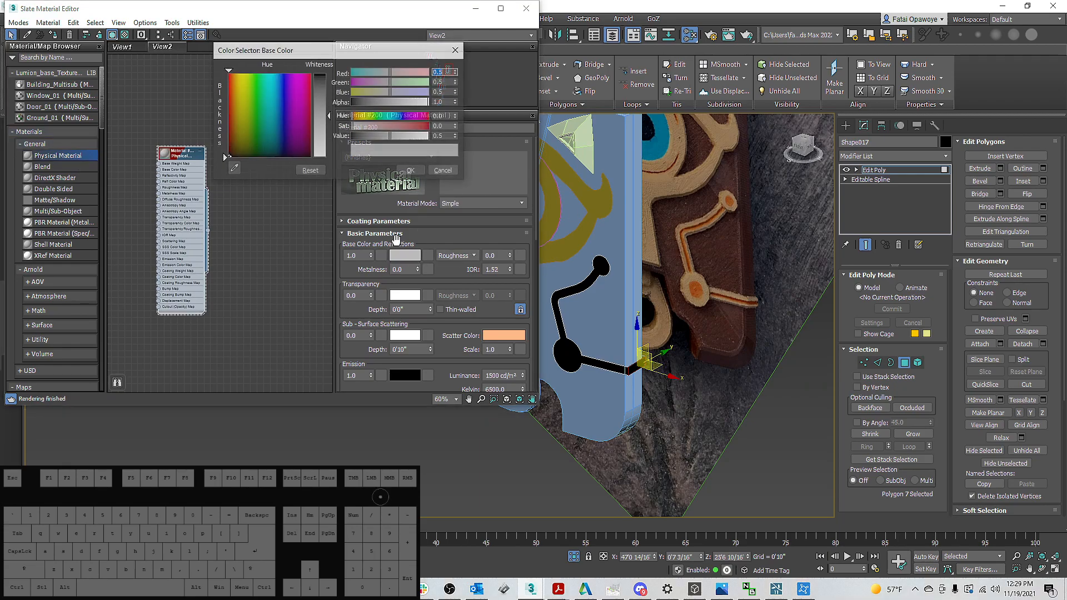
click(701, 264)
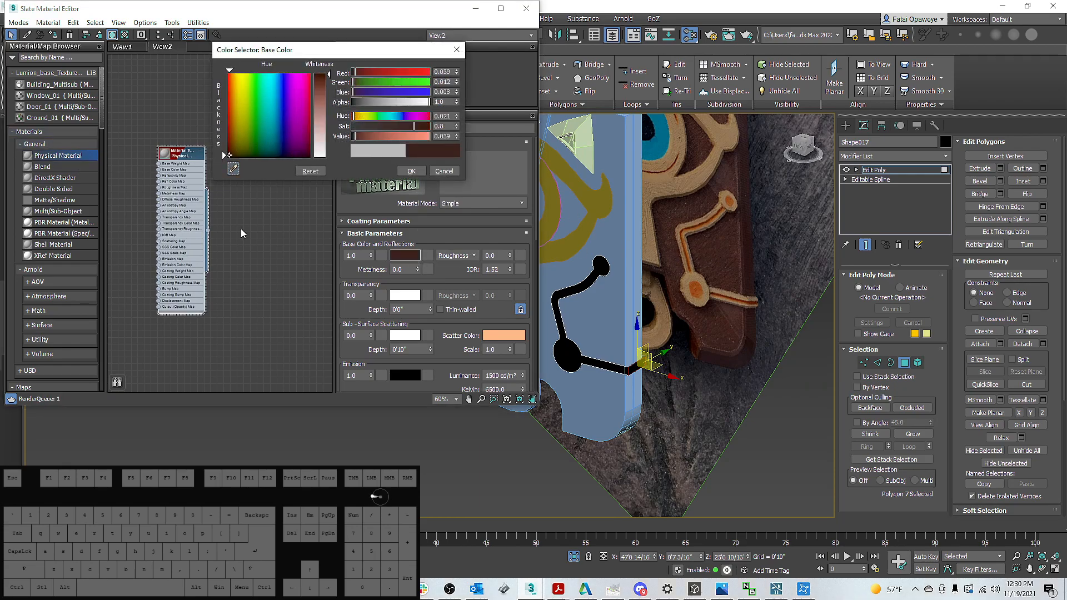
click(412, 172)
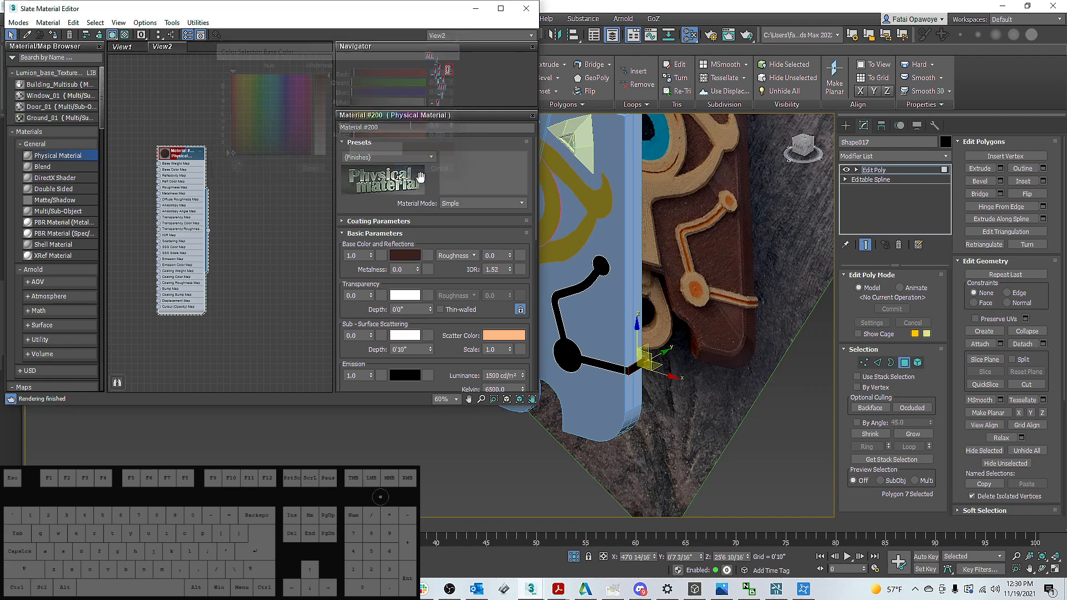
drag(509, 255, 465, 132)
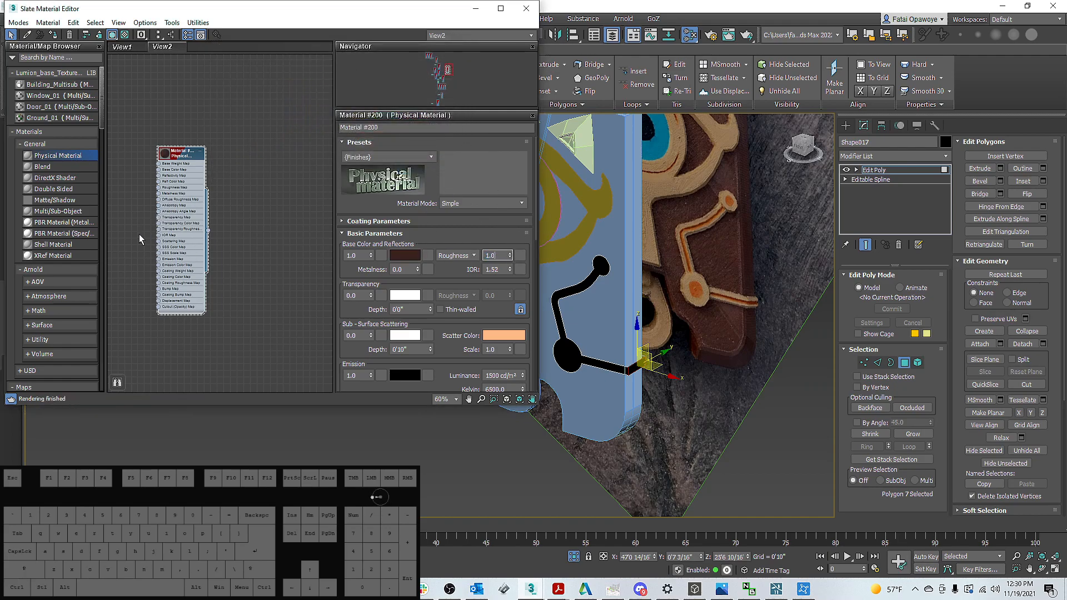
Duplicate the dark brown material and give the copy the tan base color sampled from the reference slate's circuit border
shift+drag(176, 214, 264, 214)
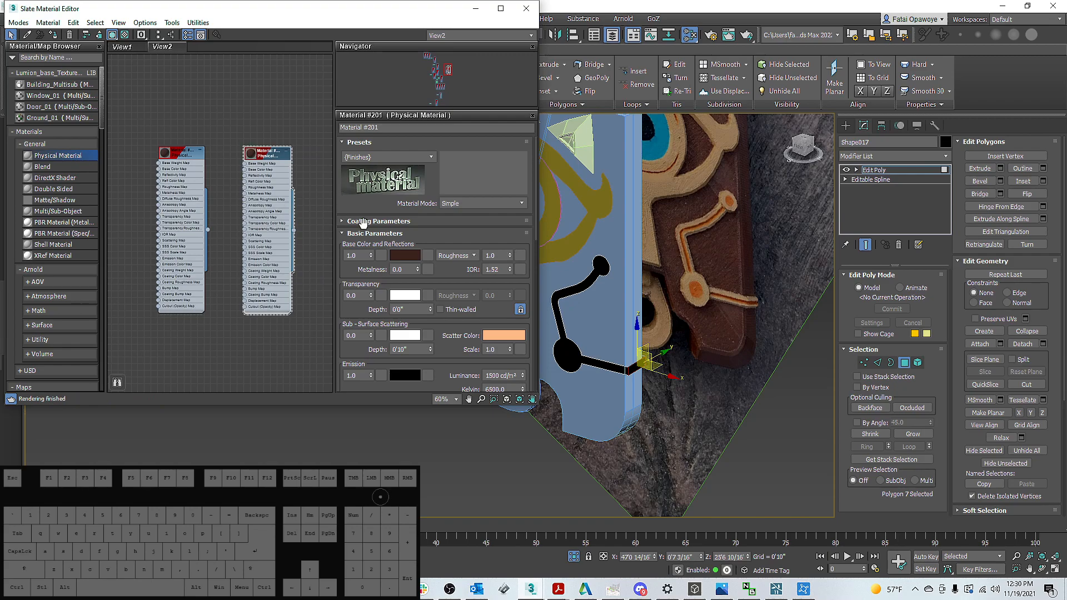
click(408, 254)
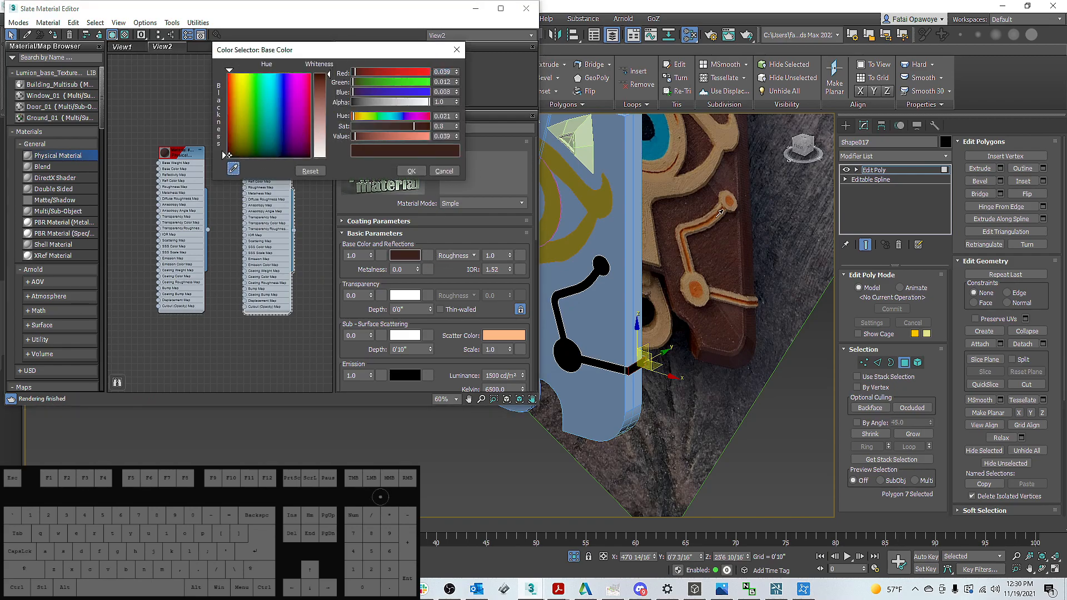
drag(229, 155, 234, 142)
click(424, 169)
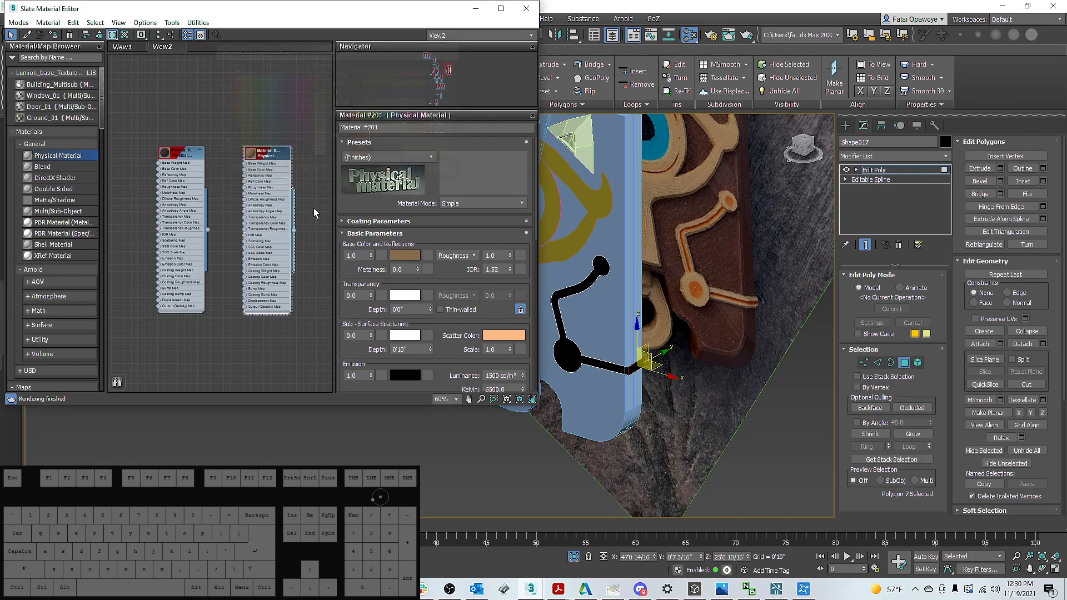
Duplicate the dark brown and tan materials together and place the copies below the originals
scroll(217, 185, down, 6)
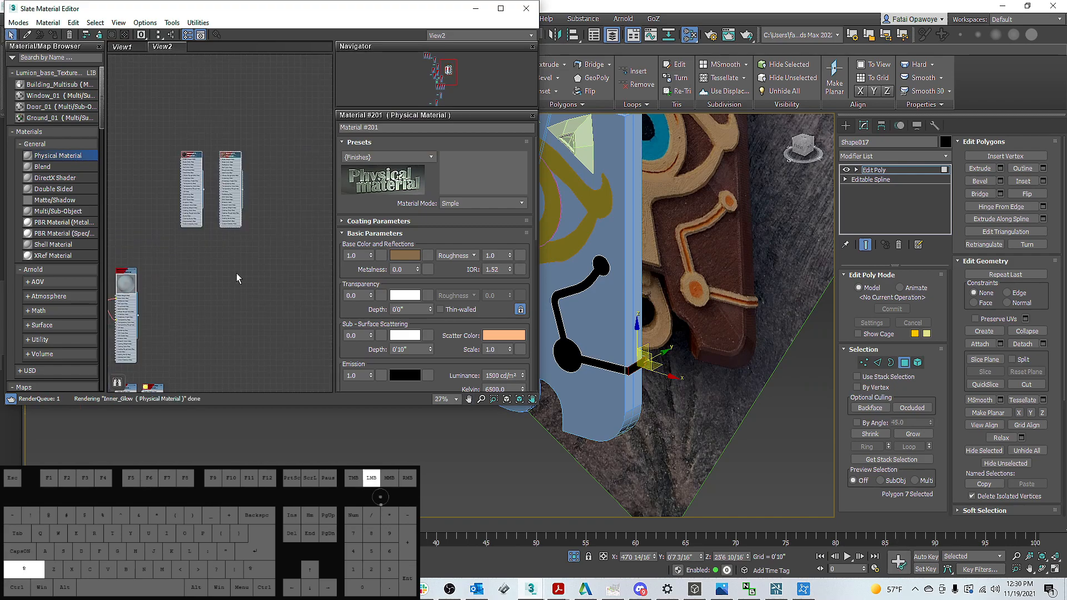
drag(291, 246, 161, 127)
shift+drag(234, 198, 237, 277)
scroll(239, 244, up, 7)
mouse_move(261, 245)
middle_down()
mouse_move(333, 214)
mouse_move(321, 220)
middle_up()
Set the base color of the copied dark brown material to the blue sampled from the reference slate's eye
double_click(177, 228)
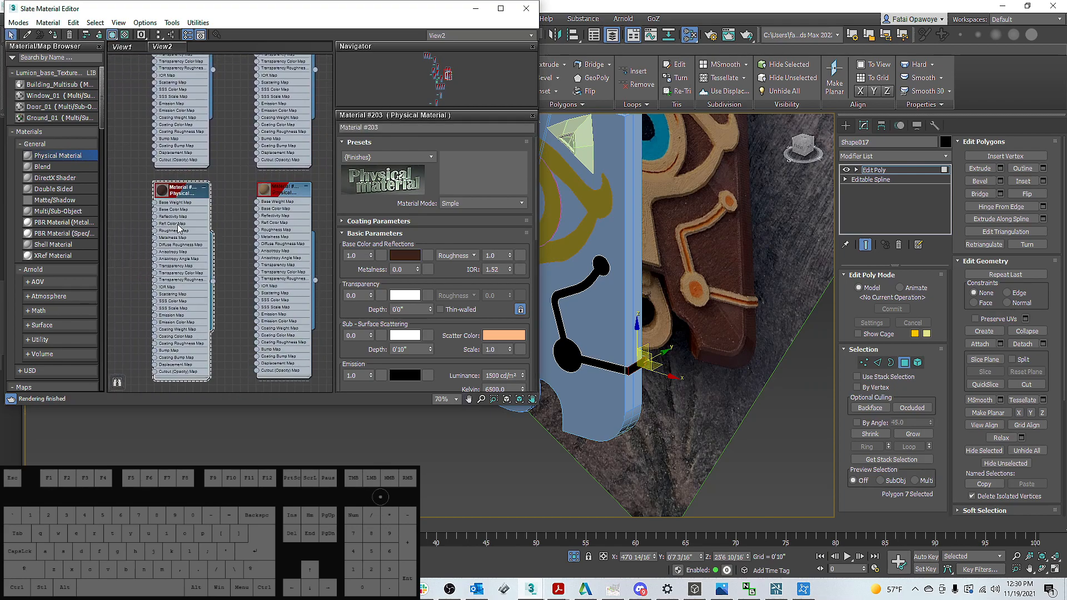
alt+middle_drag(684, 281, 613, 282)
click(131, 231)
click(188, 215)
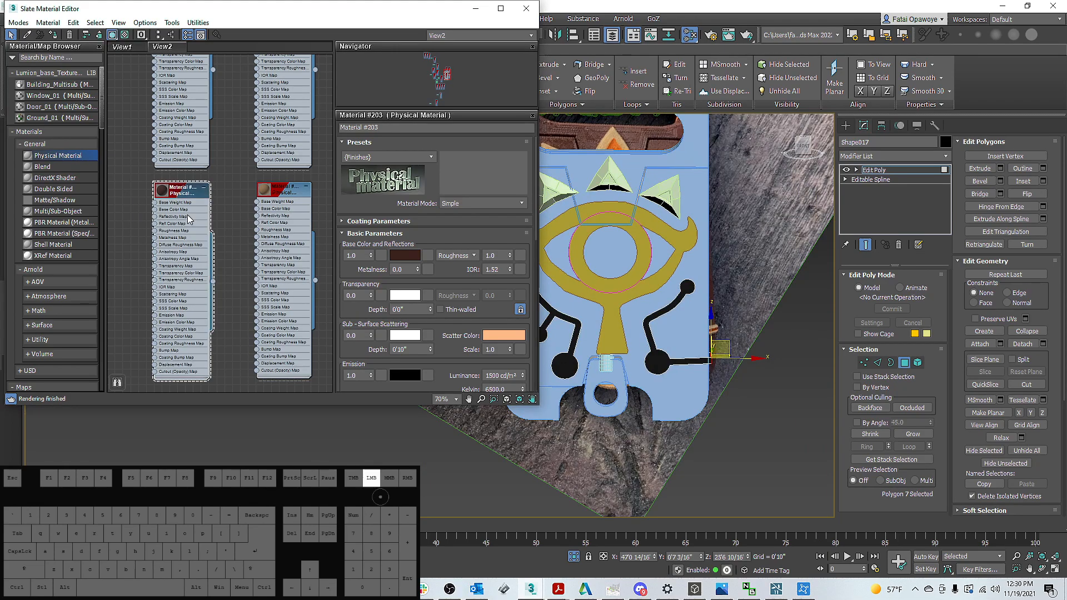
alt+middle_drag(629, 311, 591, 347)
click(412, 259)
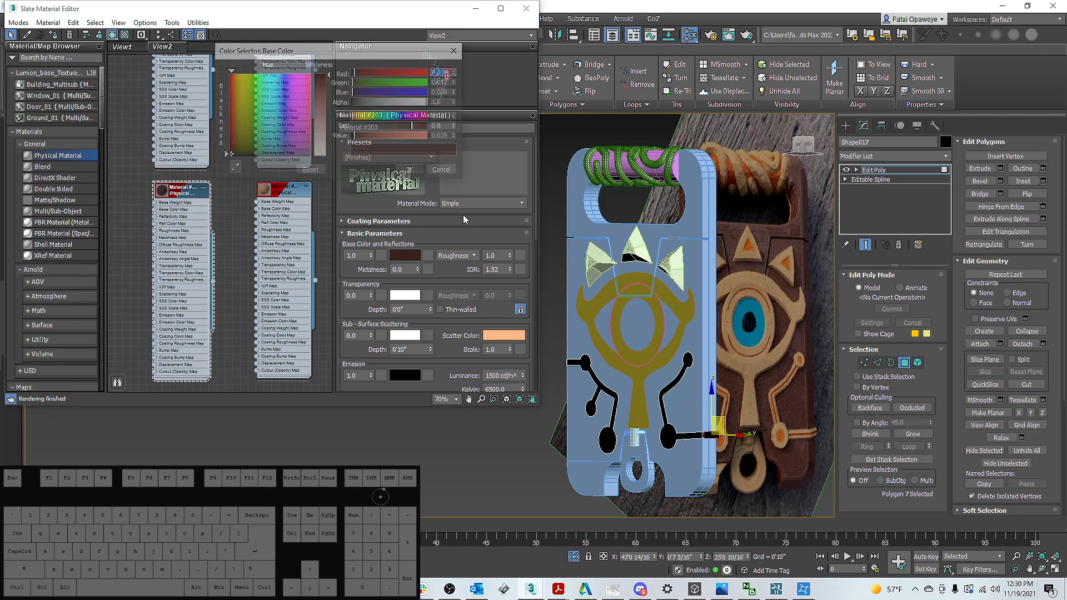
click(752, 302)
click(411, 171)
Set the base color of the copied tan material to the orange sampled from the reference slate's triangle inlay
click(292, 207)
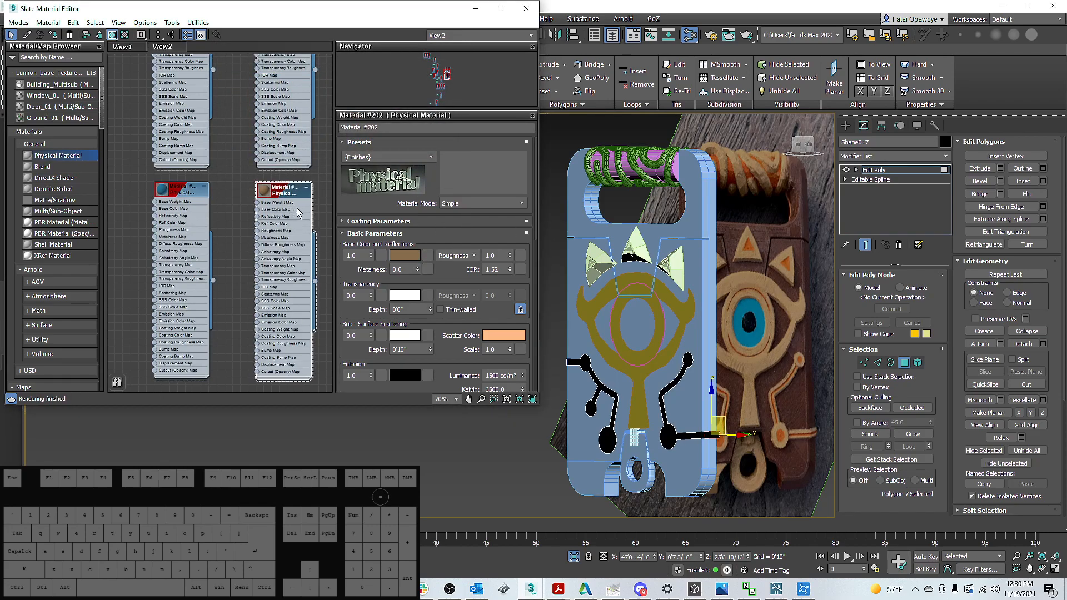
click(406, 256)
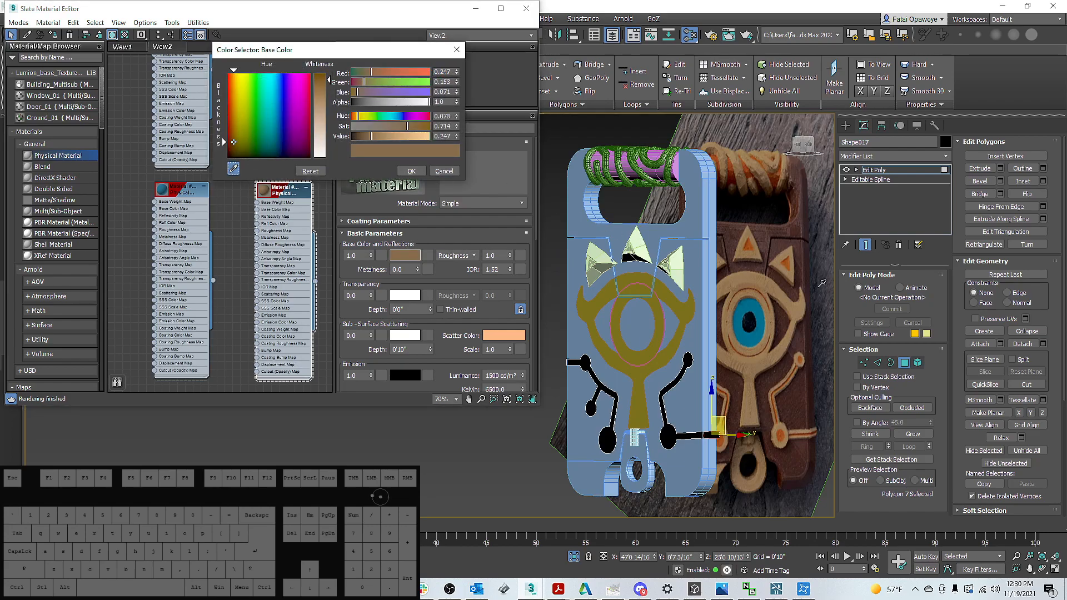
click(786, 263)
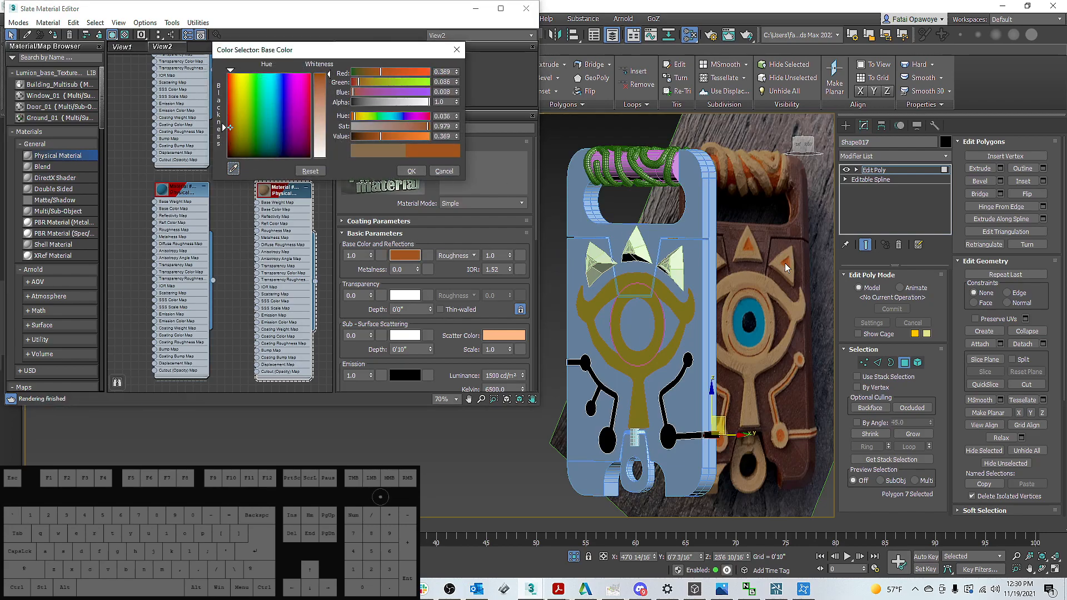
click(411, 171)
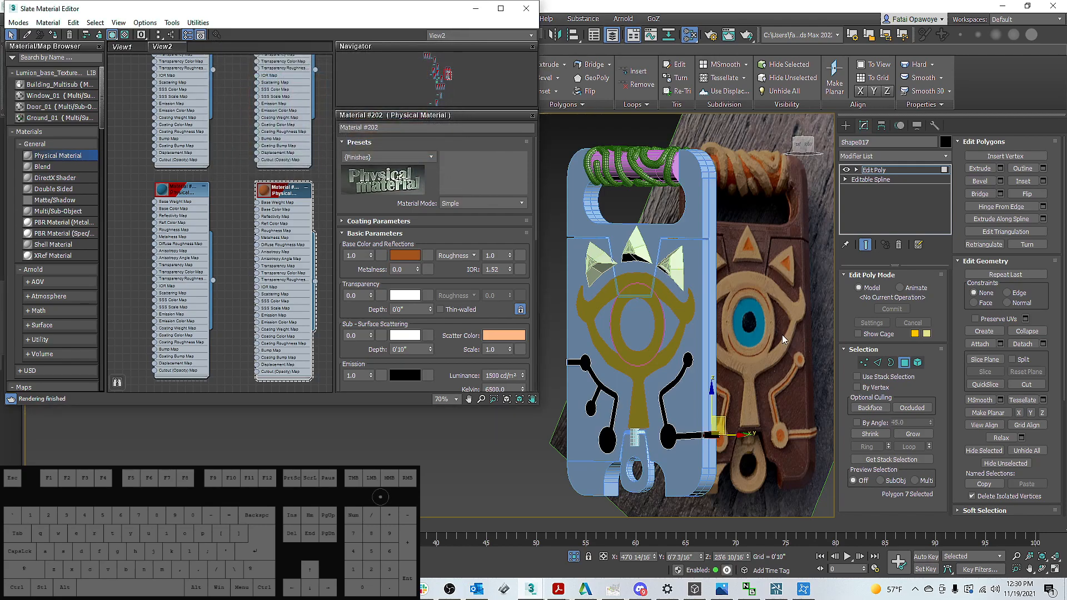
Leave the circuit's polygon editing and select the handle cylinder, followed by the rope wrapped around it
scroll(245, 261, down, 3)
alt+middle_drag(637, 249, 583, 247)
scroll(584, 247, up, 2)
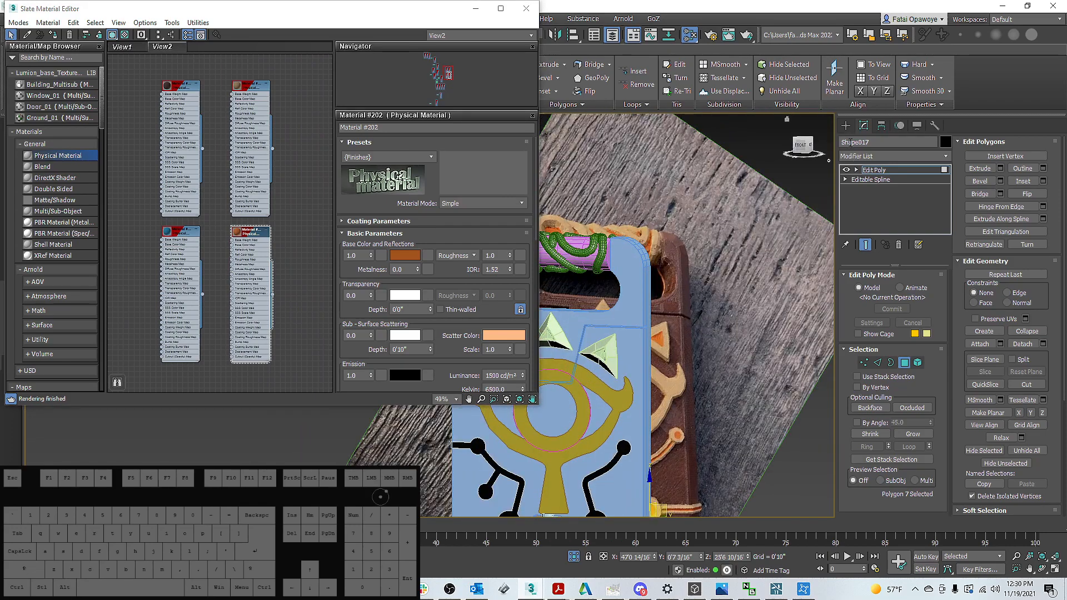
click(845, 127)
click(582, 260)
scroll(633, 256, down, 4)
alt+middle_drag(634, 256, 634, 250)
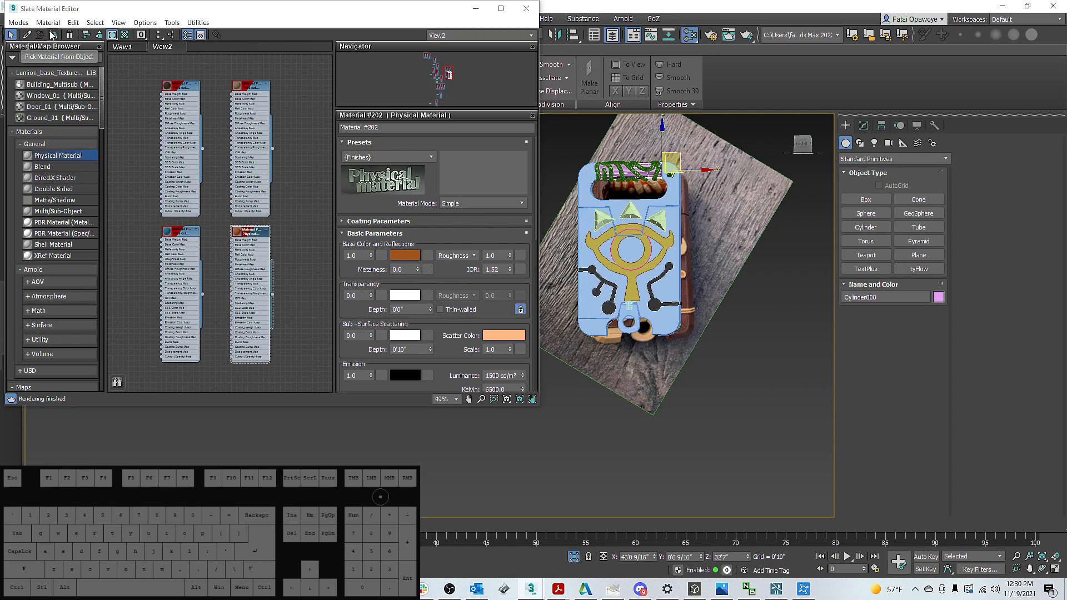
click(639, 167)
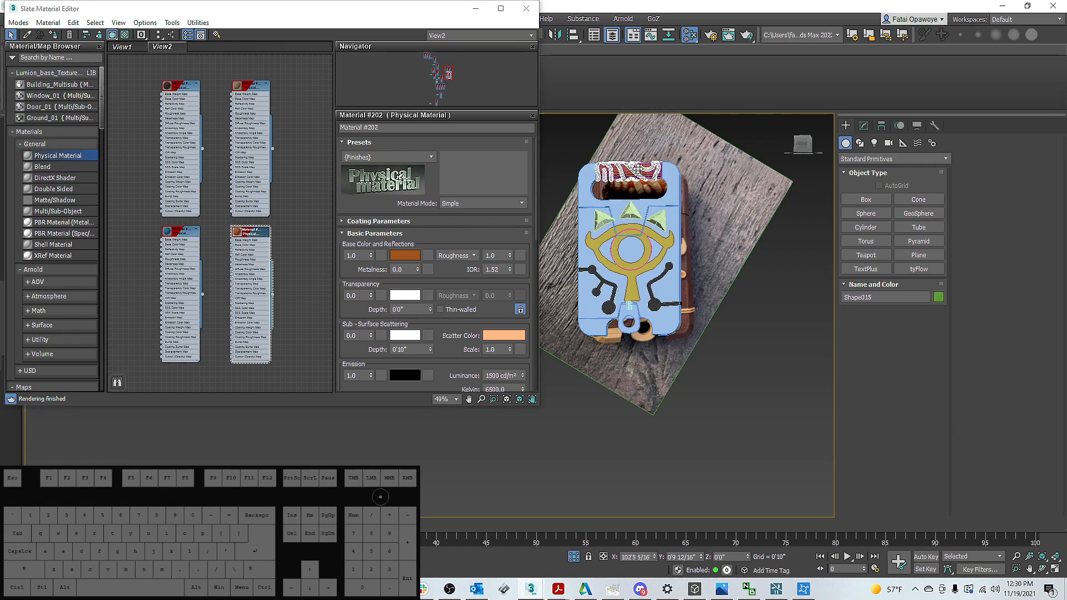
Assign the tan material to the slate's eye emblem, raised triangles and circuit inlays
click(260, 162)
scroll(658, 243, up, 5)
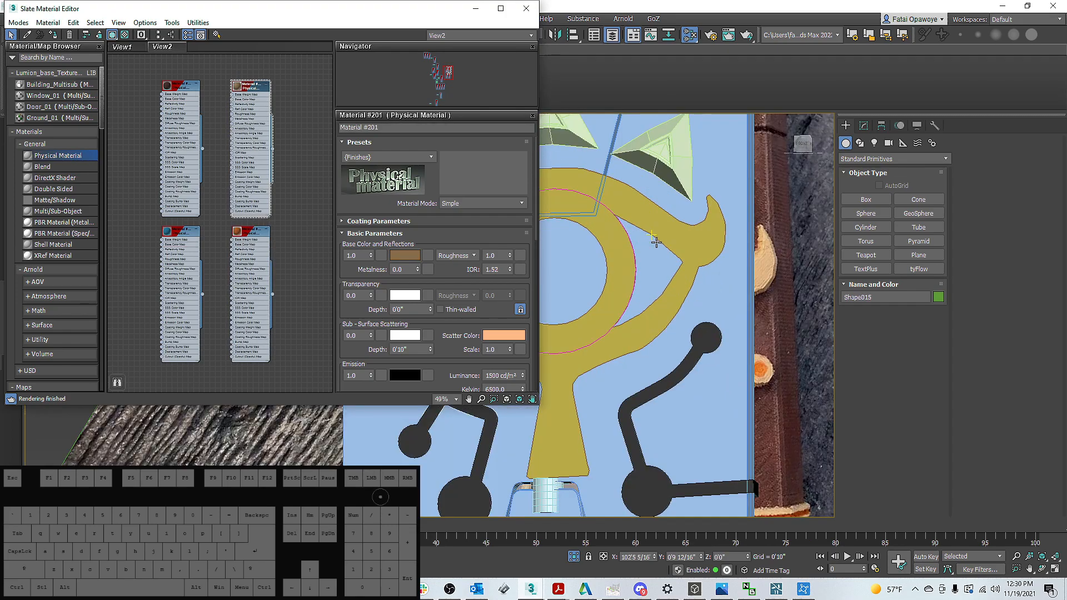
click(669, 238)
ctrl+click(618, 244)
middle_drag(698, 298, 637, 260)
scroll(658, 274, down, 5)
ctrl+click(627, 215)
ctrl+click(622, 194)
ctrl+click(628, 368)
middle_drag(575, 365, 724, 360)
alt+middle_drag(863, 399, 546, 284)
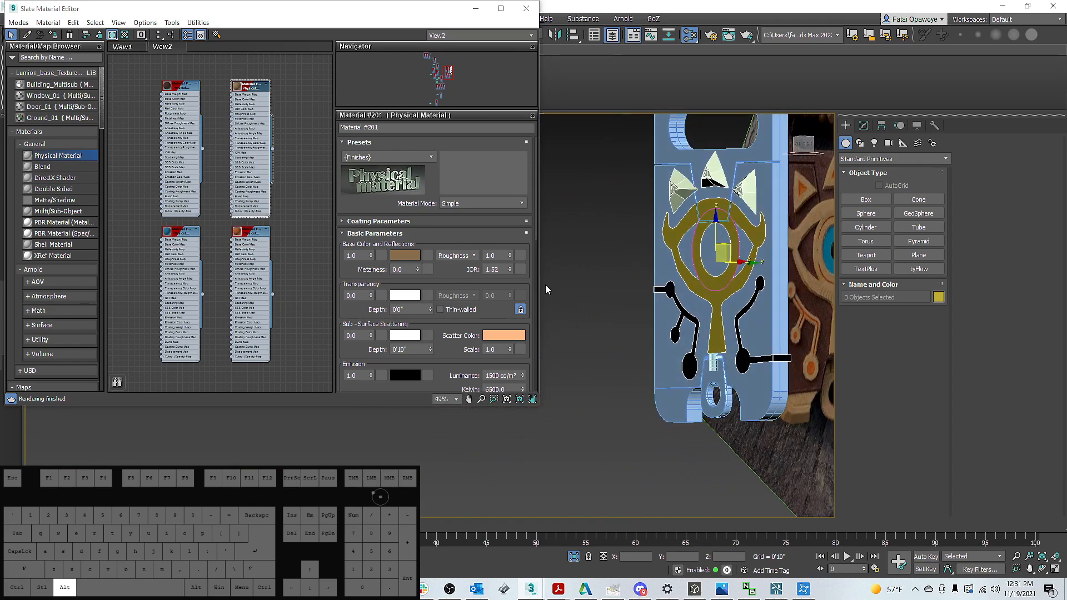
click(53, 35)
Select the circuit inlay with the folded side strip and examine the tan material around the slate's edge
alt+middle_drag(592, 390, 779, 391)
click(801, 360)
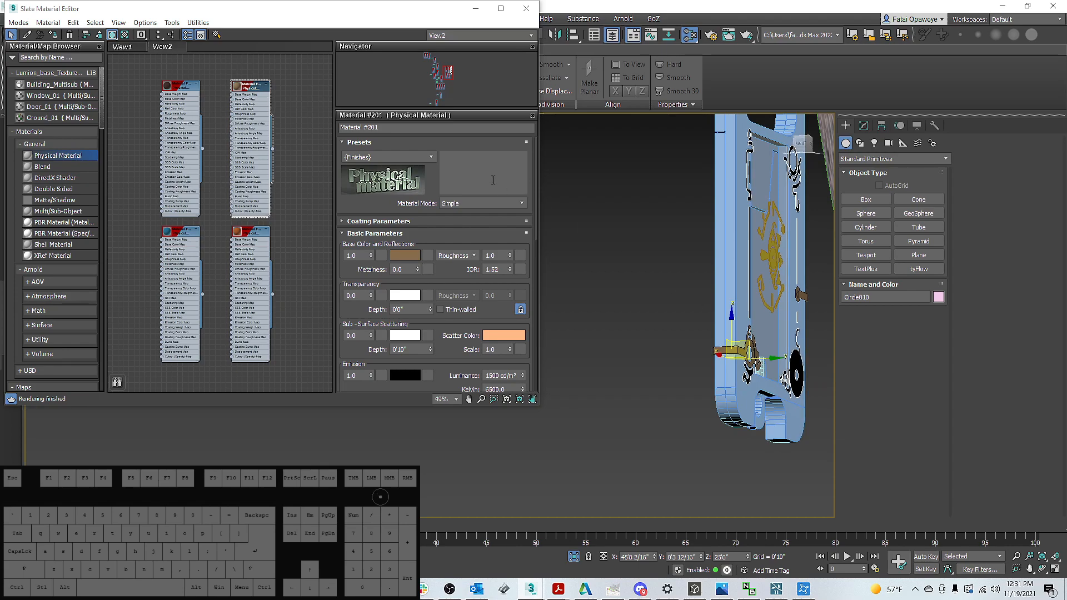
alt+middle_drag(685, 373, 695, 342)
scroll(653, 367, up, 5)
scroll(695, 341, up, 6)
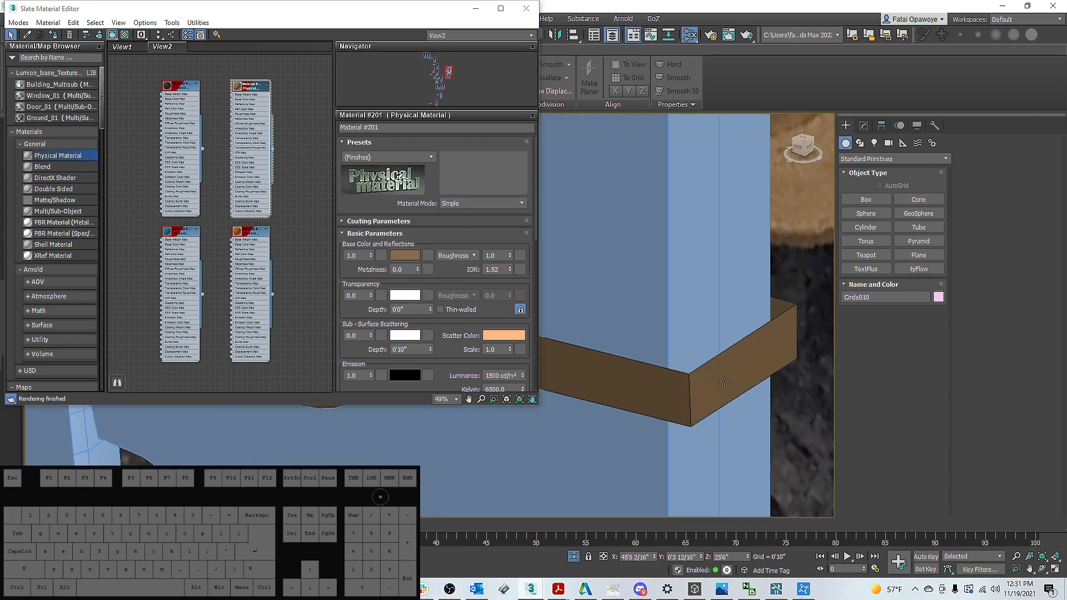
scroll(683, 361, down, 5)
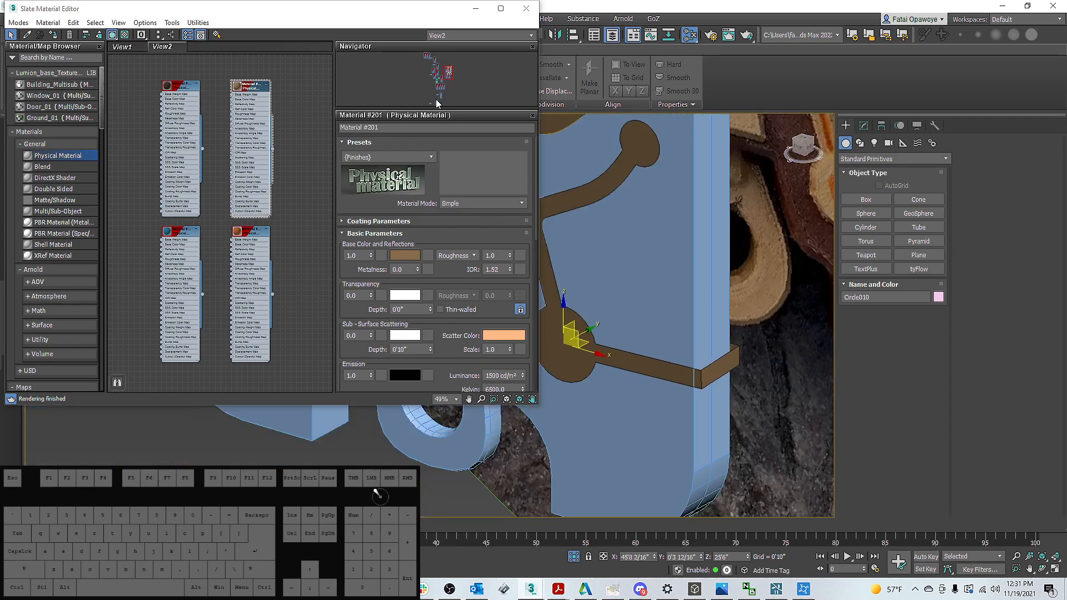
Minimize the material editor and examine the circuit inlays and side strips in wireframe and shaded display
click(475, 9)
mouse_move(584, 250)
alt+middle_down()
mouse_move(660, 246)
mouse_move(605, 222)
mouse_move(435, 231)
mouse_move(412, 261)
mouse_move(416, 276)
mouse_move(245, 229)
alt+middle_up()
key(F3)
key(F3)
key(F3)
key(F3)
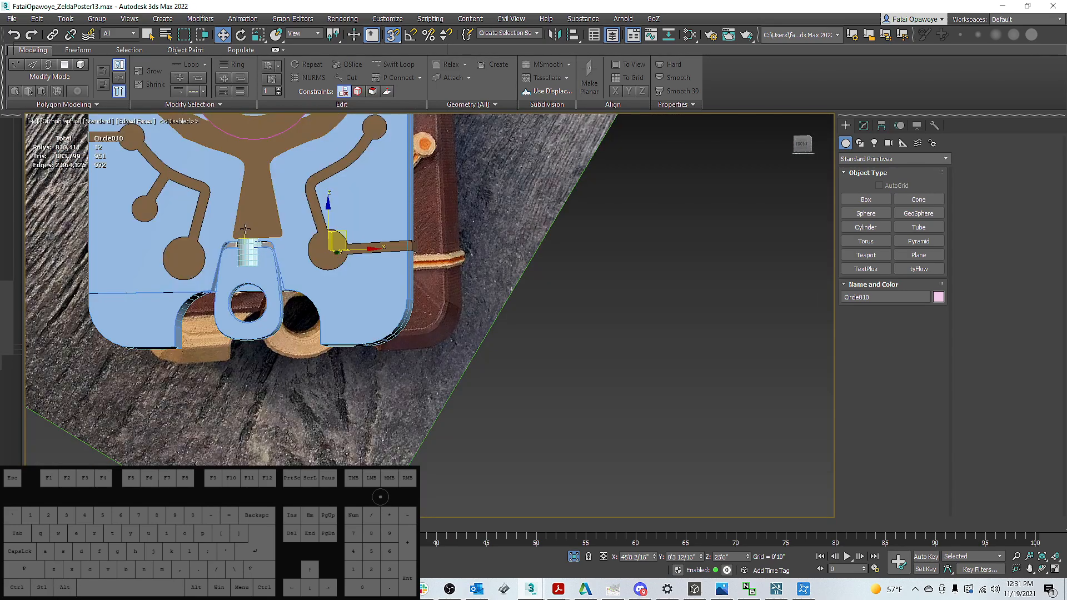
mouse_move(383, 255)
alt+middle_down()
mouse_move(384, 211)
mouse_move(373, 231)
mouse_move(409, 259)
mouse_move(381, 260)
mouse_move(388, 252)
alt+middle_up()
scroll(322, 239, up, 3)
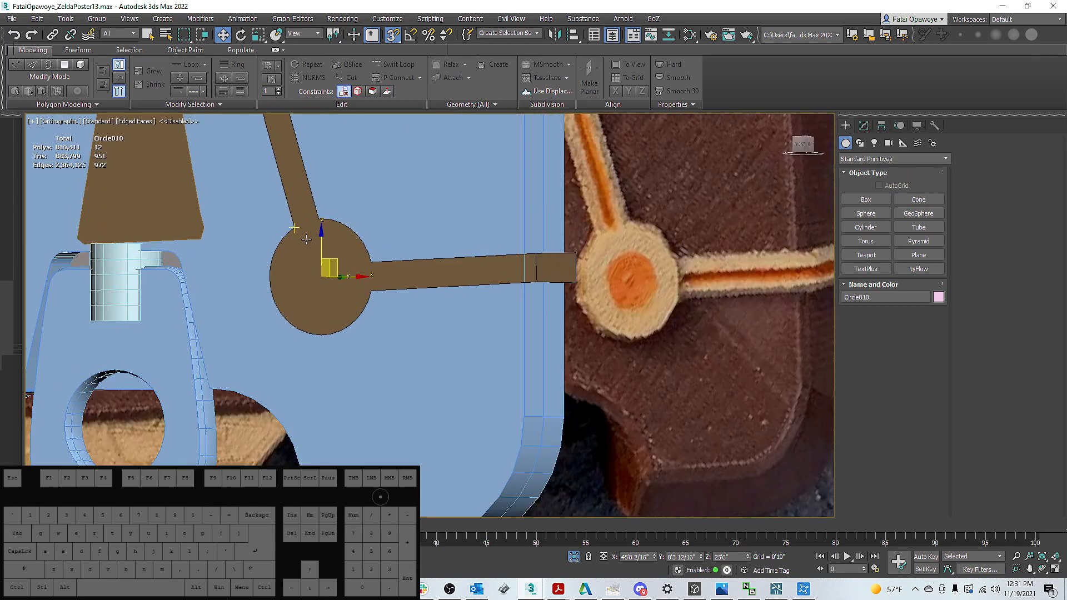
alt+middle_drag(323, 239, 445, 239)
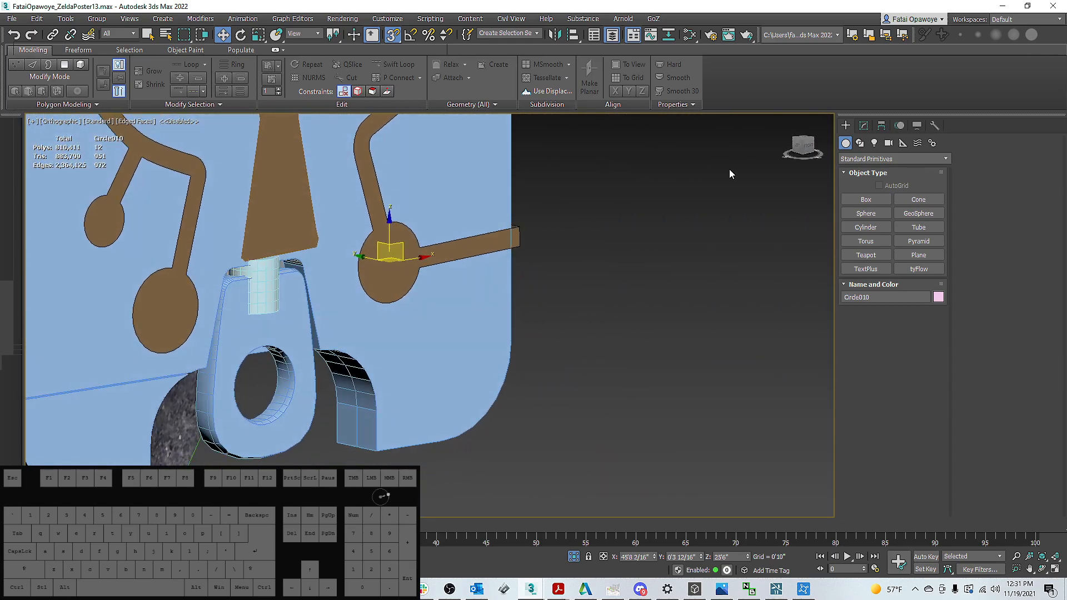
click(864, 126)
alt+middle_drag(480, 301, 377, 340)
scroll(387, 353, down, 2)
click(864, 363)
scroll(383, 337, up, 5)
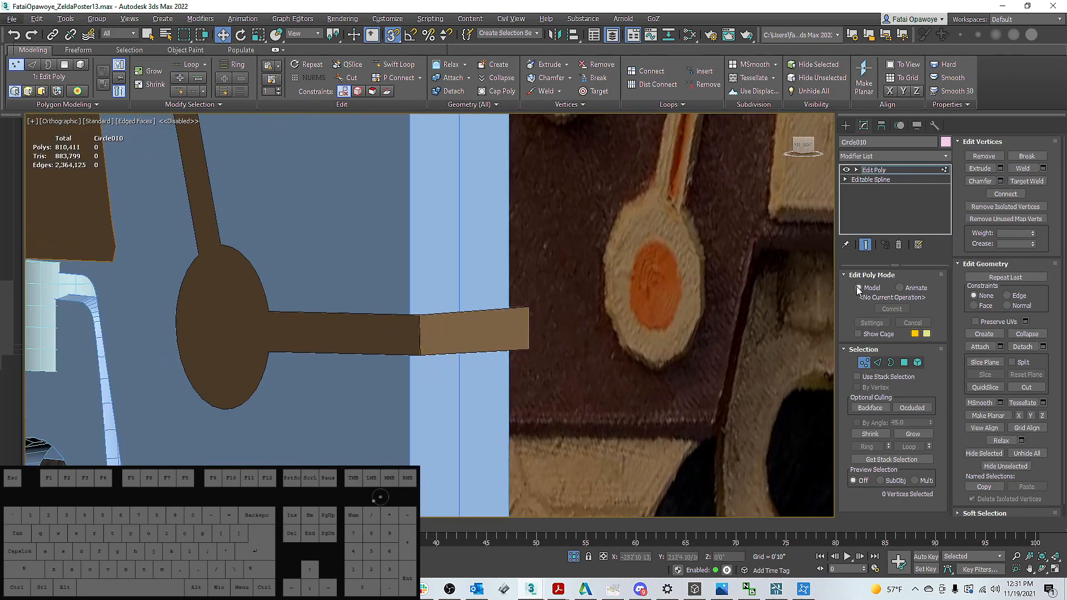
click(846, 125)
Weld the circuit's selected vertices where the side strips meet the front inlays at the slate's edges
click(419, 335)
key(1)
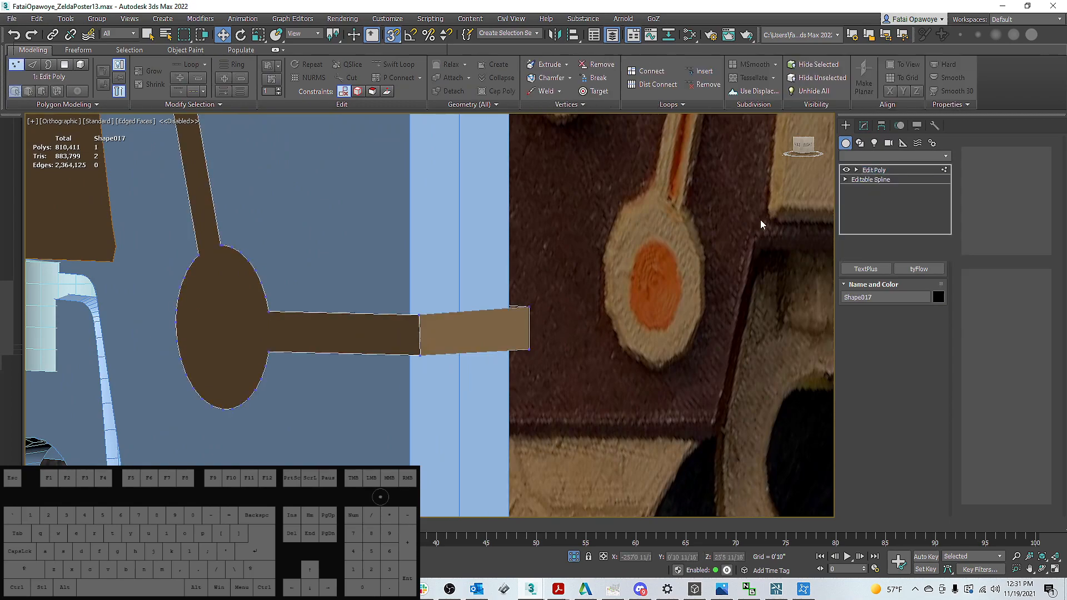
alt+middle_drag(450, 354, 652, 316)
scroll(485, 389, down, 5)
drag(592, 206, 590, 204)
alt+middle_drag(594, 245, 589, 272)
middle_drag(355, 311, 668, 374)
alt+middle_drag(500, 328, 408, 283)
middle_drag(403, 281, 449, 364)
scroll(450, 364, up, 2)
ctrl+drag(467, 330, 408, 187)
alt+middle_drag(407, 190, 433, 211)
right_click(515, 264)
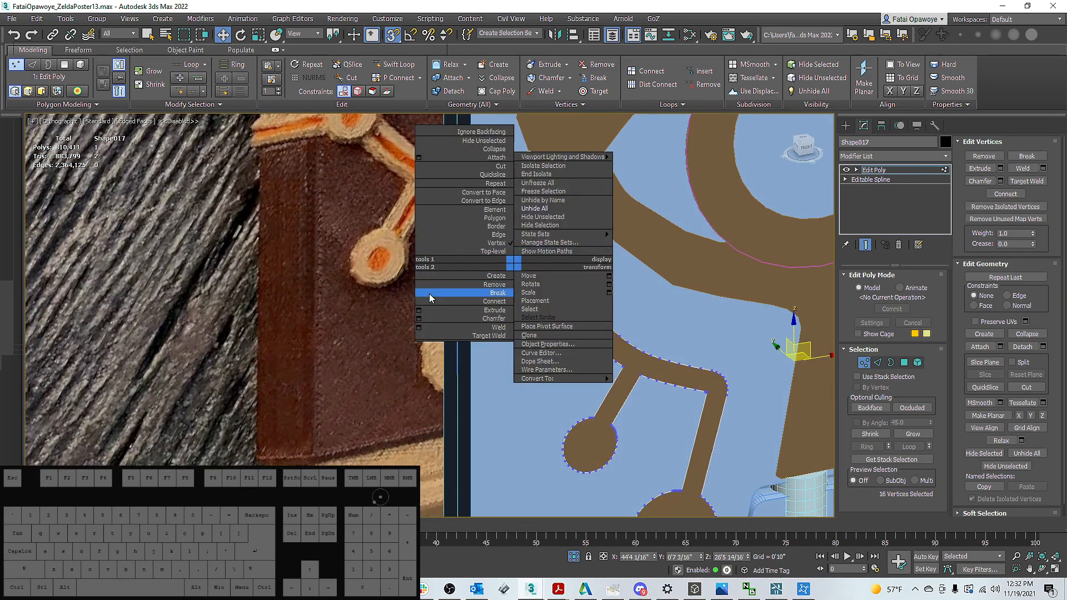
click(1042, 205)
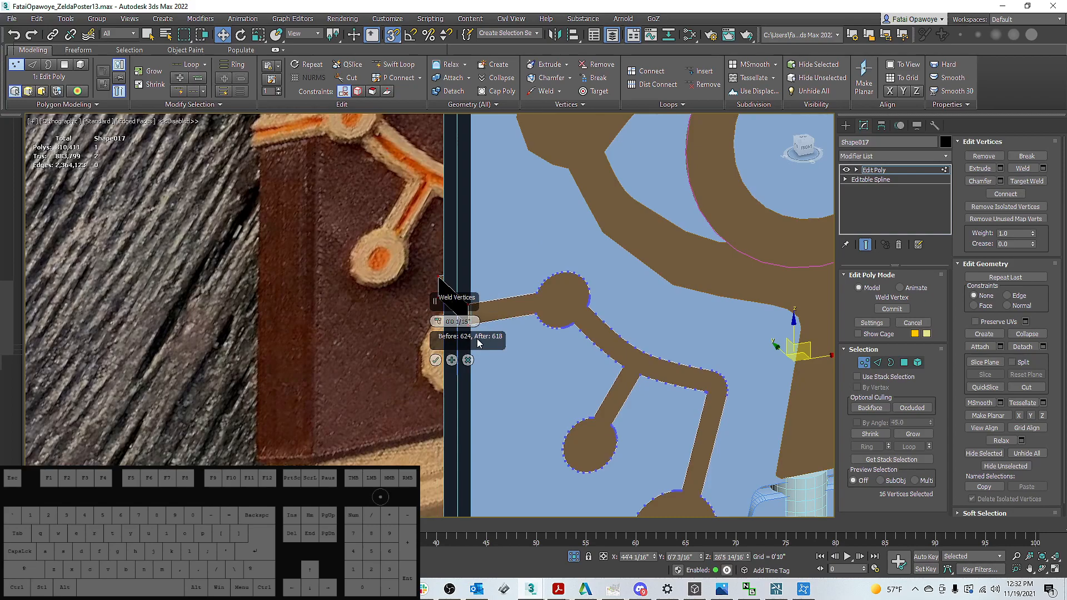
click(435, 360)
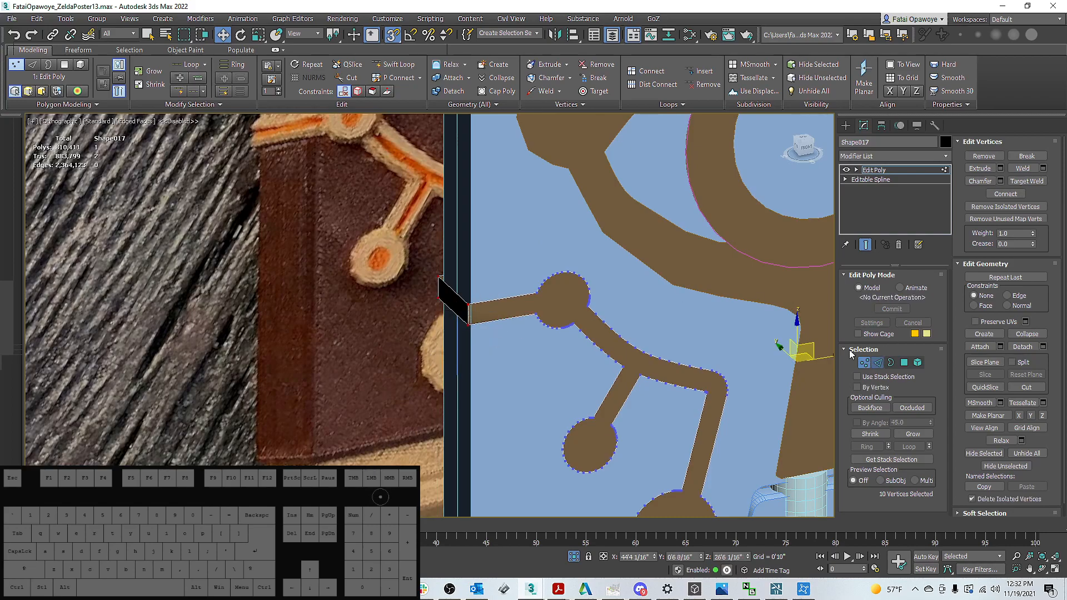
Pick the circuit's fold edges in Edge mode to check the welded corners, and examine the emblem and triangles above
click(468, 315)
alt+middle_drag(443, 302, 414, 231)
key(w)
ctrl+click(392, 312)
scroll(467, 250, up, 3)
scroll(459, 236, down, 5)
scroll(431, 184, up, 5)
middle_drag(432, 184, 519, 170)
middle_drag(392, 169, 435, 252)
alt+middle_drag(390, 204, 455, 197)
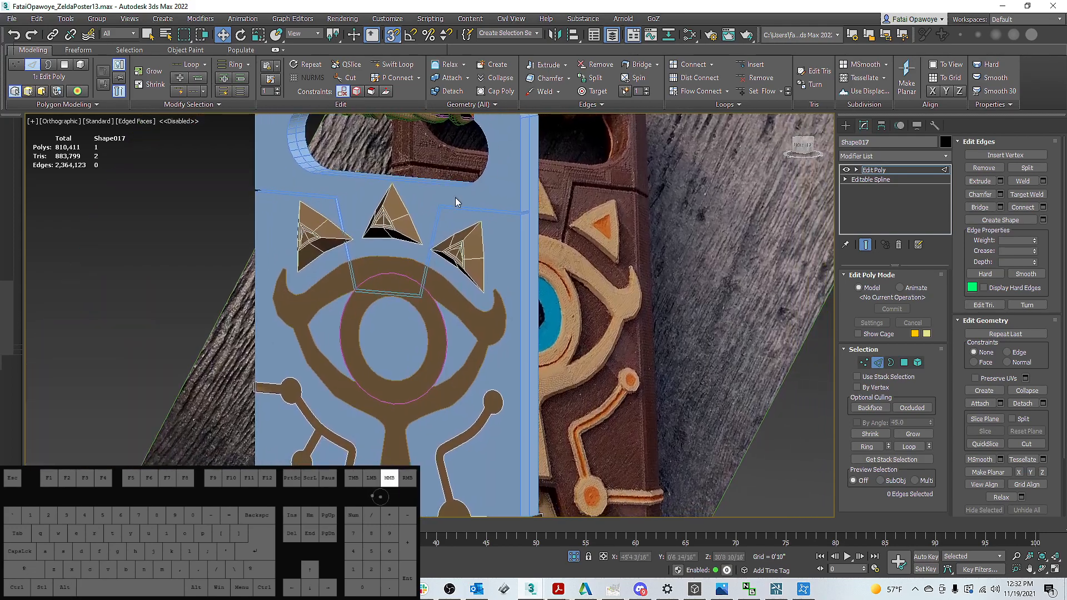
Examine the emblem, triangles and panel grooves on the slate's front against the reference photo, and check the slate's thickness from the side
scroll(629, 199, up, 5)
middle_drag(632, 199, 635, 190)
scroll(662, 187, down, 7)
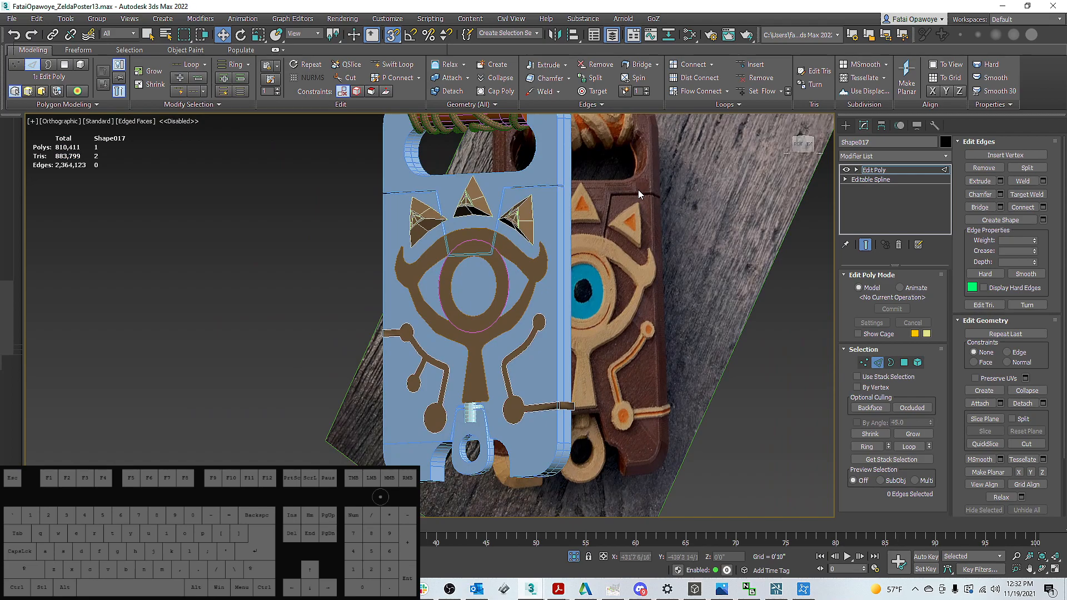
scroll(645, 206, up, 7)
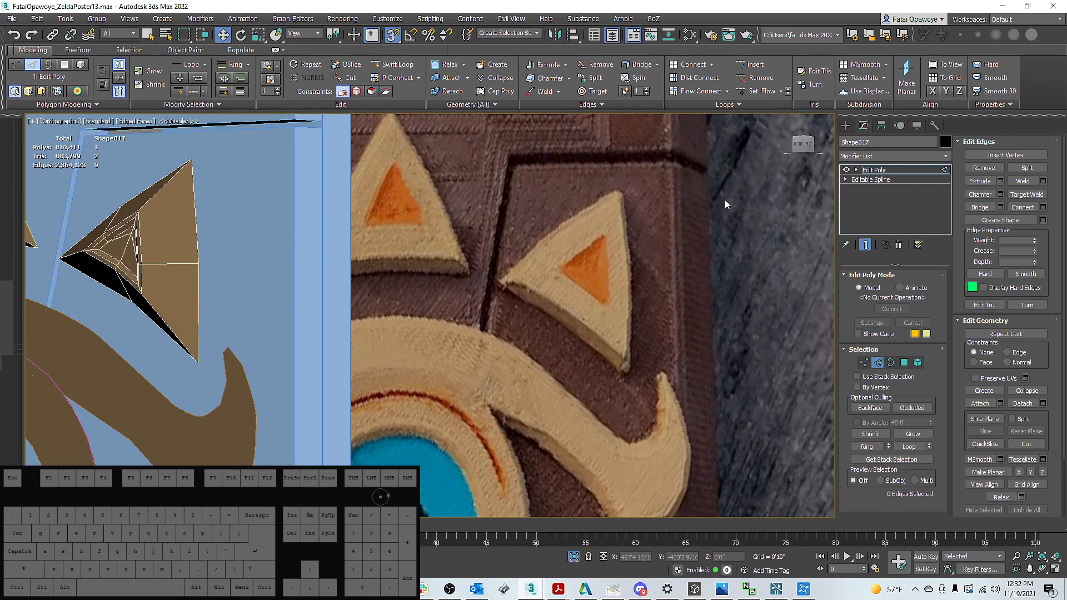
scroll(683, 167, down, 5)
mouse_move(681, 192)
alt+middle_down()
mouse_move(699, 168)
mouse_move(684, 192)
alt+middle_up()
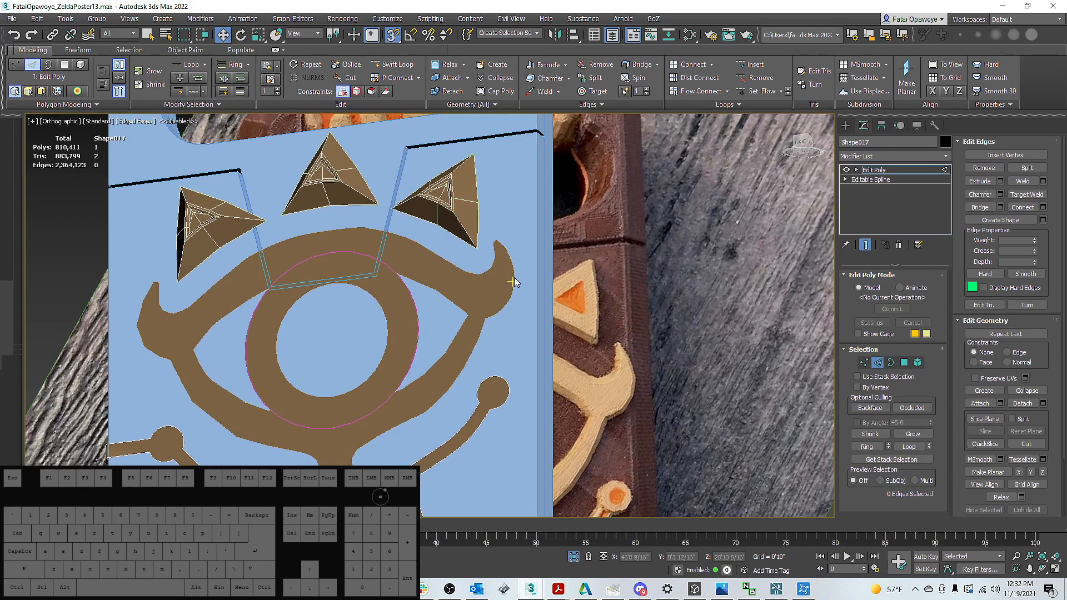
middle_drag(622, 353, 648, 318)
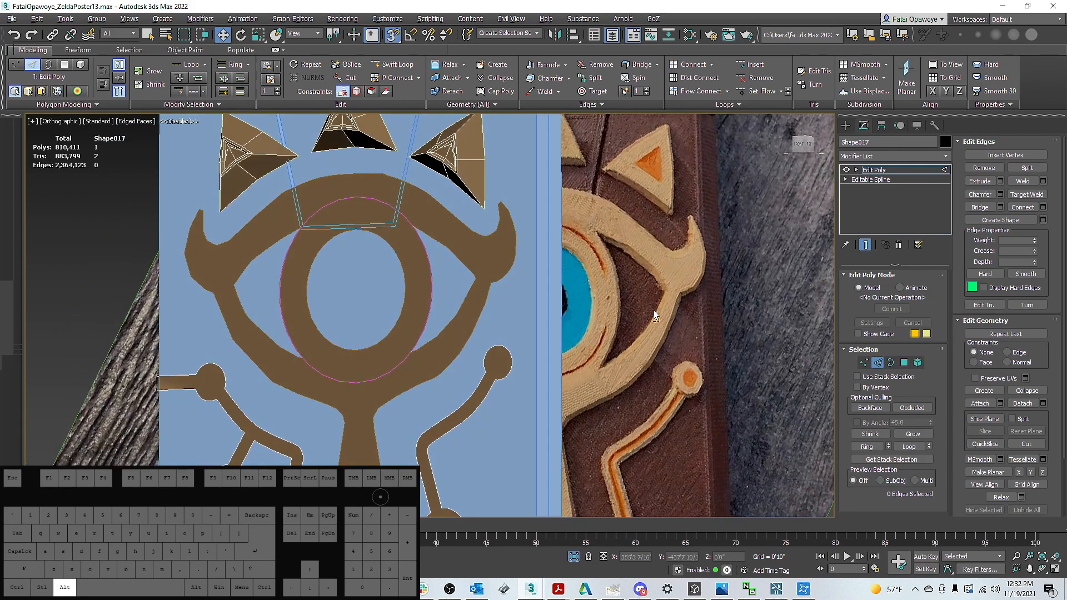
middle_drag(699, 279, 699, 370)
middle_drag(686, 222, 699, 253)
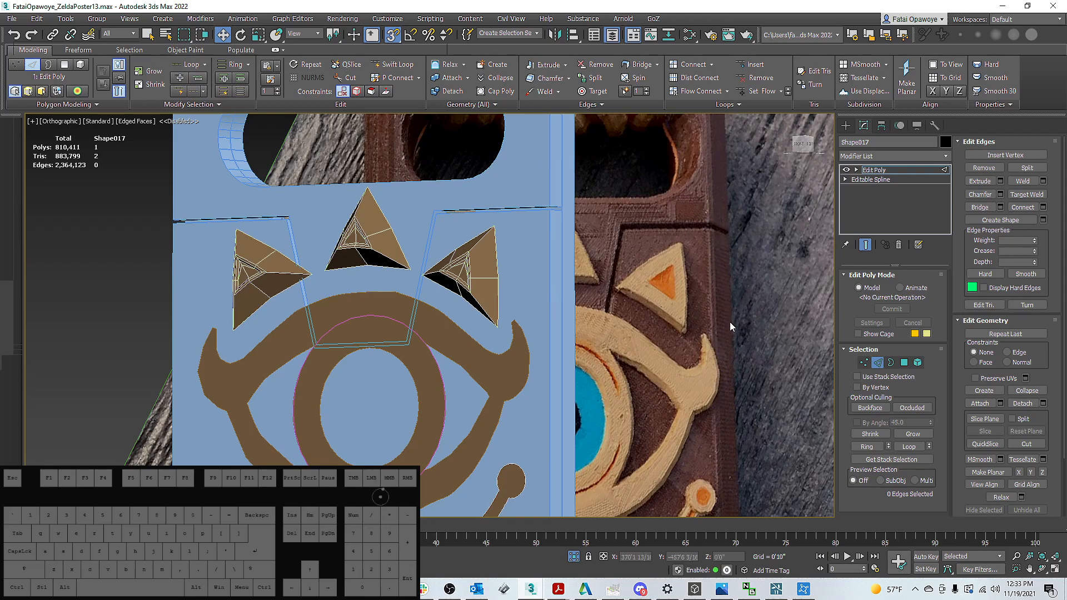
scroll(712, 303, down, 5)
alt+middle_drag(708, 289, 633, 287)
alt+middle_drag(747, 314, 711, 306)
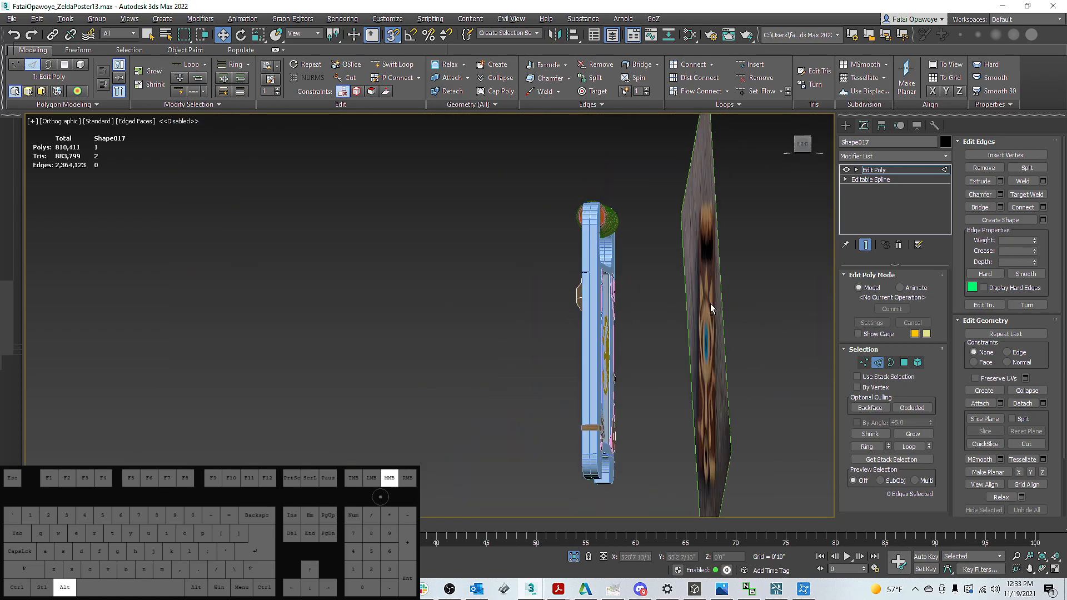
alt+middle_drag(582, 286, 713, 279)
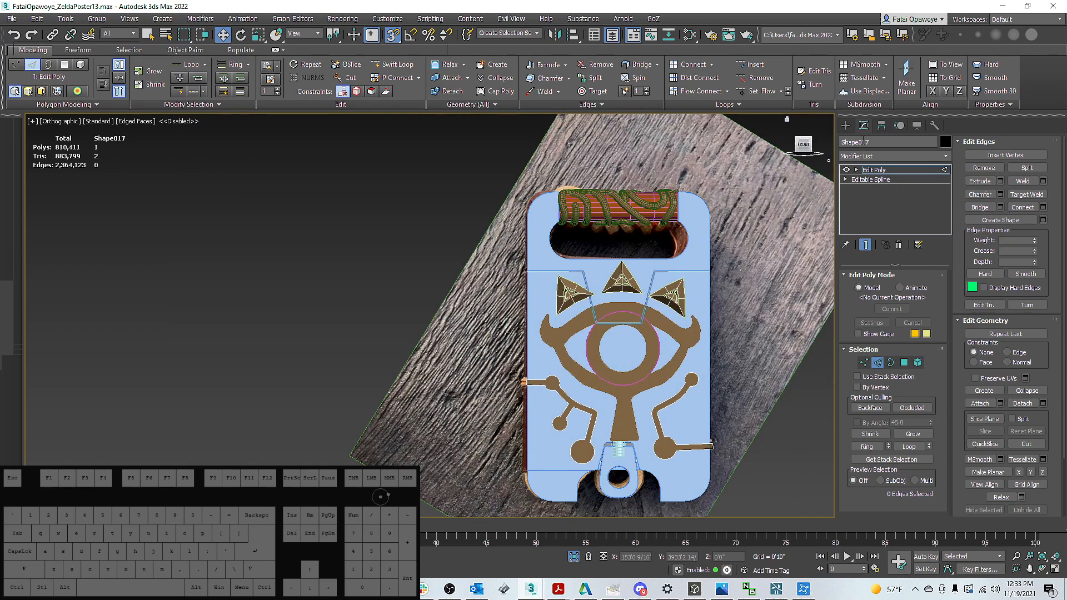
Leave the circuit's Edit Poly editing, select the slate's main body and open its Bevel settings
click(846, 125)
click(716, 215)
key(w)
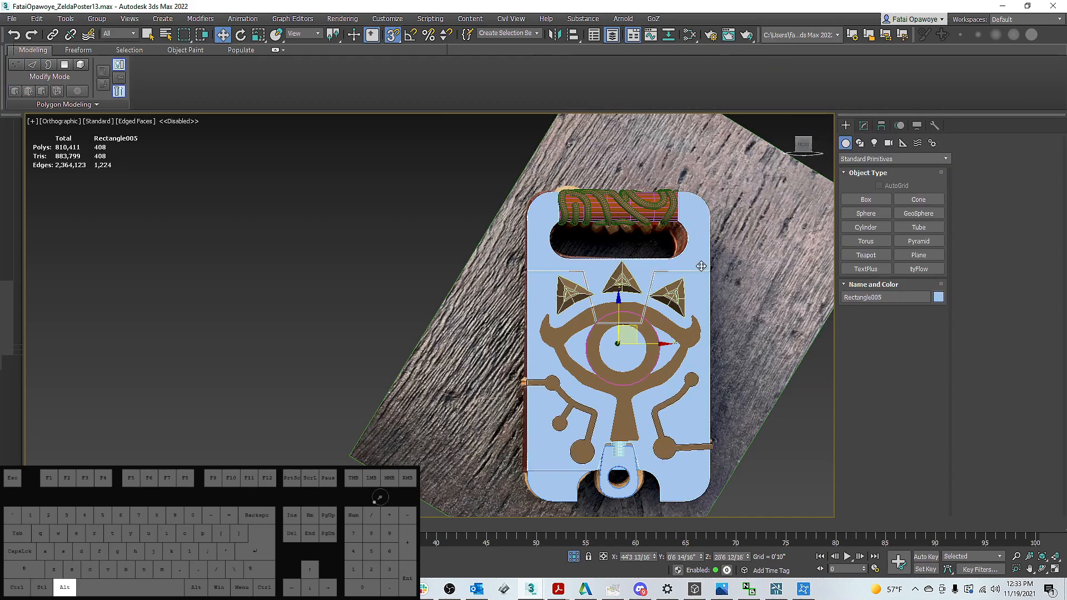
alt+middle_drag(706, 267, 678, 246)
click(864, 126)
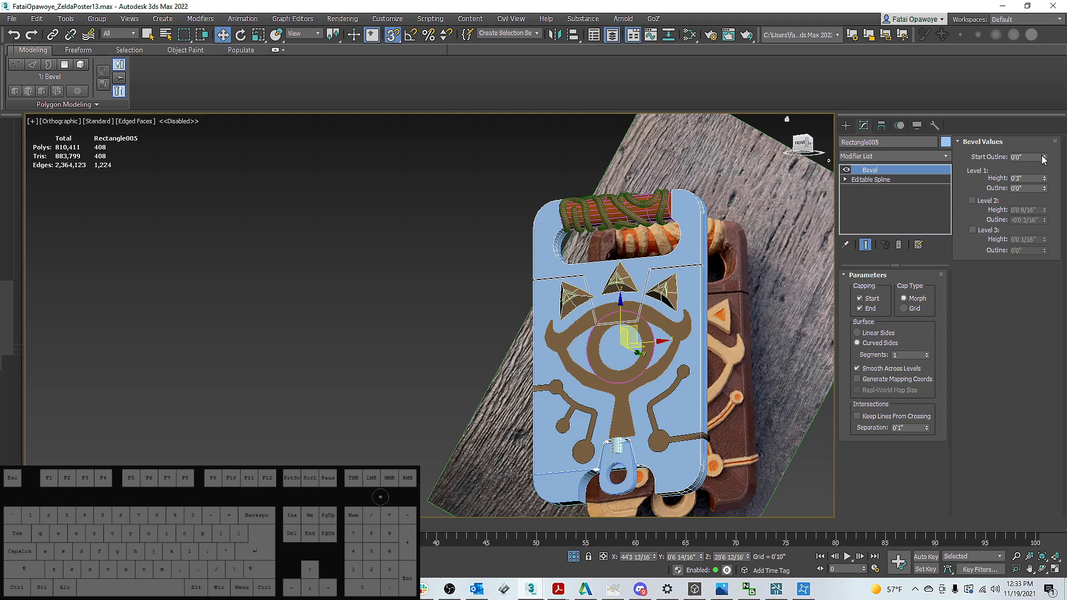
key(ctrl+z)
drag(1044, 189, 1044, 191)
key(ctrl+z)
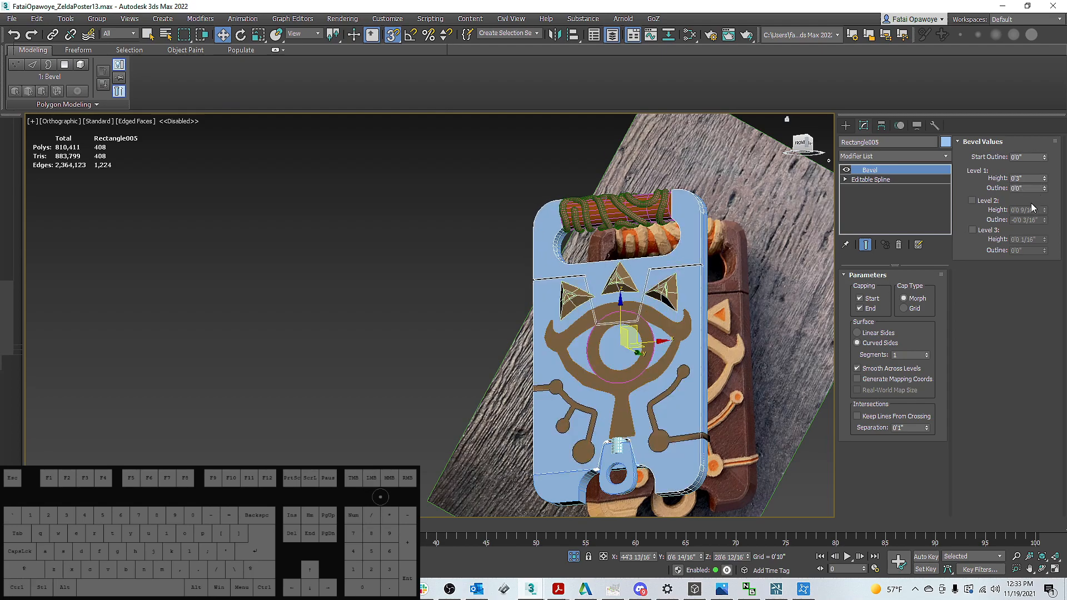
Enable Level 2 of the slate body's Bevel and set the Level 1 height to 0'2 8/16"
click(974, 201)
alt+middle_drag(801, 236, 730, 242)
scroll(766, 236, up, 4)
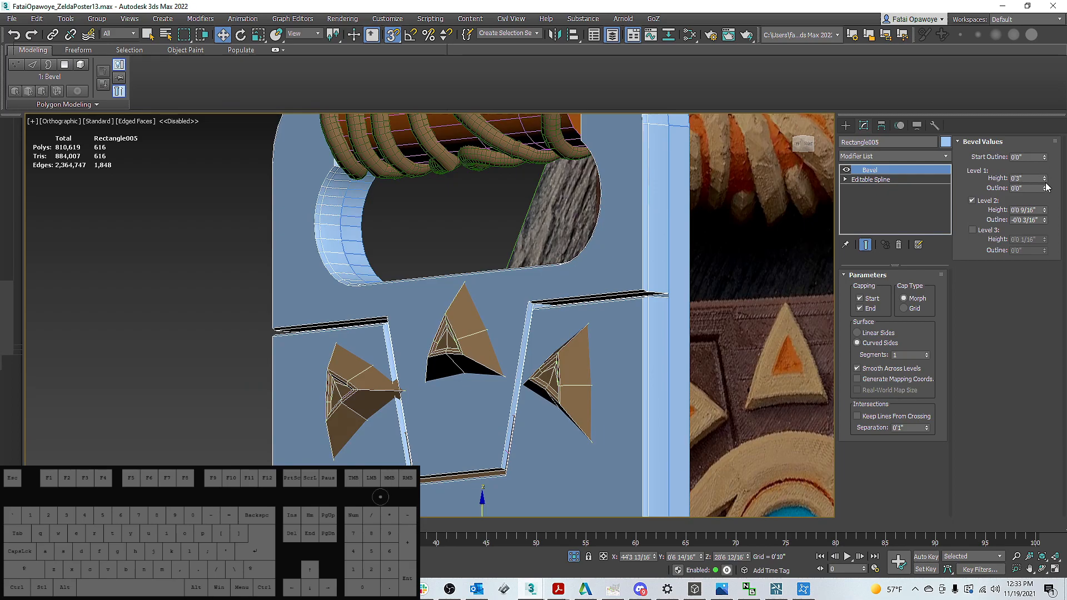
drag(1045, 180, 1045, 181)
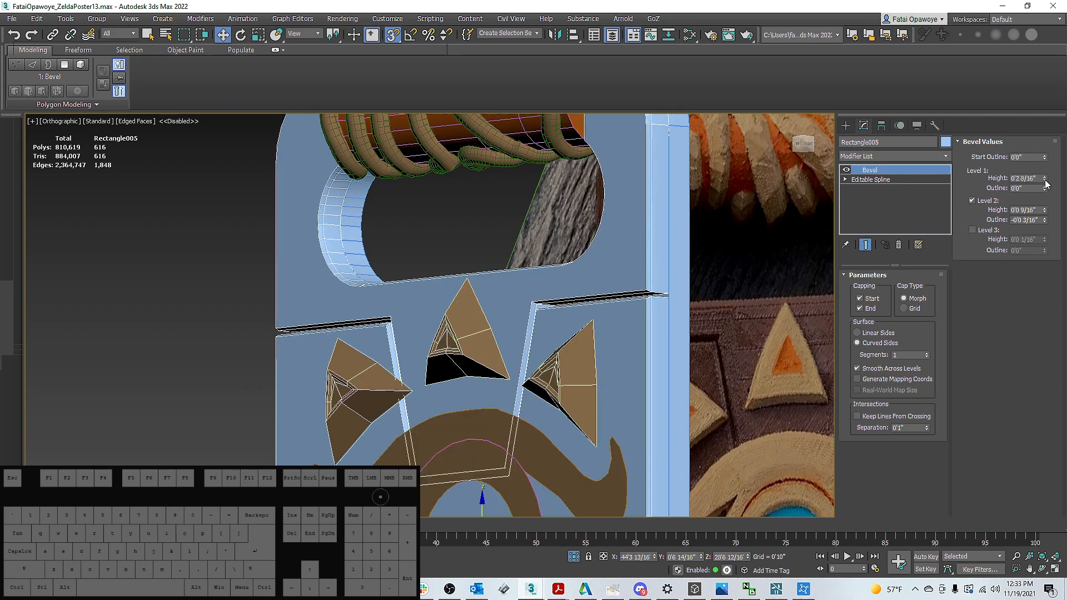
alt+middle_drag(800, 167, 733, 161)
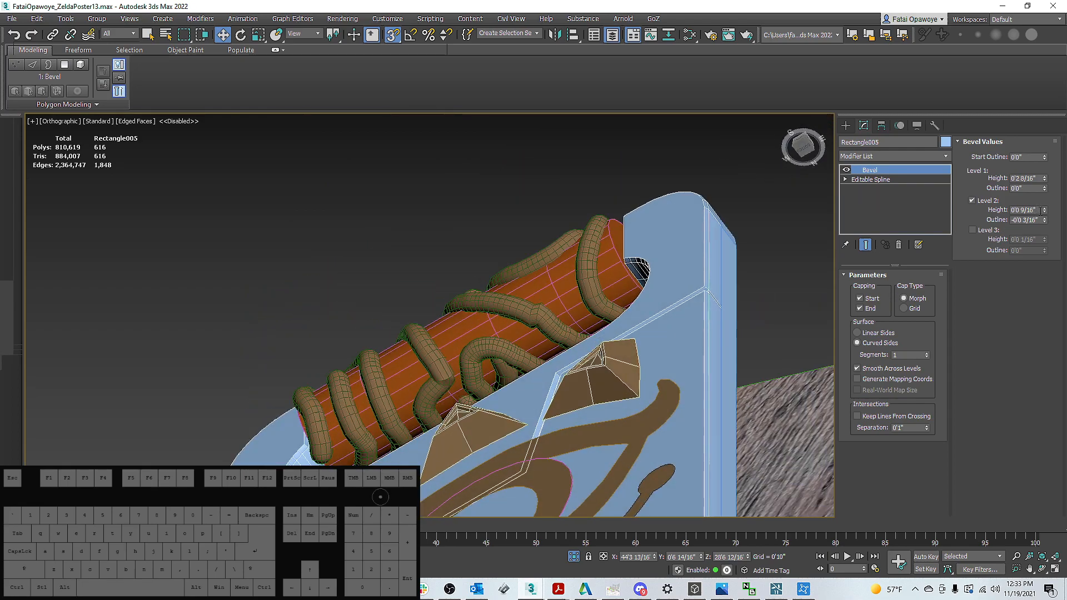
Set the Bevel's Level 2 outline to -0'0 6/16" and inspect the chamfered panel grooves around the triangles
drag(1044, 224, 1045, 224)
alt+middle_drag(746, 250, 678, 184)
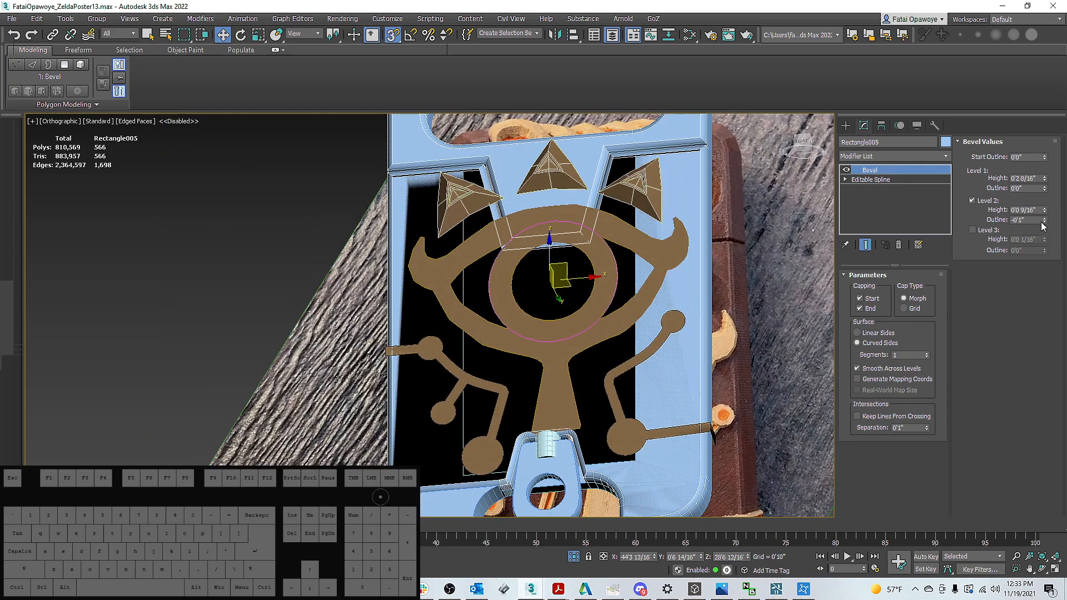
drag(1045, 220, 1045, 221)
alt+middle_drag(740, 253, 408, 144)
scroll(668, 223, up, 2)
alt+middle_drag(481, 183, 703, 231)
scroll(583, 190, down, 3)
scroll(612, 209, up, 5)
scroll(645, 172, down, 5)
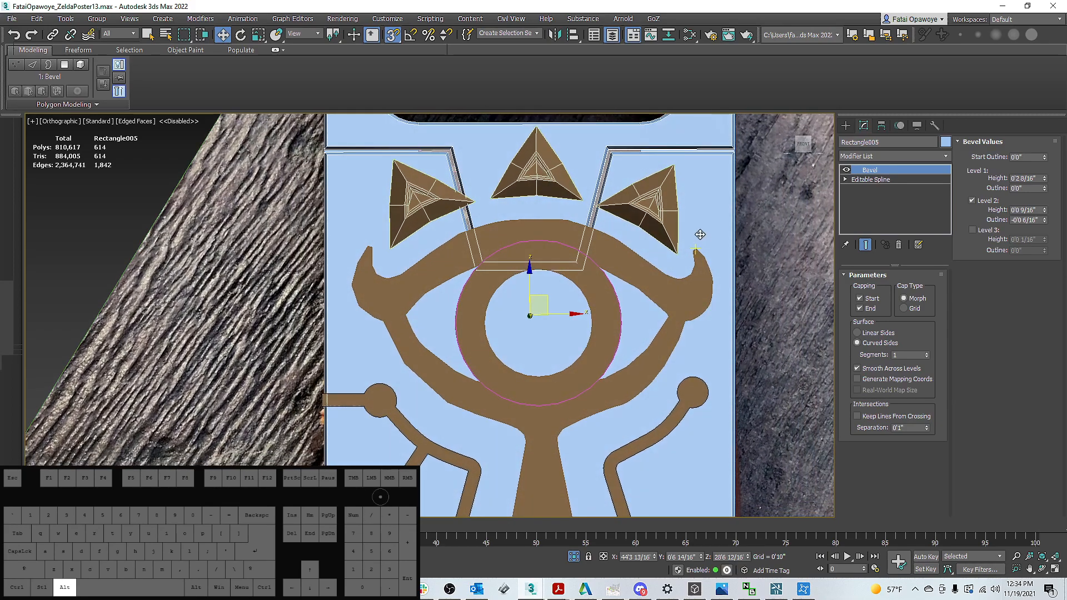
Return to the front view of the slate and add an Edit Poly modifier above the body's Bevel
scroll(685, 220, down, 4)
key(shift+z)
key(shift+z)
key(shift+z)
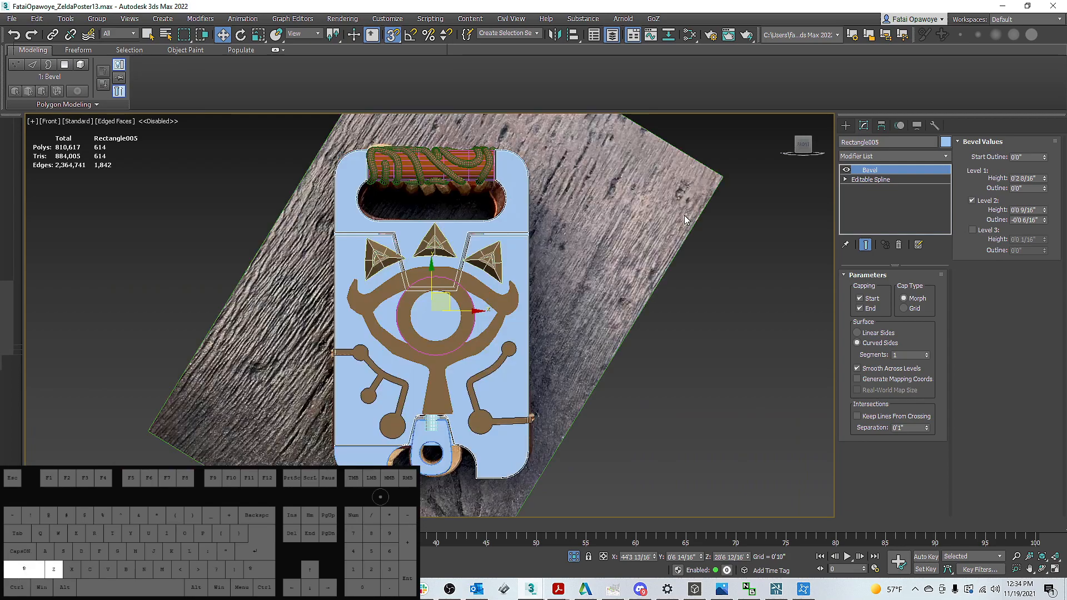
middle_drag(580, 197, 570, 187)
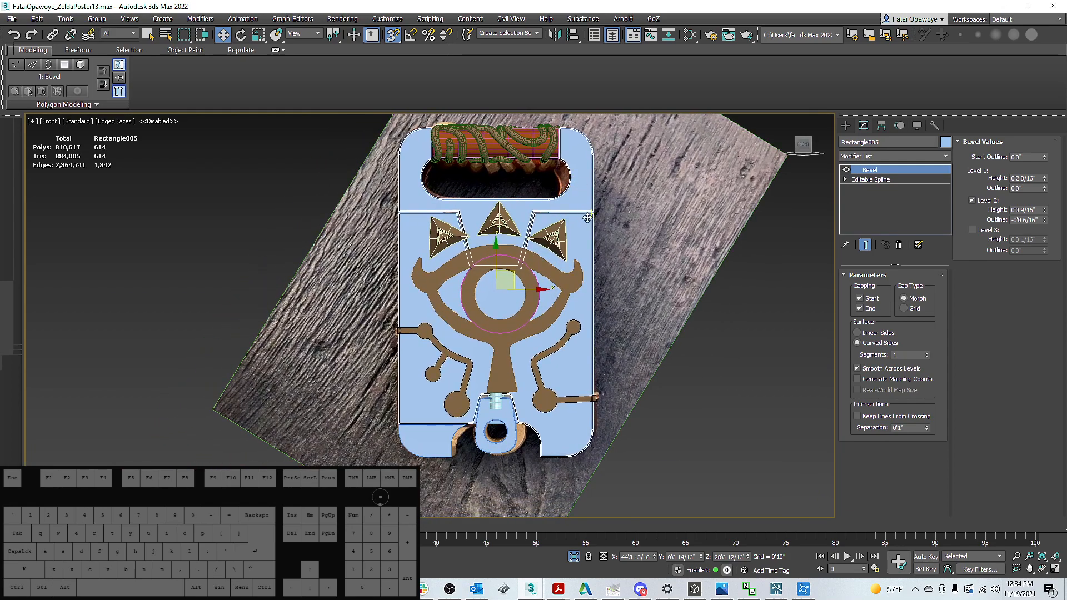
middle_drag(557, 244, 578, 239)
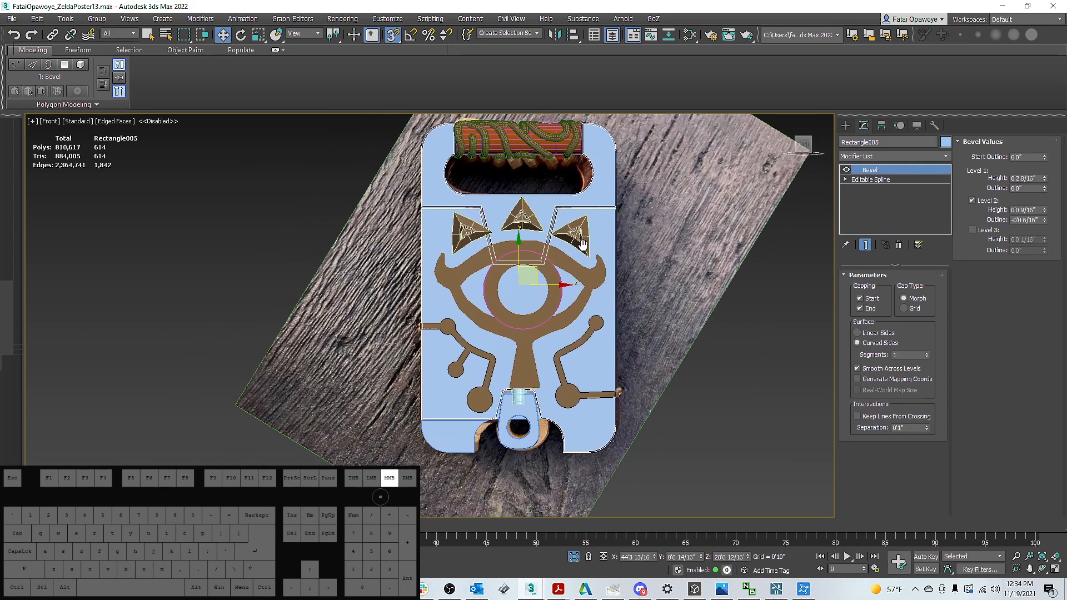
scroll(612, 251, up, 3)
click(903, 155)
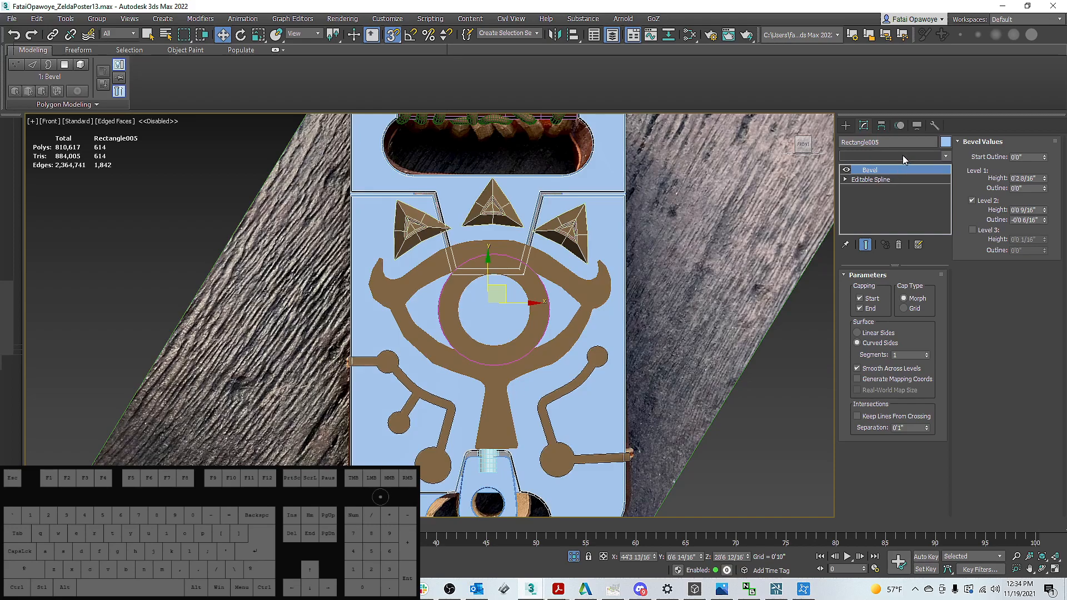
key(e)
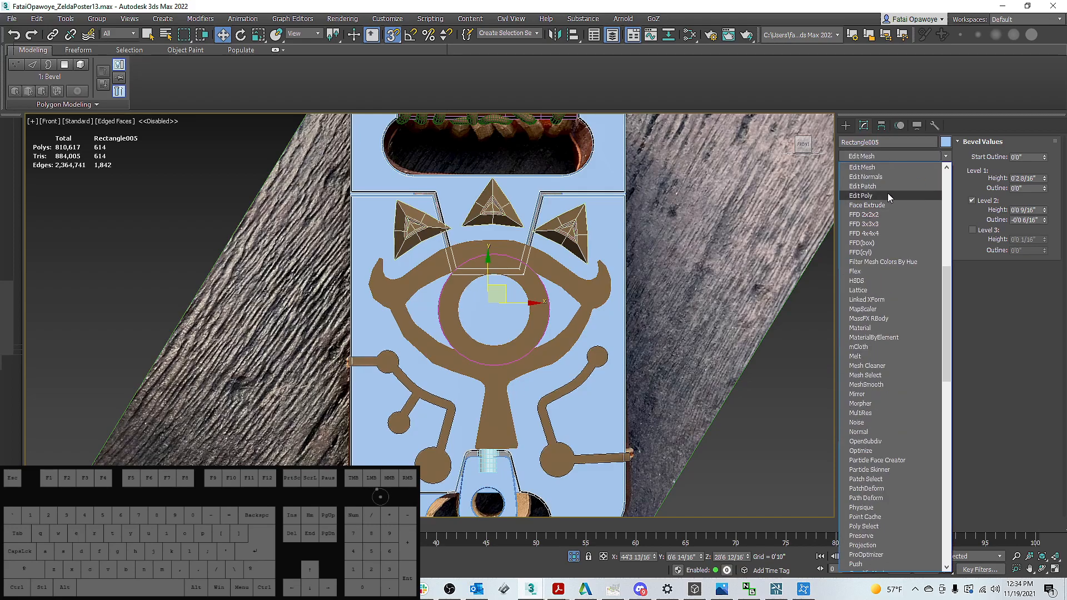
click(868, 197)
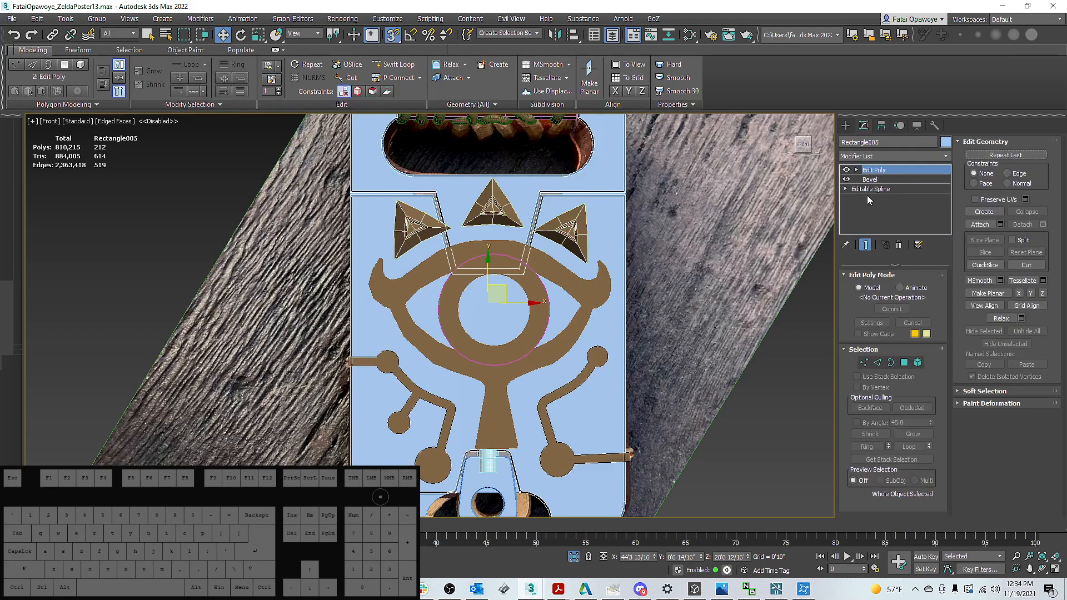
Select the slate's large front polygon, try to scale it, and undo the change
click(904, 363)
click(563, 283)
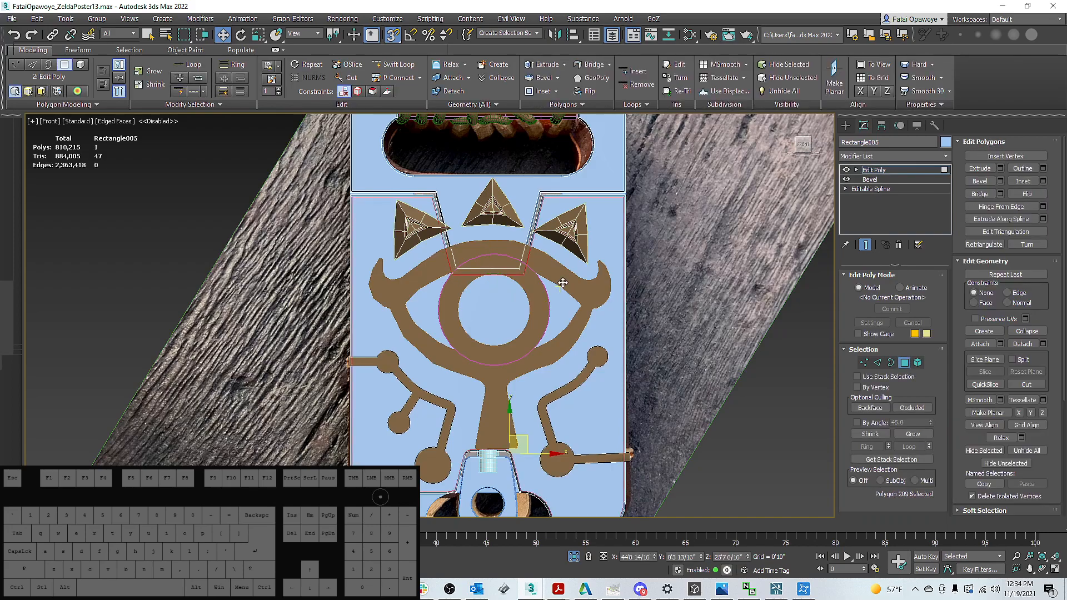
key(r)
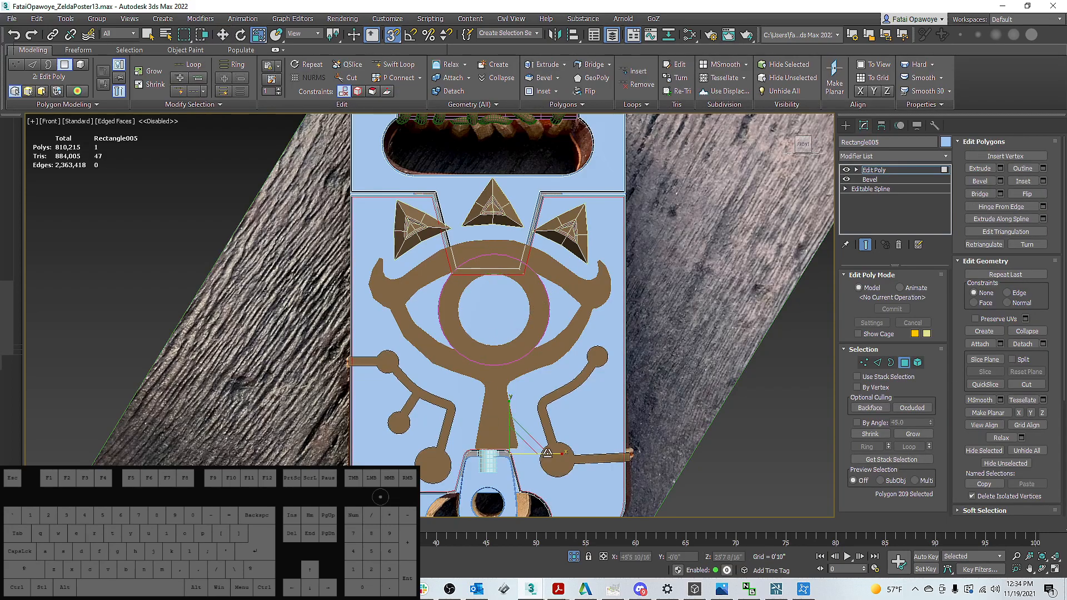
drag(548, 453, 545, 453)
key(ctrl+z)
key(ctrl+z)
Orbit around the slate, return to Polygon mode and try scaling a large face of the body to 106 percent
alt+middle_drag(565, 343, 448, 222)
click(877, 362)
alt+middle_drag(364, 256, 541, 277)
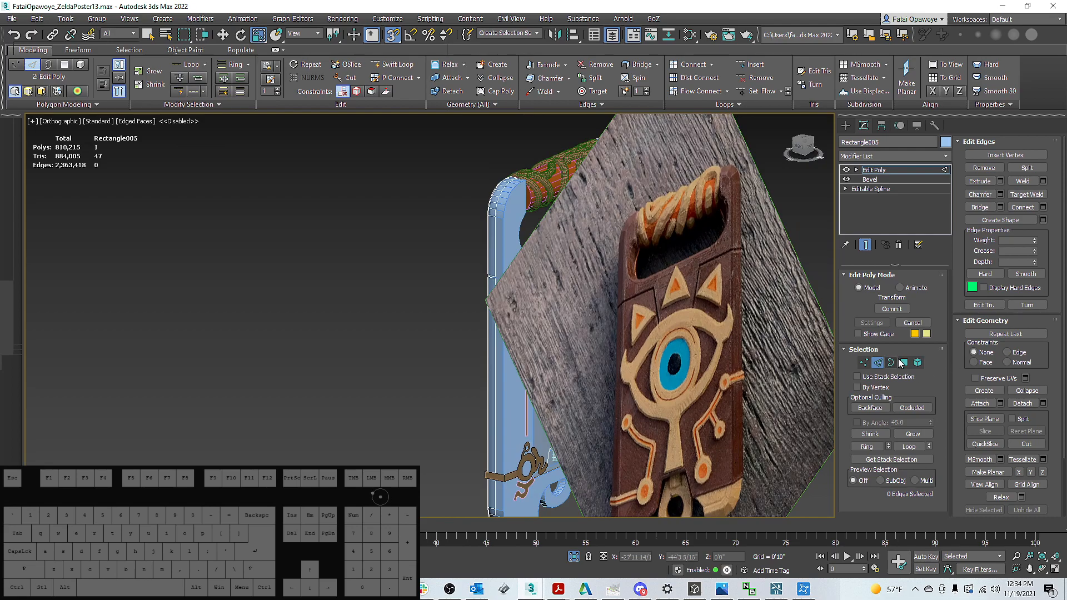
key(4)
alt+middle_drag(730, 361, 560, 436)
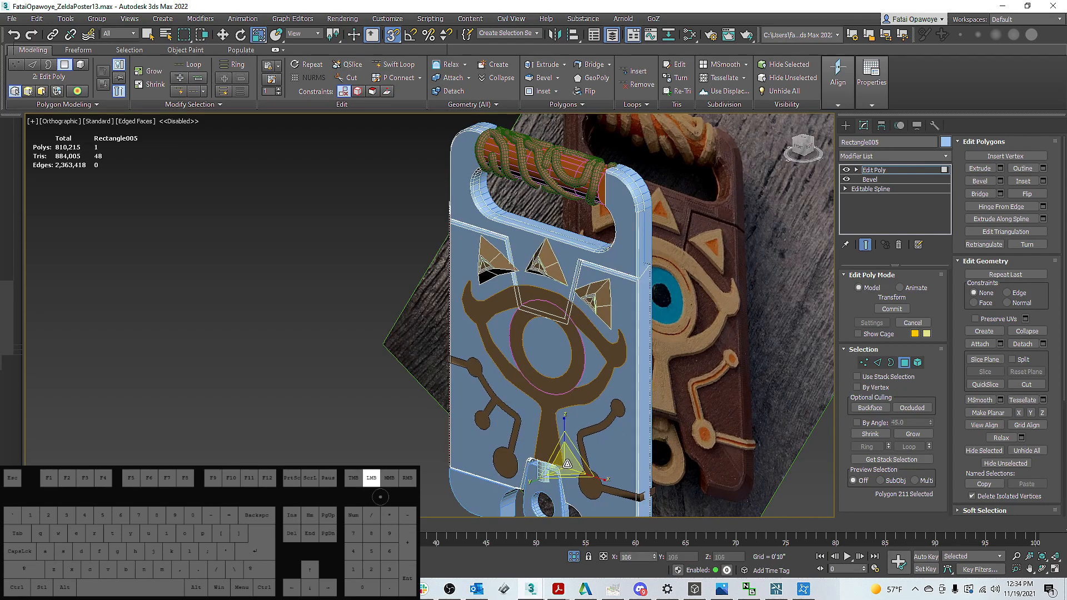
alt+middle_drag(555, 395, 582, 287)
scroll(581, 272, up, 2)
middle_drag(580, 222, 587, 278)
scroll(586, 234, up, 2)
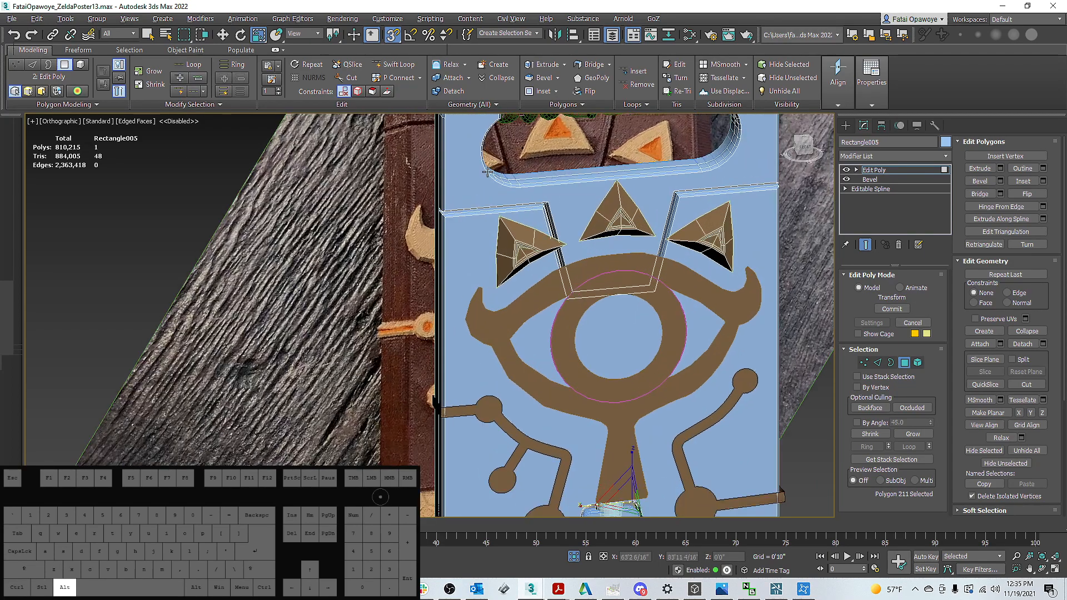
alt+middle_drag(581, 201, 590, 177)
Decline changing the Bevel beneath the Edit Poly modifier and cut Edit Poly from the slate body's stack
click(870, 179)
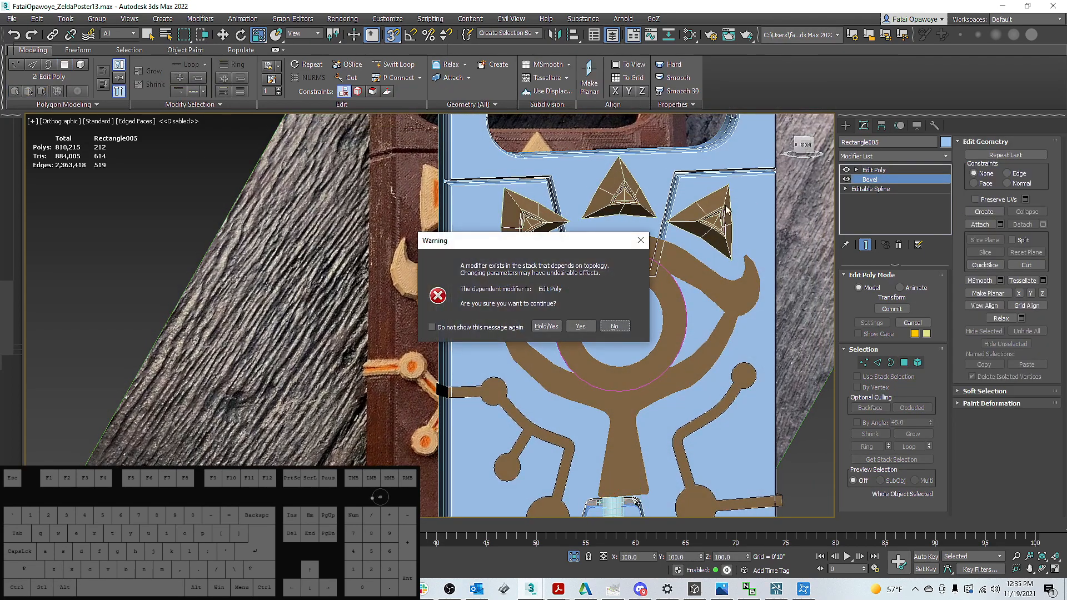
click(641, 240)
alt+middle_drag(641, 240, 619, 220)
right_click(877, 170)
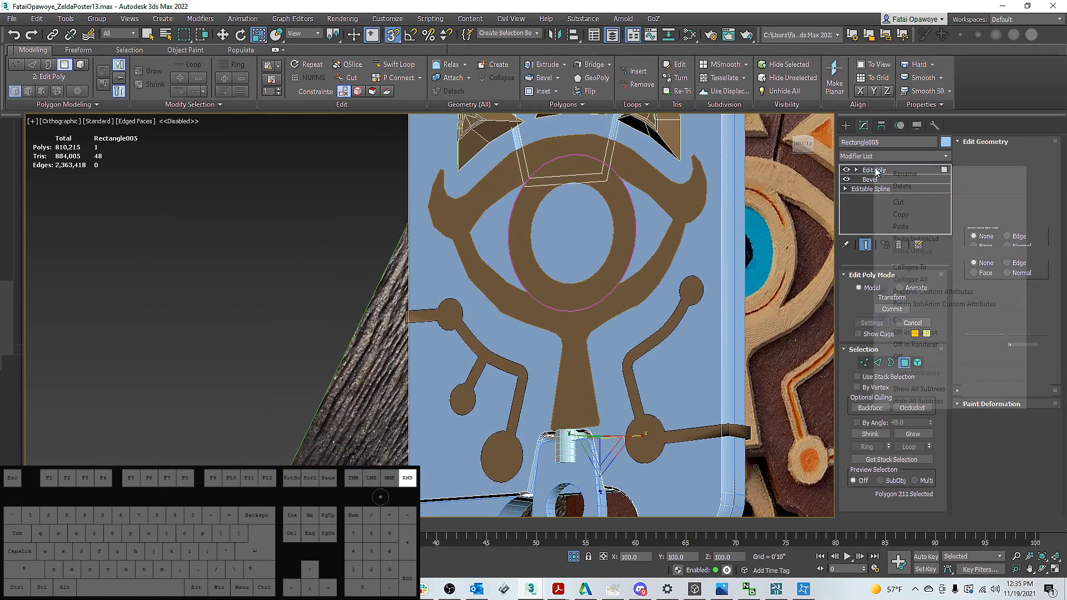
click(872, 174)
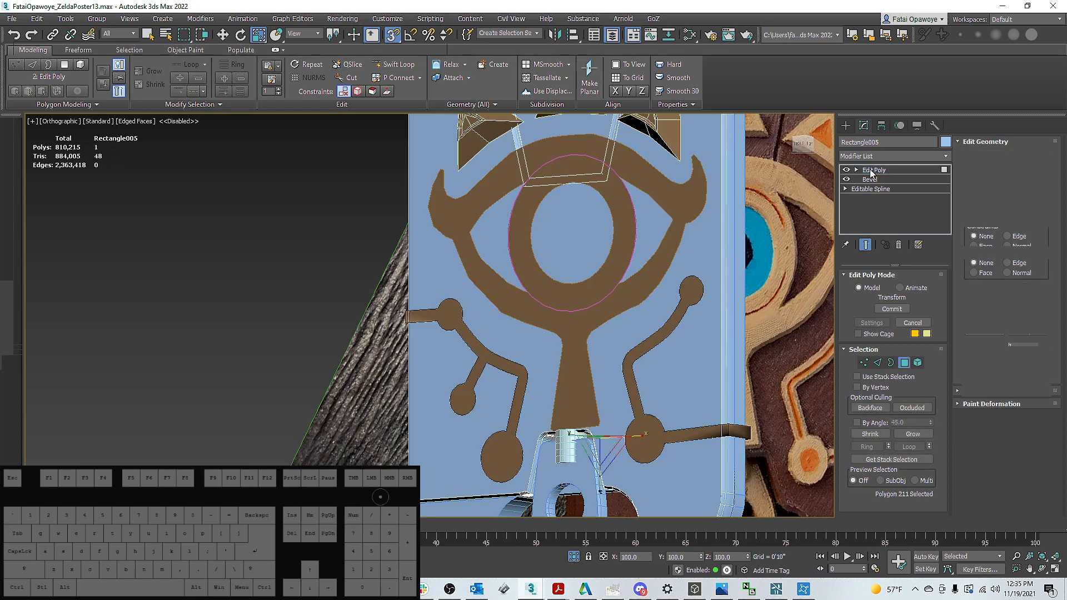
right_click(871, 171)
click(896, 205)
Add a Turn to Poly modifier to the slate body with Keep Polygons Convex and Limit Polygon Size enabled
alt+middle_drag(613, 216, 649, 246)
click(883, 156)
text(t)
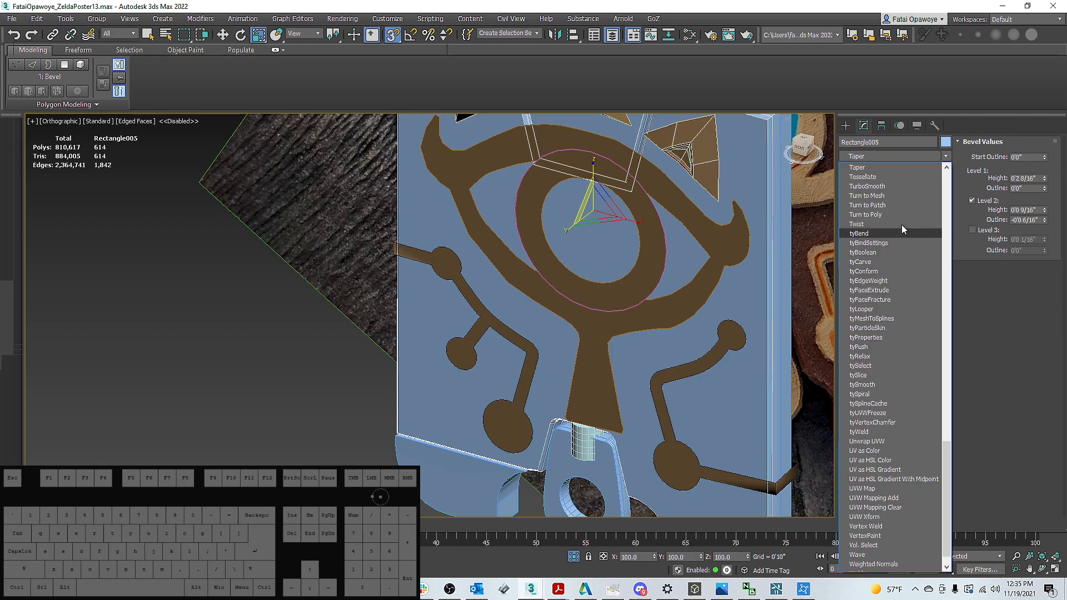
click(902, 215)
click(857, 292)
click(856, 304)
alt+middle_drag(664, 248, 655, 230)
Return to the Bevel beneath Turn to Poly and set its Level 2 outline to -0'3 6/16"
click(871, 179)
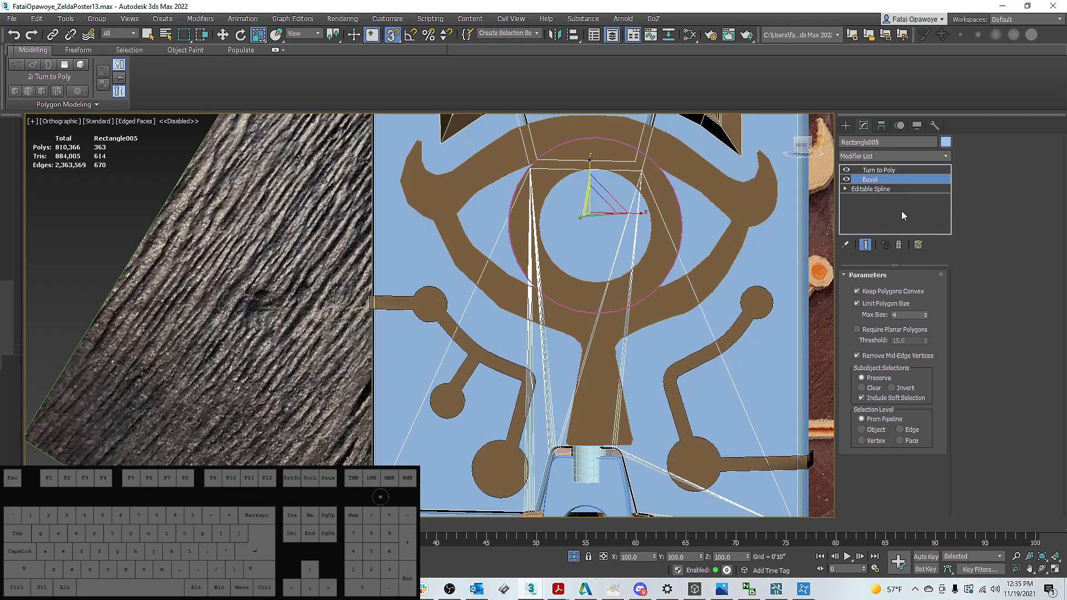
alt+middle_drag(750, 247, 739, 237)
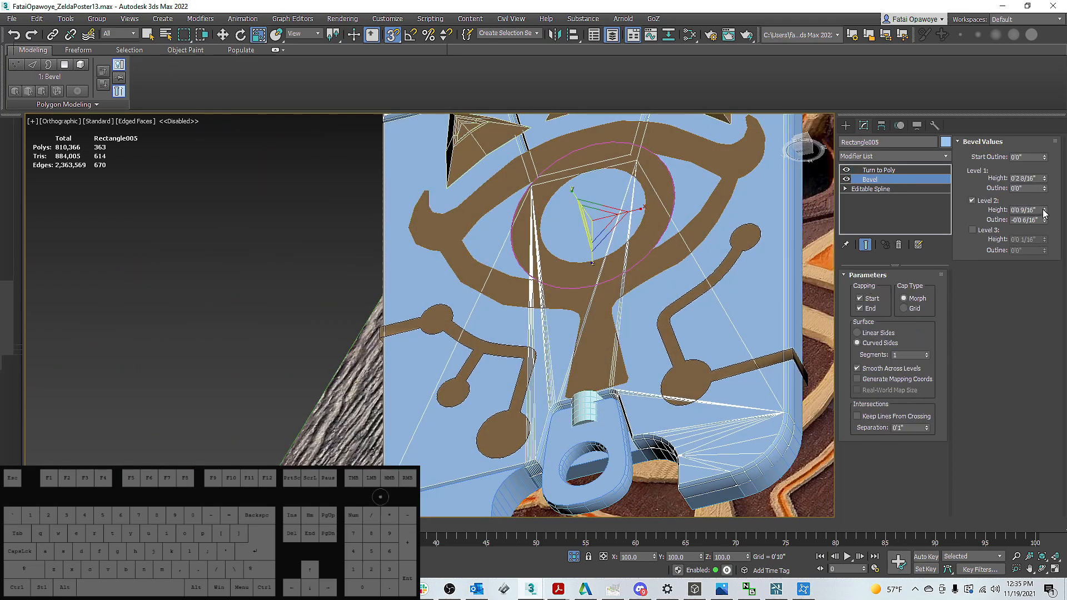
alt+middle_drag(720, 152, 735, 173)
drag(1045, 225, 1043, 229)
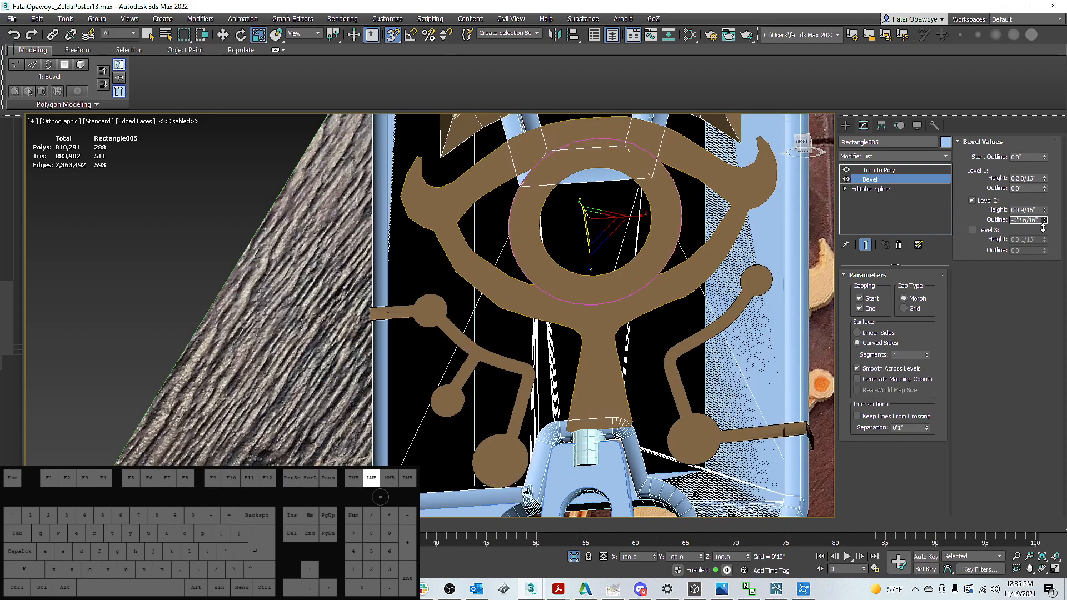
Examine the exaggerated bevel's overlapping faces around the lower cutout and the slate's front panels
alt+middle_drag(688, 121, 717, 128)
middle_drag(679, 247, 669, 83)
alt+middle_drag(642, 270, 638, 235)
scroll(576, 257, up, 8)
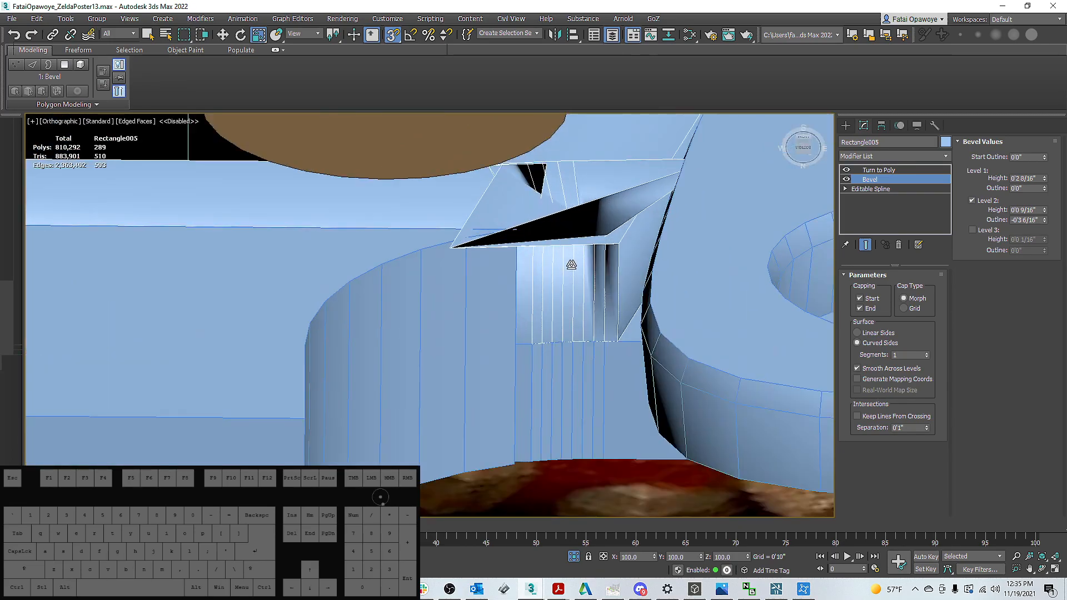
scroll(575, 217, down, 8)
alt+middle_drag(575, 214, 567, 319)
scroll(562, 218, down, 3)
alt+middle_drag(612, 289, 637, 256)
middle_drag(636, 257, 674, 358)
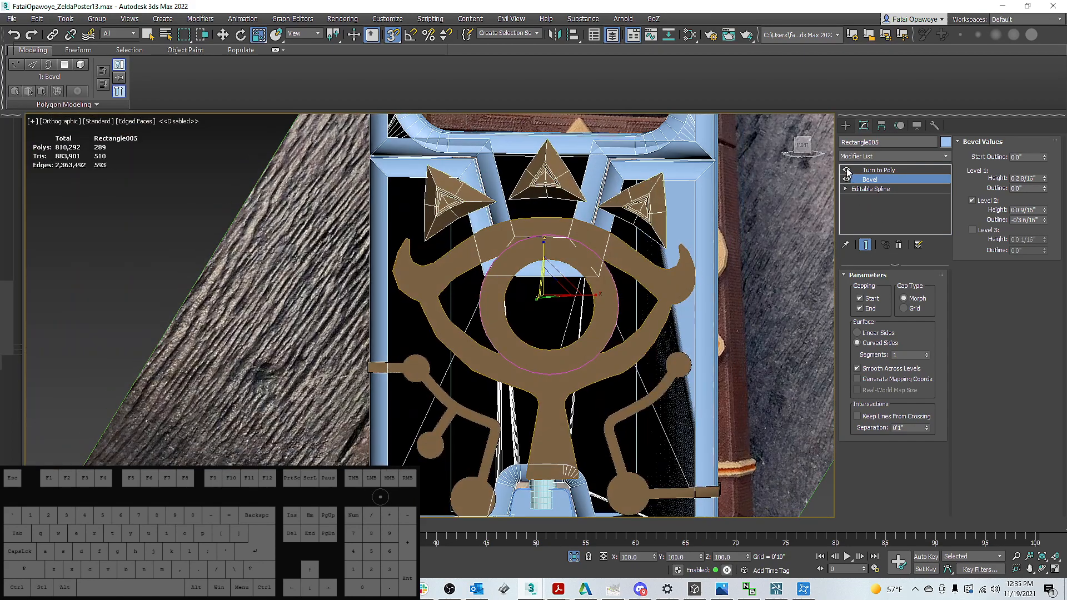
Turn off Turn to Poly and set the Bevel's Level 1 outline to -0'2 3/16" and Level 2 outline to 0'0 12/16"
alt+middle_drag(656, 150, 644, 205)
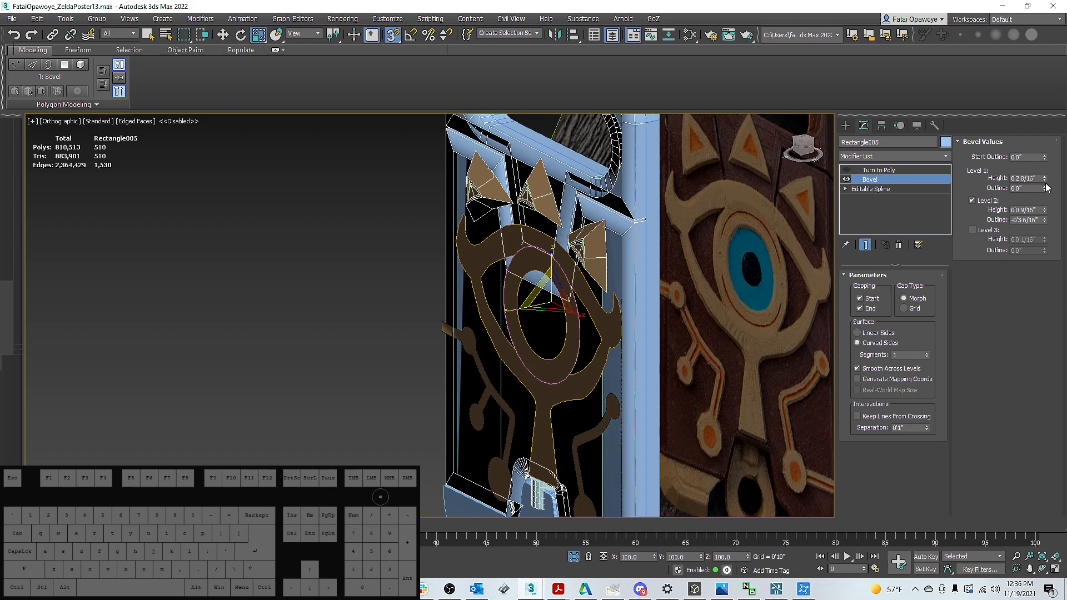
right_click(1045, 221)
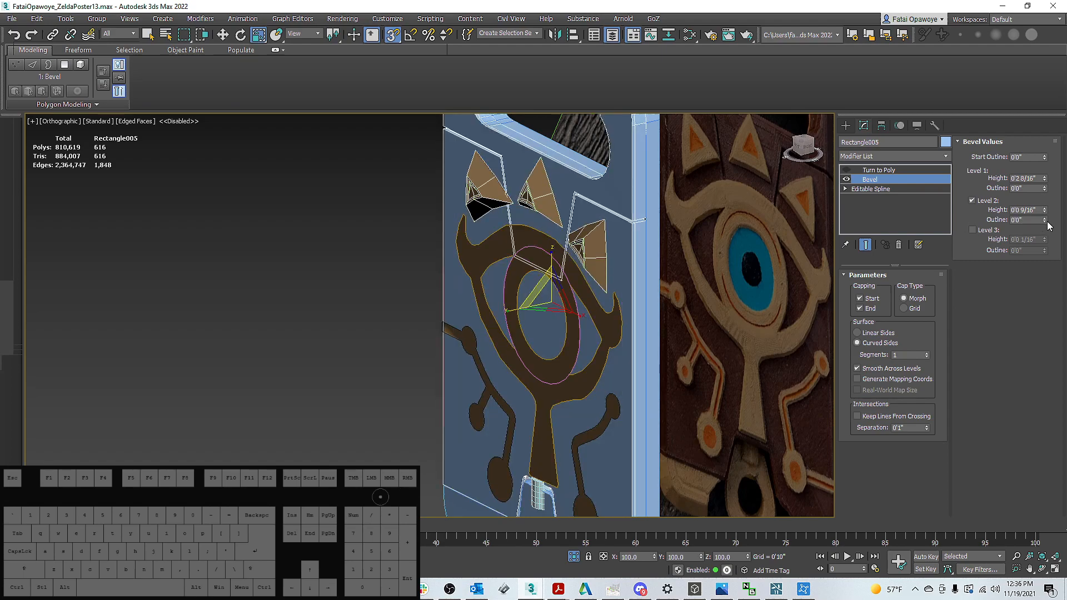
drag(1045, 220, 1046, 194)
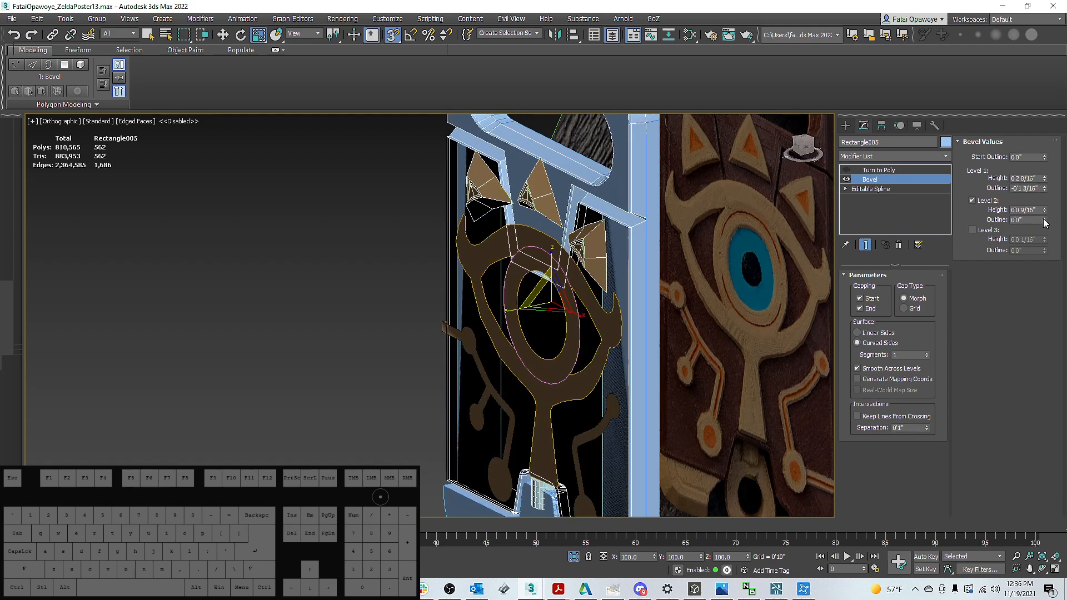
drag(1048, 224, 1046, 217)
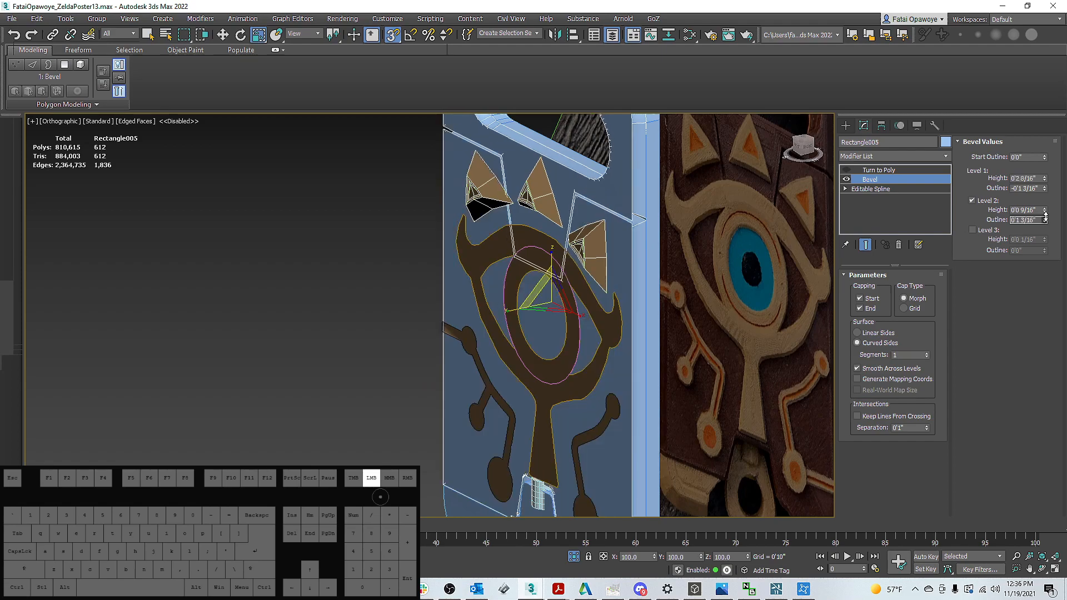
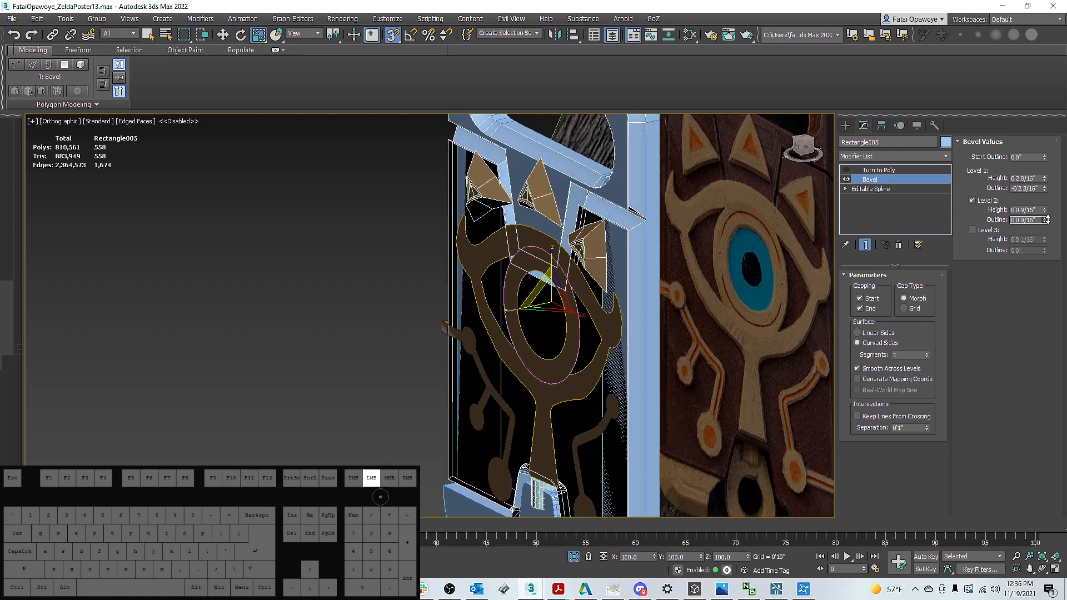
alt+middle_drag(637, 192, 835, 192)
scroll(684, 175, down, 5)
scroll(697, 174, up, 5)
Disable Level 2 of the slate body's Bevel and set the Level 1 outline to -0'2"
click(971, 201)
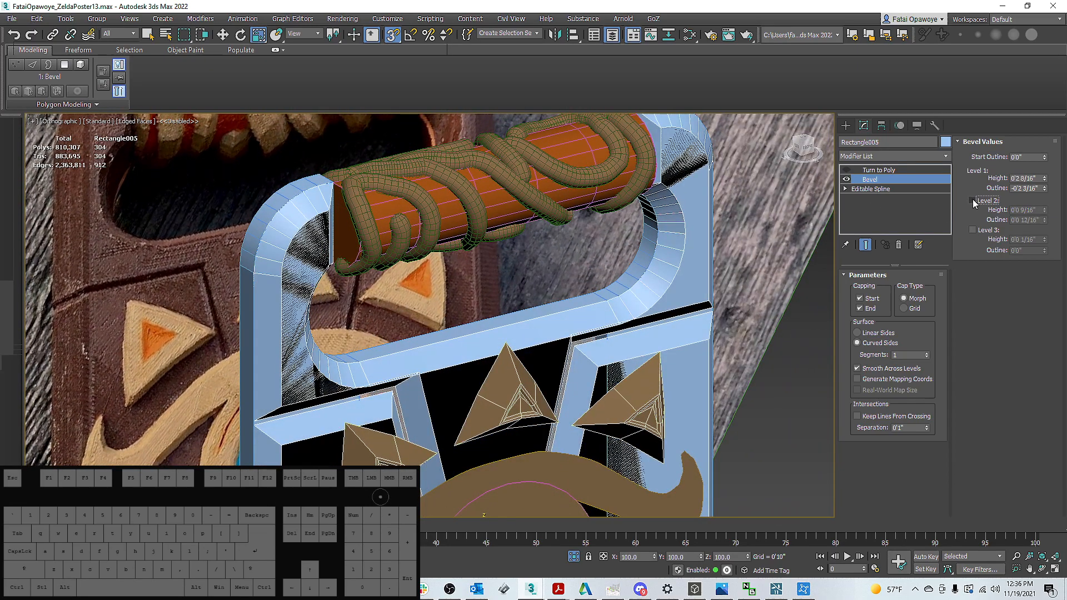
alt+middle_drag(750, 203, 713, 222)
scroll(701, 178, down, 3)
scroll(717, 230, up, 6)
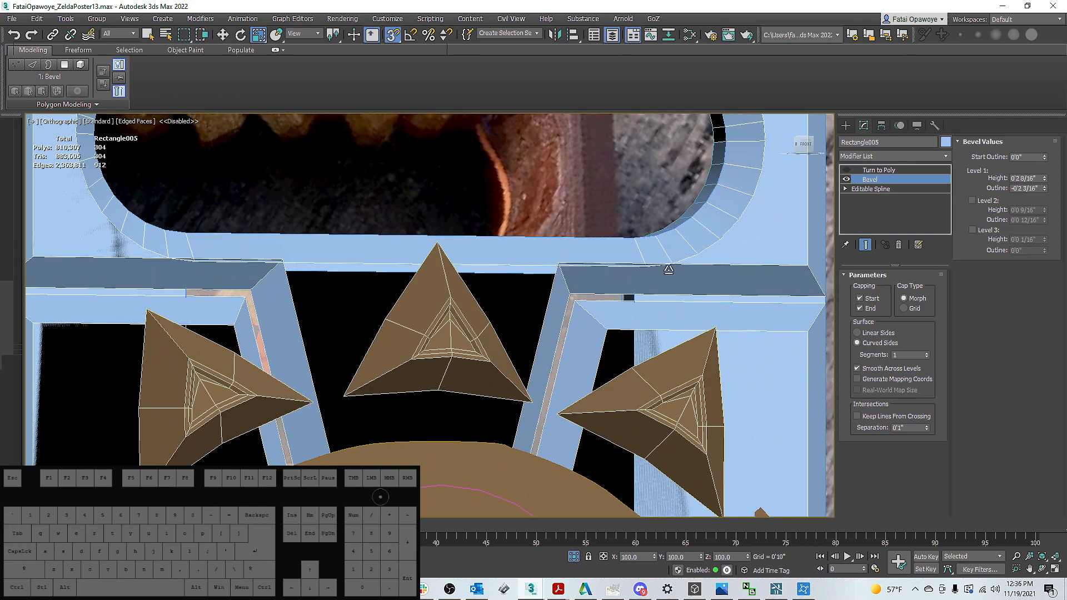
middle_drag(663, 269, 632, 258)
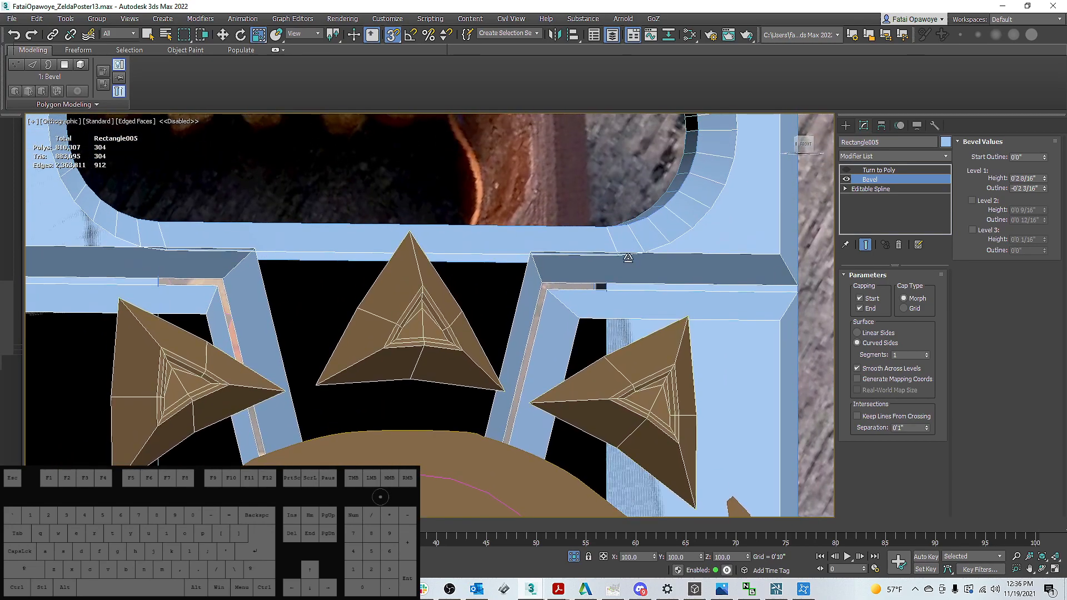
drag(1045, 189, 1045, 190)
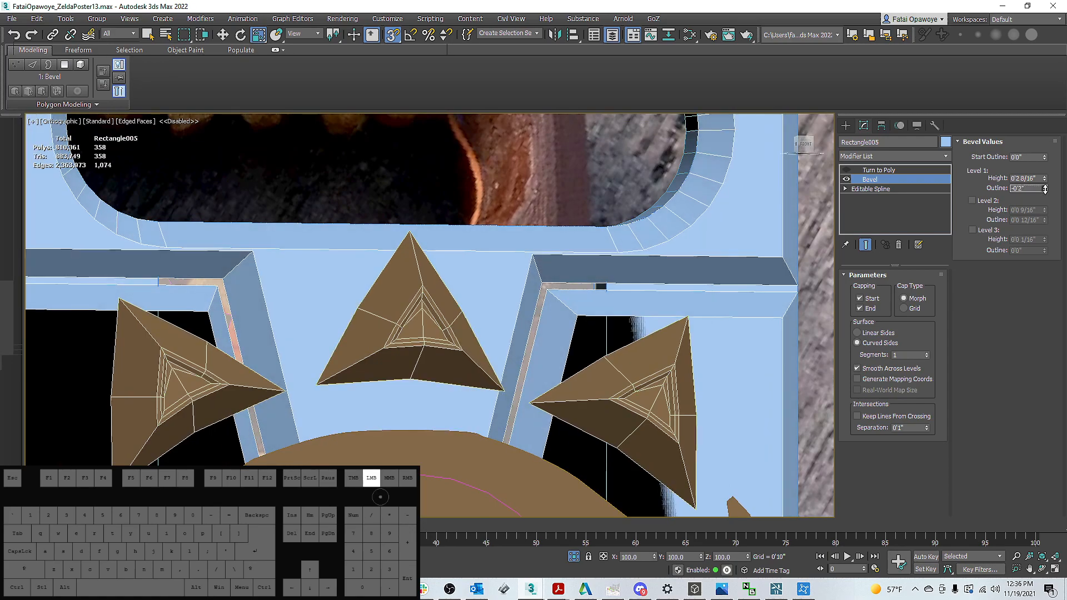
Examine the single-level bevel along the panel grooves, the handle opening and the slate's lower cutout
scroll(739, 269, up, 2)
scroll(715, 220, down, 8)
middle_drag(734, 266, 693, 157)
scroll(693, 157, down, 4)
alt+middle_drag(654, 234, 639, 236)
scroll(717, 310, up, 6)
alt+middle_drag(722, 310, 696, 317)
scroll(713, 271, down, 3)
scroll(723, 204, up, 3)
middle_drag(726, 229, 723, 255)
alt+middle_drag(723, 255, 740, 220)
scroll(706, 227, down, 3)
middle_drag(681, 235, 667, 286)
scroll(677, 302, up, 3)
scroll(665, 285, down, 4)
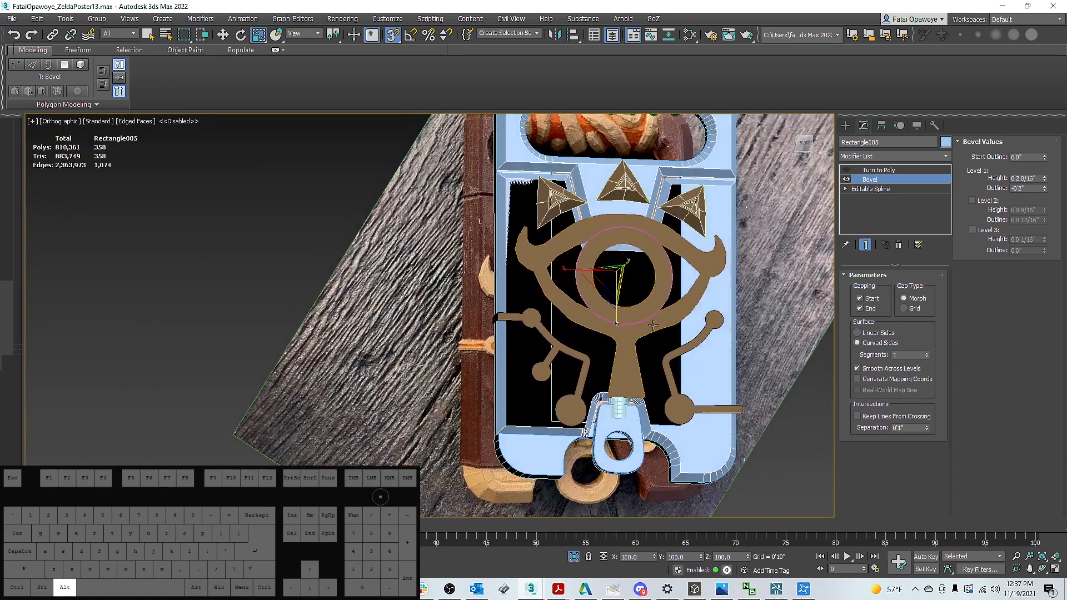
Select the eye symbol, the beveled piece behind it and the slate body in turn, and compare the body's grooves with the reference
click(716, 266)
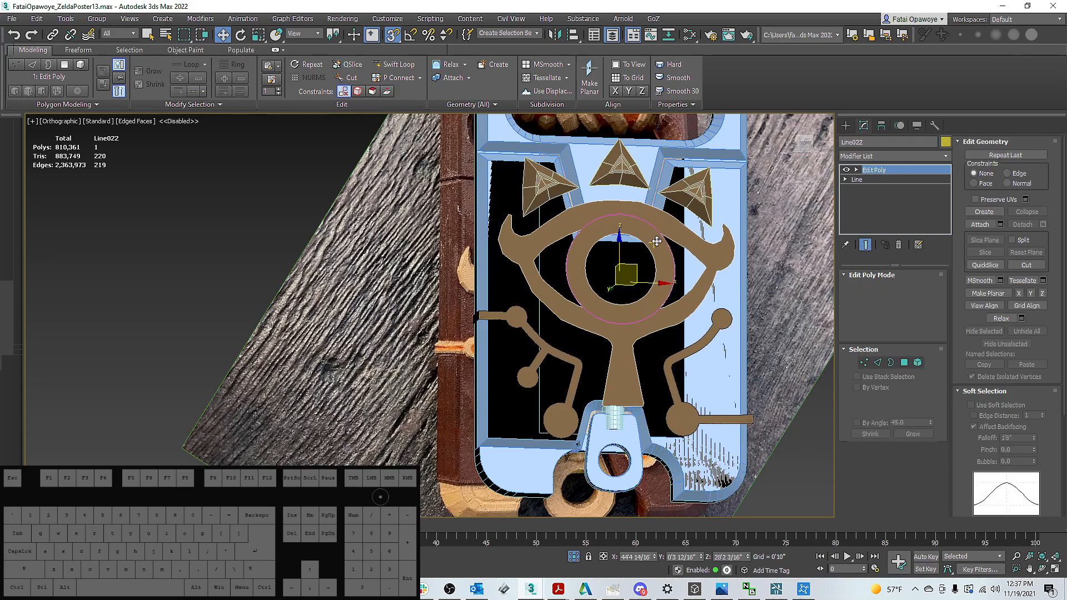
click(733, 278)
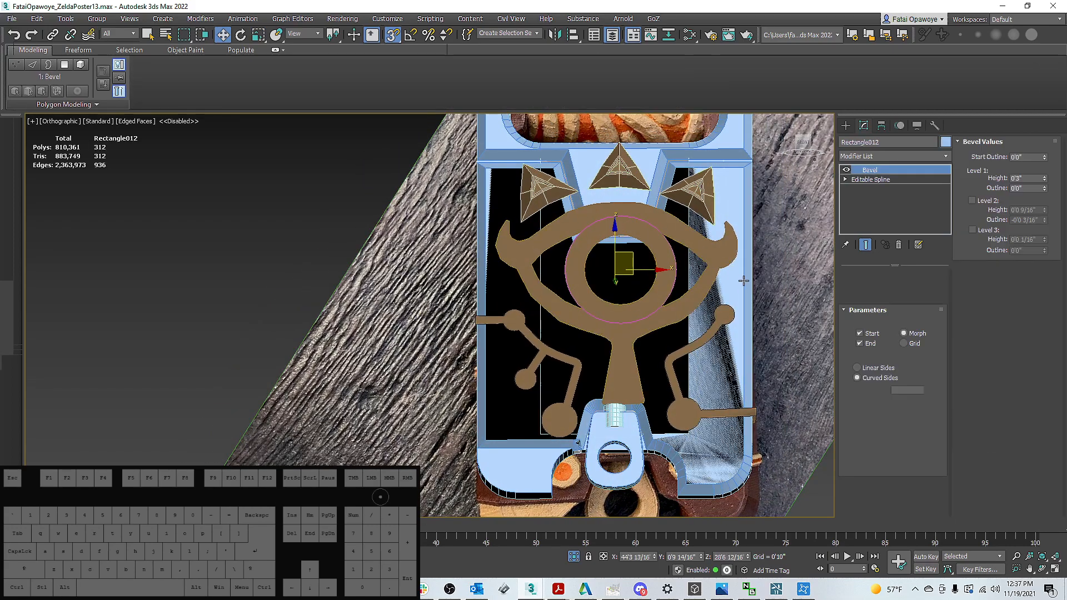
alt+middle_drag(732, 278, 723, 288)
alt+middle_drag(745, 276, 702, 265)
click(710, 168)
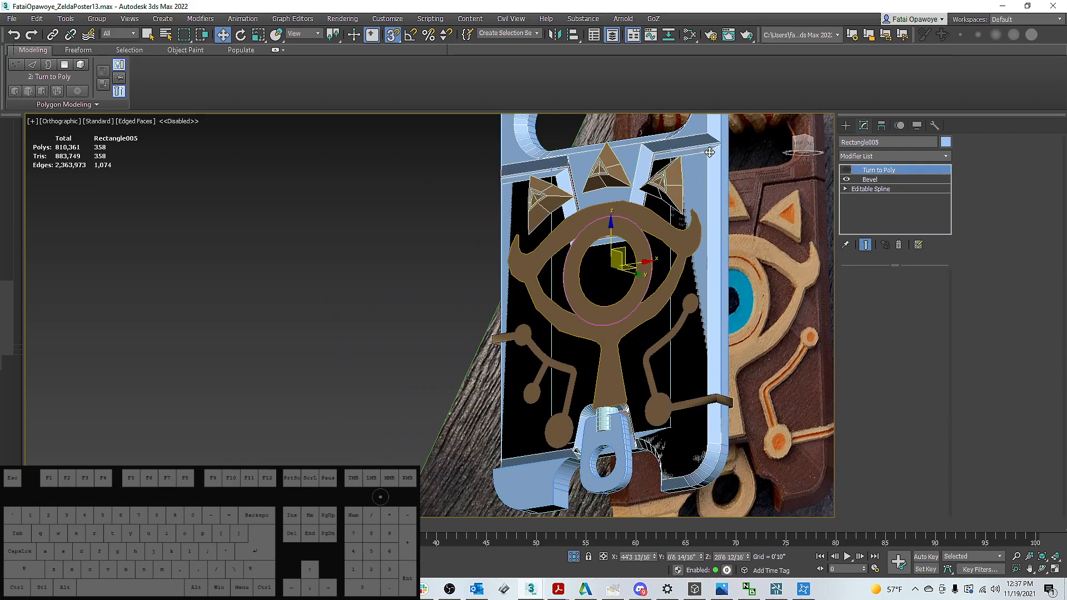
alt+middle_drag(712, 169, 759, 236)
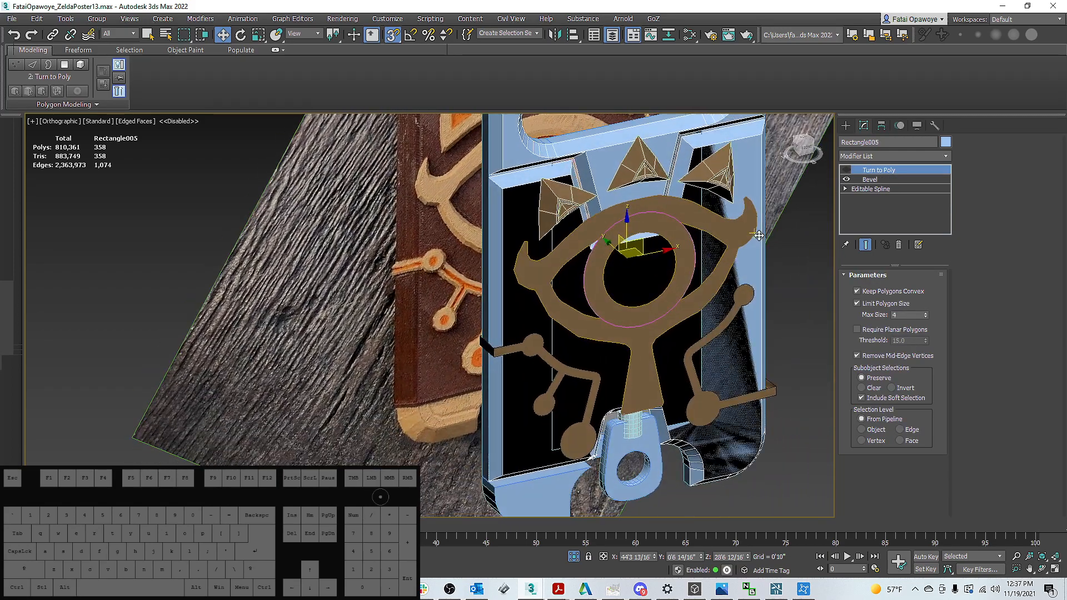
scroll(762, 180, down, 3)
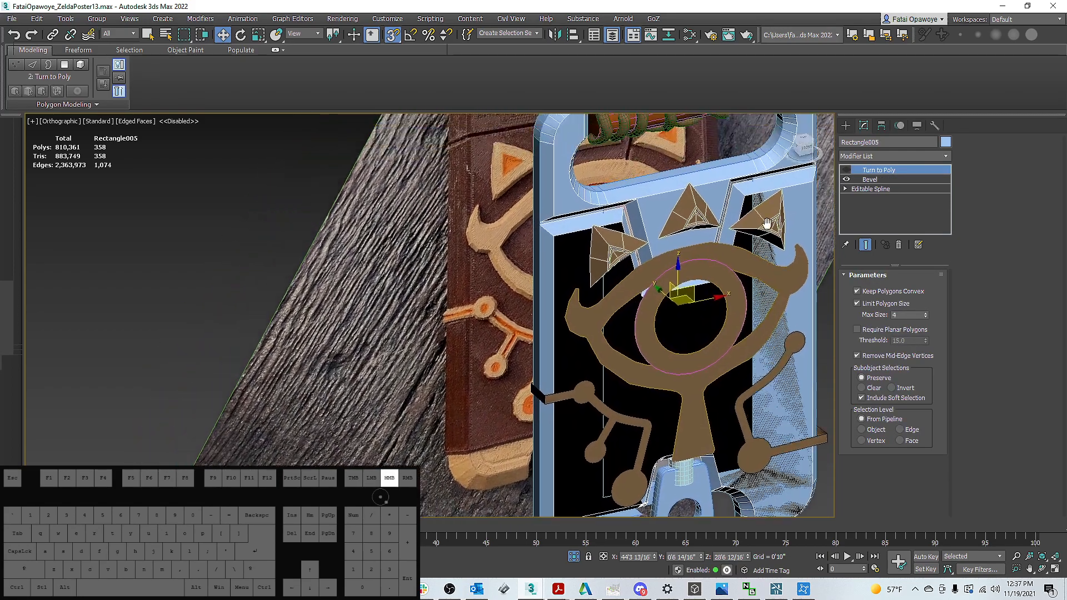
scroll(696, 213, up, 3)
alt+middle_drag(692, 208, 575, 233)
scroll(661, 166, down, 3)
Re-enable the Bevel's Level 2 and turn on Level 3, with outlines of 0'0 9/16" for Level 1 and -0'0 3/16" for Level 2
click(864, 180)
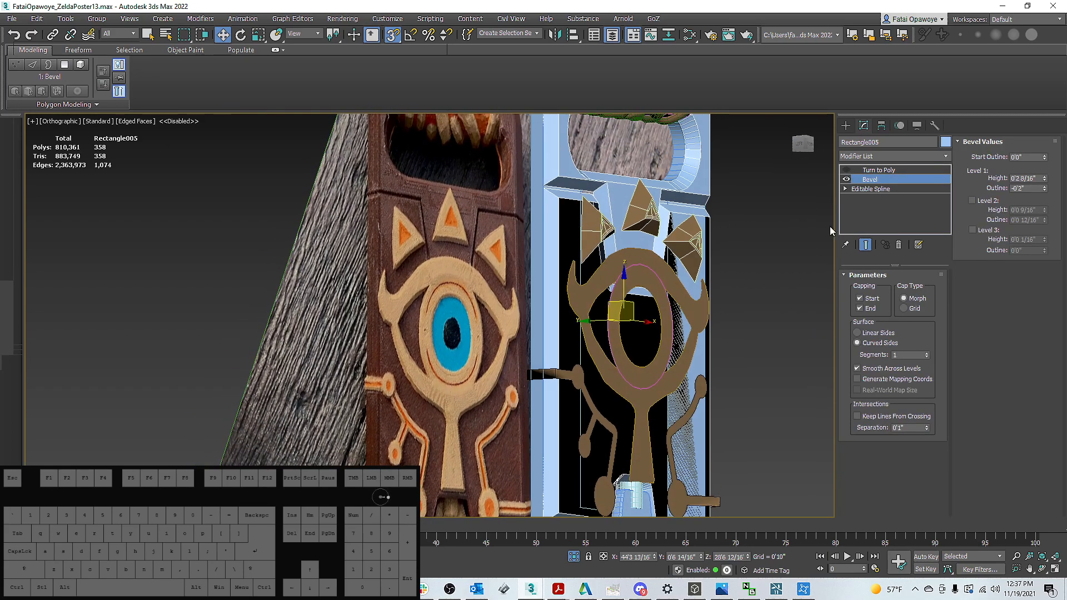
click(973, 200)
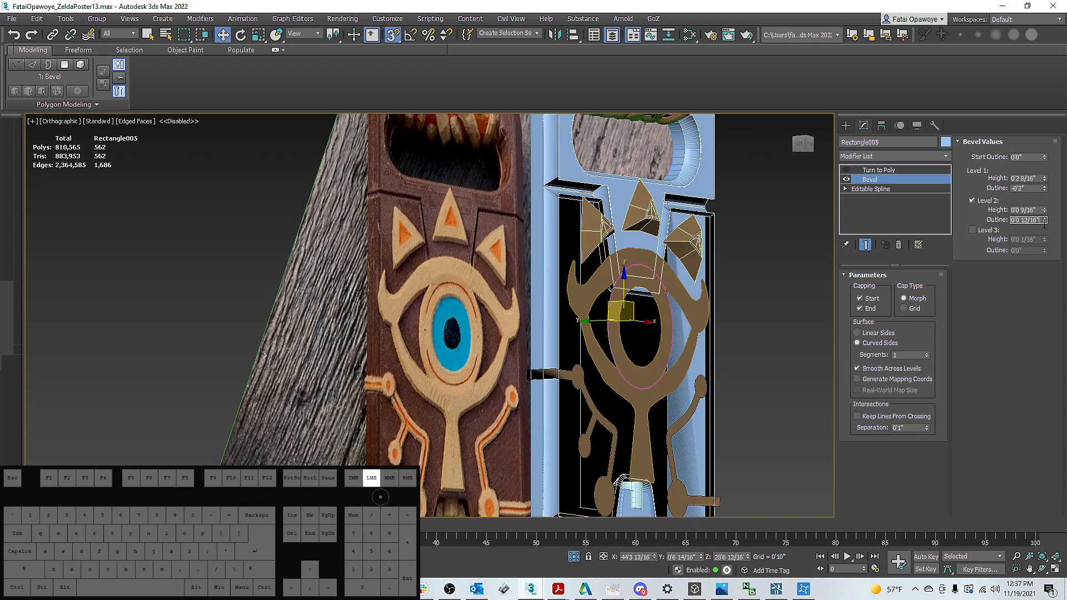
drag(1047, 220, 1046, 187)
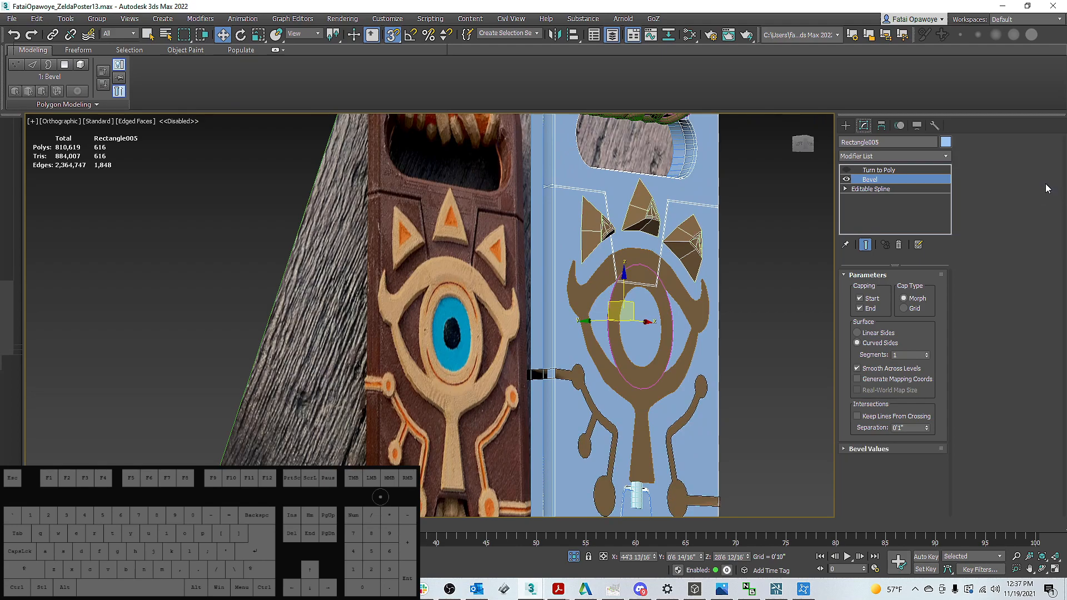
drag(864, 449, 1030, 222)
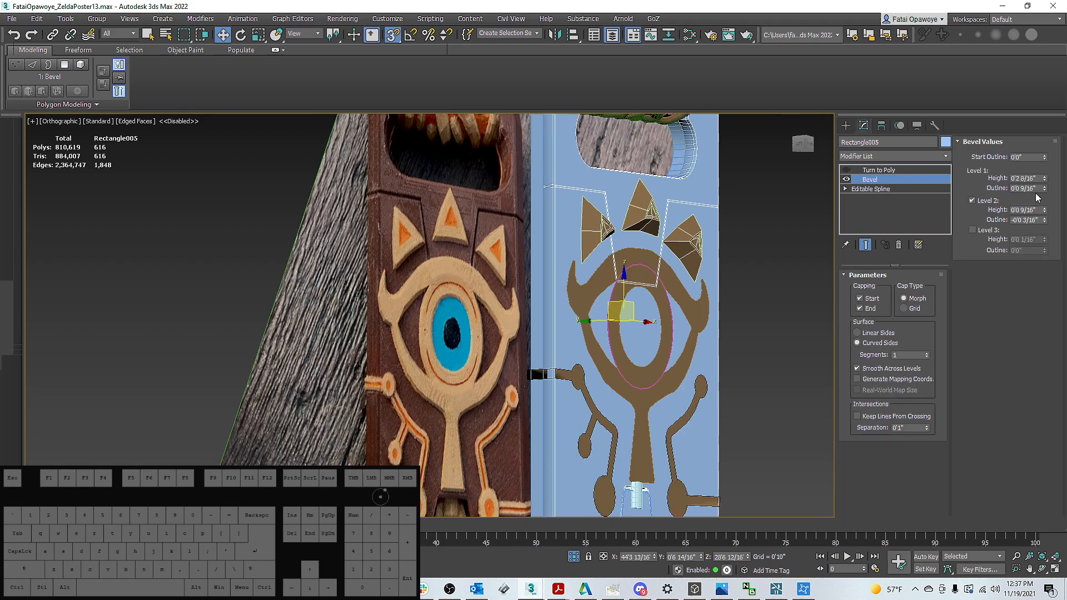
click(976, 198)
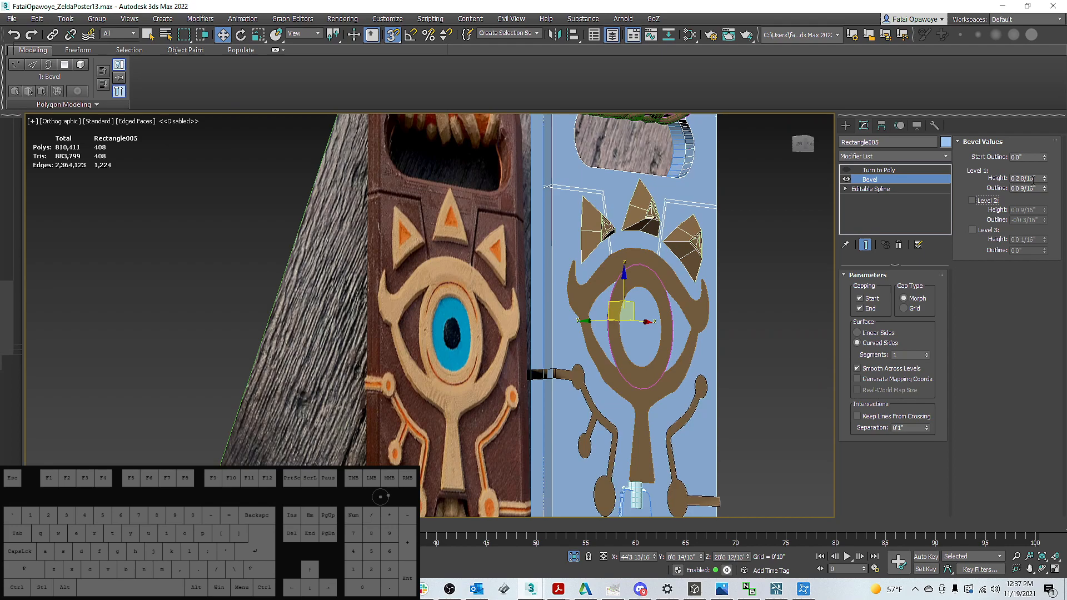
click(972, 200)
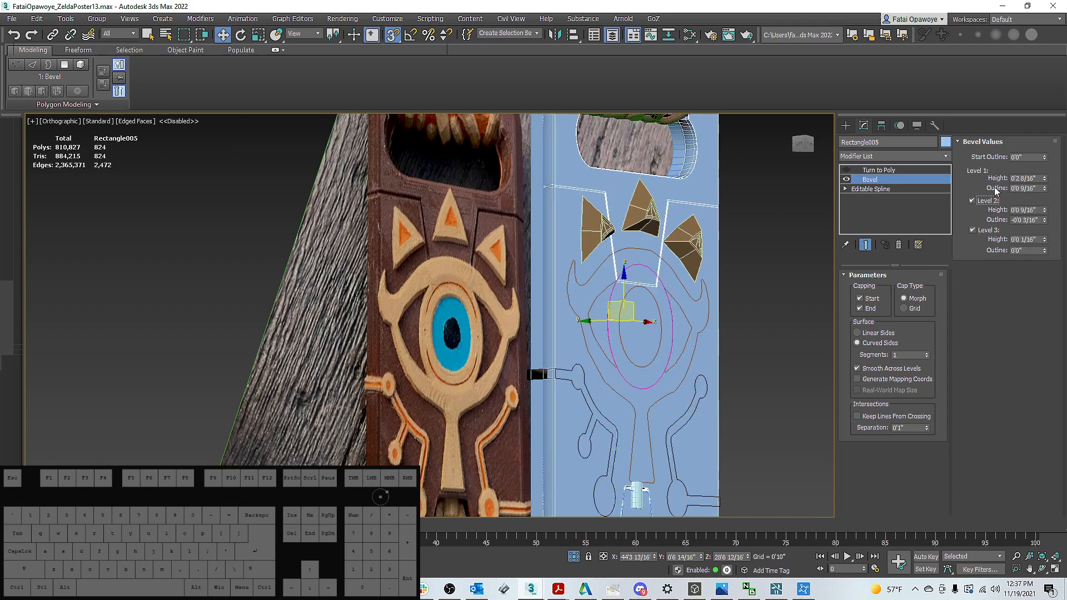
Set the Bevel's Level 1 height to 0'2" and its outline to 0, and readjust the Level 2 outline
right_click(1044, 179)
right_click(1045, 189)
drag(1044, 177, 1040, 178)
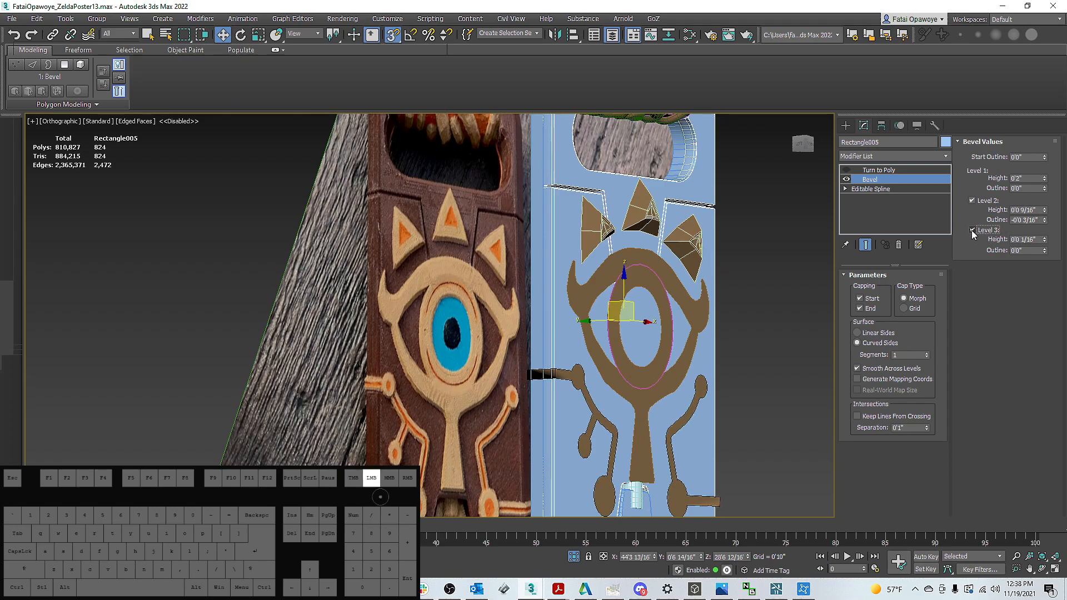
drag(1042, 221, 1044, 224)
Add an Edit Poly modifier to the slate body between Bevel and Turn to Poly
alt+middle_drag(700, 194, 680, 179)
middle_drag(664, 317, 665, 234)
scroll(593, 315, up, 4)
middle_drag(593, 314, 810, 186)
scroll(585, 260, down, 3)
click(914, 156)
key(e)
click(887, 195)
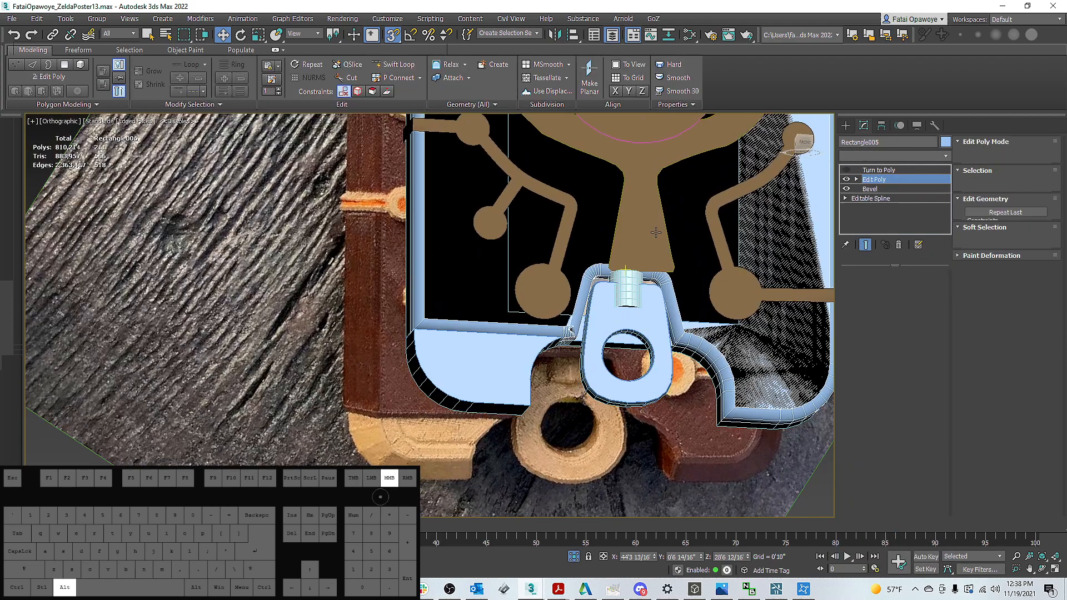
Select the edge loop beside the triangular gap at the lower cutout's corner, next to the metal loop piece
scroll(580, 298, up, 5)
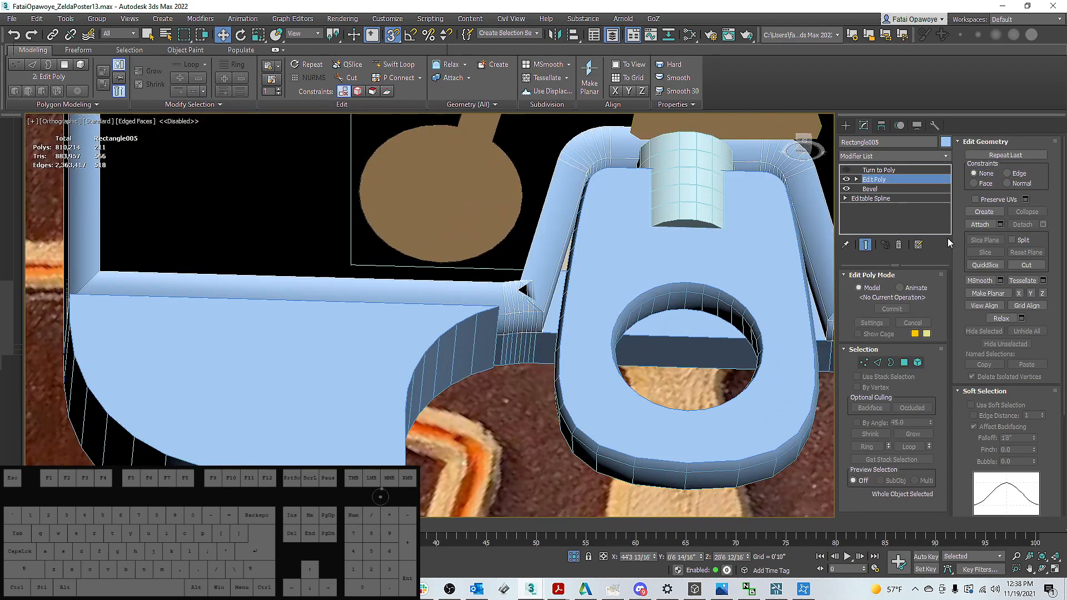
middle_drag(572, 348, 595, 356)
key(2)
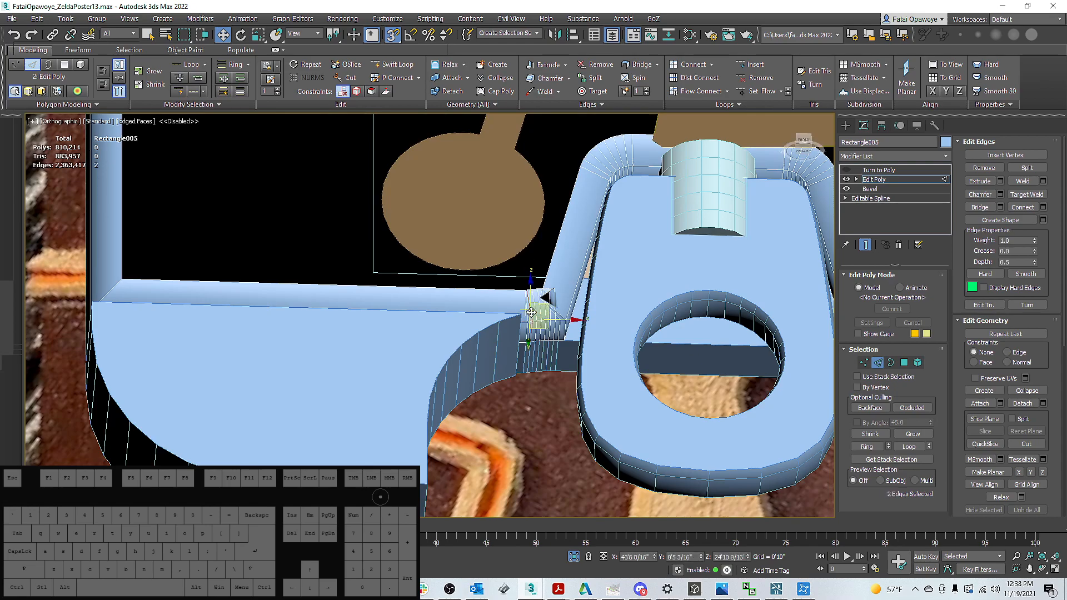
scroll(538, 289, up, 2)
scroll(550, 334, down, 4)
scroll(553, 337, up, 7)
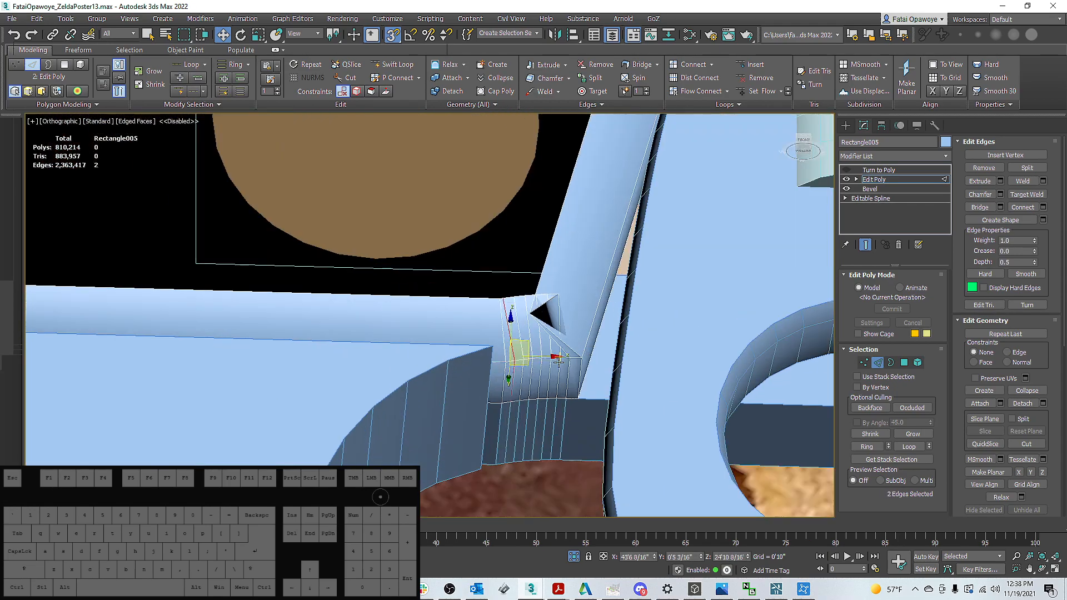
double_click(564, 339)
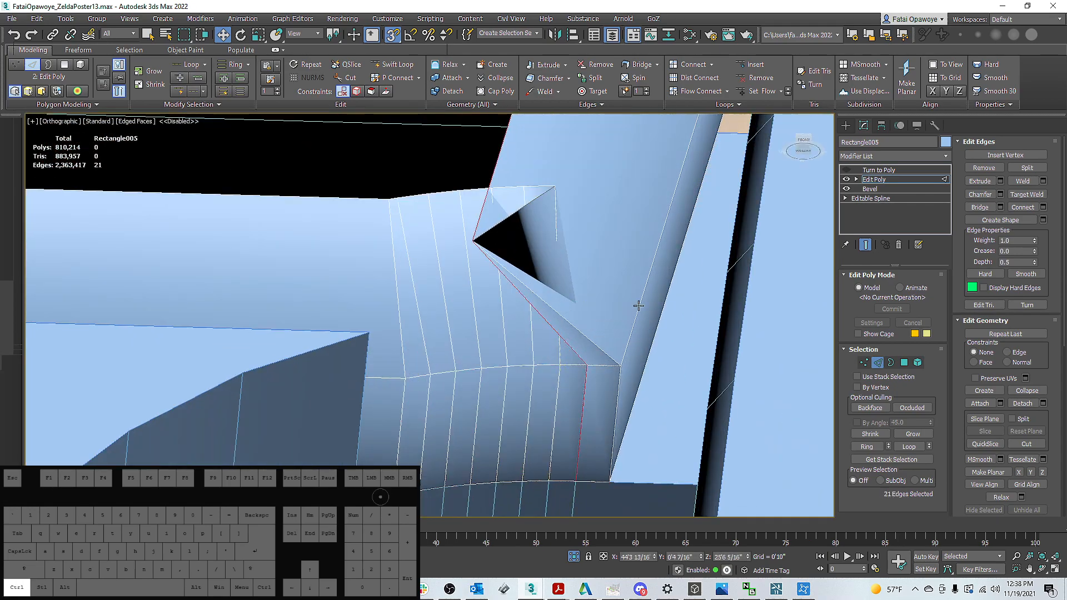
Remove the selected edges at the frame's inner corner and target-weld the stray vertex to close the gap
key(ctrl+BackSpace)
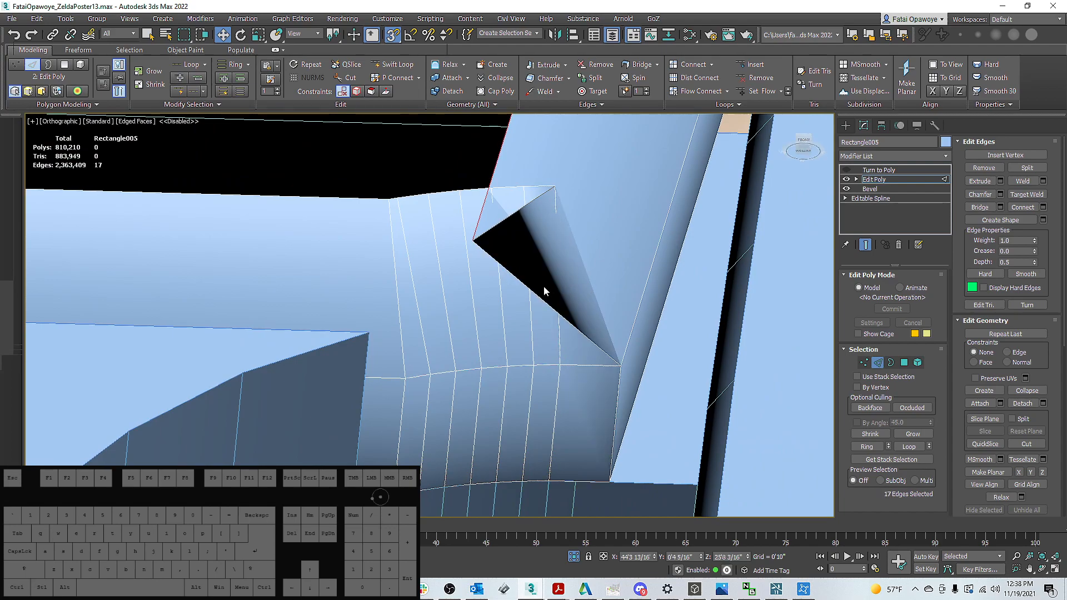
right_click(619, 239)
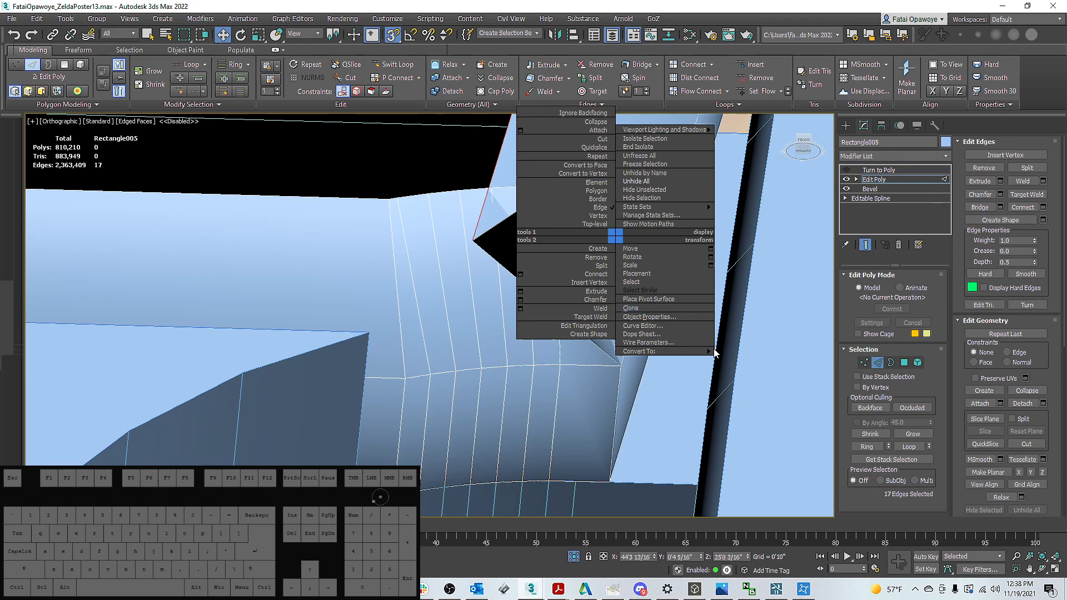
key(1)
right_click(641, 310)
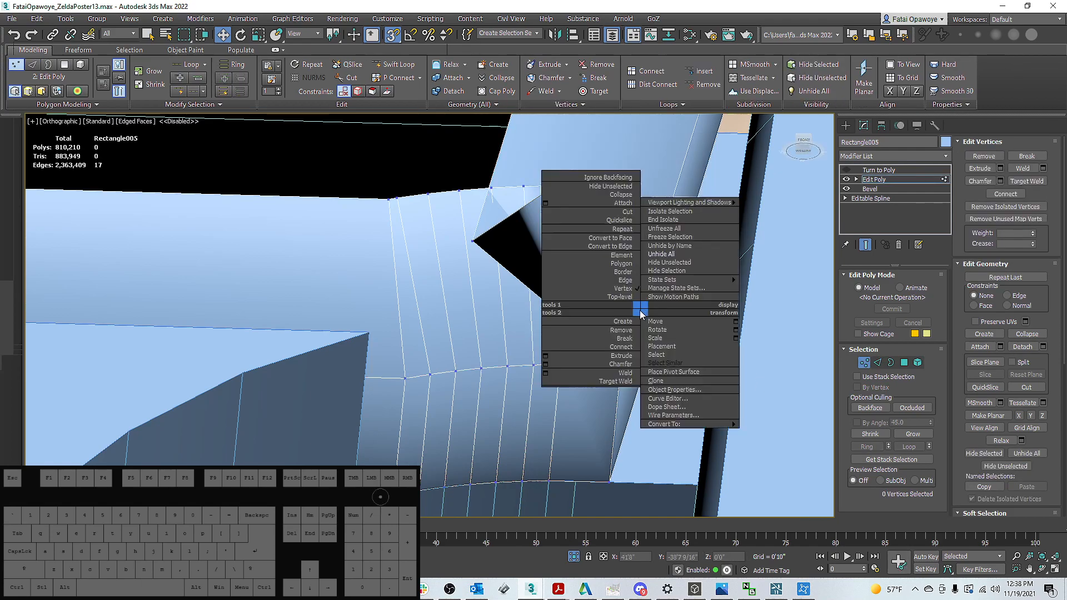
click(576, 381)
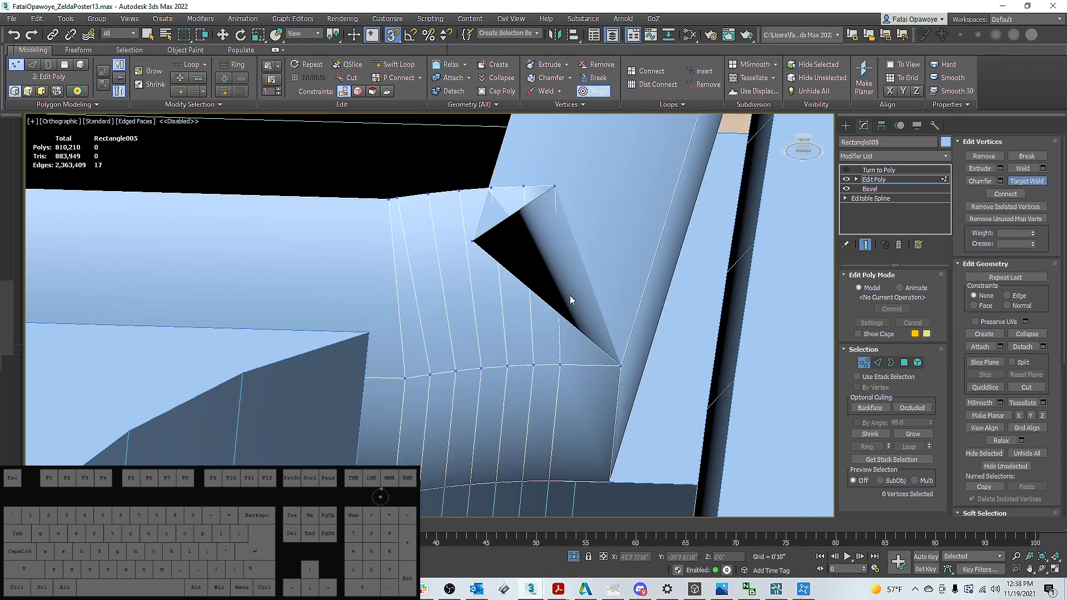
click(552, 185)
Examine the welded corner and the surrounding frame, eye emblem and handle opening of the slate model
scroll(566, 233, down, 5)
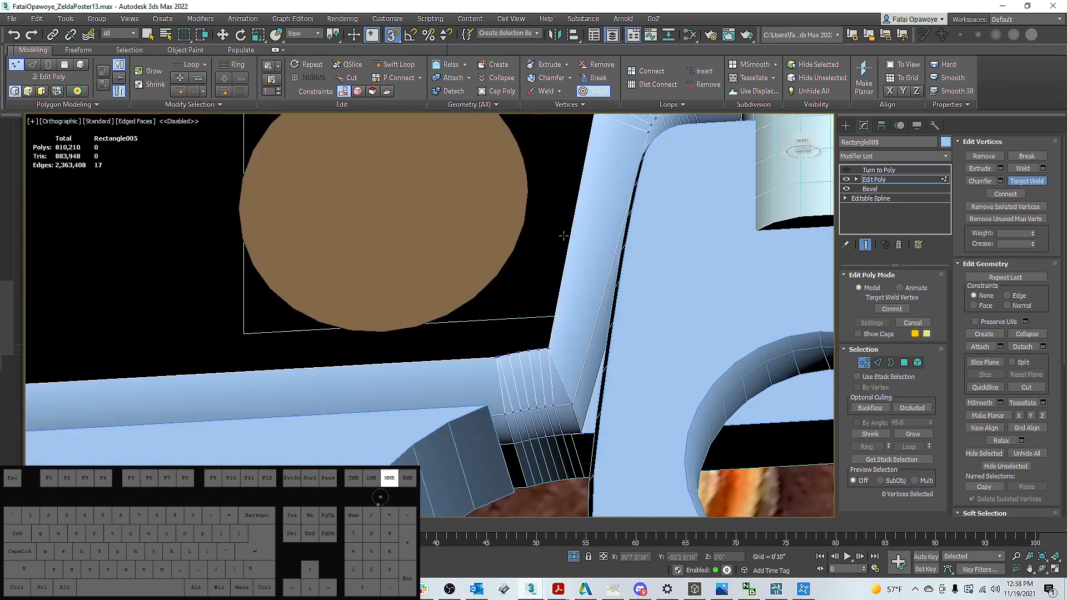
middle_drag(563, 236, 567, 221)
scroll(498, 353, up, 5)
scroll(510, 328, down, 13)
mouse_move(627, 275)
middle_down()
mouse_move(610, 286)
mouse_move(644, 400)
middle_up()
scroll(619, 322, up, 7)
middle_drag(619, 291, 632, 421)
scroll(632, 420, down, 2)
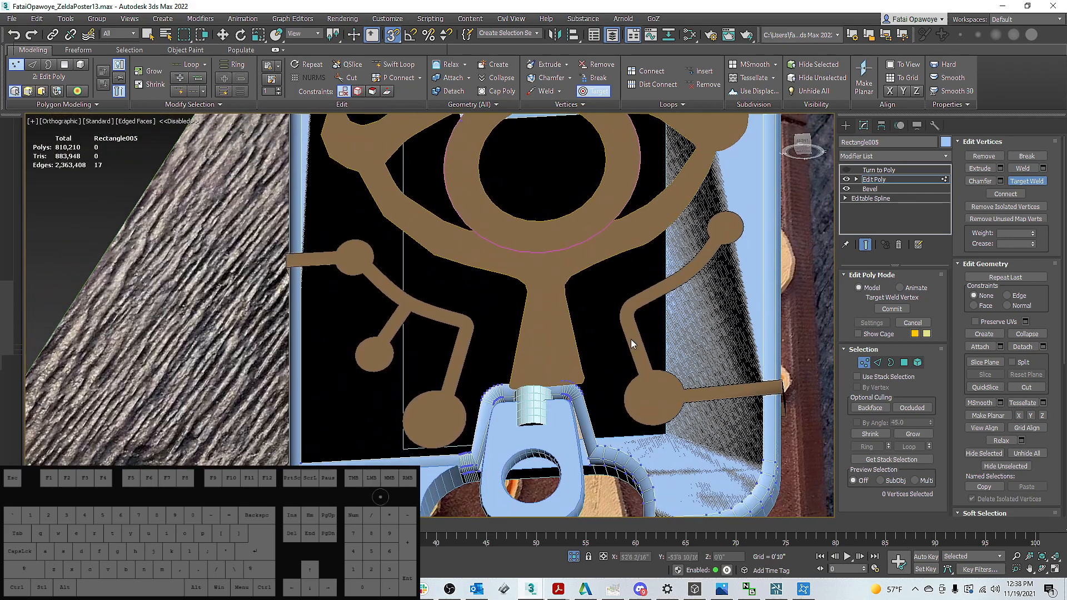
scroll(629, 352, down, 6)
scroll(647, 214, up, 7)
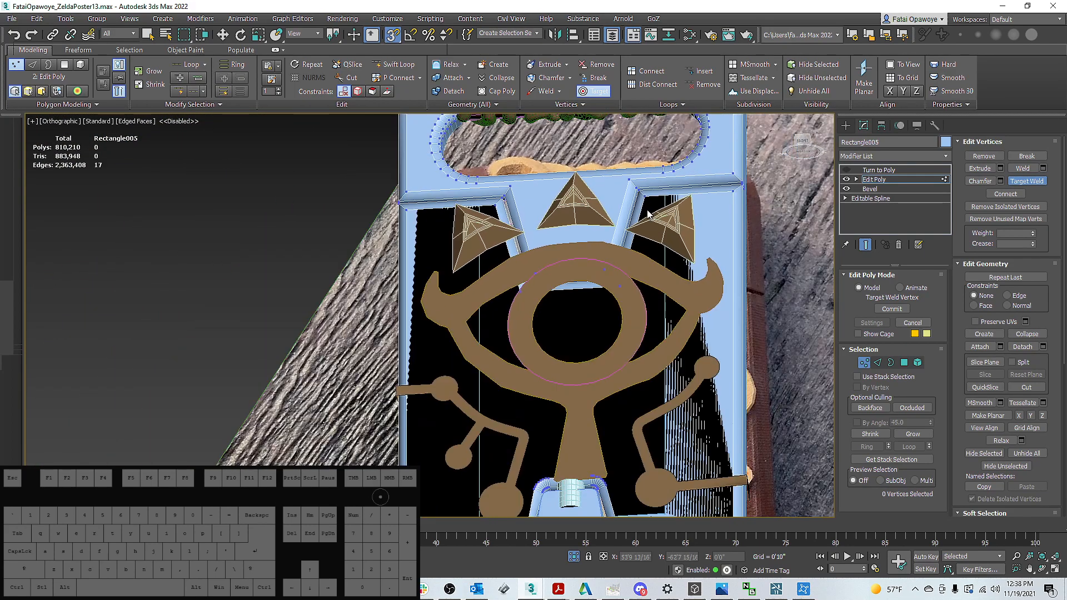
Leave vertex editing and isolate the Rectangle005 frame from the other objects
key(1)
middle_drag(647, 214, 652, 172)
scroll(652, 171, down, 3)
key(1)
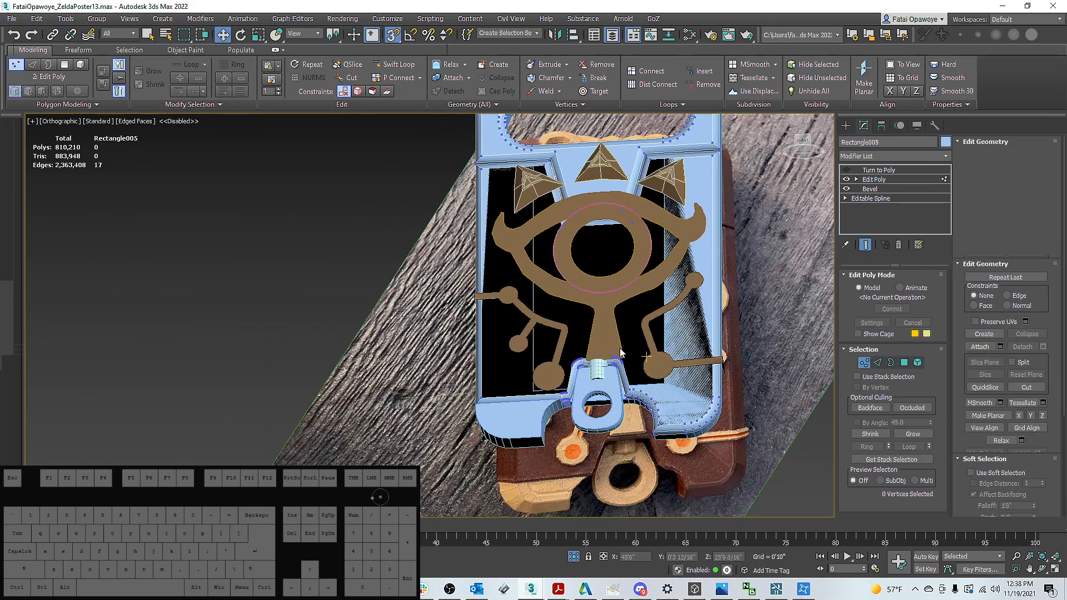
scroll(630, 346, up, 5)
key(1)
middle_drag(600, 327, 702, 327)
key(alt+q)
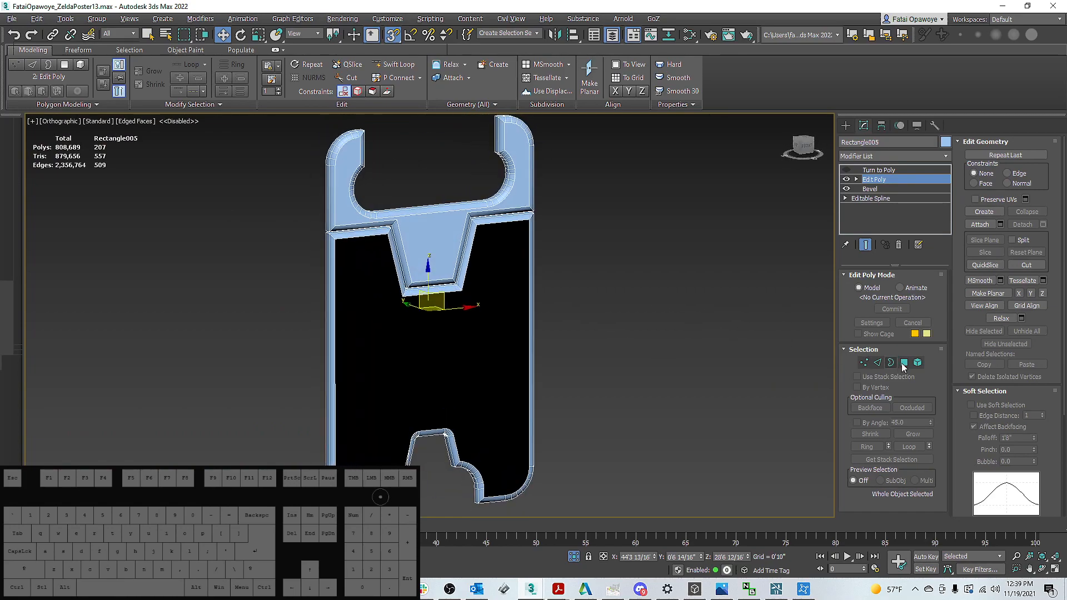
Select the open border of the isolated frame and cap it to fill the panel
key(4)
alt+middle_drag(488, 333, 666, 343)
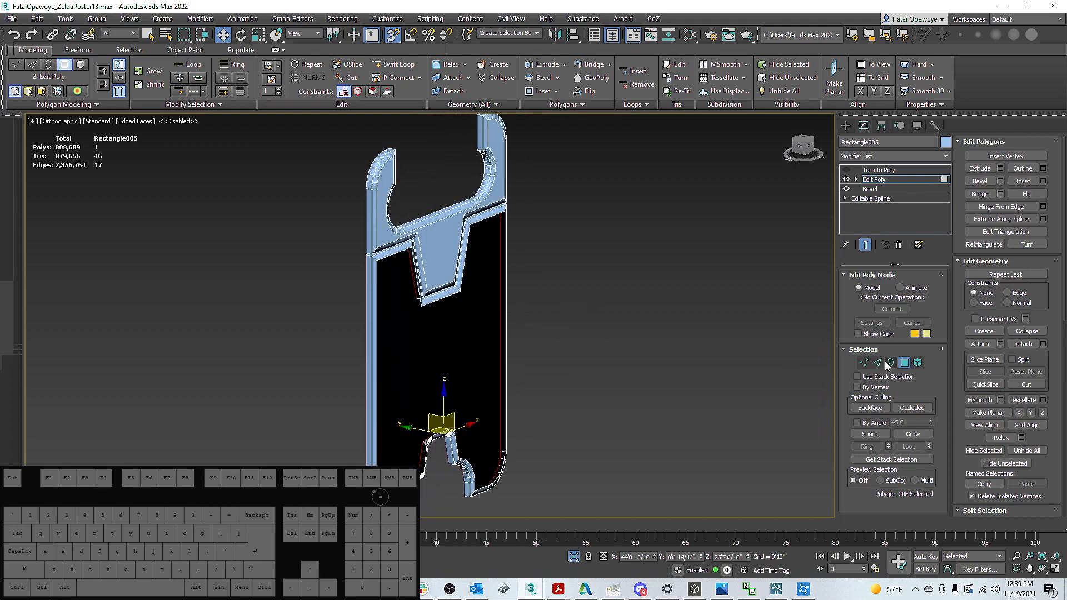
key(3)
alt+middle_drag(491, 264, 596, 277)
right_click(571, 266)
click(559, 290)
click(595, 273)
Hide the edged faces and inspect the capped panel around the tapered notch
scroll(572, 259, up, 4)
key(F4)
alt+shift+middle_drag(626, 243, 599, 221)
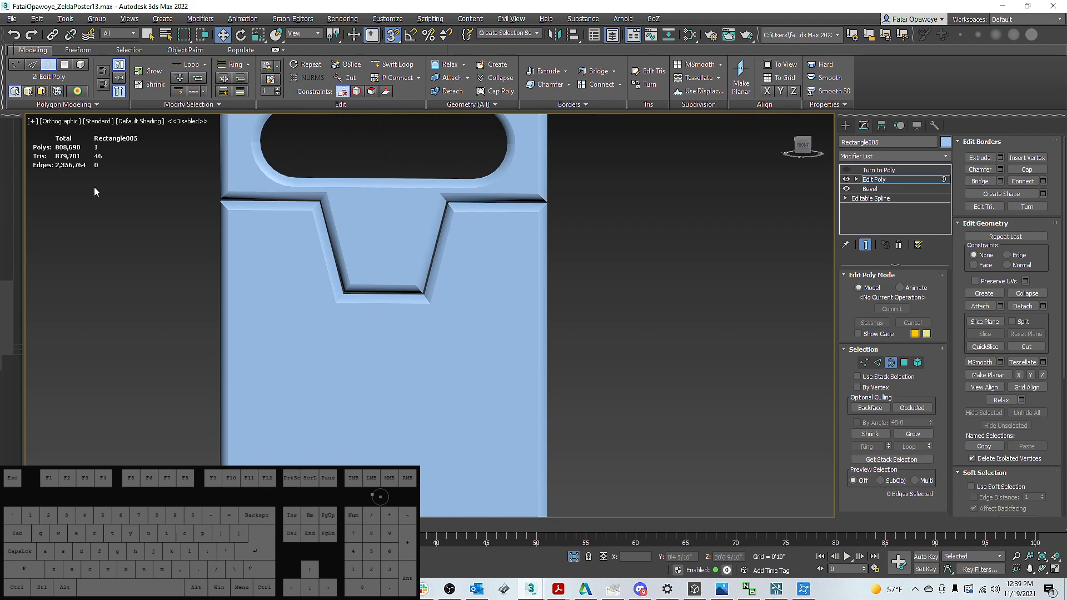
scroll(161, 229, up, 4)
scroll(412, 162, down, 3)
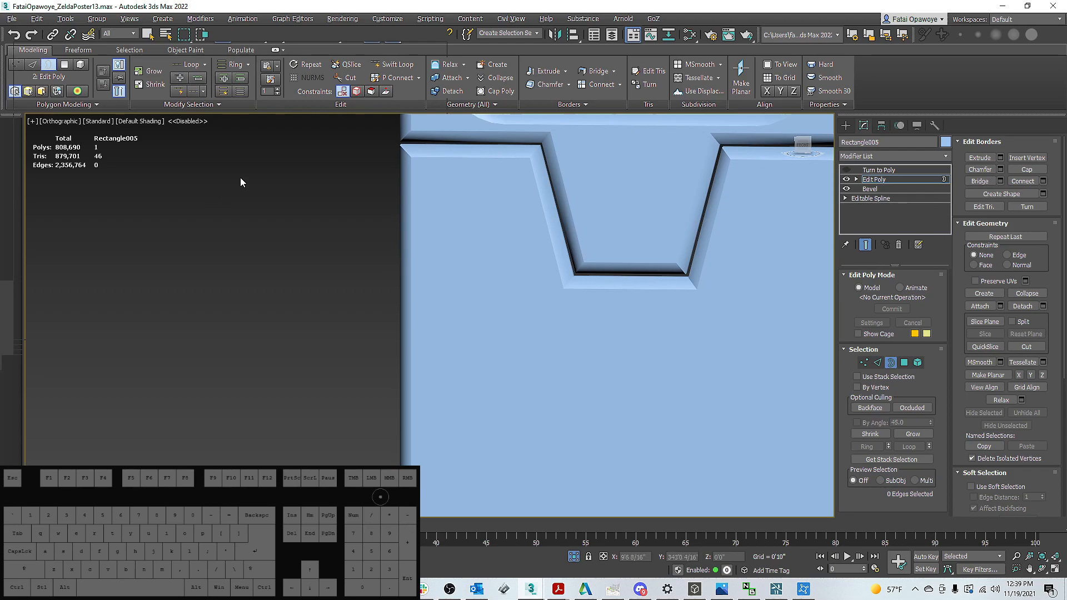
Open the layer explorer and unhide all objects of the Compass layer
click(612, 35)
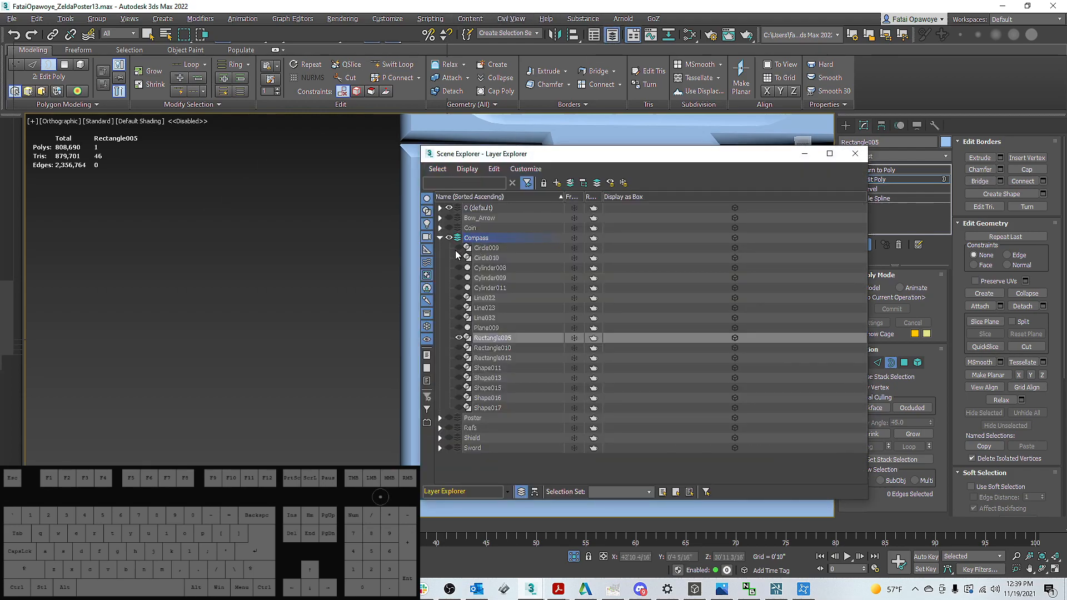
double_click(473, 239)
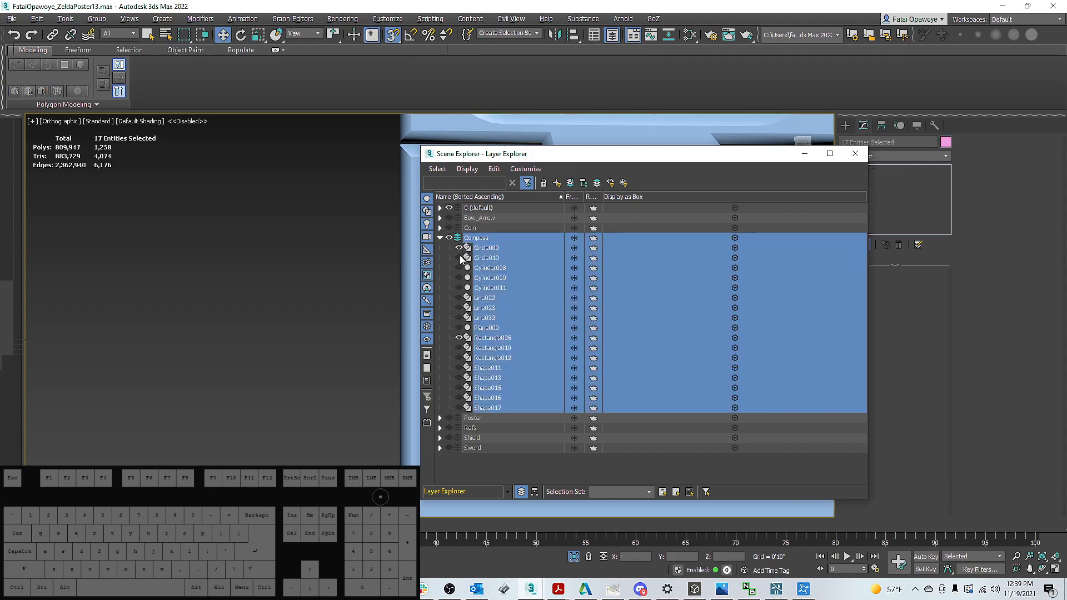
click(459, 257)
Clear the view of the slate and examine the full model next to its reference image from several angles
drag(653, 158, 278, 178)
scroll(699, 230, down, 6)
alt+middle_drag(699, 230, 770, 278)
scroll(708, 198, up, 5)
middle_drag(710, 198, 660, 195)
scroll(660, 194, down, 5)
alt+middle_drag(660, 194, 642, 232)
middle_drag(691, 233, 724, 234)
scroll(667, 235, down, 5)
scroll(662, 217, up, 4)
scroll(617, 218, down, 5)
scroll(601, 220, up, 1)
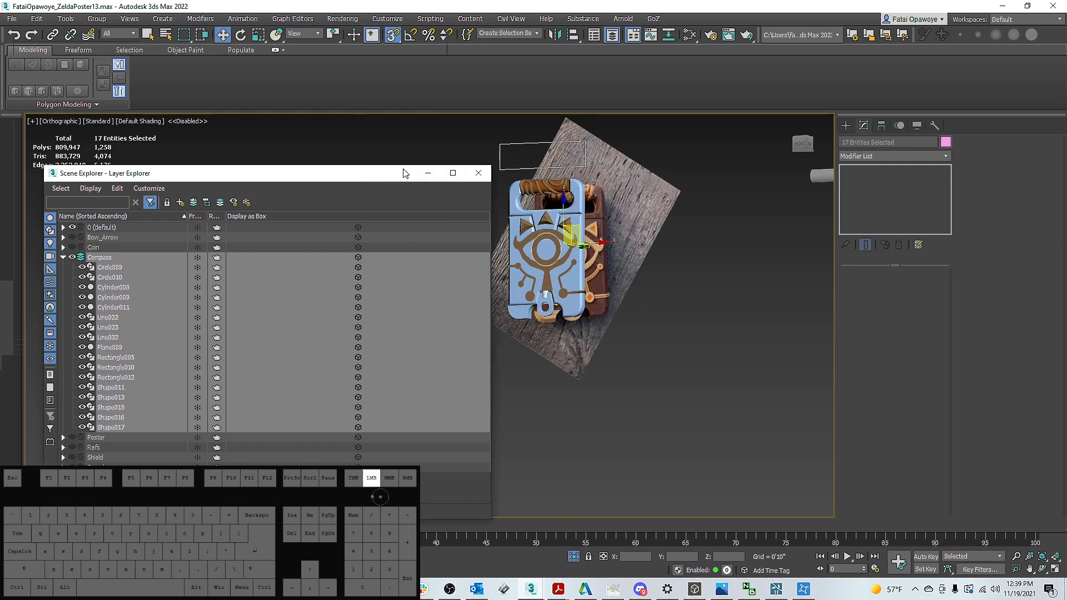
Unhide the Plane014 reference image in the default layer and examine its handle and screen border details
drag(400, 176, 426, 147)
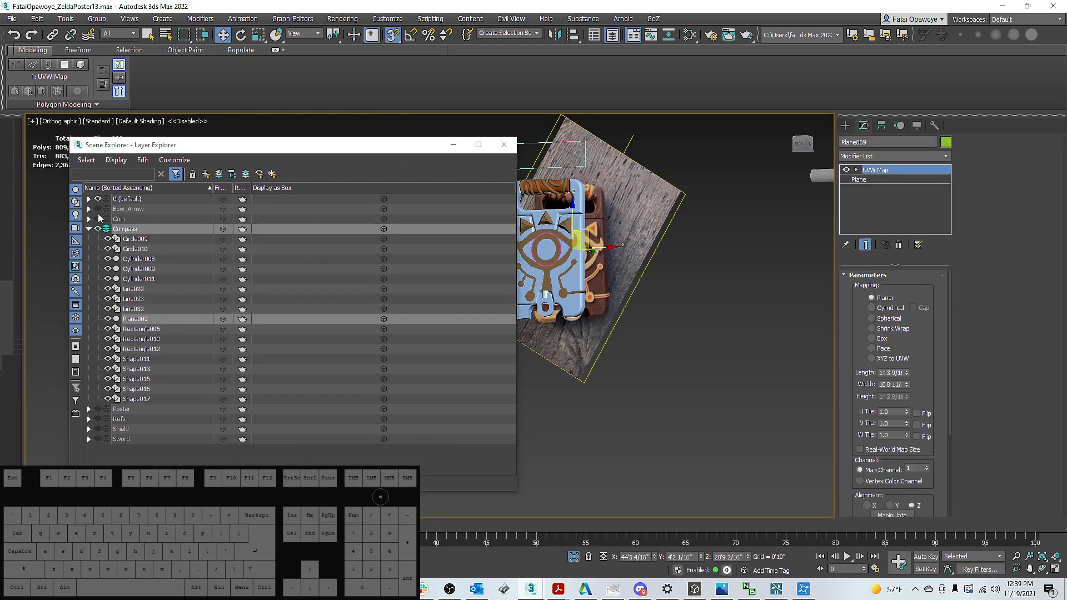
click(114, 200)
click(88, 199)
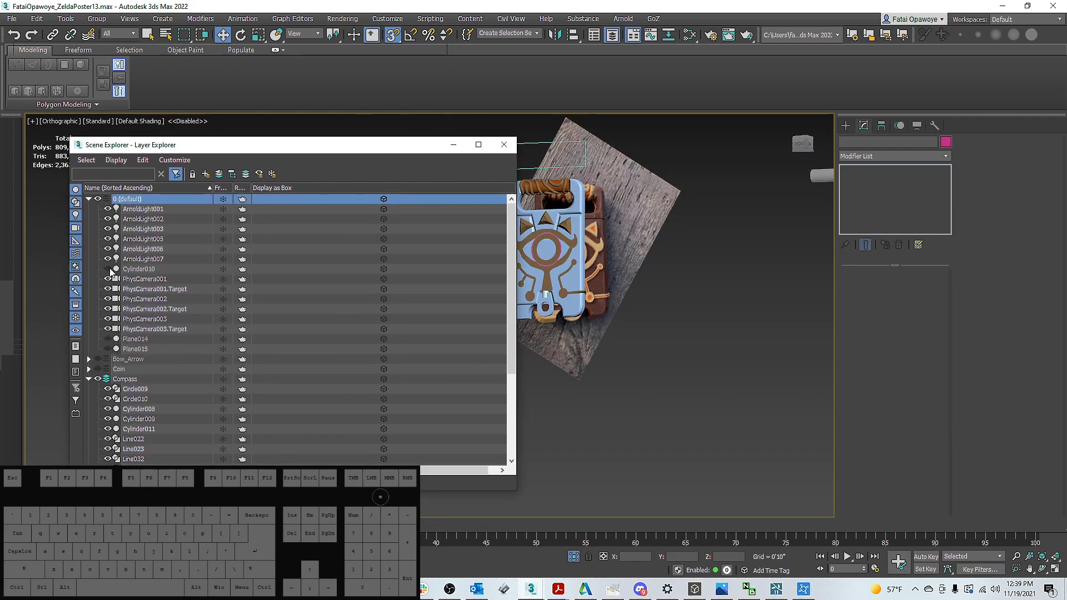
click(108, 340)
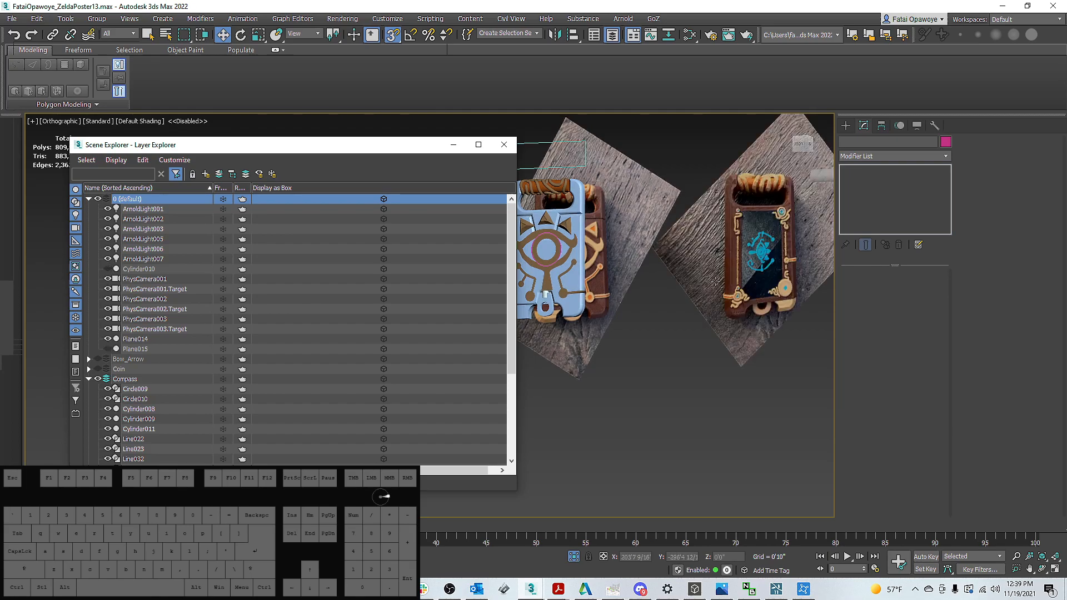
scroll(731, 282, up, 5)
middle_drag(746, 244, 636, 353)
scroll(637, 353, up, 2)
scroll(625, 203, up, 1)
middle_drag(624, 203, 648, 375)
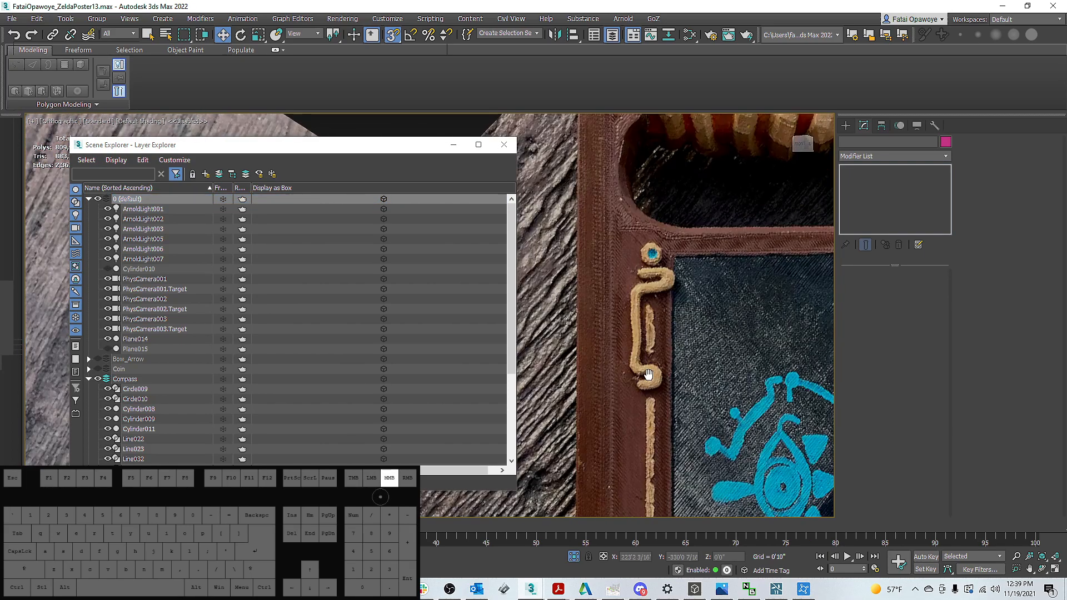
scroll(643, 371, down, 3)
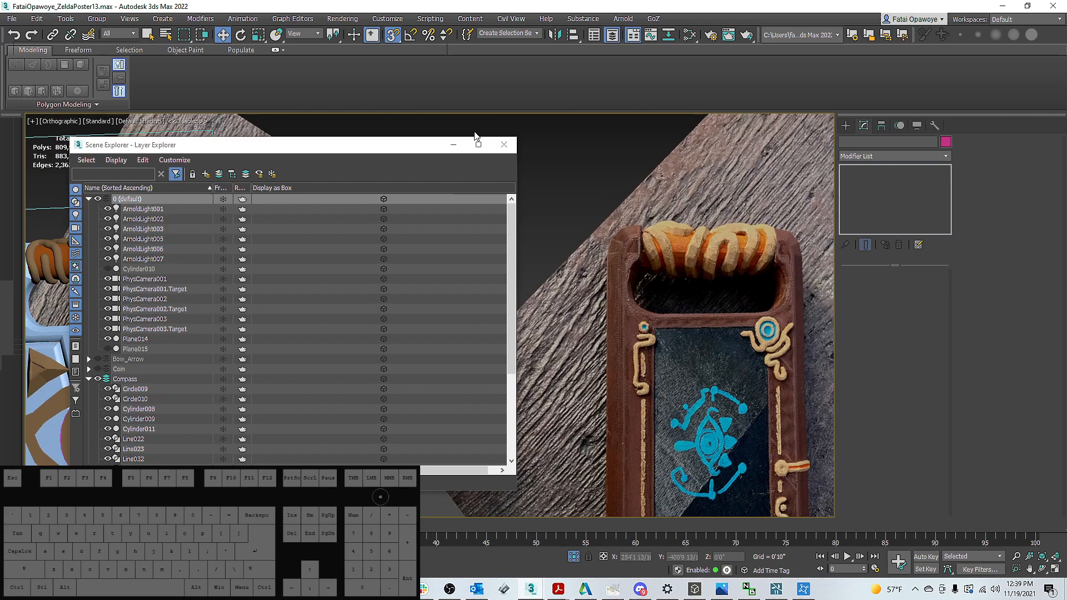
Minimise the layer explorer, then select the Rectangle005 frame with edged faces displayed
click(454, 147)
key(z)
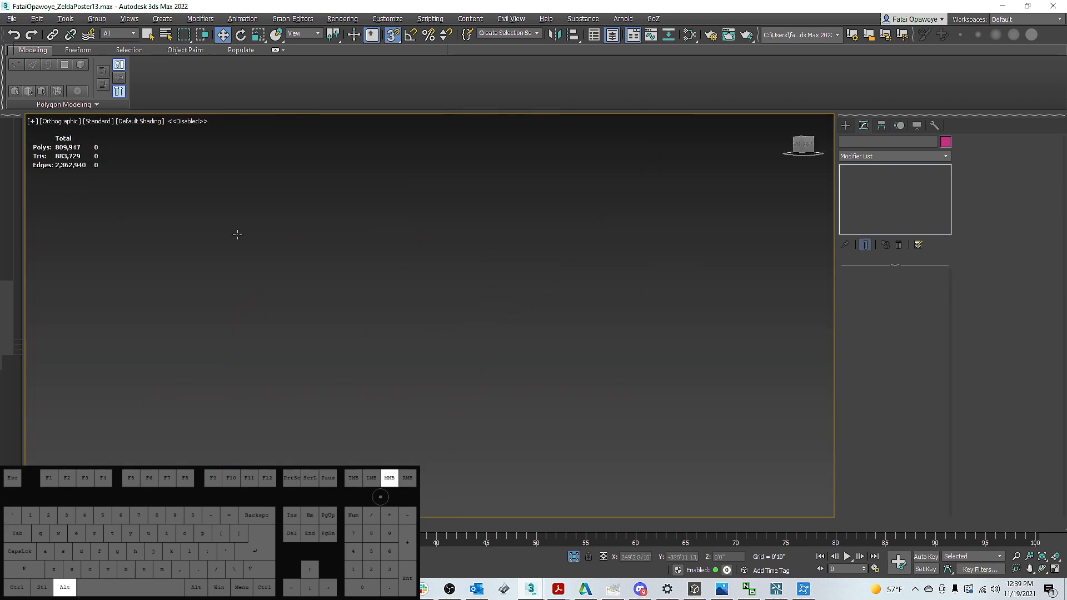
scroll(334, 253, up, 3)
click(337, 241)
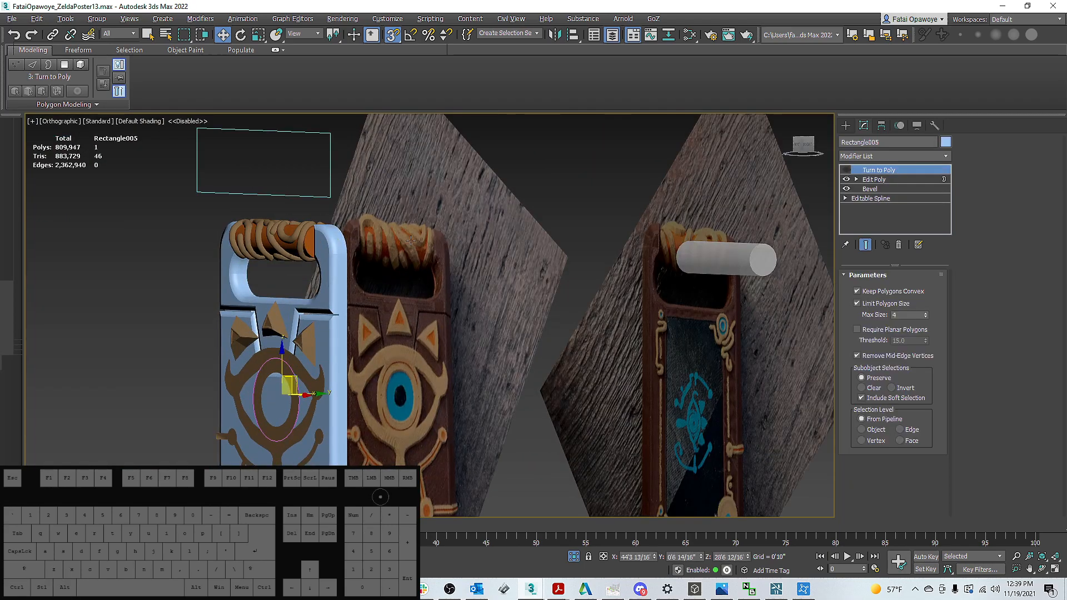
key(F4)
Switch off the Edit Poly modifier on Rectangle005 and copy its Turn to Poly, Edit Poly and Bevel modifiers
click(871, 188)
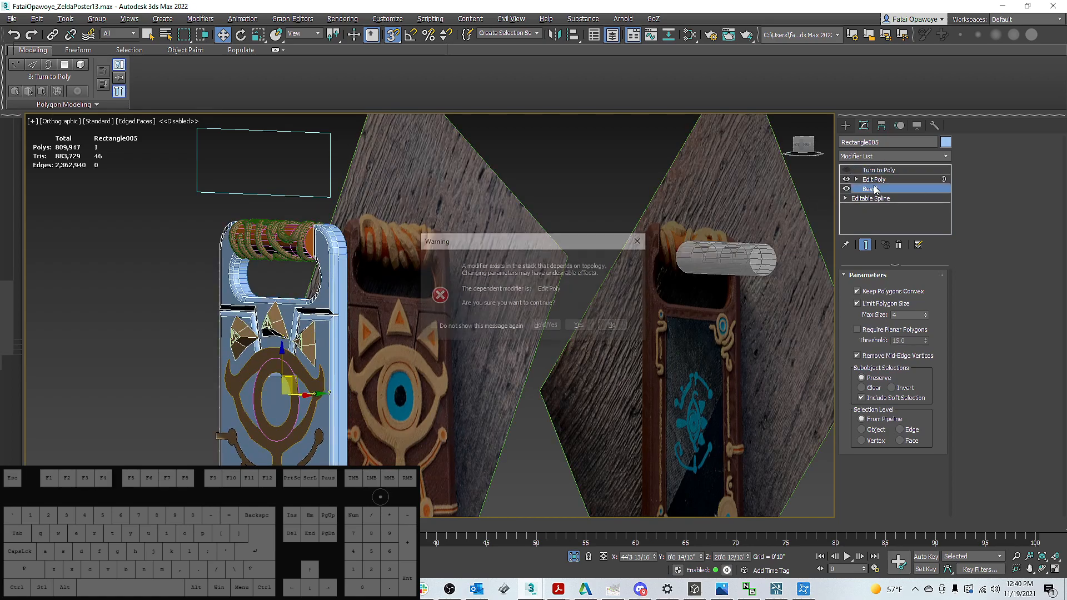
click(635, 241)
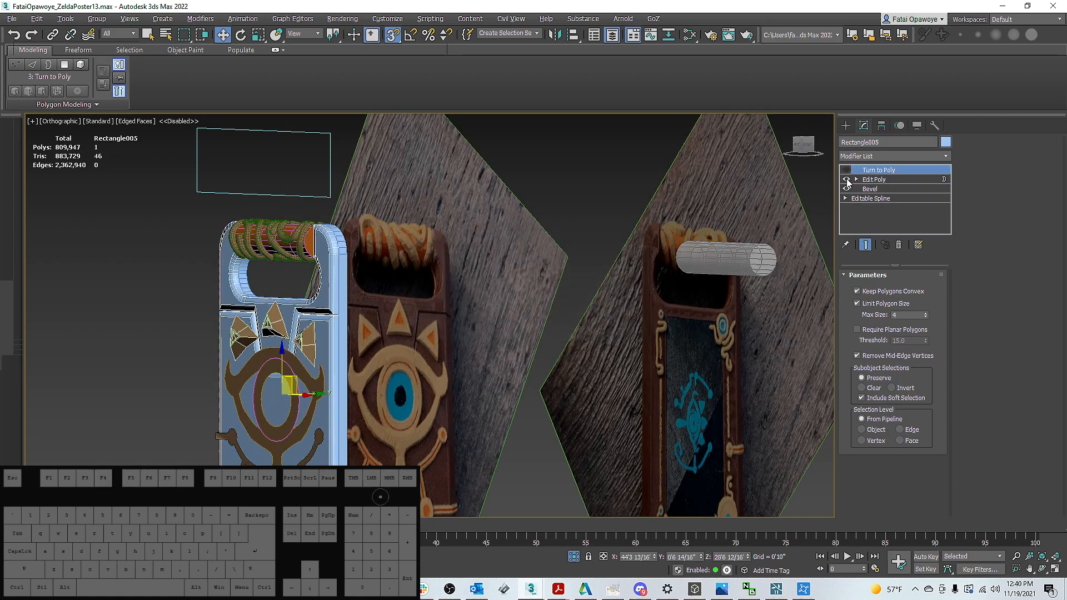
click(847, 180)
click(871, 189)
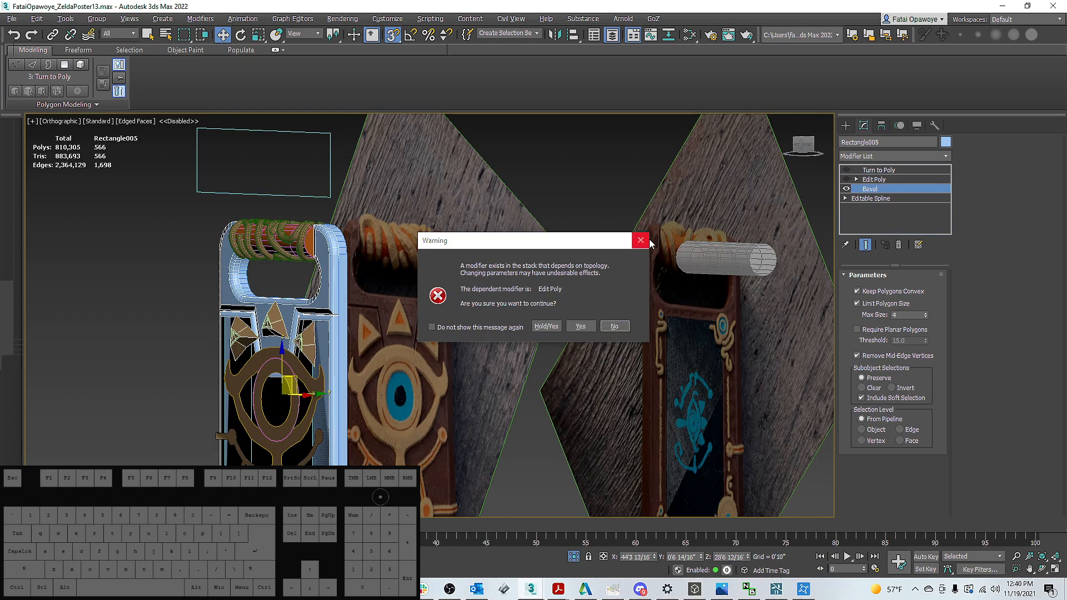
click(648, 240)
shift+click(870, 189)
right_click(870, 190)
click(892, 238)
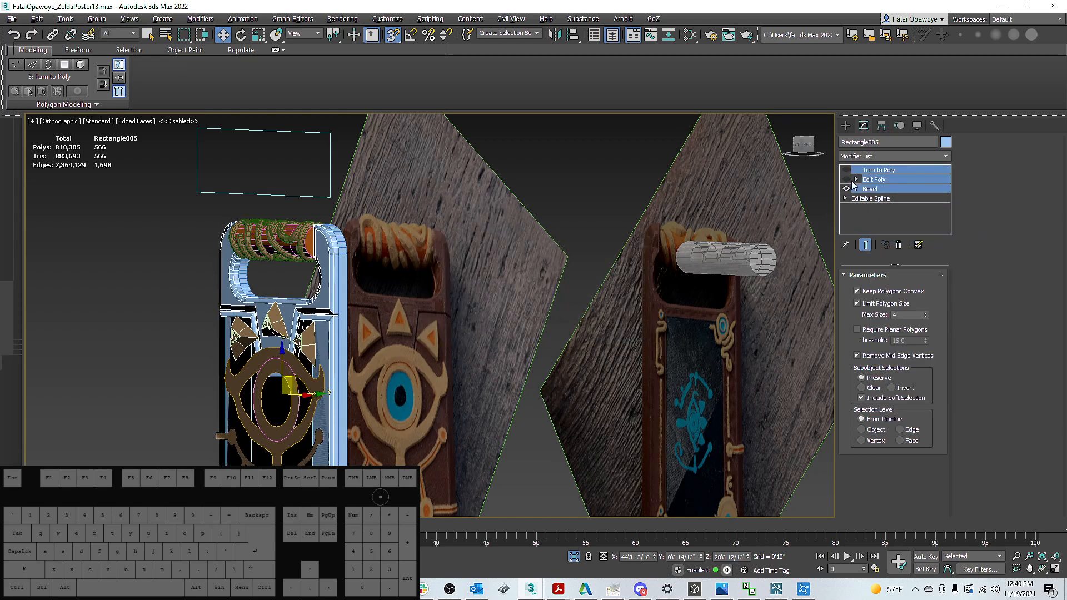
Switch off the Bevel on Rectangle012 and paste the copied modifiers above it
click(346, 249)
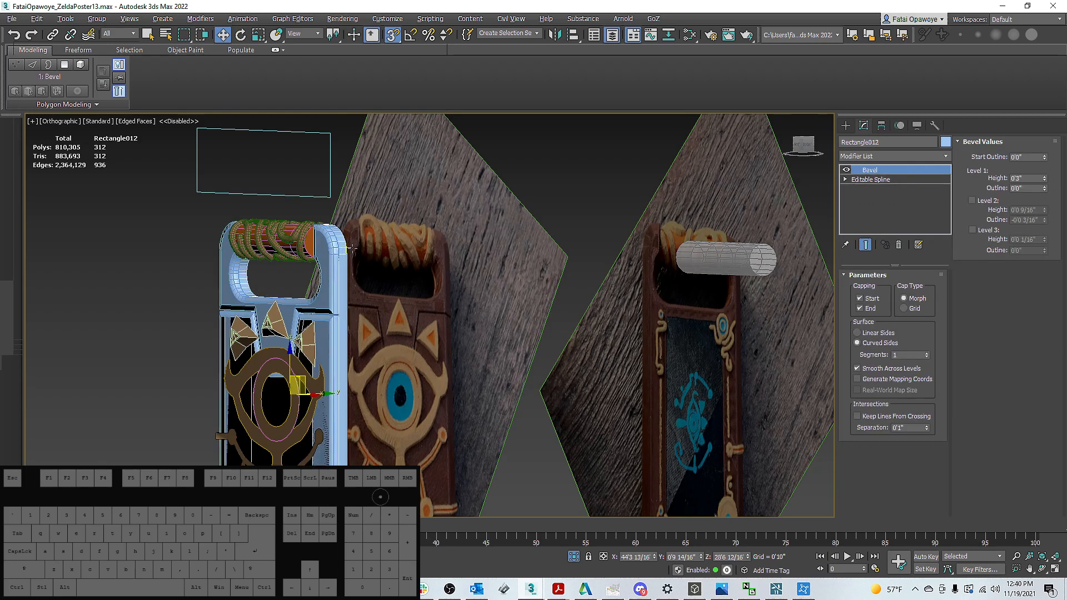
right_click(899, 168)
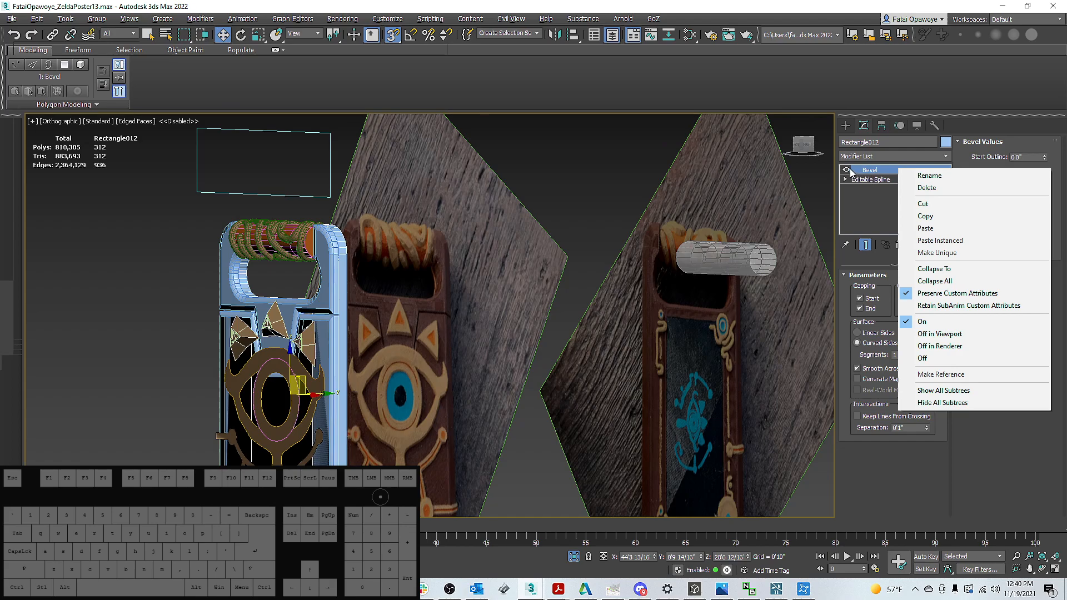
click(847, 170)
right_click(875, 174)
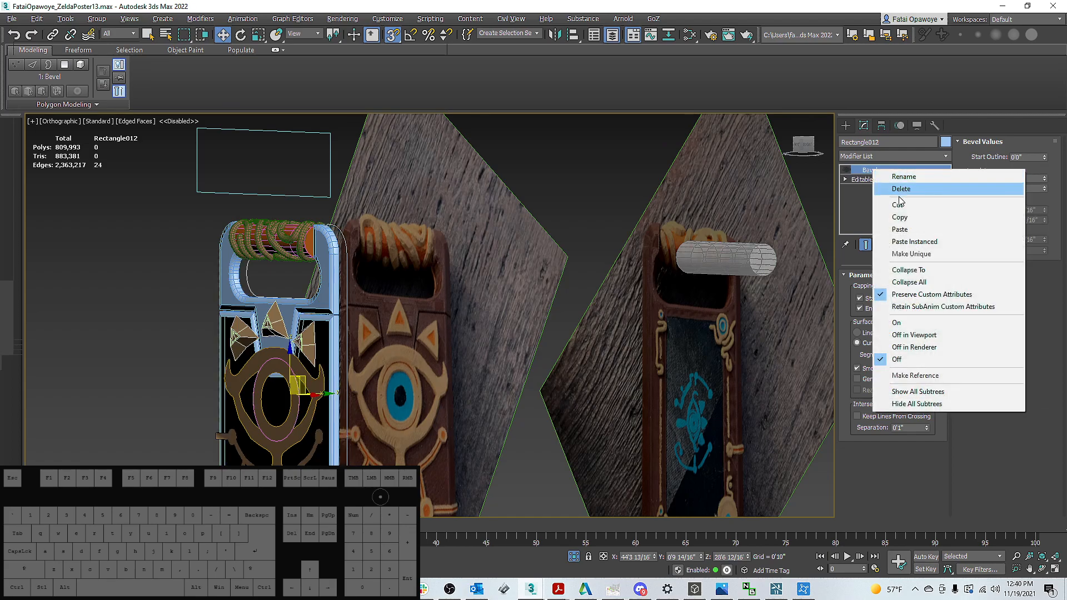
click(900, 226)
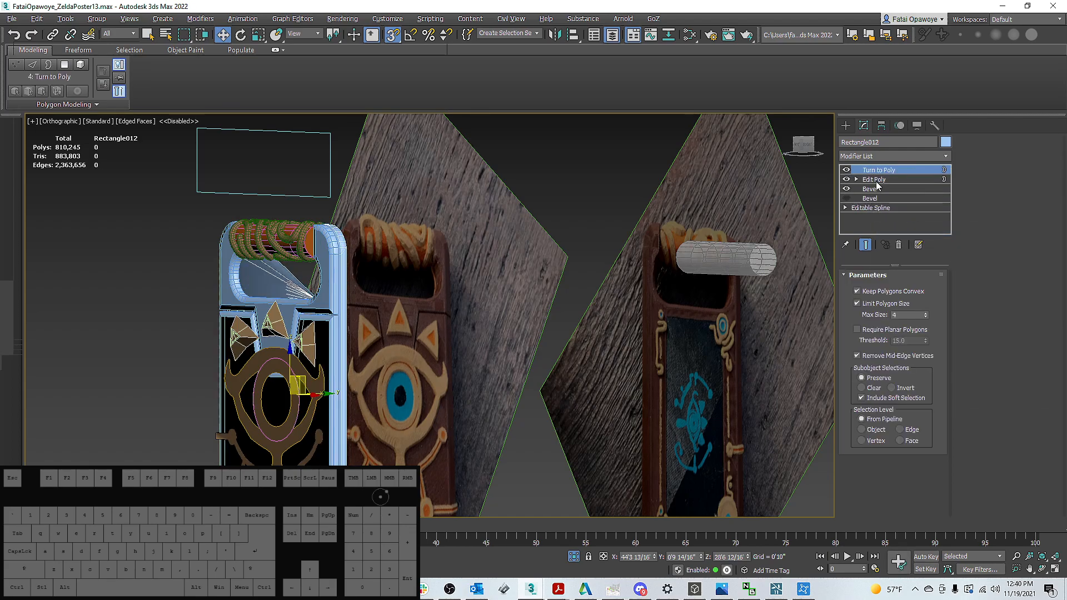
Delete the pasted Turn to Poly and Edit Poly modifiers from Rectangle012 and check the remaining bevel from the side
shift+click(881, 178)
right_click(881, 177)
click(892, 212)
alt+middle_drag(628, 215, 389, 153)
scroll(388, 152, up, 3)
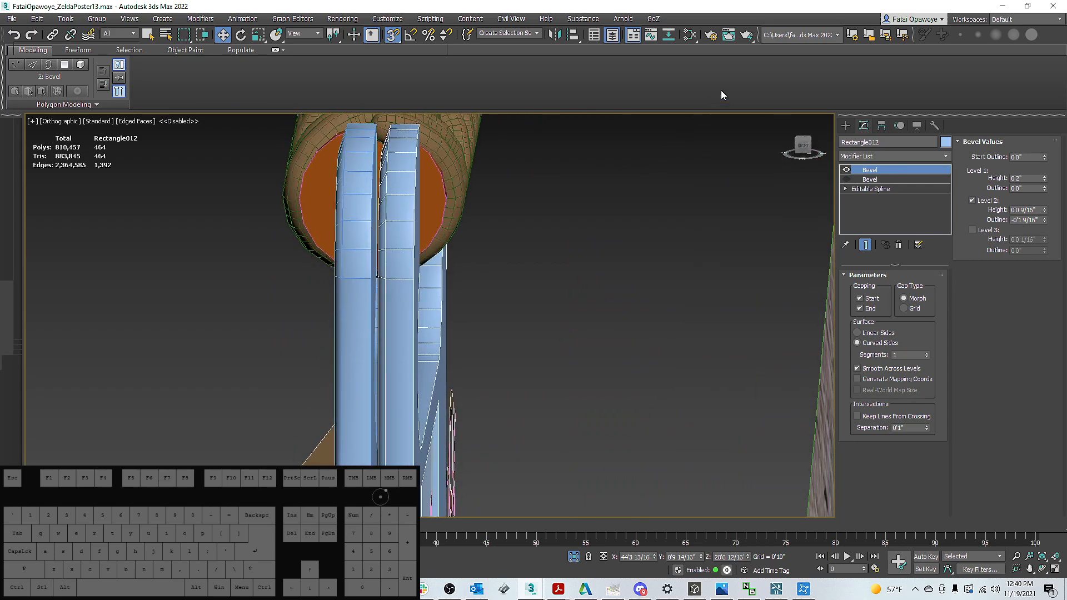
alt+middle_drag(426, 257, 281, 181)
alt+middle_drag(276, 184, 438, 279)
Undo the pasting and deleting of modifiers on Rectangle012
key(ctrl+z)
key(ctrl+z)
key(ctrl+z)
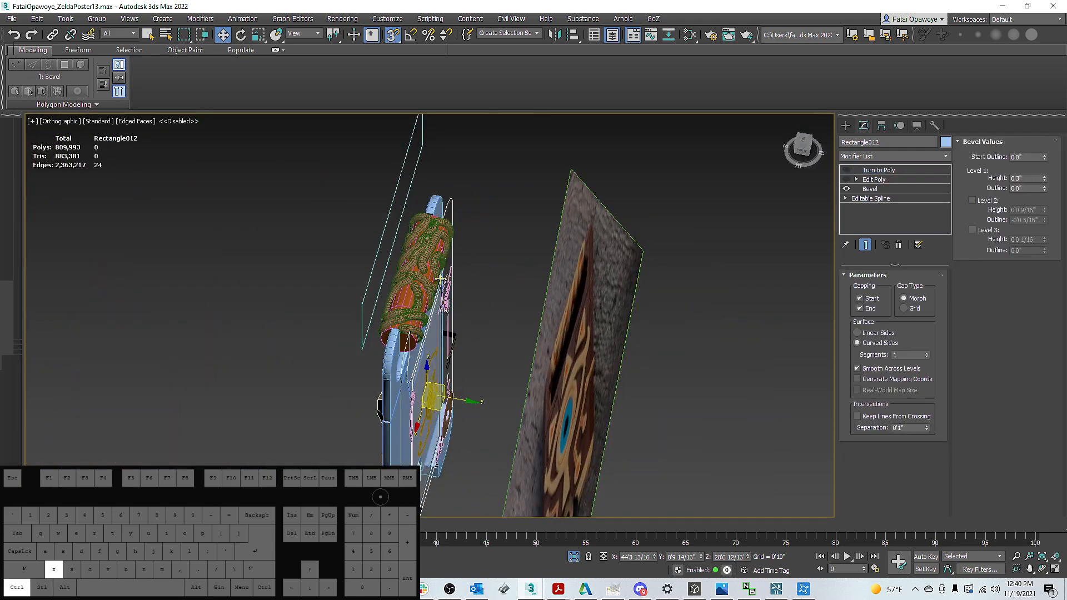
key(ctrl+z)
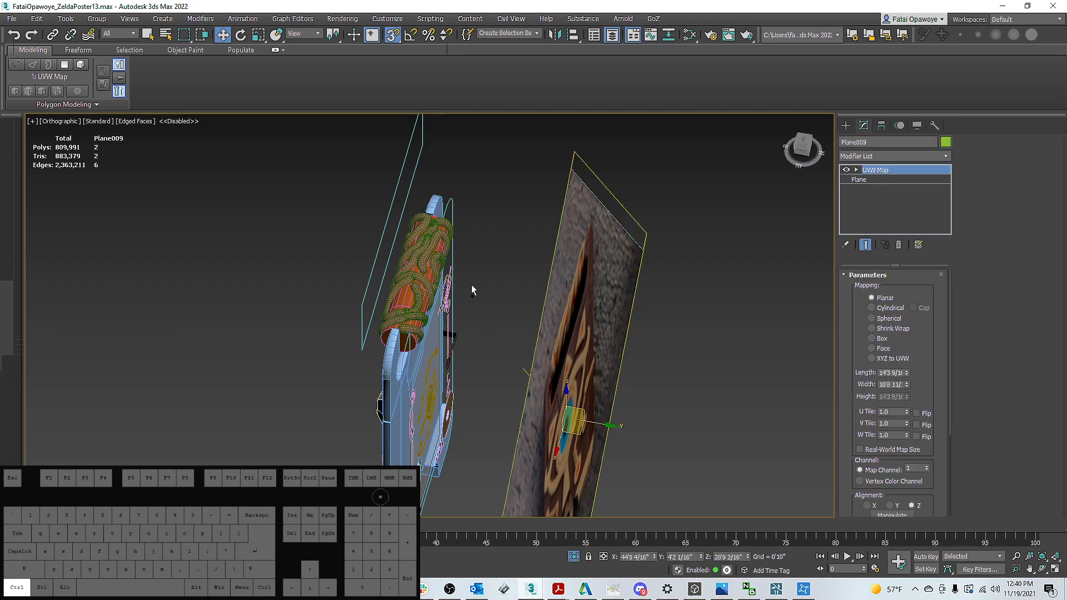
Select Rectangle012, switch its original Bevel modifier back on and enable bevel Level 2
click(407, 348)
click(846, 170)
alt+middle_drag(797, 186, 1011, 254)
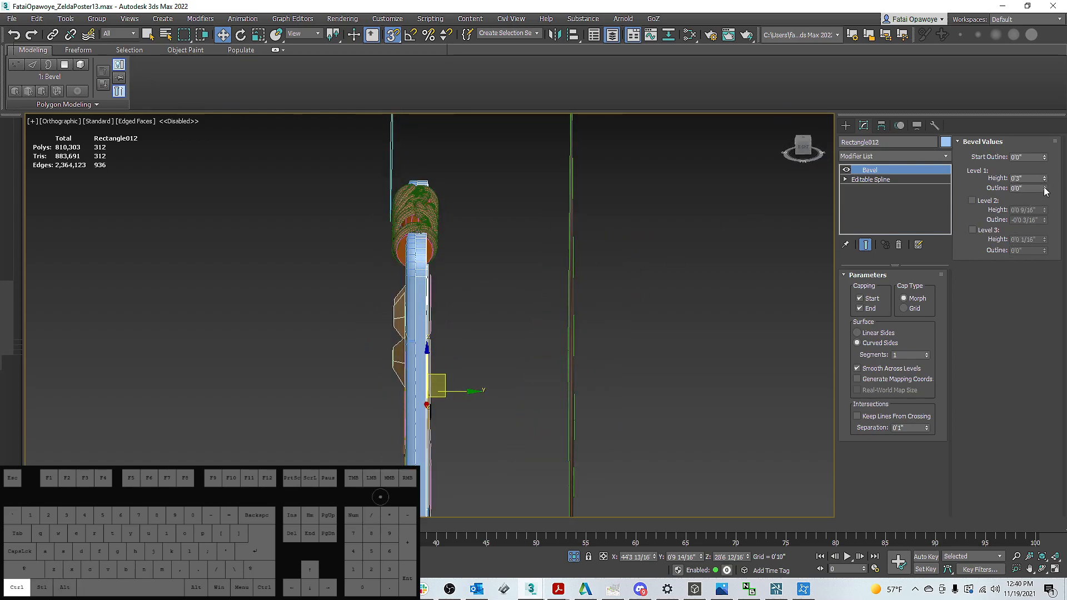
click(972, 200)
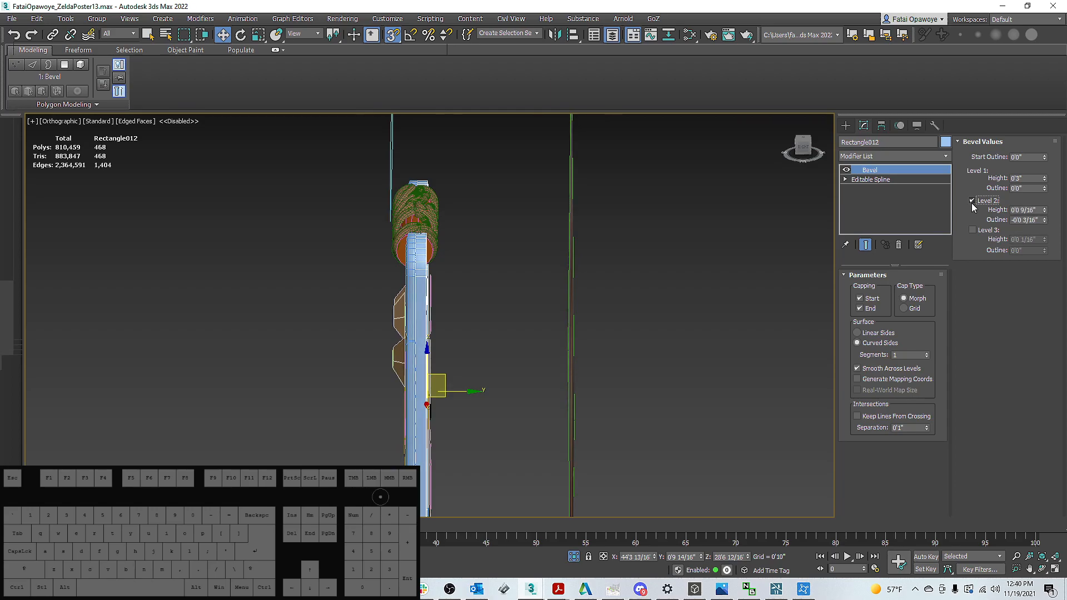
Switch off bevel Level 2 on Rectangle012 and isolate the object
alt+middle_drag(734, 238, 543, 312)
key(alt+q)
alt+middle_drag(500, 200, 475, 157)
alt+scroll(406, 255, up, 3)
scroll(508, 277, up, 10)
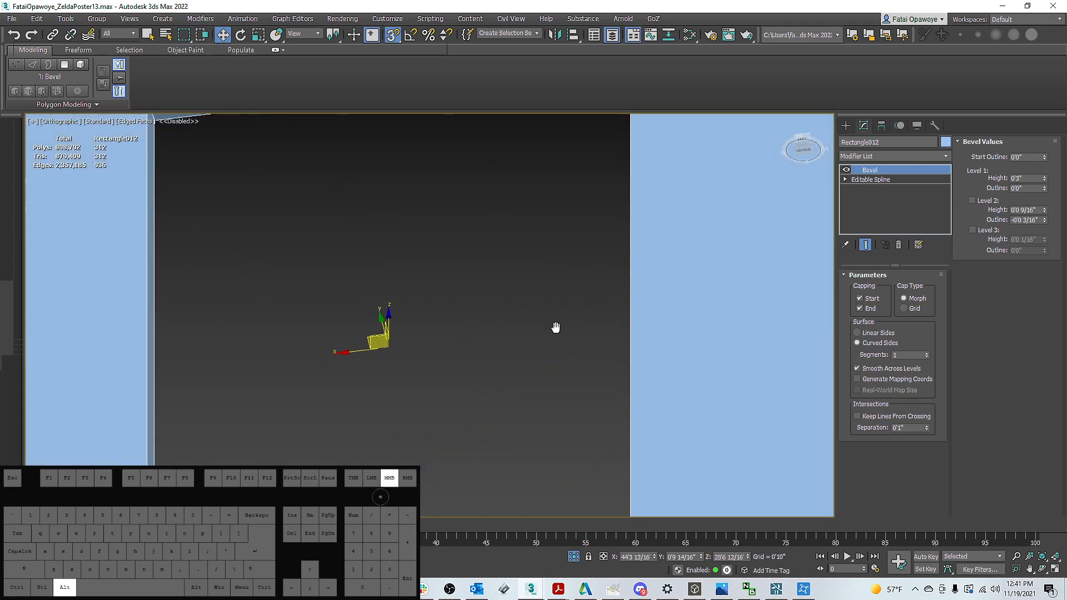
Add an Edit Poly modifier above the Bevel on Rectangle012 and open the Layer Explorer
click(918, 155)
key(e)
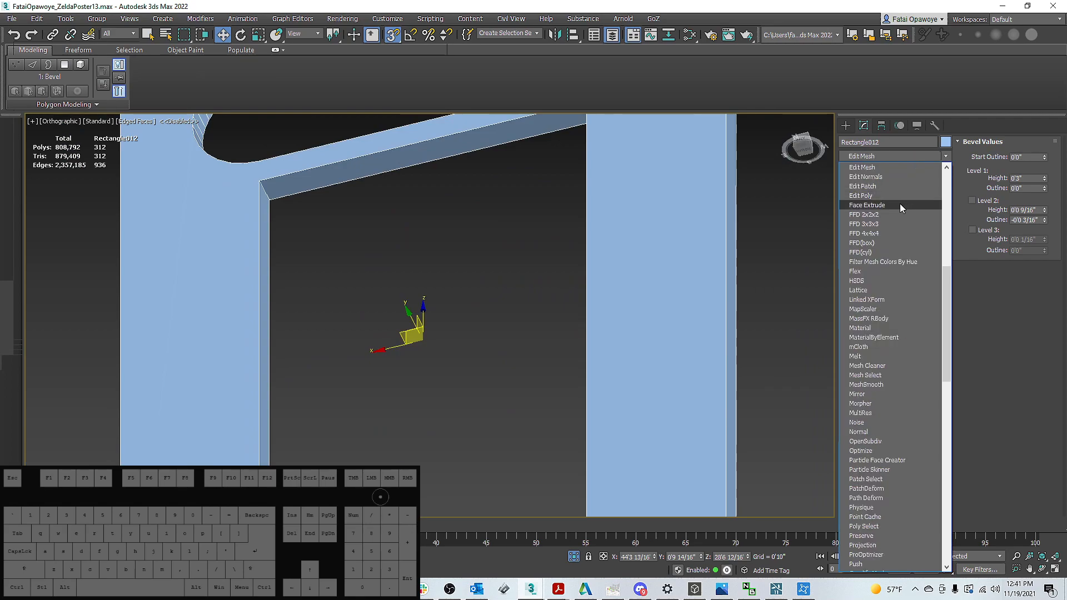
click(872, 196)
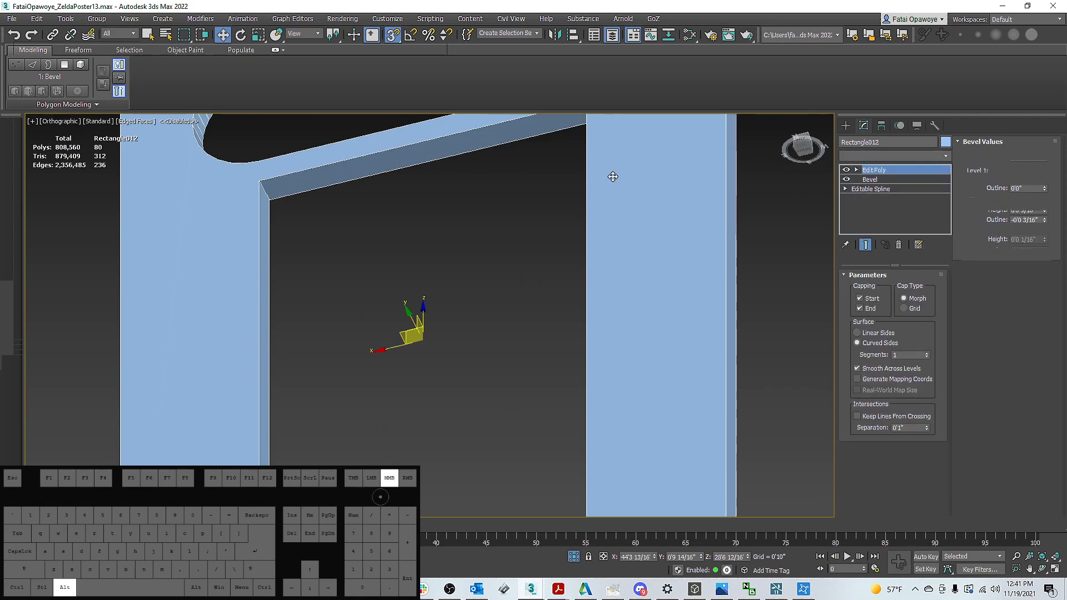
scroll(615, 180, down, 5)
alt+middle_drag(616, 180, 669, 232)
right_click(668, 229)
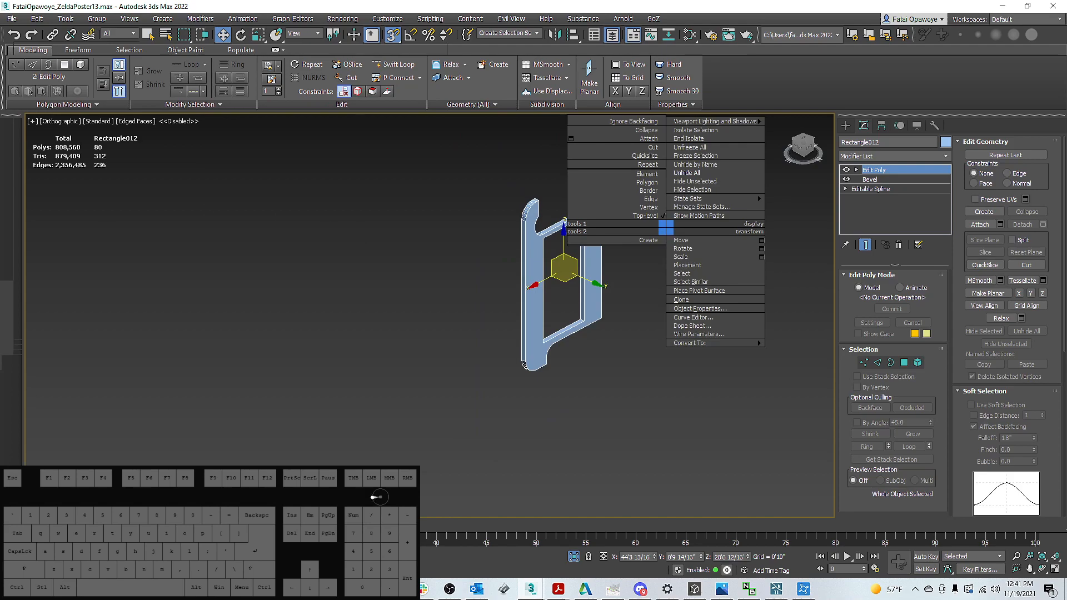
click(613, 36)
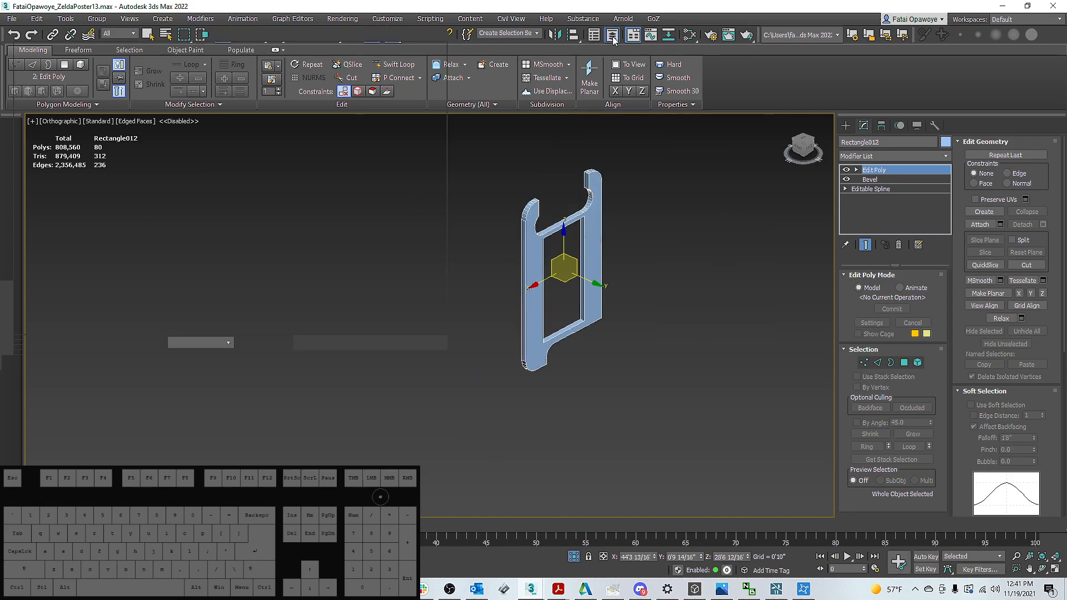
alt+middle_drag(572, 256, 583, 216)
middle_drag(584, 216, 702, 216)
scroll(666, 212, up, 4)
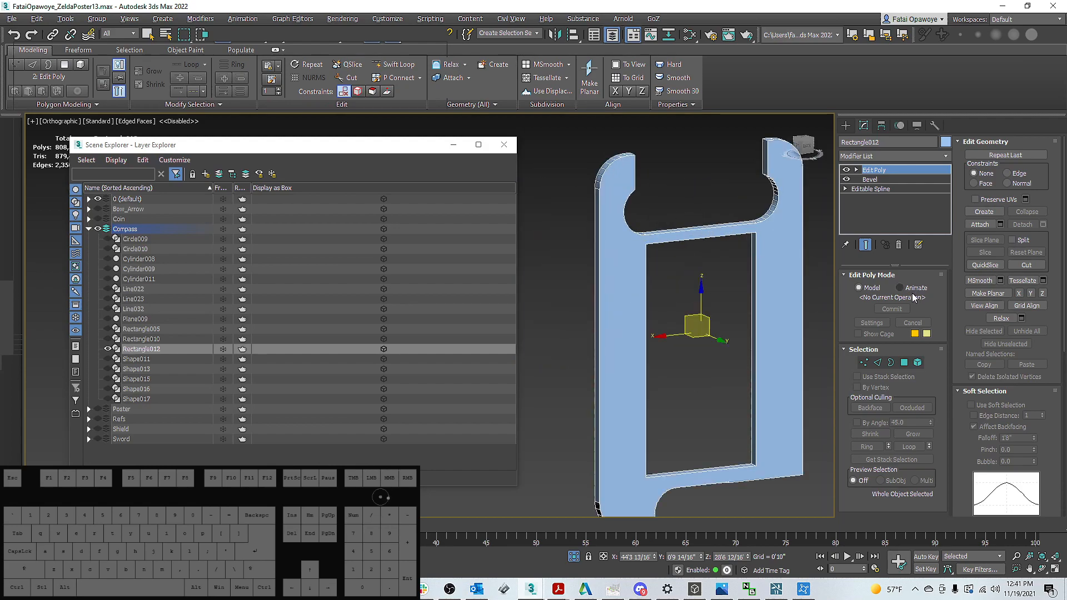
Select the large face polygon of Rectangle012 and convert the selection to its border edges
click(905, 362)
key(ctrl+a)
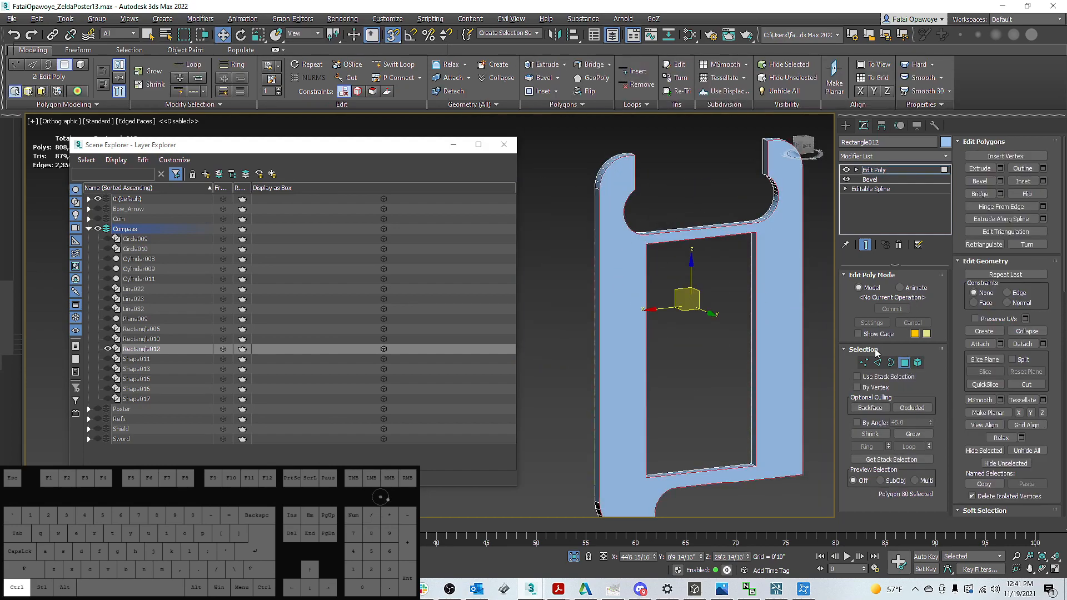
ctrl+click(878, 362)
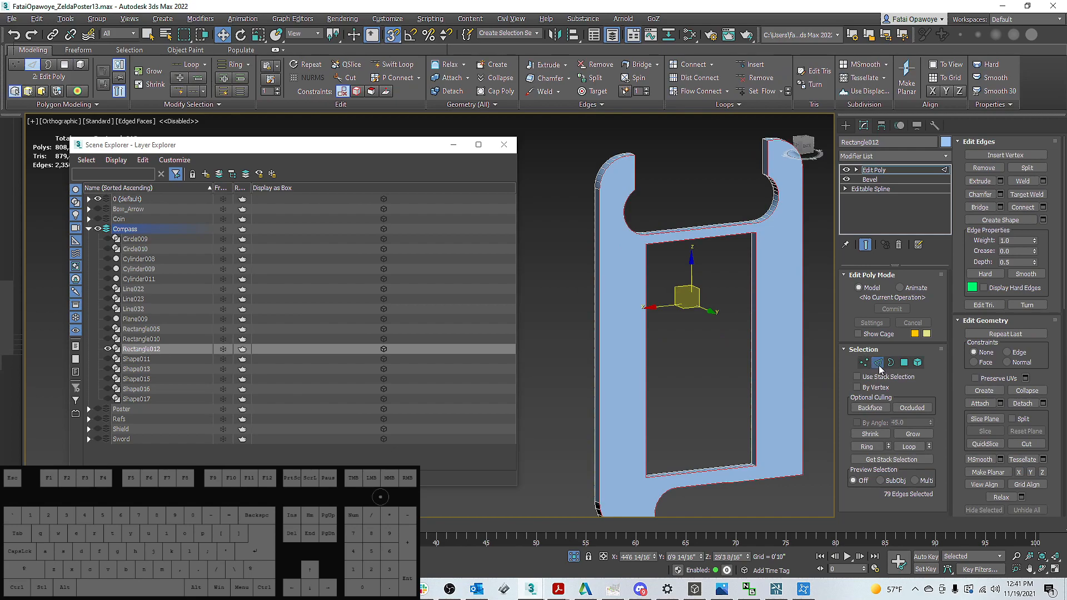
Try to chamfer the selected border edges by 0'1" using the Tri chamfer type
middle_drag(722, 294, 704, 272)
right_click(705, 272)
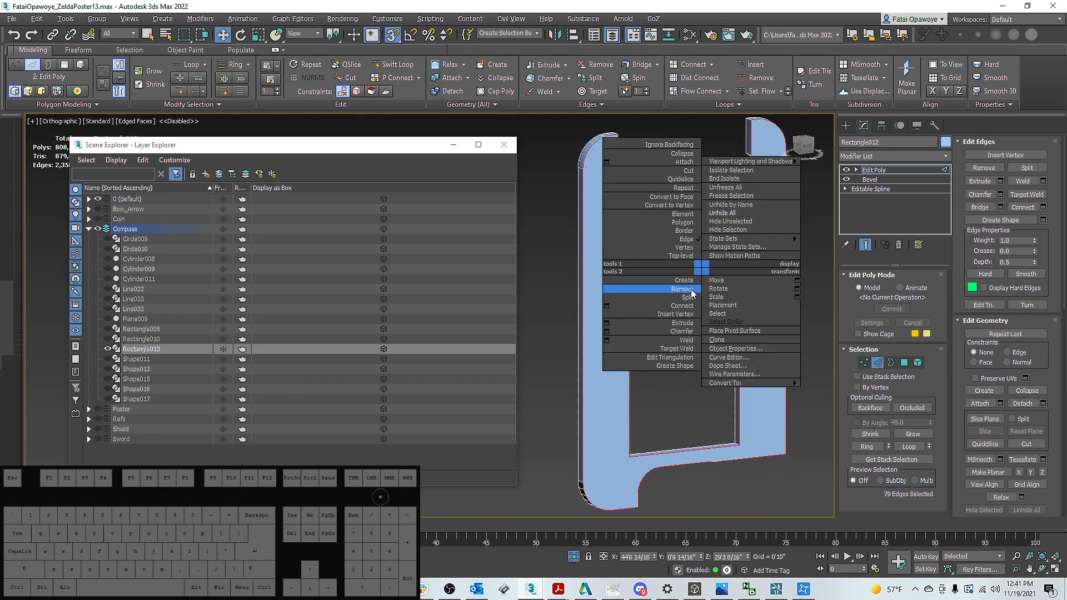
click(617, 330)
scroll(727, 223, up, 4)
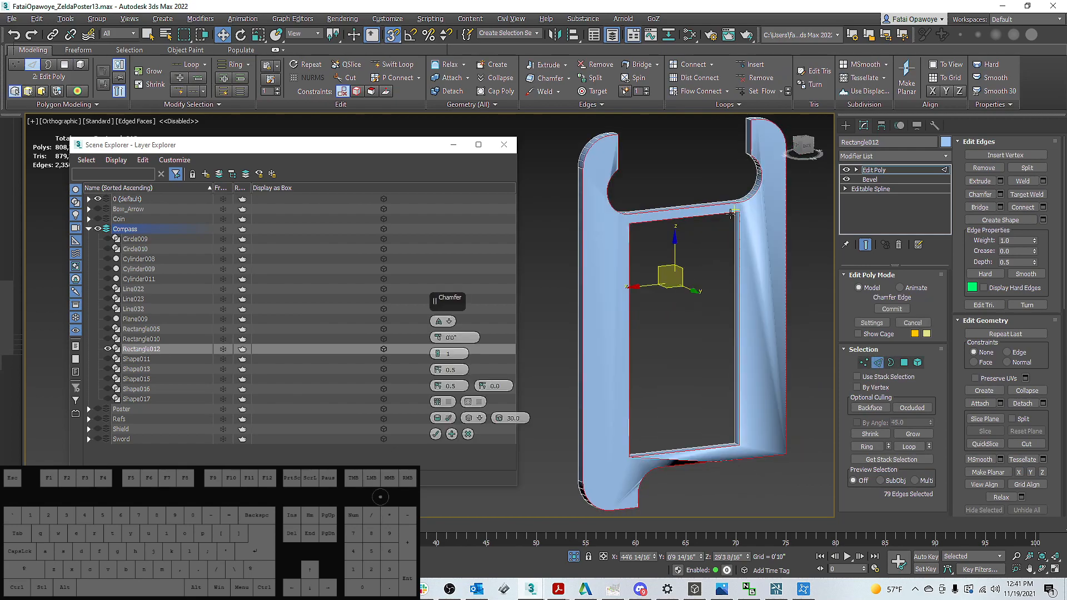
scroll(726, 222, up, 4)
middle_drag(726, 222, 806, 245)
scroll(651, 331, down, 2)
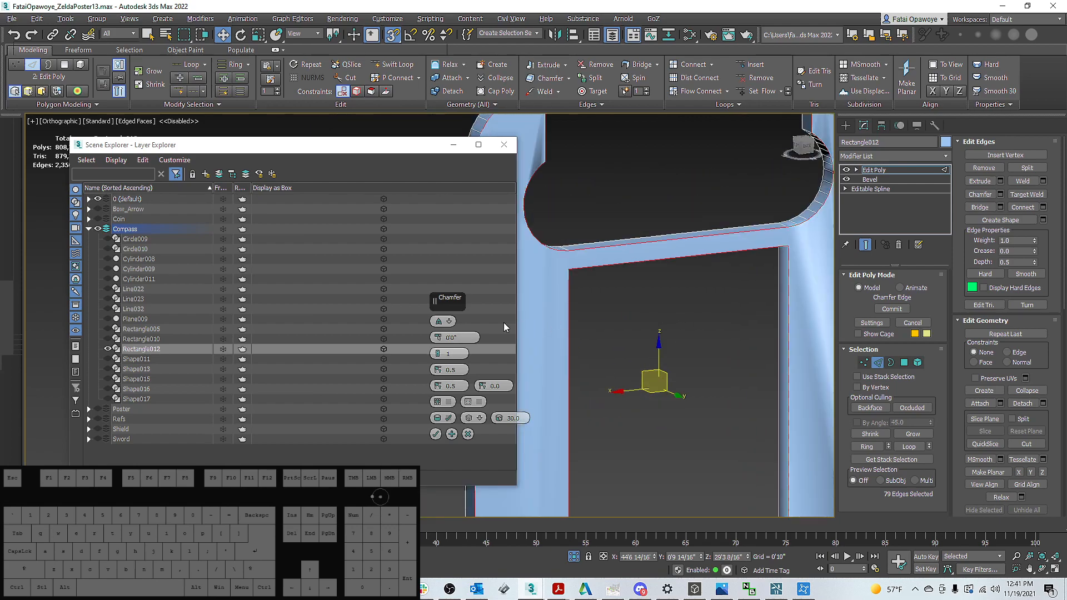
drag(444, 336, 447, 328)
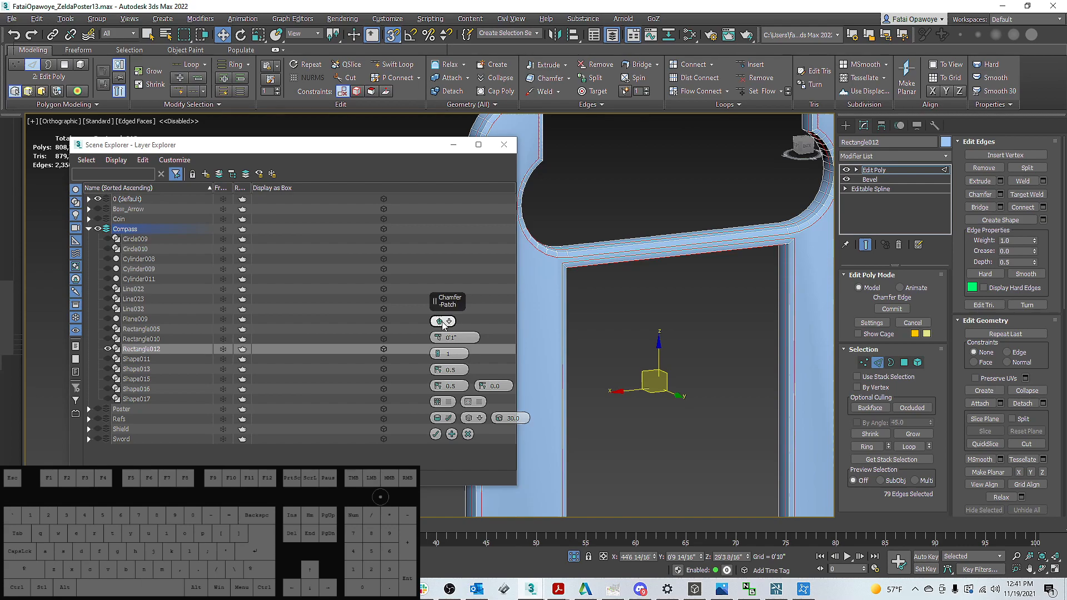
click(443, 322)
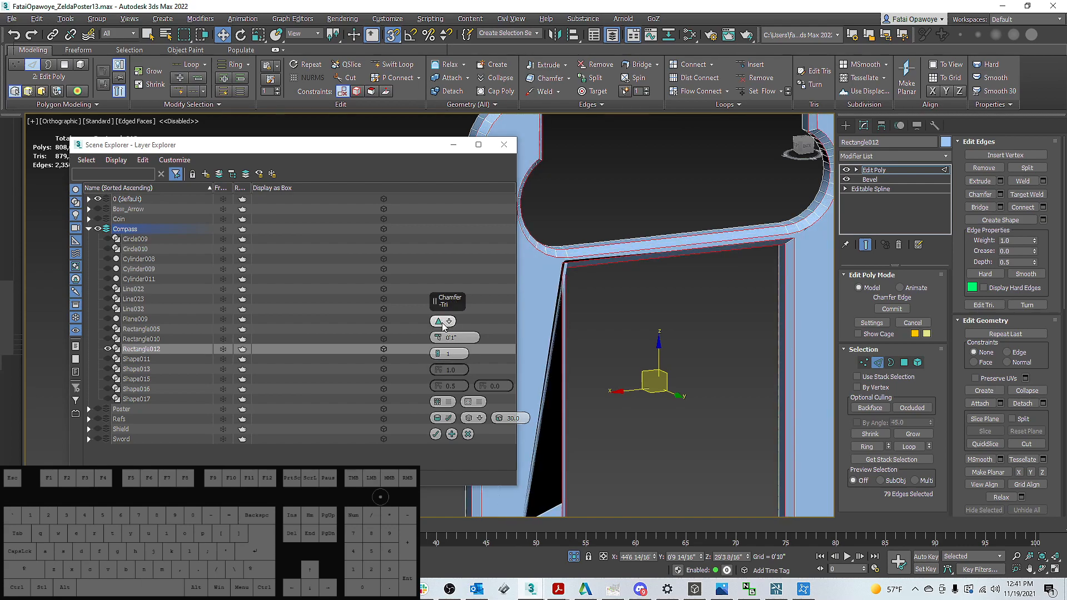
Examine the chamfer around the window opening and lower rim, comparing with Edit Poly switched off, and close the Layer Explorer
scroll(667, 300, down, 3)
middle_drag(666, 300, 712, 226)
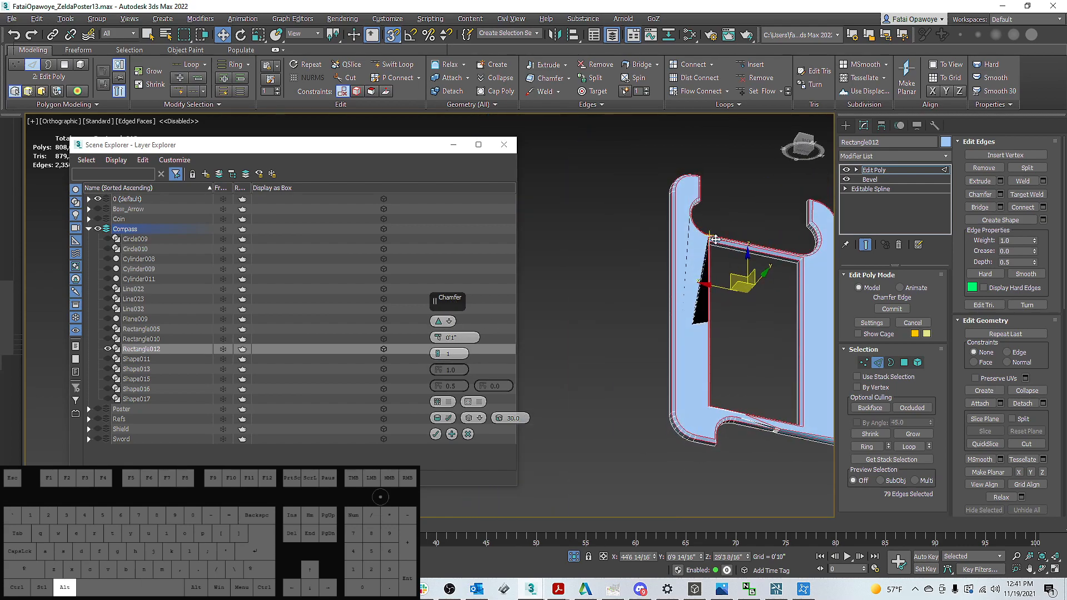
scroll(732, 305, up, 4)
middle_drag(732, 313, 622, 212)
middle_drag(767, 328, 622, 257)
scroll(682, 326, up, 5)
click(846, 170)
click(846, 171)
click(846, 171)
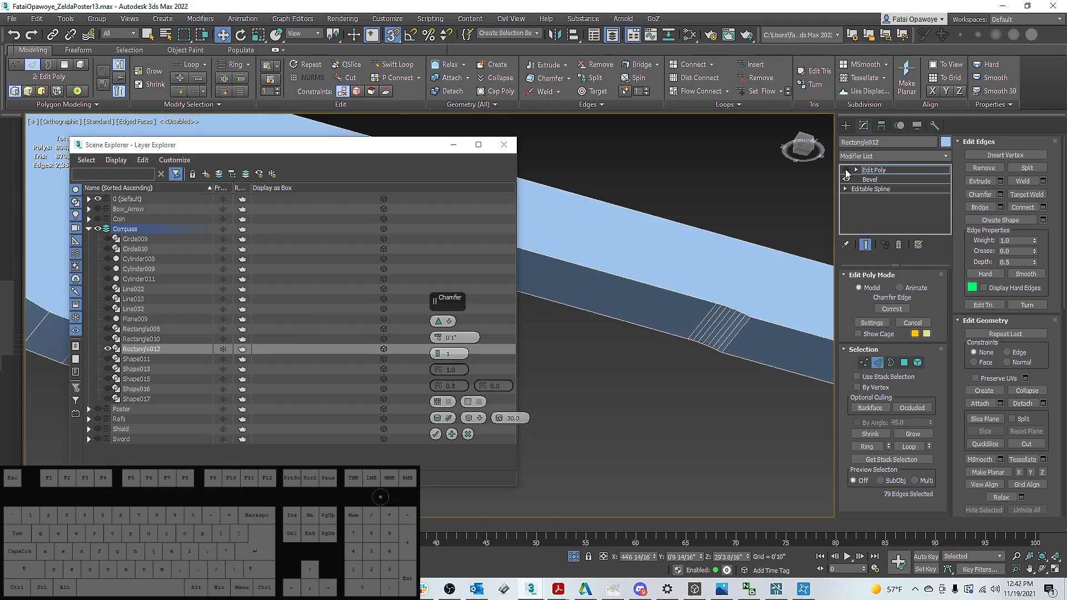
click(458, 149)
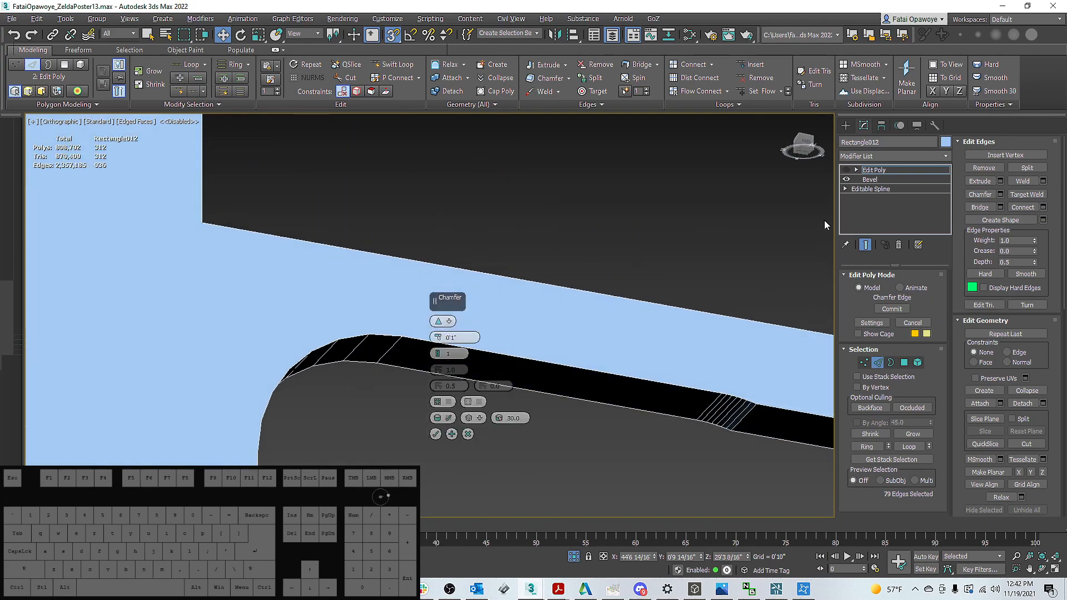
Cancel the chamfer and cut the Edit Poly modifier from Rectangle012
right_click(877, 172)
click(468, 431)
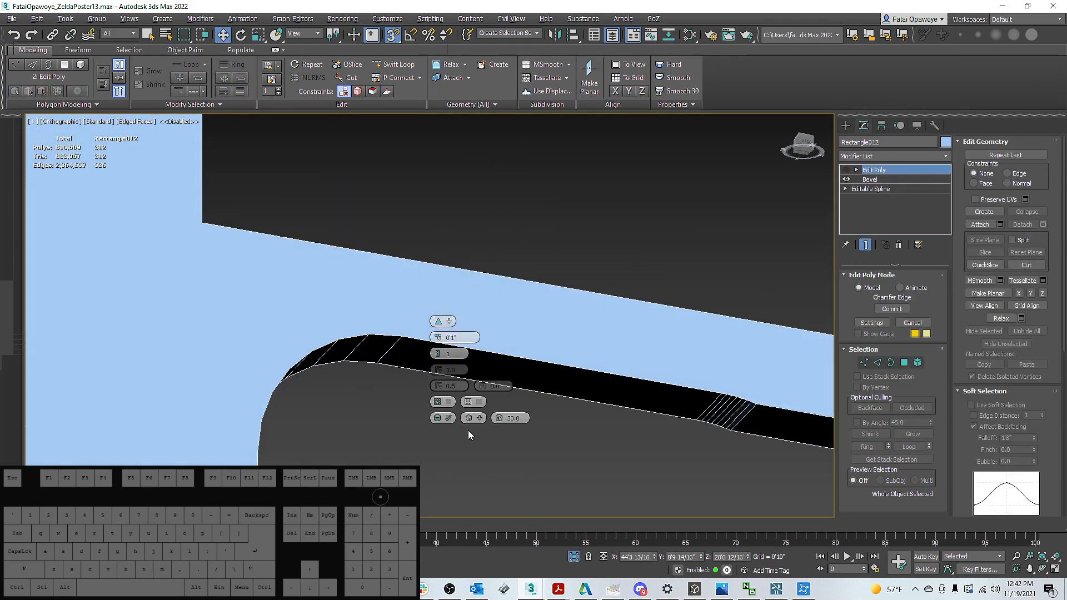
click(468, 431)
right_click(887, 171)
click(494, 315)
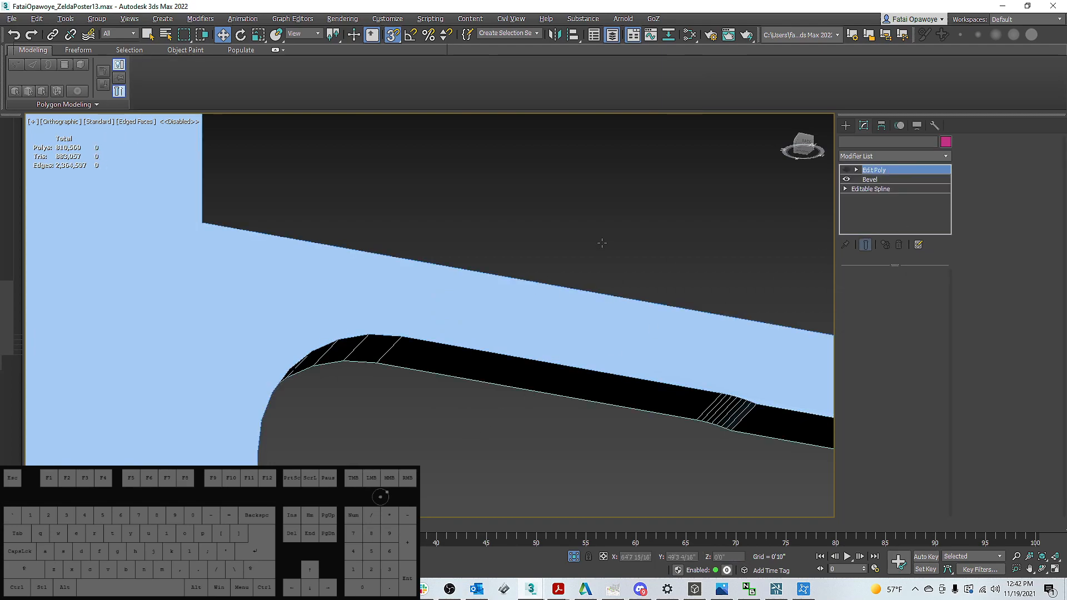
right_click(883, 171)
click(900, 205)
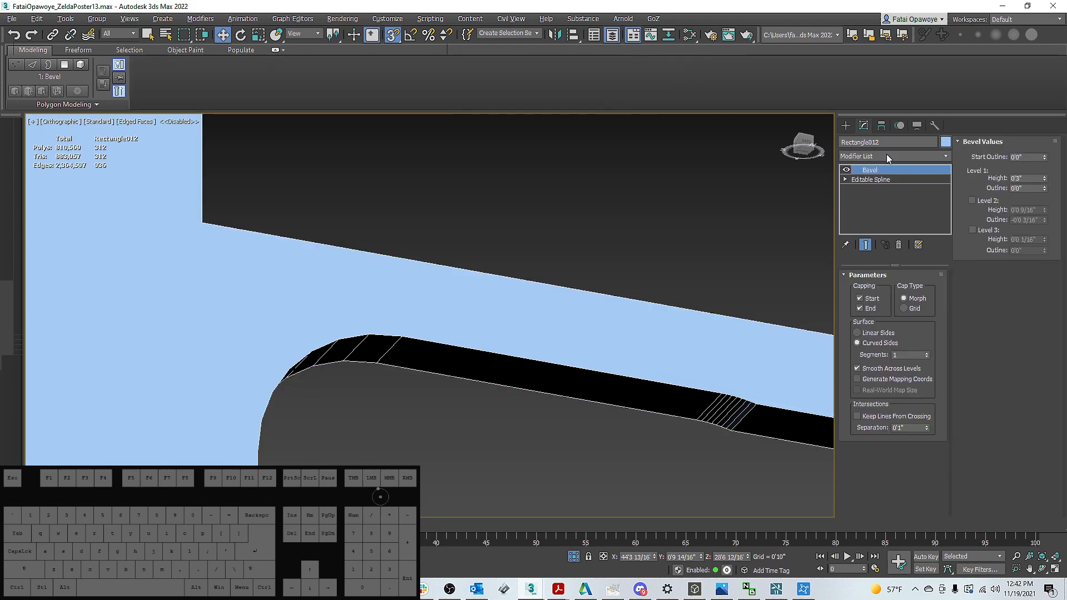
key(ctrl+z)
click(867, 171)
right_click(865, 172)
click(897, 205)
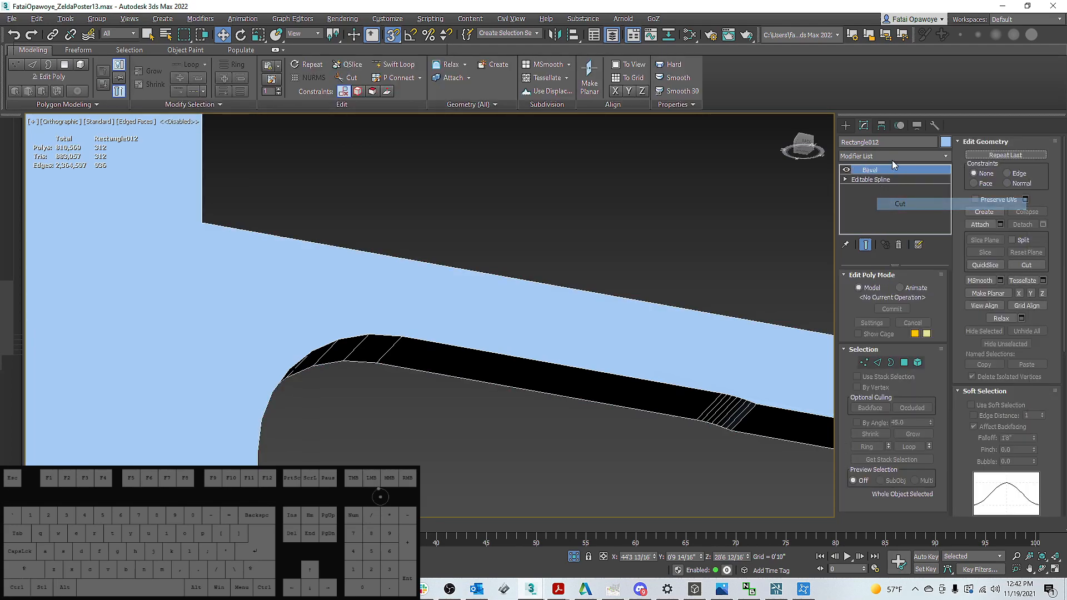
Add a new Edit Poly modifier to Rectangle012 and show its vertices around the lower rim
click(892, 158)
key(e)
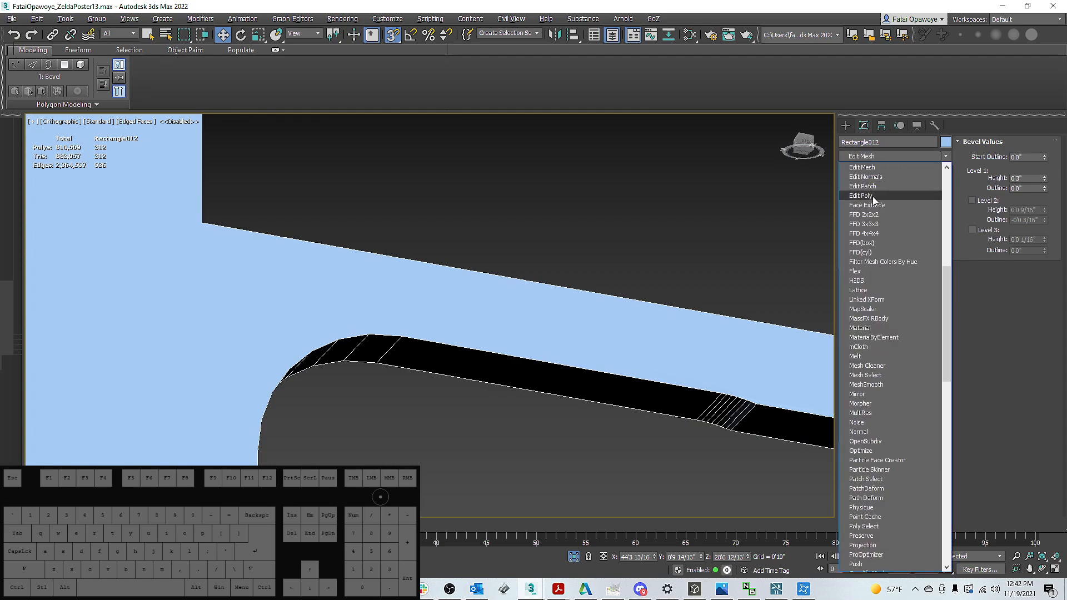
click(873, 196)
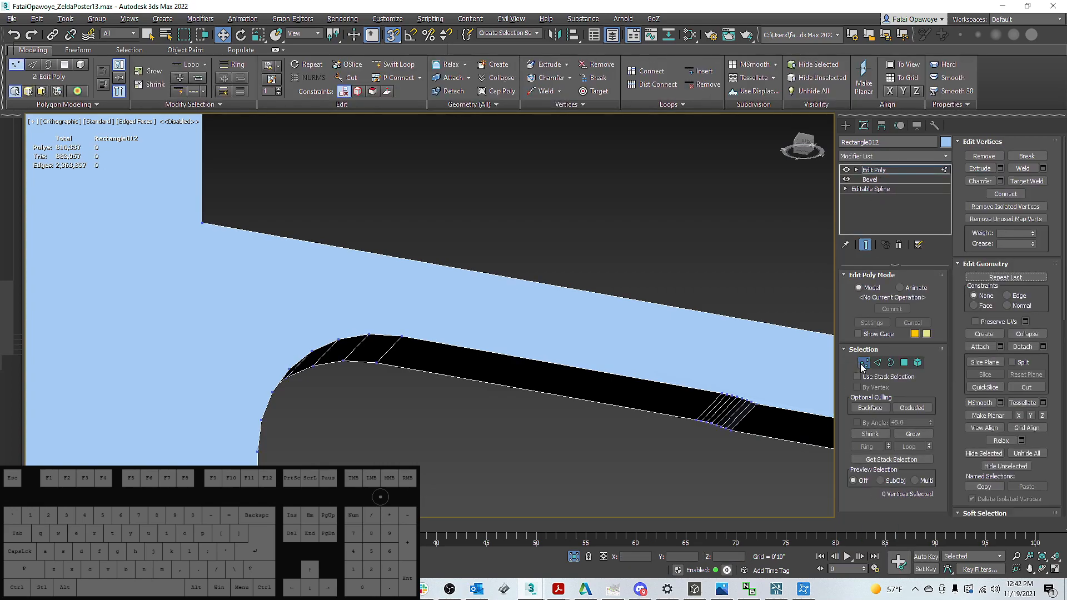
key(1)
scroll(772, 352, down, 5)
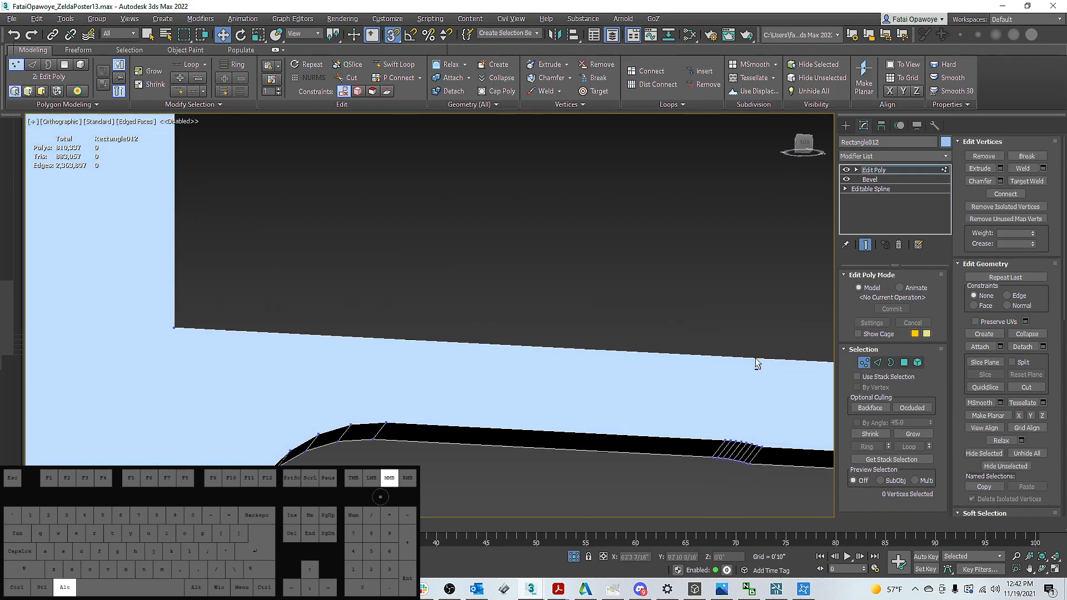
alt+middle_drag(657, 313, 672, 318)
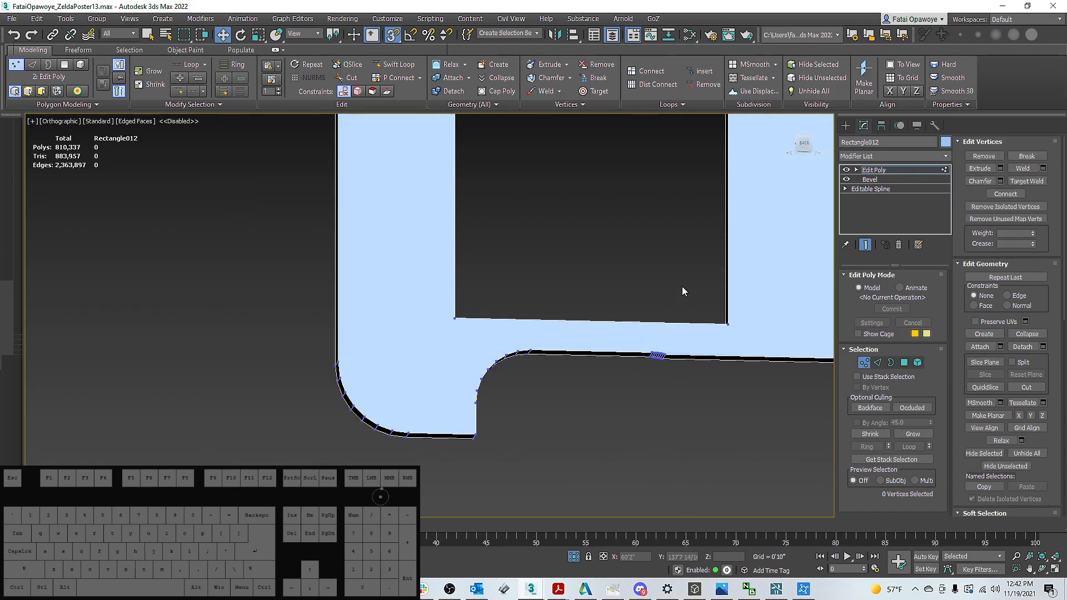
Try a Retopology modifier on Rectangle012 and inspect the recomputed plate with edged faces turned off
click(940, 157)
key(r)
click(888, 176)
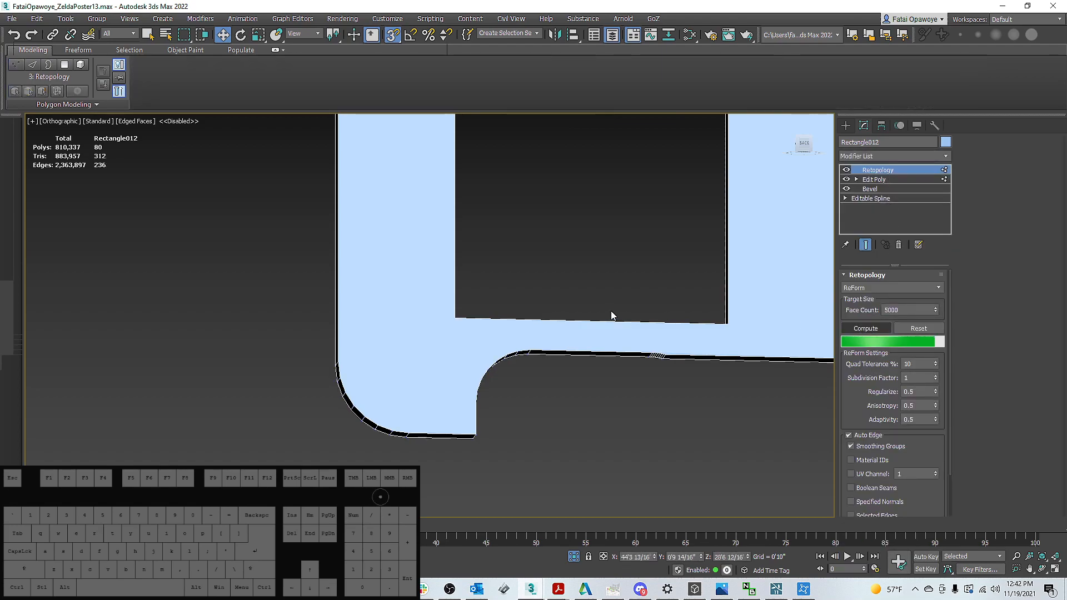
mouse_move(609, 309)
alt+middle_down()
mouse_move(605, 214)
mouse_move(630, 287)
alt+middle_up()
scroll(605, 215, up, 1)
middle_drag(687, 305, 666, 318)
scroll(666, 318, down, 3)
key(F4)
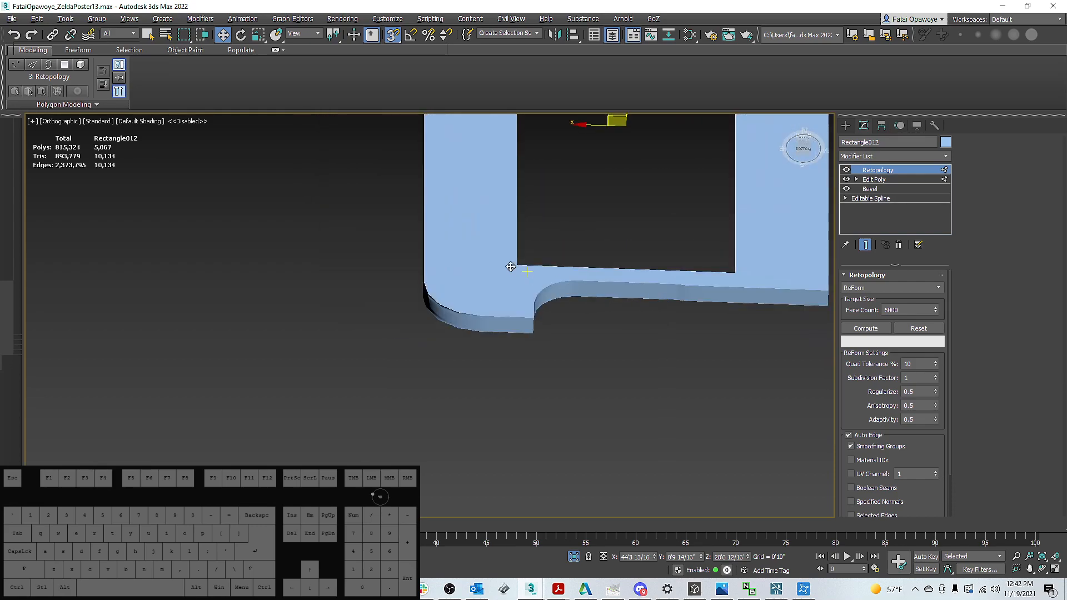
scroll(517, 268, down, 5)
alt+middle_drag(517, 268, 572, 268)
scroll(534, 238, up, 5)
Undo the Retopology modifier, leave Vertex level and turn edged faces back on
key(ctrl+z)
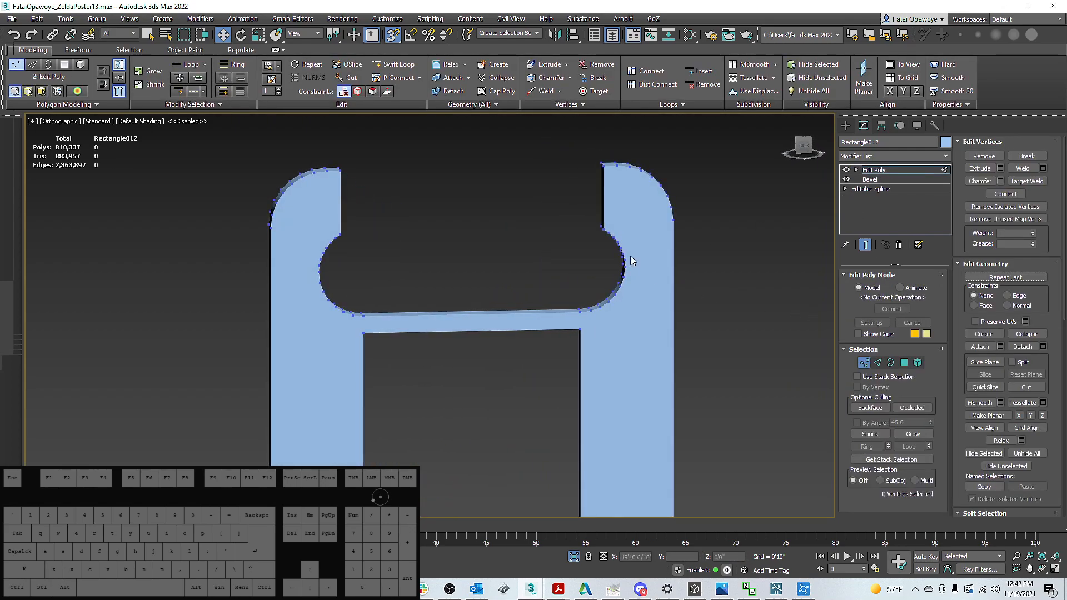
scroll(559, 232, down, 6)
scroll(511, 334, up, 5)
key(1)
middle_drag(584, 334, 545, 321)
key(F4)
scroll(594, 384, up, 2)
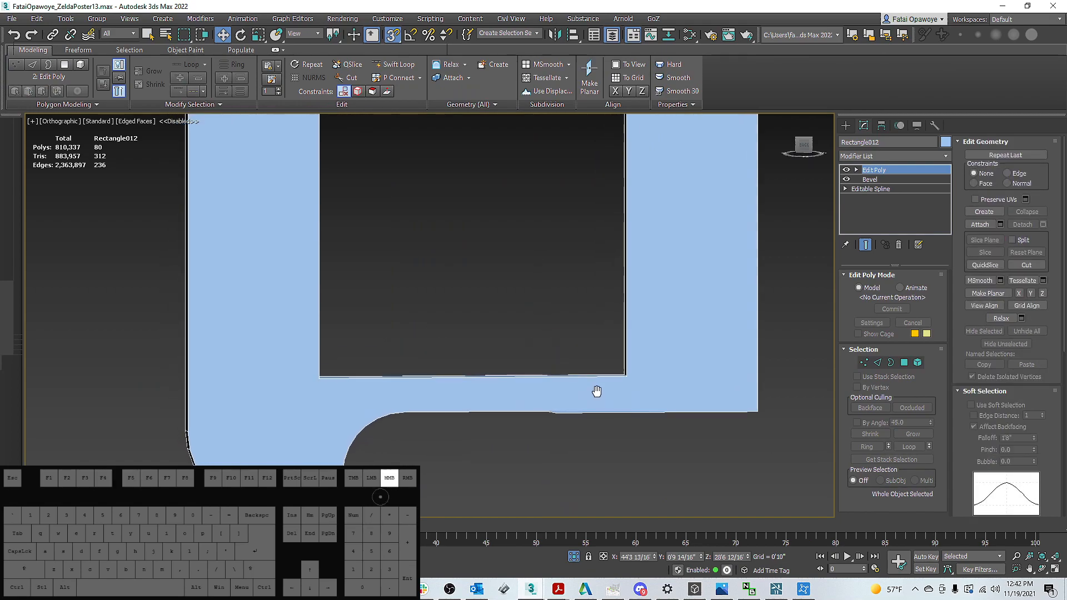
Switch Edit Poly to Edge level and select the two edges along the bottom of the window opening
scroll(597, 369, down, 4)
alt+middle_drag(597, 369, 437, 231)
alt+middle_drag(547, 245, 563, 314)
click(880, 364)
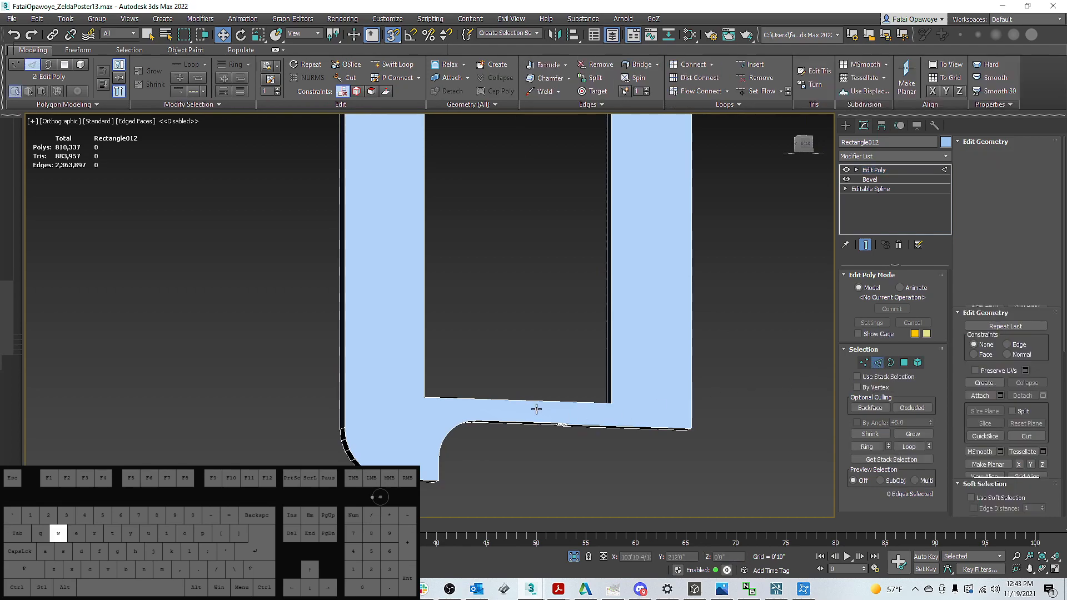
click(566, 406)
alt+middle_drag(566, 406, 613, 454)
key(x)
scroll(611, 422, up, 5)
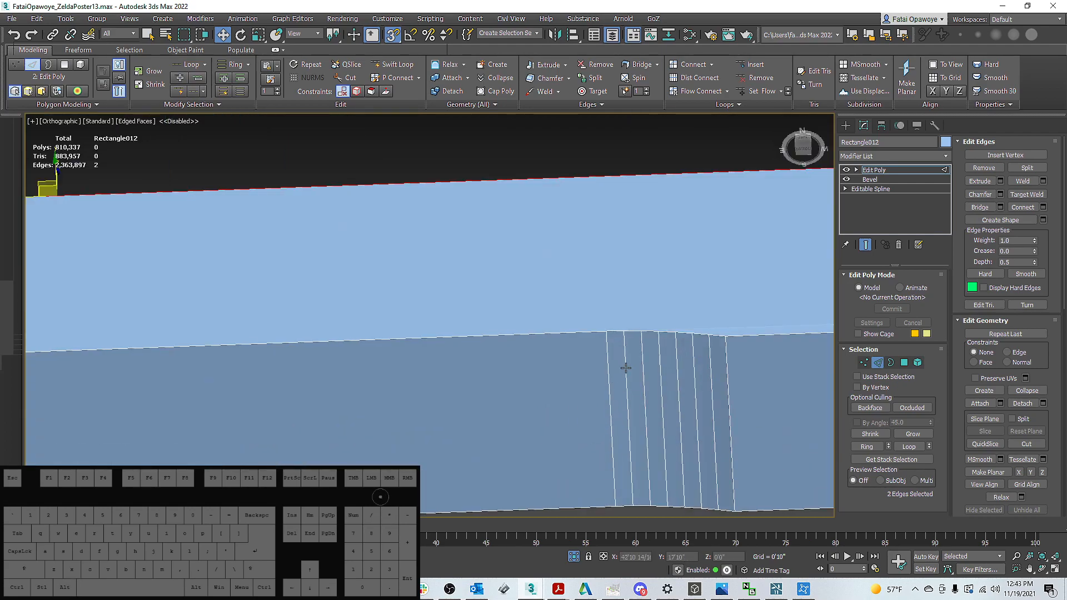
Remove several of the closely spaced vertical edges at the small bump on the lower rim, together with their vertices
alt+middle_drag(714, 356, 839, 345)
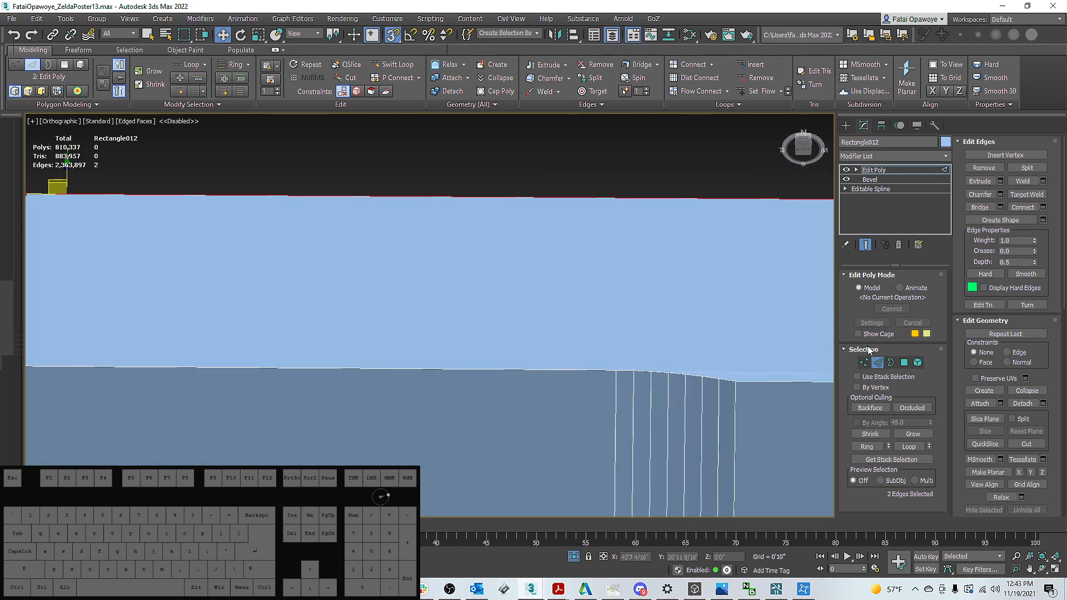
click(634, 394)
ctrl+click(669, 394)
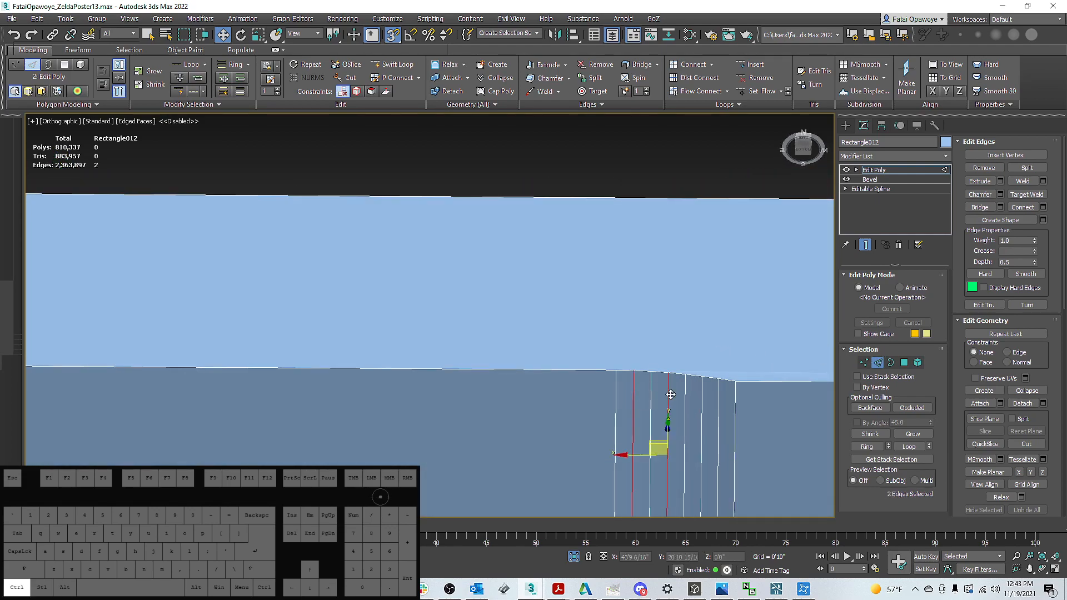
click(719, 399)
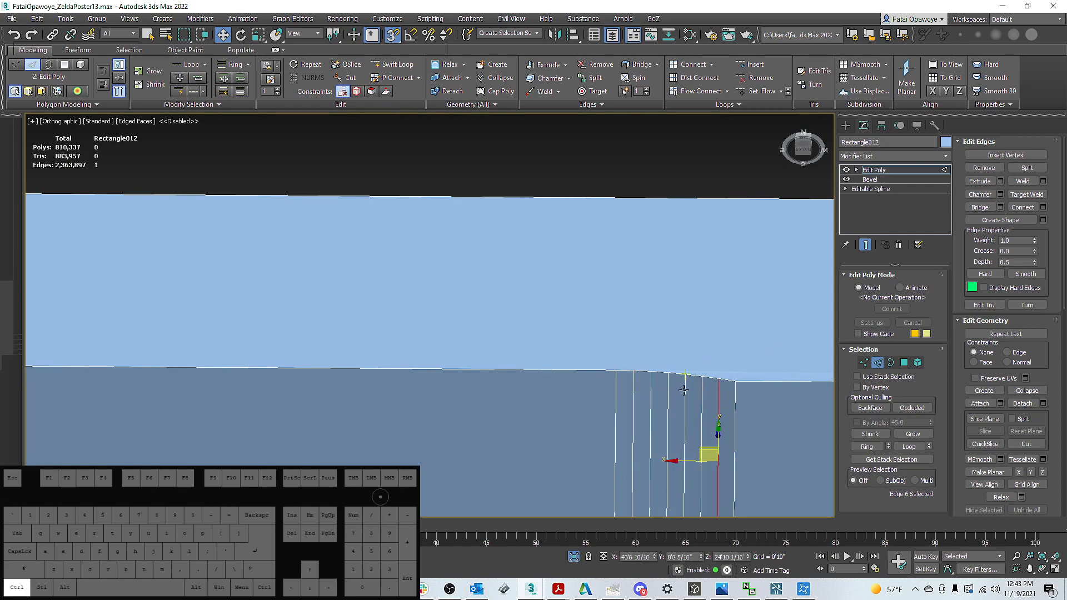
key(ctrl+BackSpace)
Connect the front and back edges along the bottom of the window opening with a new edge
alt+middle_drag(635, 376, 545, 351)
drag(545, 350, 567, 404)
right_click(596, 335)
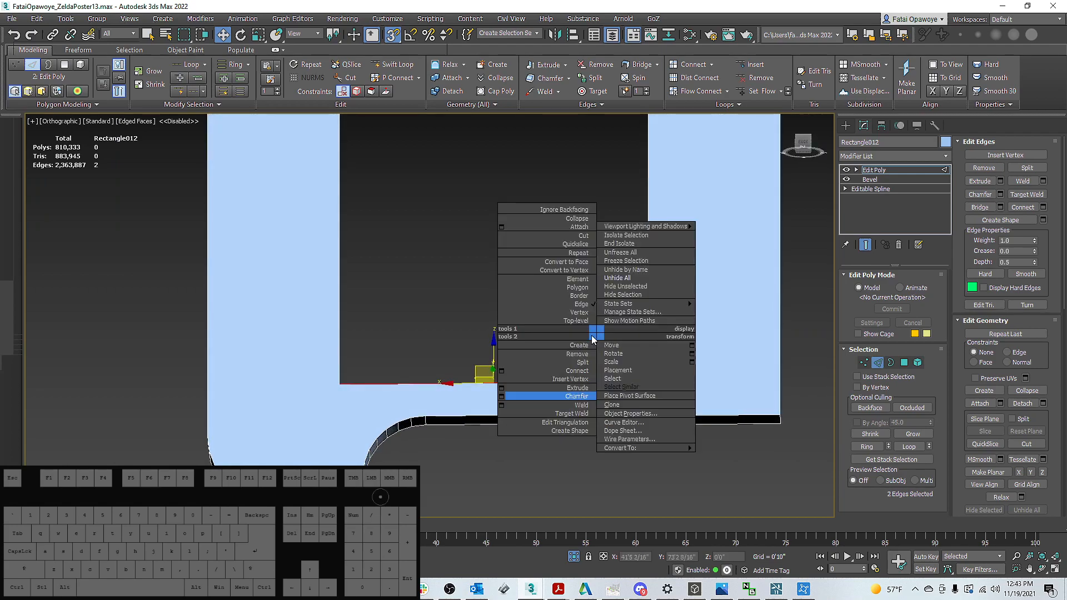
click(506, 376)
scroll(591, 373, up, 1)
alt+middle_drag(591, 371, 565, 337)
click(436, 370)
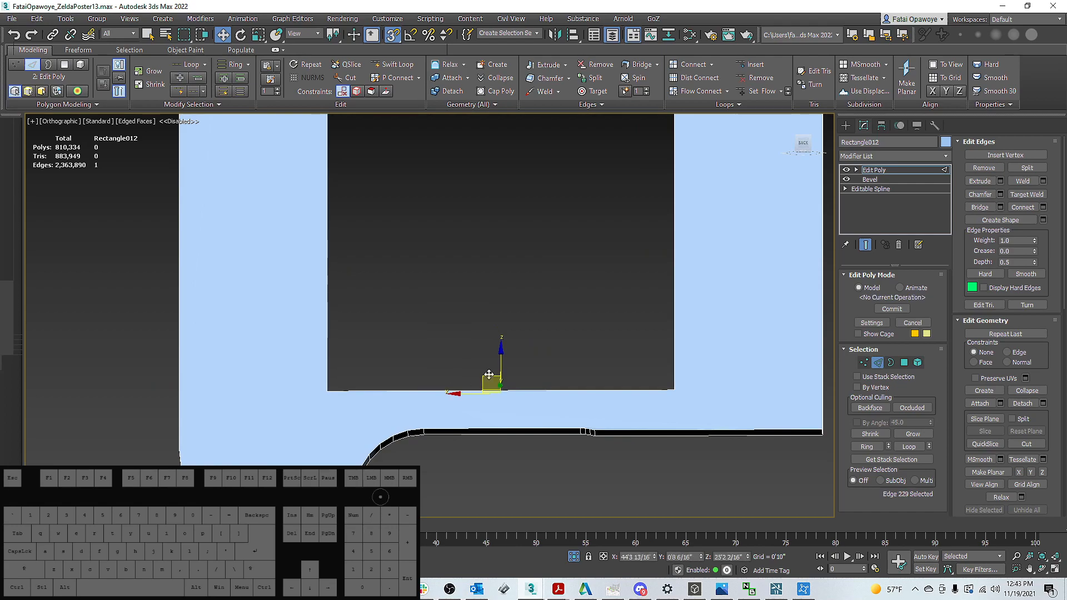
Select the two long edges beside the middle of the window opening's bottom and start connecting them with 4 segments
scroll(556, 367, up, 1)
right_click(635, 405)
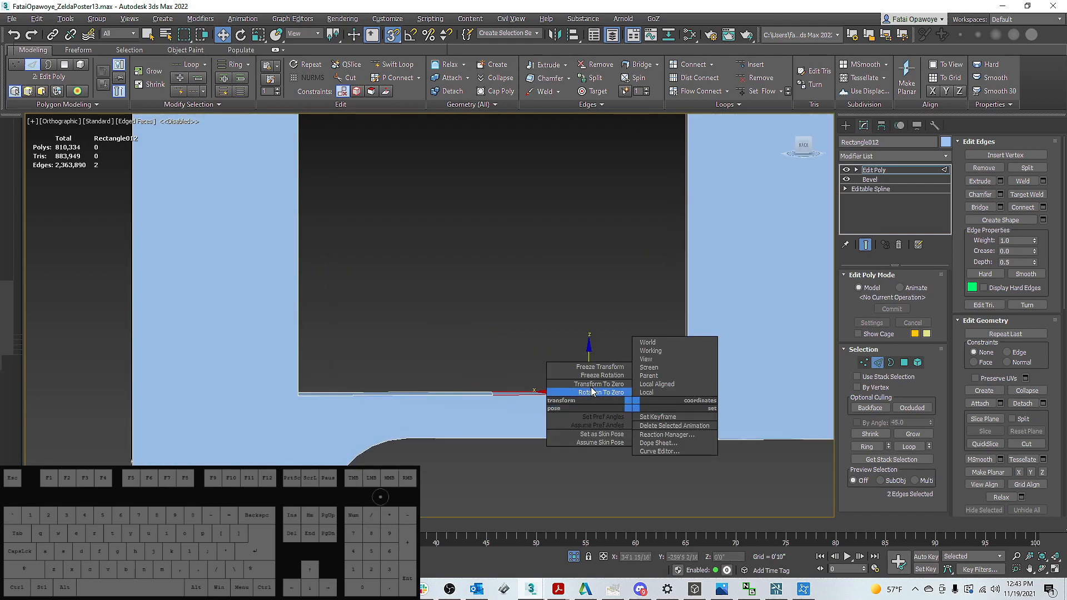
key(Escape)
right_click(617, 354)
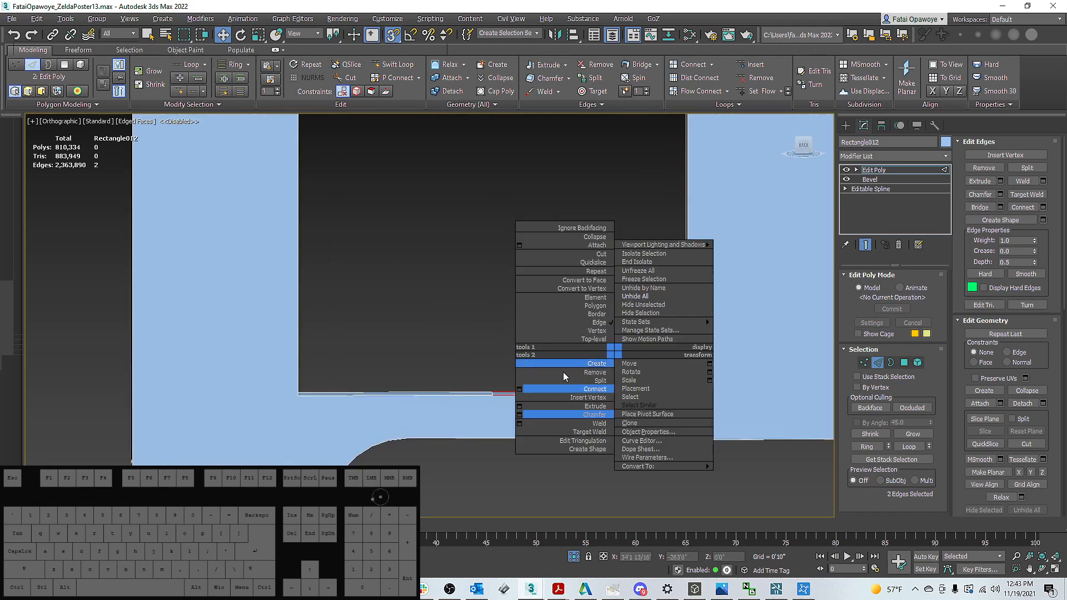
click(520, 390)
alt+middle_drag(571, 392, 512, 356)
alt+middle_drag(605, 370, 594, 404)
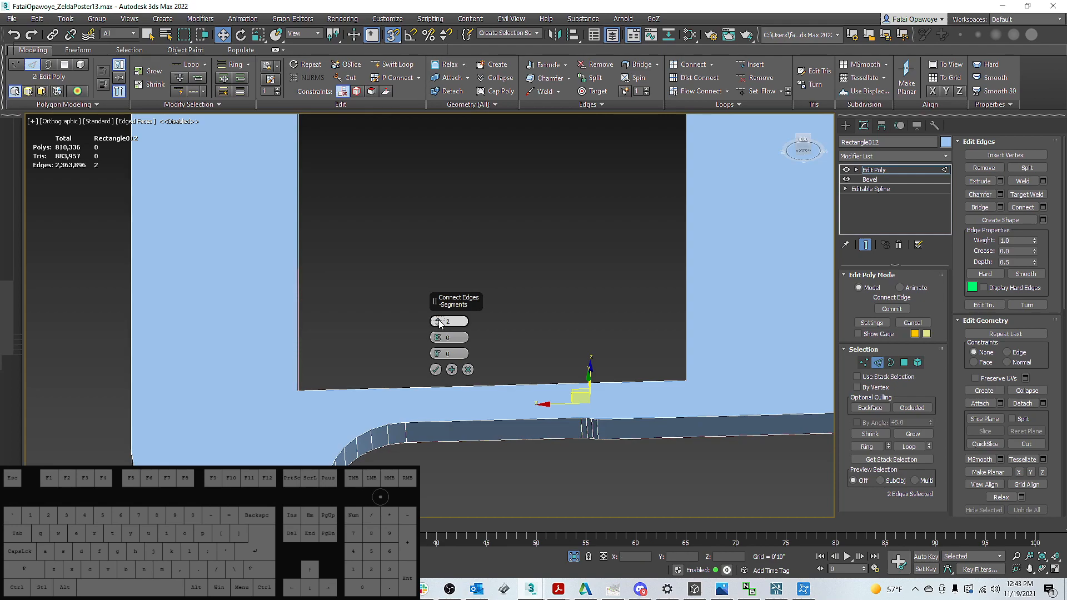
alt+middle_drag(595, 389, 596, 462)
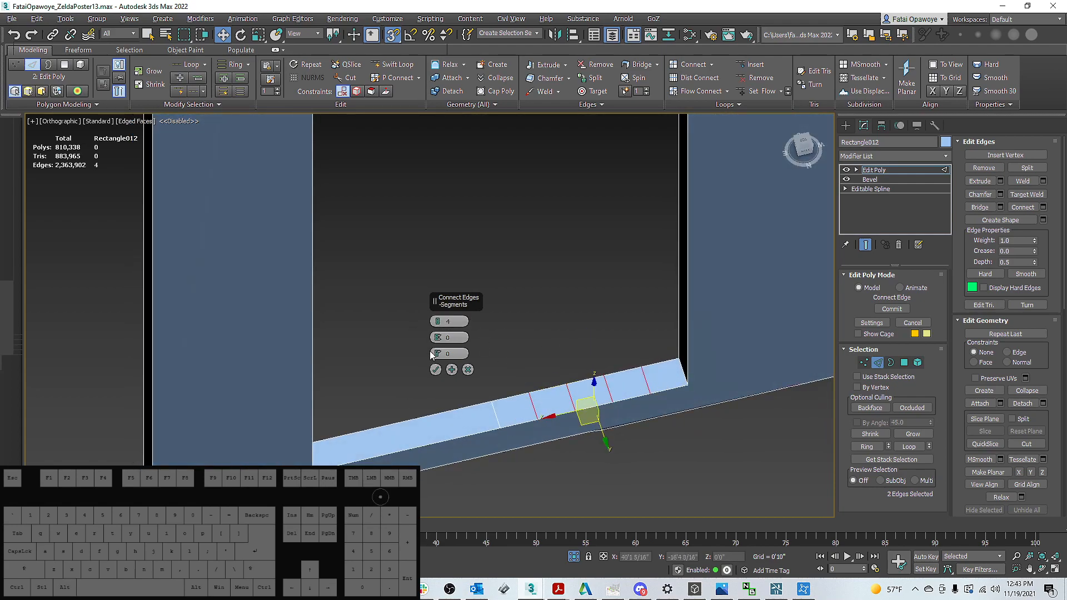
Pinch the new connecting segments to -86, apply the connection and switch to Vertex level
drag(438, 355, 440, 279)
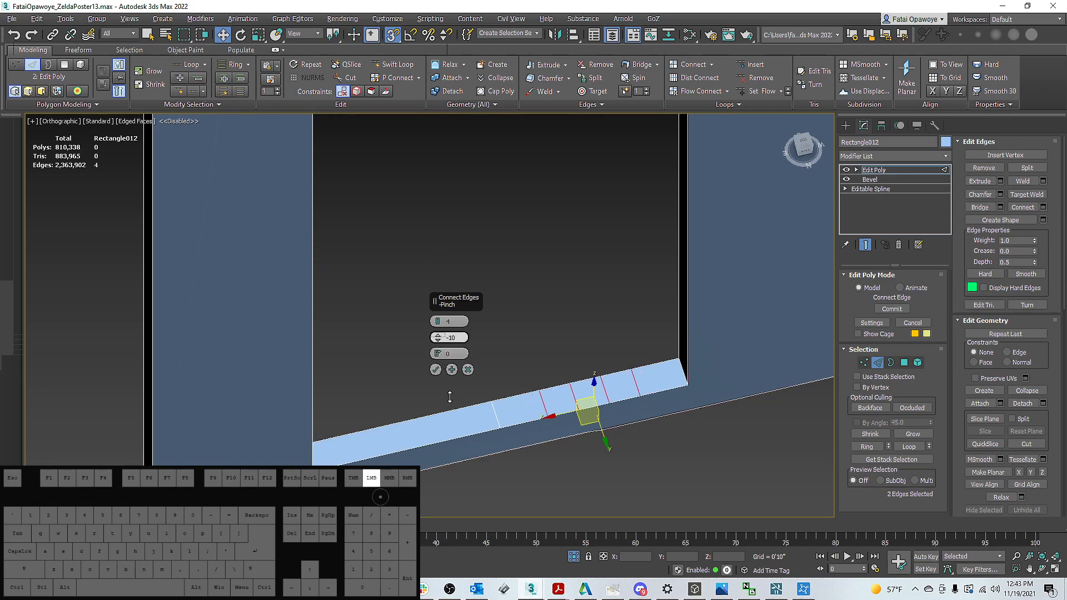
drag(539, 529, 539, 531)
alt+middle_drag(637, 444, 603, 383)
scroll(604, 404, up, 4)
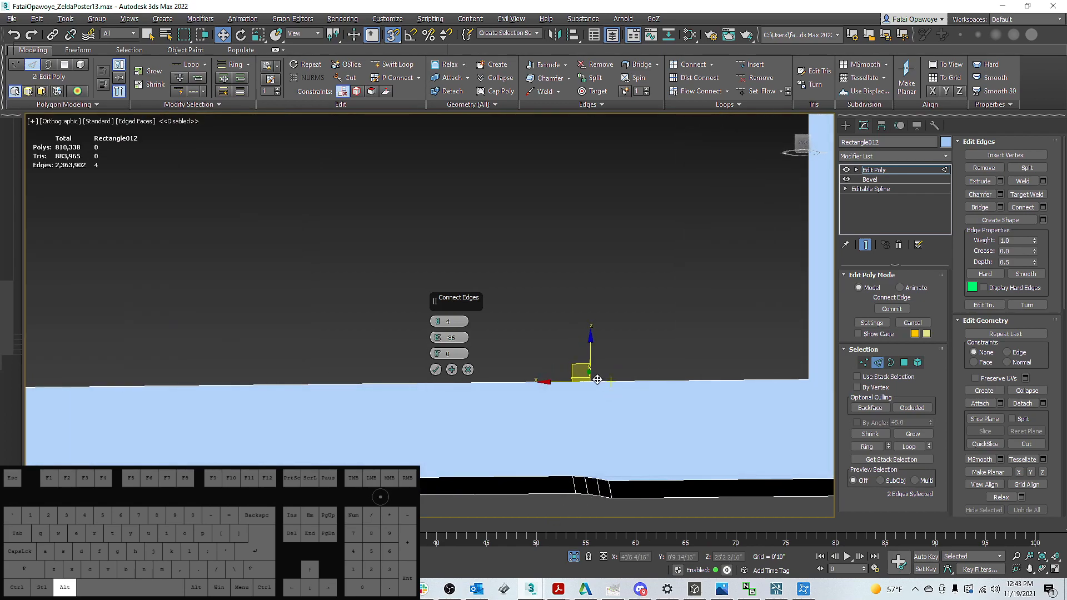
click(436, 370)
key(1)
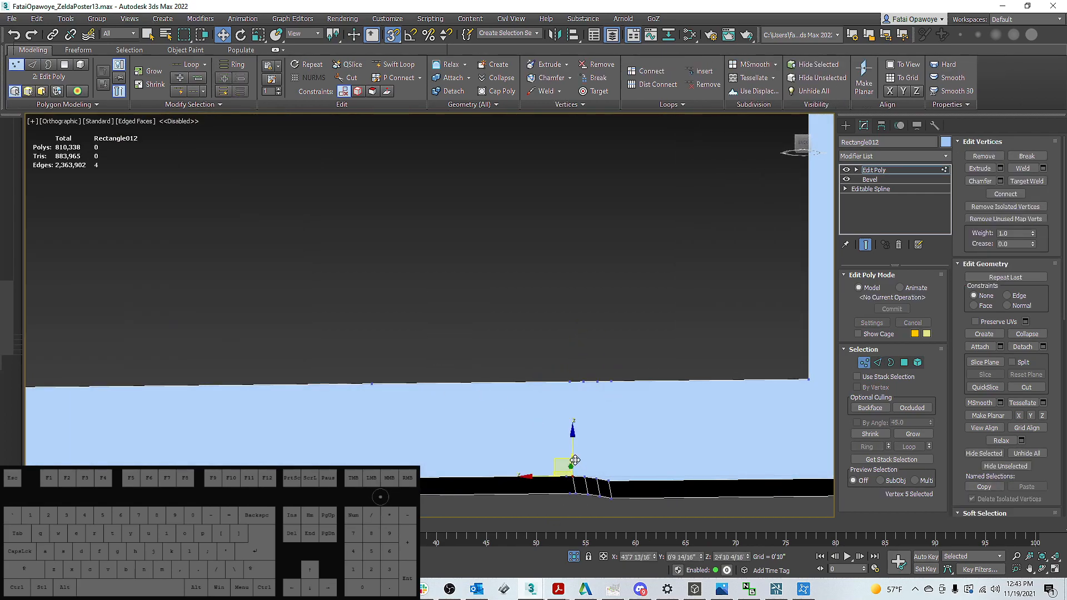
Try to remove the two extra rim vertices just beside the small bump, then undo the removal
mouse_move(571, 399)
alt+middle_down()
mouse_move(583, 407)
mouse_move(598, 341)
mouse_move(601, 434)
mouse_move(578, 362)
mouse_move(568, 404)
mouse_move(591, 409)
mouse_move(566, 402)
alt+middle_up()
key(w)
key(q)
click(566, 402)
scroll(562, 442, up, 4)
middle_drag(548, 476, 746, 231)
ctrl+click(535, 417)
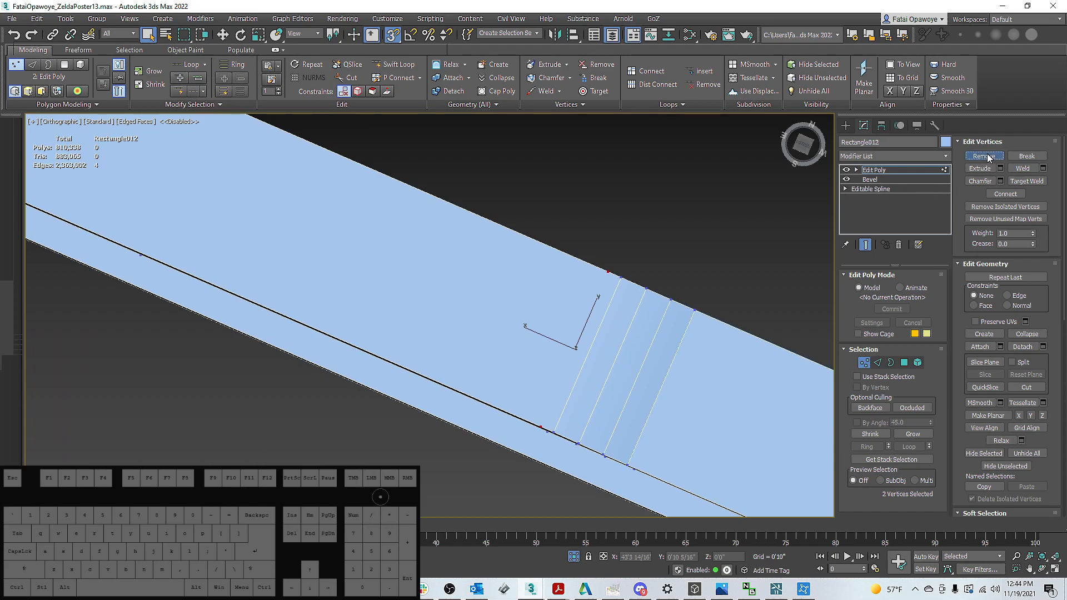
alt+middle_drag(667, 242, 672, 271)
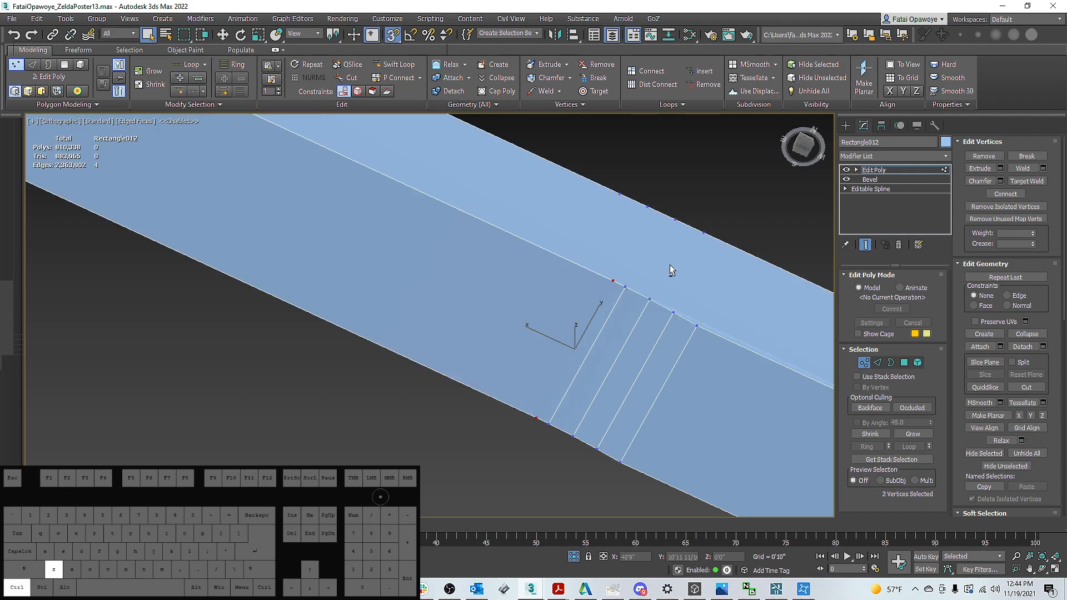
Connect the first three vertex pairs between the window opening's bottom edge and the bump on the plate's back face
alt+middle_drag(666, 264, 612, 304)
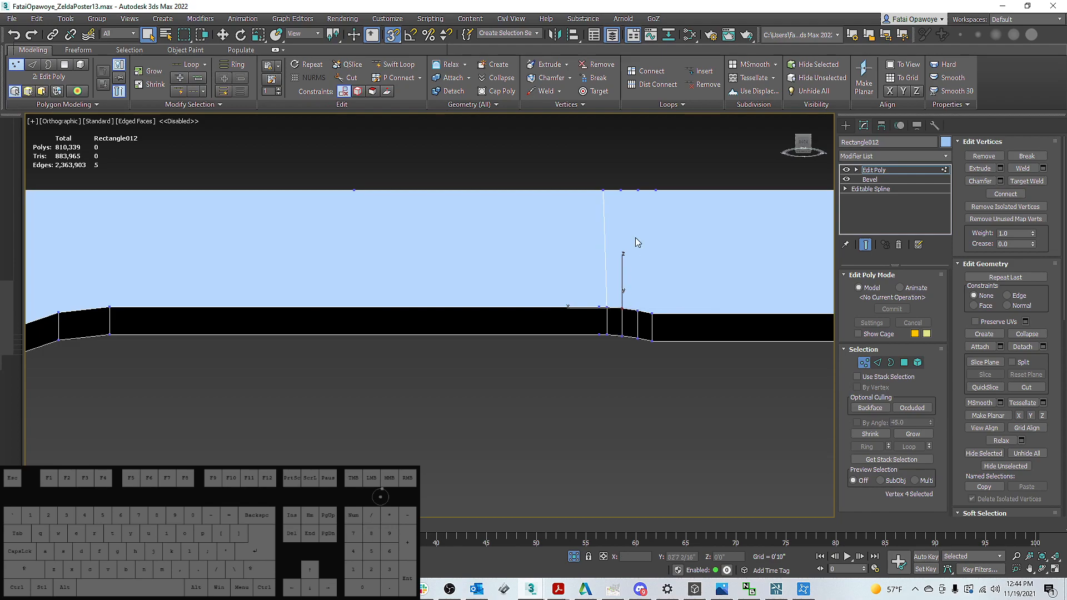
ctrl+click(616, 193)
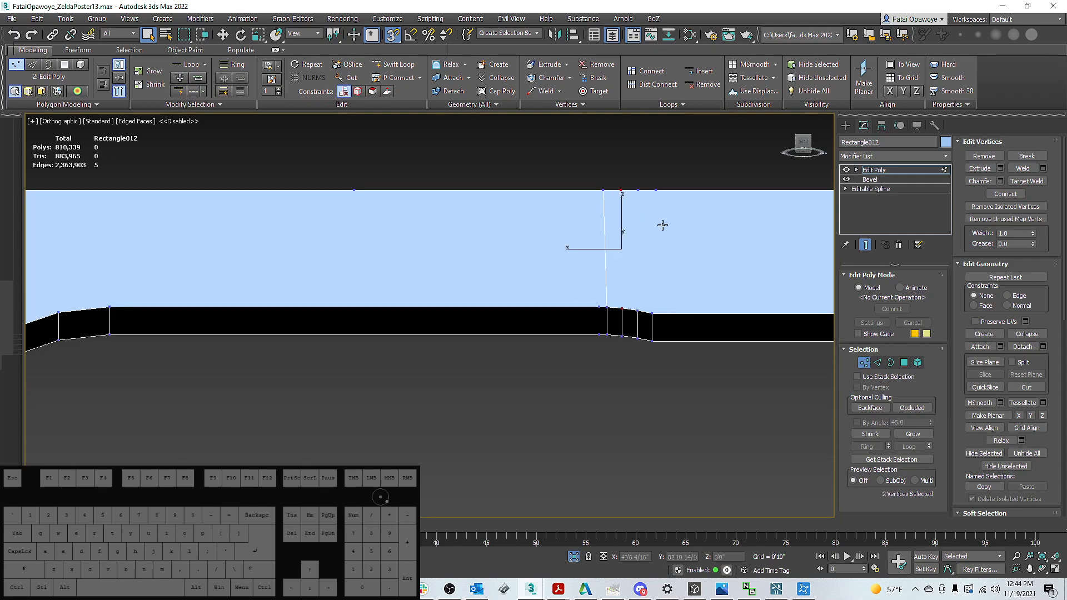
right_click(681, 283)
click(626, 314)
alt+middle_drag(648, 259, 644, 267)
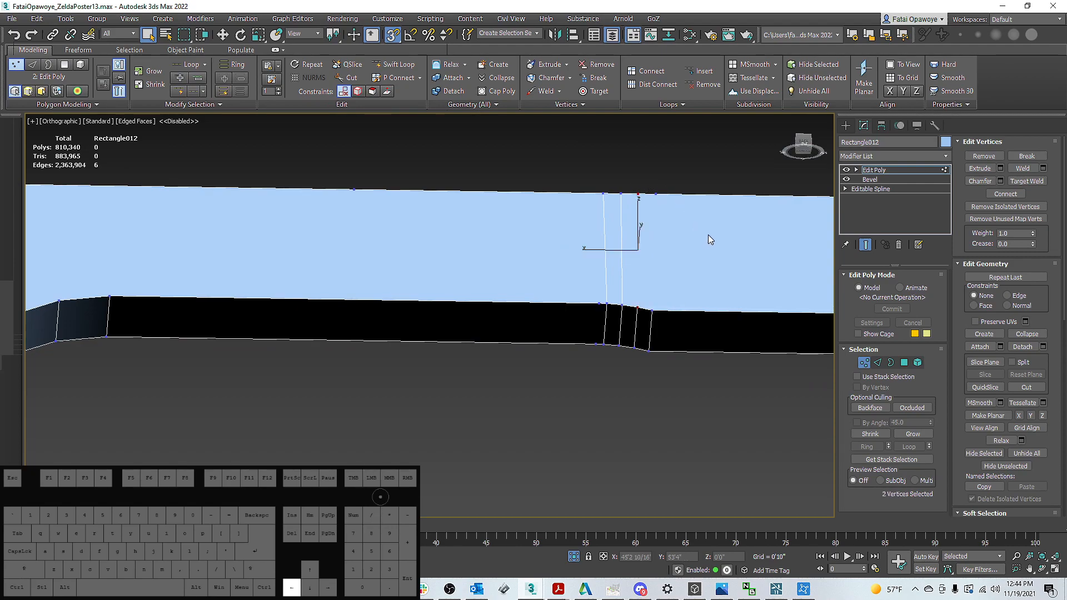
alt+middle_drag(655, 266, 655, 276)
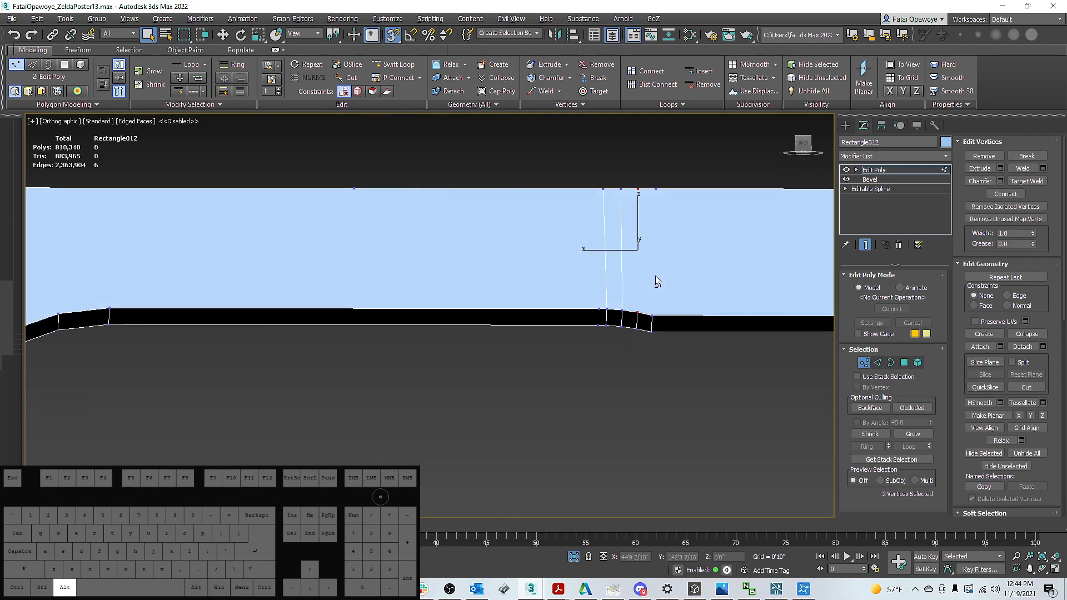
right_click(668, 264)
click(598, 299)
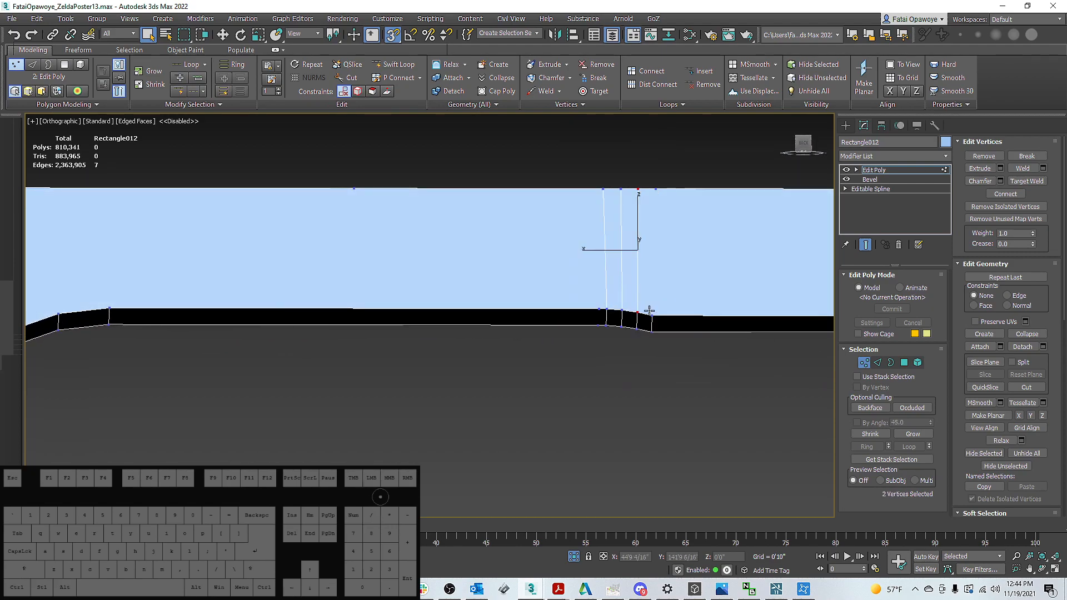
Connect the fourth vertex pair between the window opening's bottom edge and the end of the bump
right_click(705, 227)
click(719, 239)
right_click(673, 266)
click(655, 312)
mouse_move(657, 305)
alt+middle_down()
mouse_move(779, 269)
mouse_move(656, 296)
alt+middle_up()
On the plate's opposite face, connect the outermost segment vertex on the window opening's bottom edge to the matching bump vertex
click(682, 297)
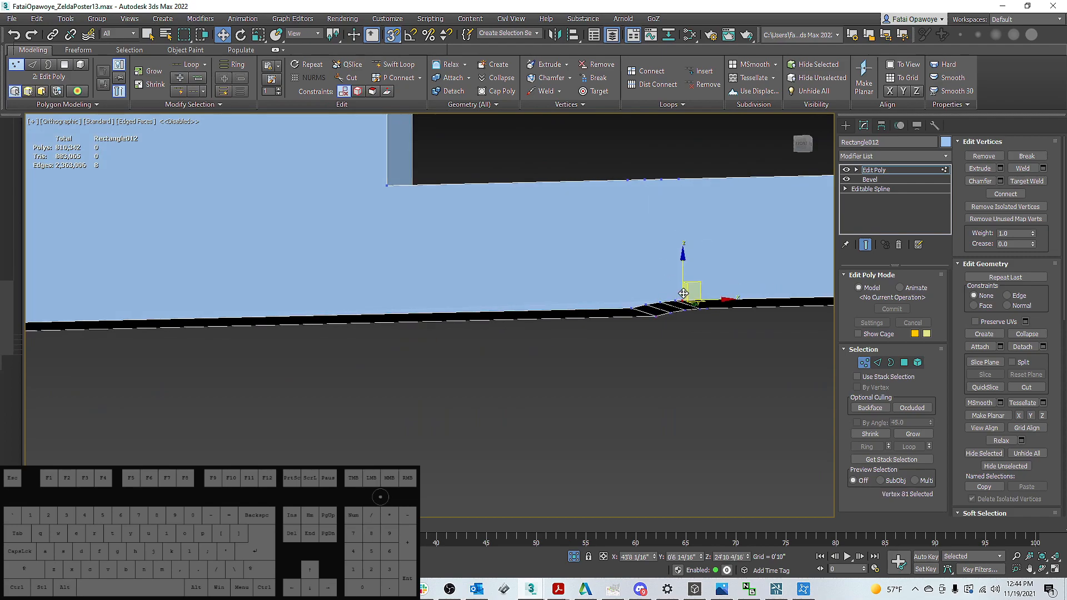
ctrl+click(682, 185)
click(678, 179)
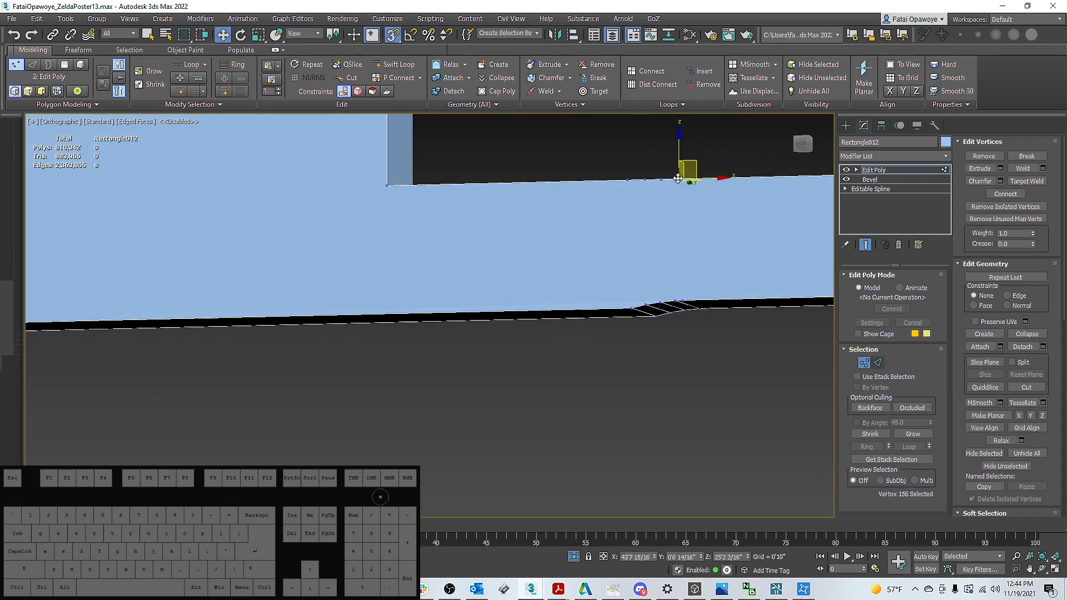
ctrl+click(683, 293)
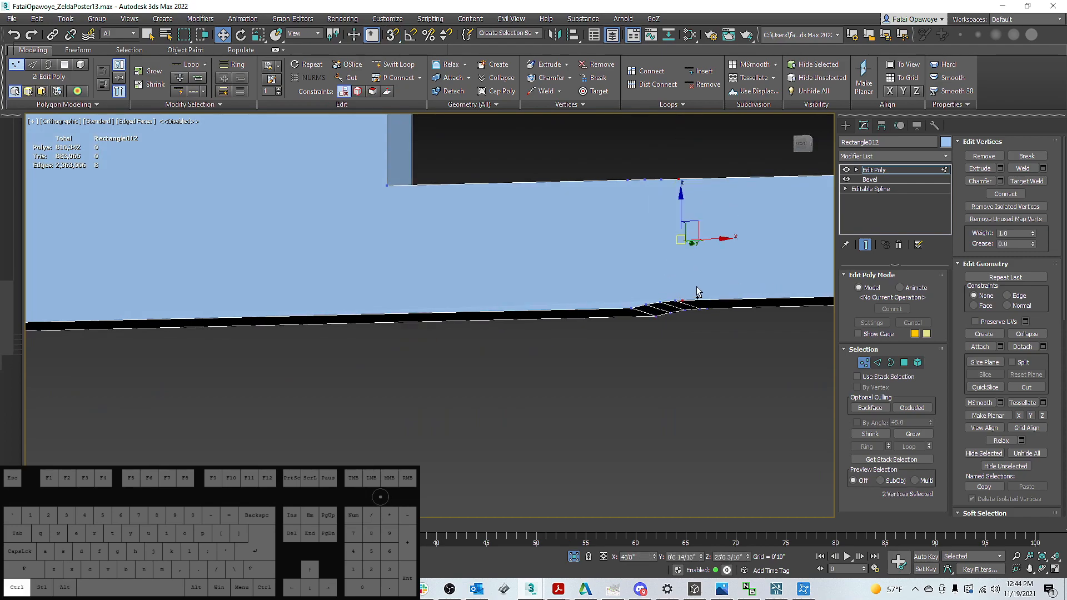
alt+middle_drag(685, 305, 688, 268)
right_click(719, 240)
click(690, 277)
click(683, 280)
Try to remove the two vertices at the end of the rim bump, then undo the removal
alt+middle_drag(700, 343, 742, 241)
click(743, 242)
click(667, 346)
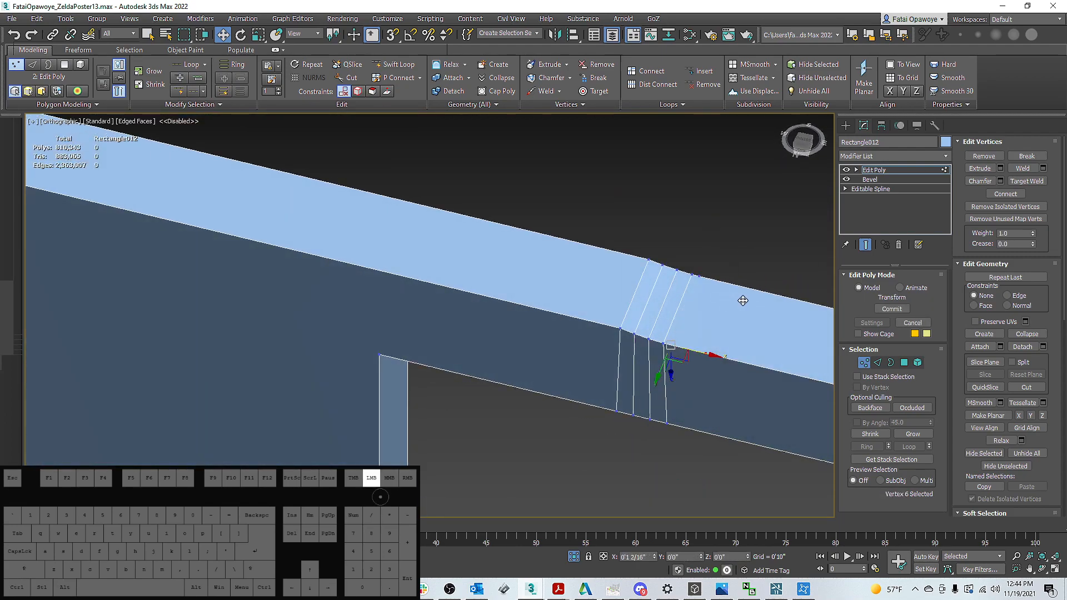
ctrl+click(699, 275)
click(994, 157)
key(ctrl+z)
Connect the bottom window edges next to the rim's concave curve with 4 segments pinched to about -77
middle_drag(674, 291, 558, 208)
scroll(510, 258, down, 5)
scroll(583, 233, up, 4)
alt+middle_drag(598, 257, 539, 207)
alt+middle_drag(556, 259, 569, 285)
drag(618, 300, 607, 243)
alt+middle_drag(611, 253, 639, 298)
right_click(637, 294)
click(544, 332)
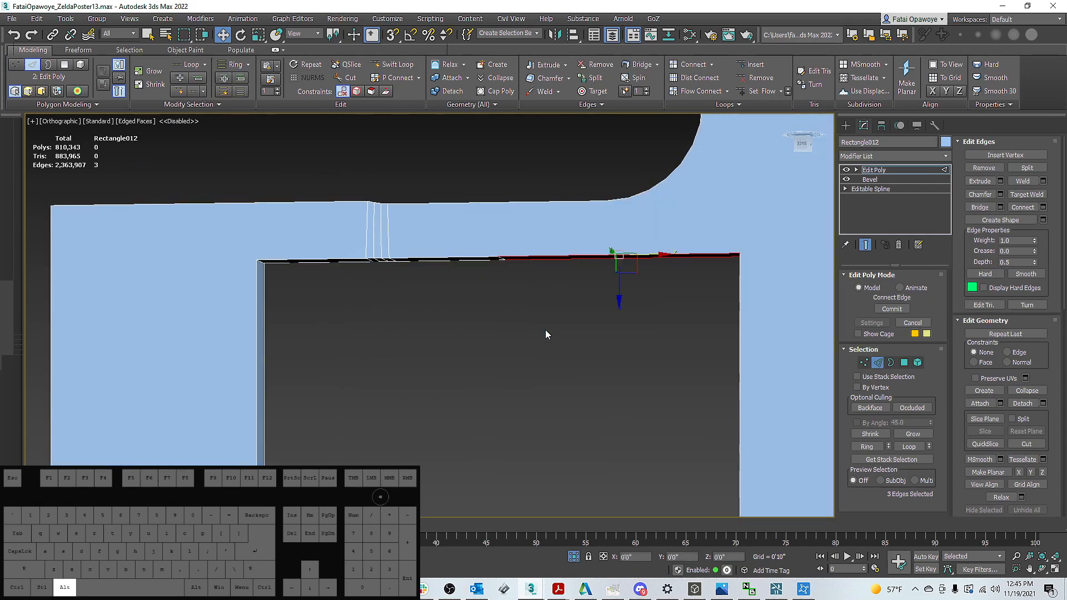
alt+middle_drag(563, 265, 520, 263)
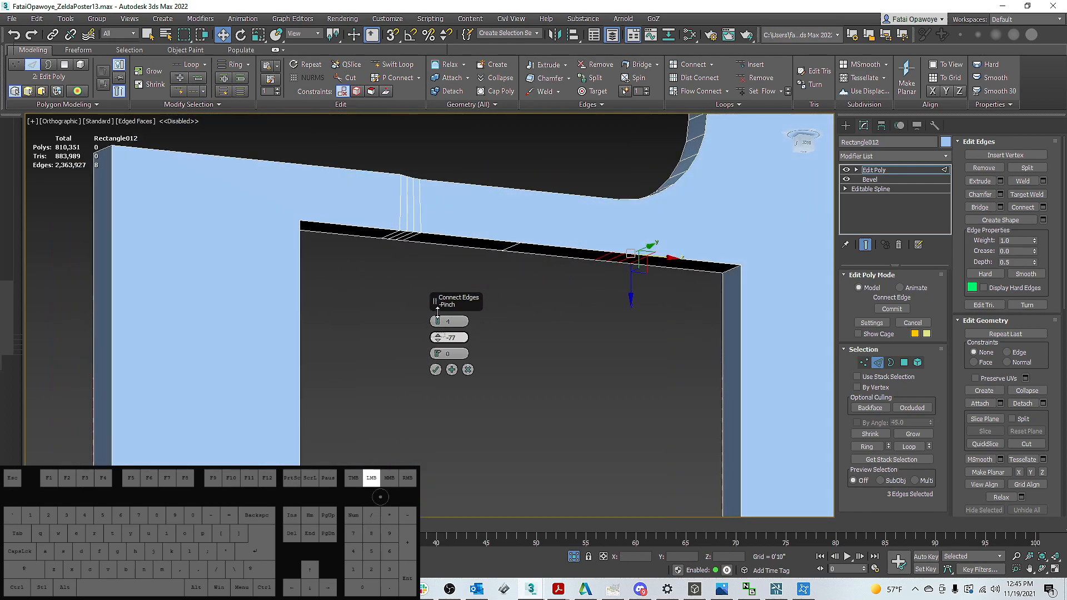
click(435, 370)
At Vertex level, try to connect the vertex where the rim's concave curve starts to the nearest new window-edge vertex
alt+middle_drag(548, 300, 656, 231)
key(1)
drag(666, 244, 687, 249)
mouse_move(687, 249)
alt+middle_down()
mouse_move(678, 264)
mouse_move(686, 247)
mouse_move(662, 241)
mouse_move(689, 228)
alt+middle_up()
scroll(676, 233, up, 3)
key(1)
click(688, 290)
ctrl+click(669, 196)
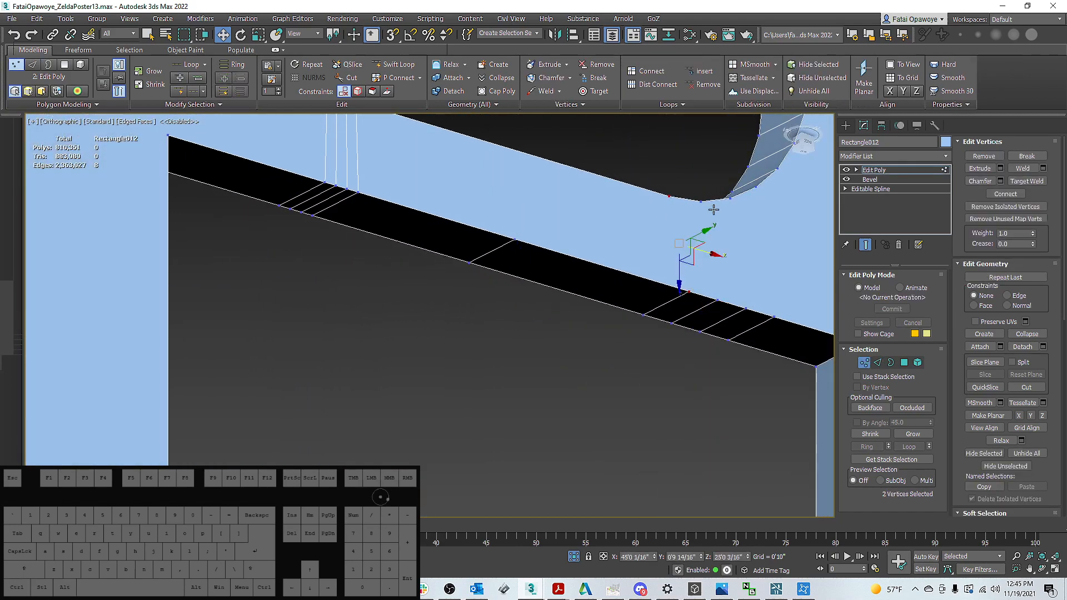
right_click(723, 223)
click(706, 261)
Retry connecting the curve's starting vertex with the window-edge vertex, inspect the opposite face and undo
alt+middle_drag(706, 260, 676, 245)
click(666, 192)
ctrl+click(687, 292)
right_click(703, 285)
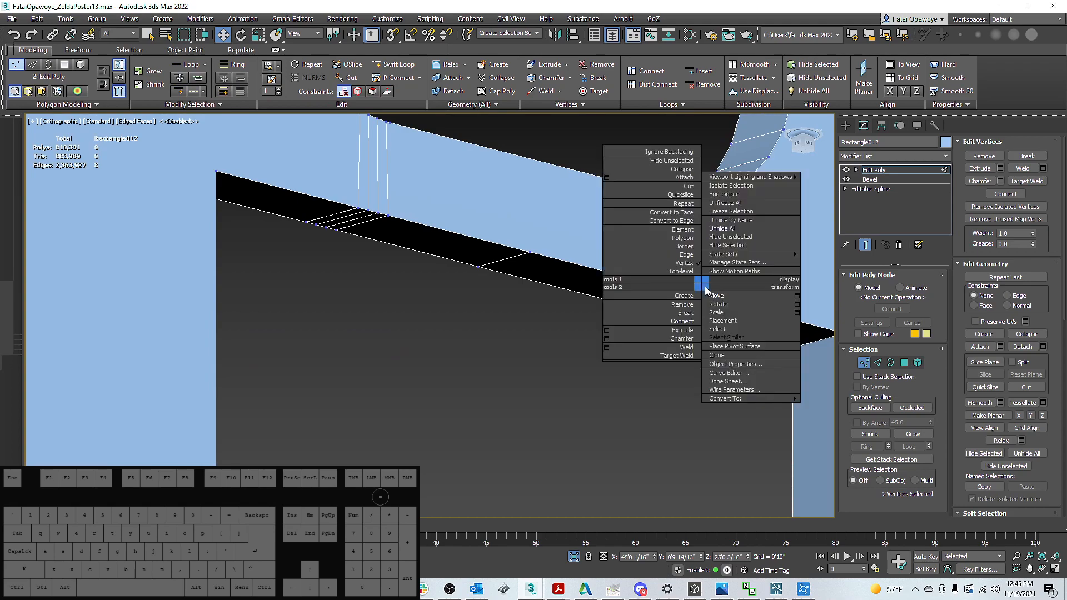
click(677, 323)
alt+middle_drag(677, 323, 625, 282)
key(ctrl+z)
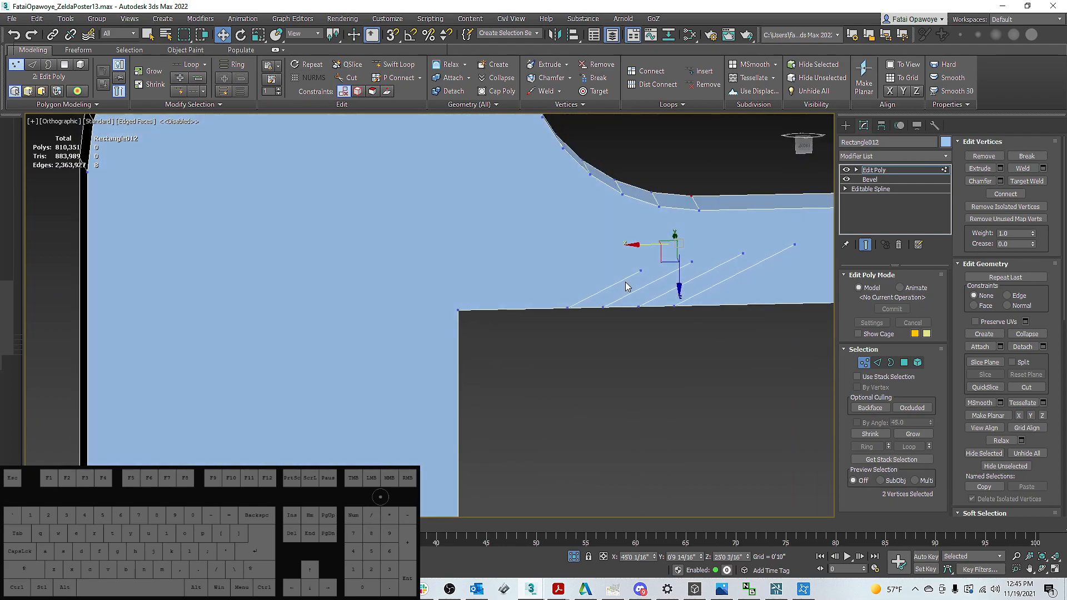
In wireframe at Edge level, select the four stray diagonal edges by the window corner and remove them with their vertices
key(F3)
click(877, 362)
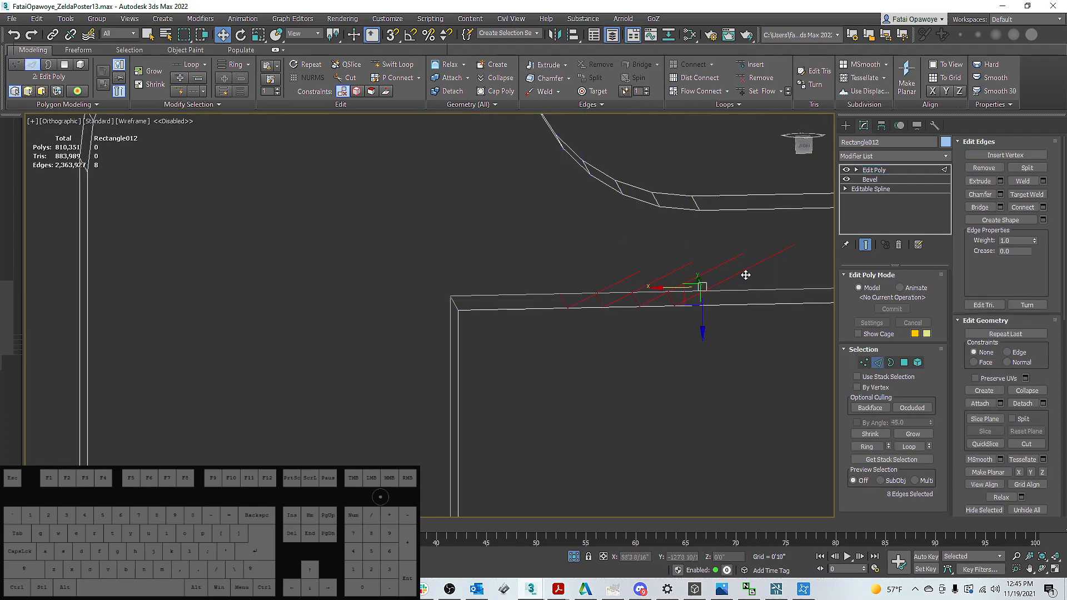
click(739, 273)
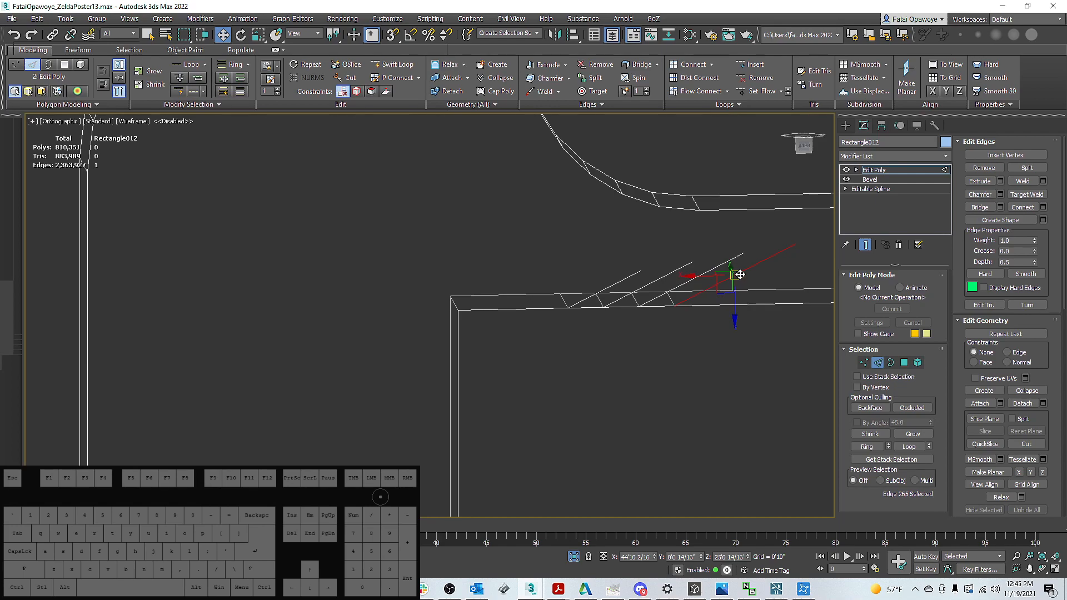
ctrl+click(727, 260)
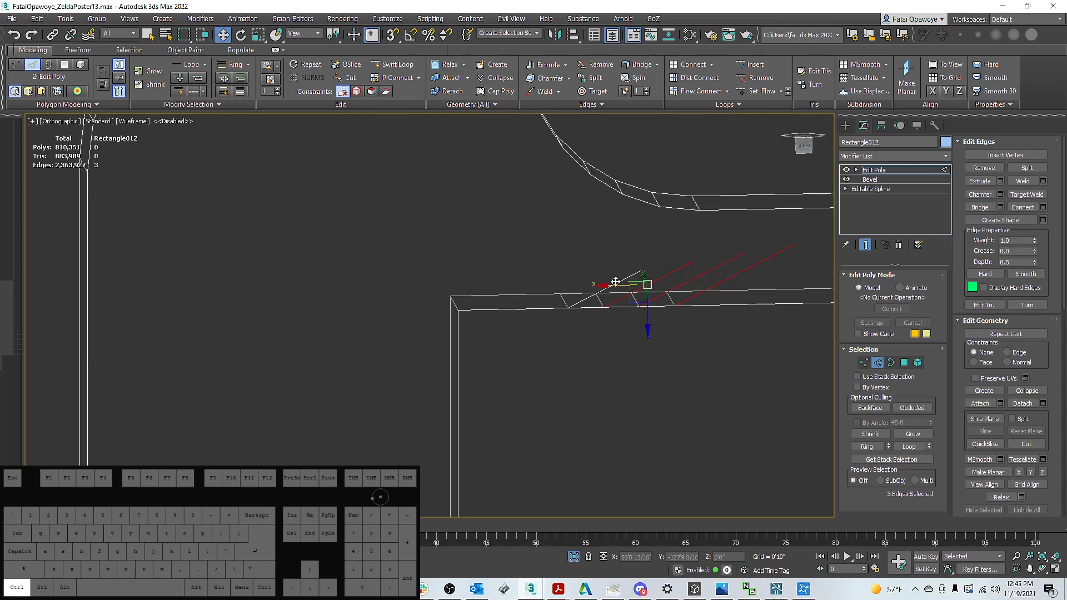
mouse_move(638, 259)
alt+middle_down()
mouse_move(670, 276)
mouse_move(696, 231)
mouse_move(726, 298)
mouse_move(666, 267)
mouse_move(646, 216)
mouse_move(641, 263)
mouse_move(654, 265)
alt+middle_up()
key(F3)
key(F4)
key(F4)
key(ctrl+BackSpace)
Back at Vertex level, try again to connect the start of the concave curve to the window opening's edge
middle_drag(654, 265, 541, 255)
scroll(540, 255, down, 2)
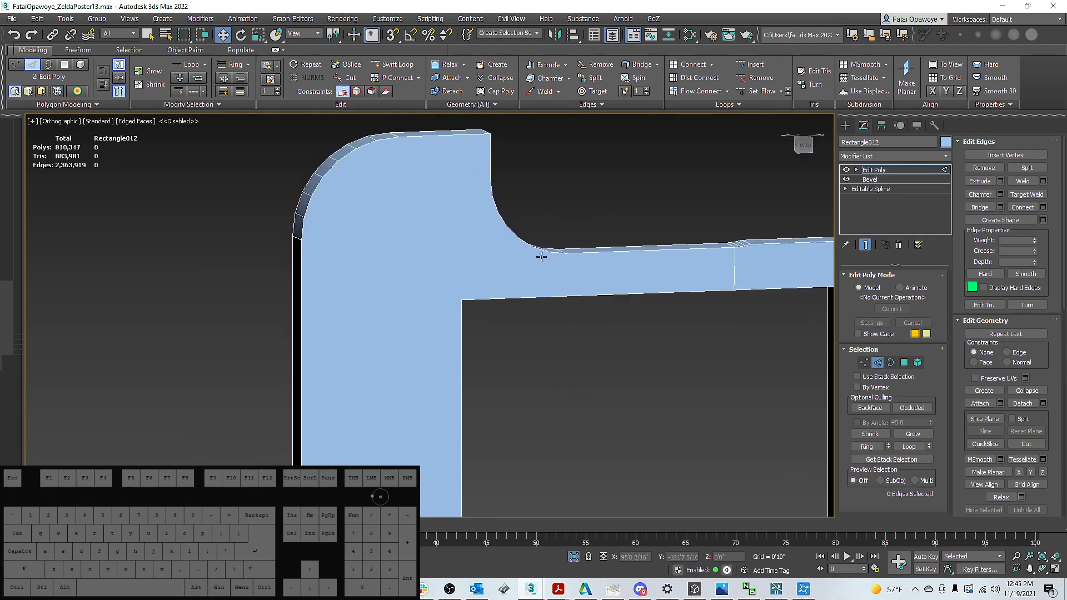
key(1)
alt+middle_drag(638, 279, 682, 279)
ctrl+click(573, 242)
right_click(599, 261)
click(592, 300)
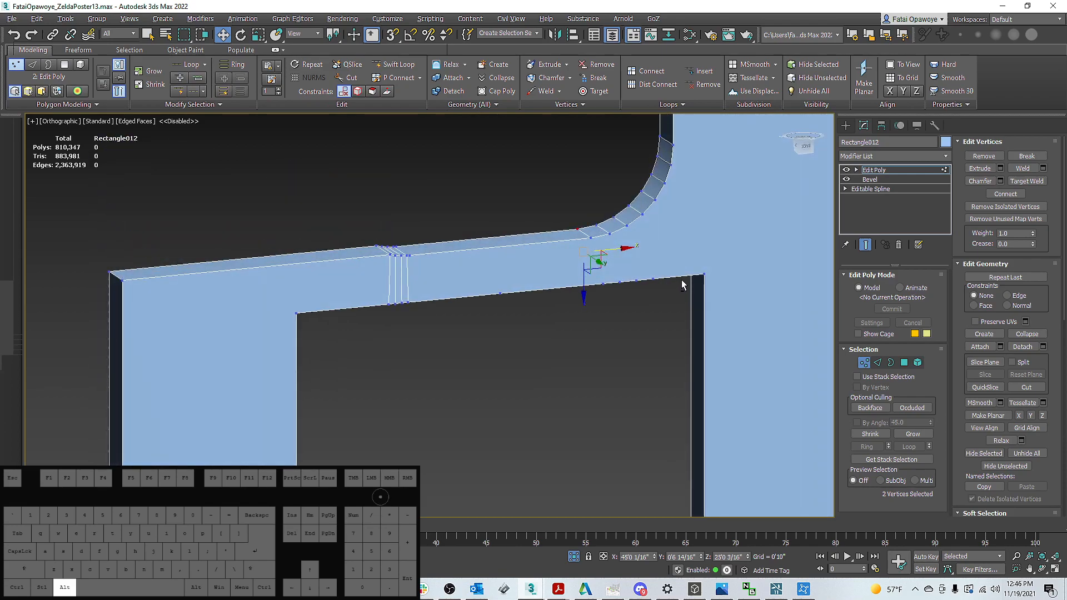
Cut four edges from the concave curve's vertices to the segment vertices on the window opening, on both faces of the plate
key(alt+c)
scroll(586, 236, up, 3)
click(611, 329)
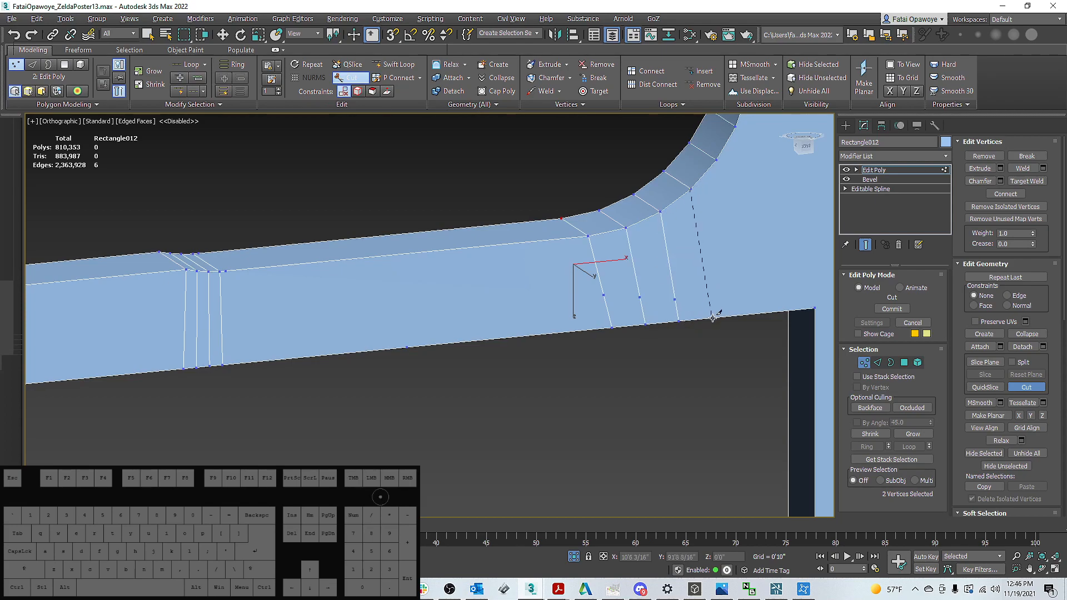
alt+middle_drag(715, 303, 564, 237)
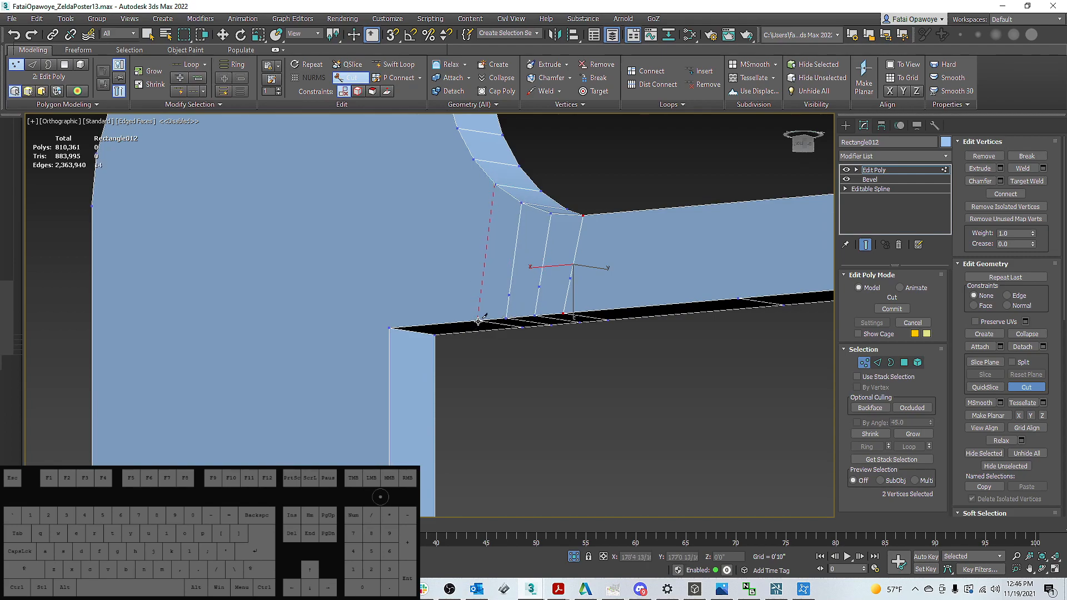
scroll(492, 287, down, 6)
mouse_move(521, 253)
alt+middle_down()
mouse_move(545, 198)
mouse_move(523, 267)
mouse_move(479, 295)
mouse_move(516, 269)
alt+middle_up()
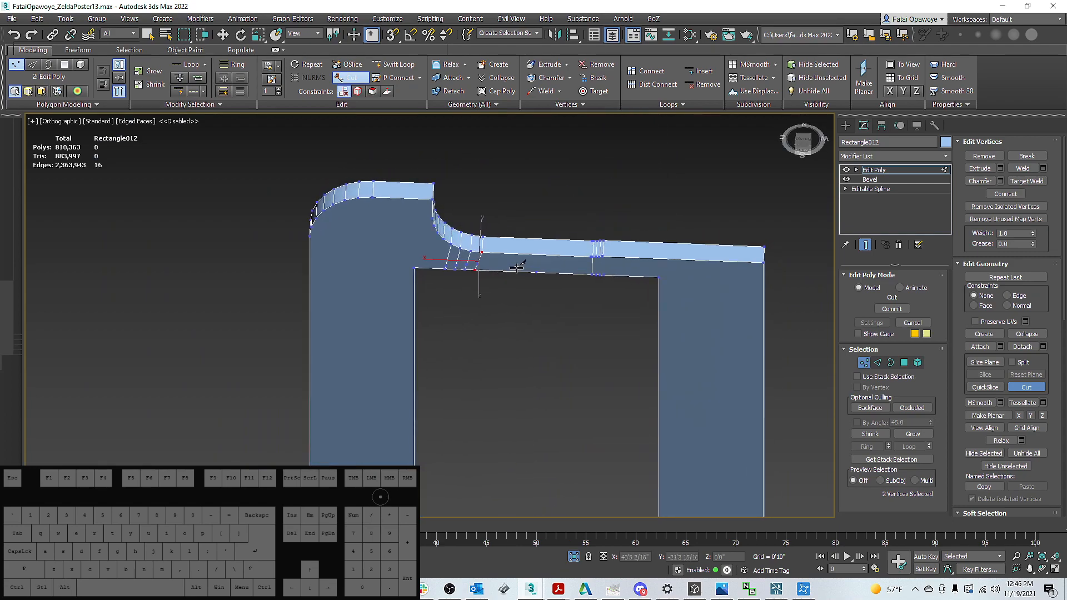
Switch the view to Perspective and remove the leftover short edge across the middle of the window opening's bottom side
key(p)
key(z)
mouse_move(529, 229)
alt+middle_down()
mouse_move(509, 240)
mouse_move(540, 222)
mouse_move(541, 233)
mouse_move(501, 177)
mouse_move(518, 197)
mouse_move(522, 183)
mouse_move(519, 212)
mouse_move(544, 226)
alt+middle_up()
scroll(510, 240, down, 8)
scroll(541, 233, up, 8)
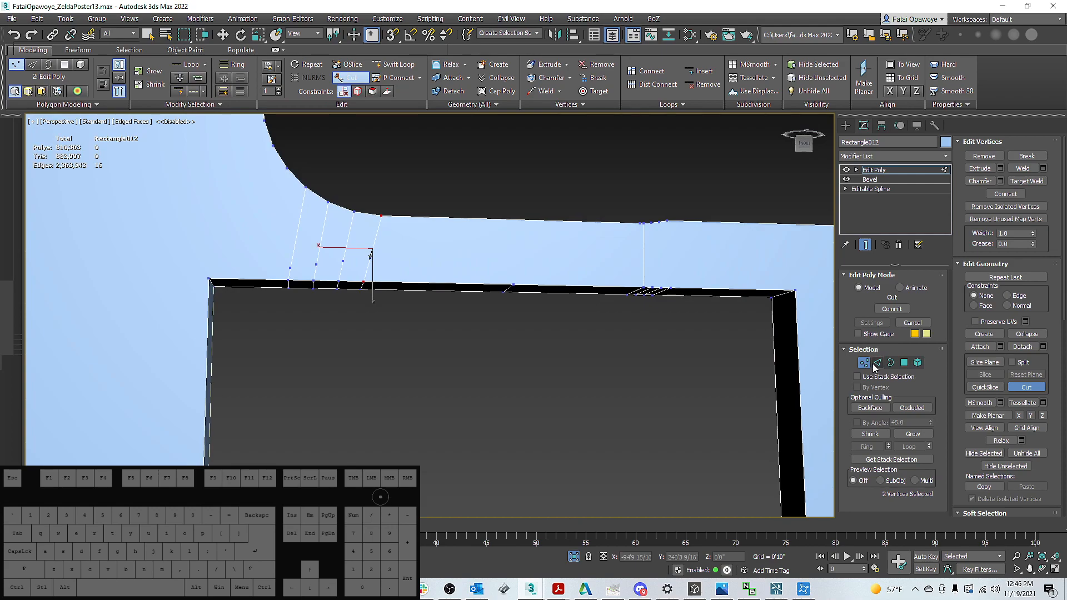
key(2)
alt+middle_drag(537, 344, 516, 305)
click(510, 300)
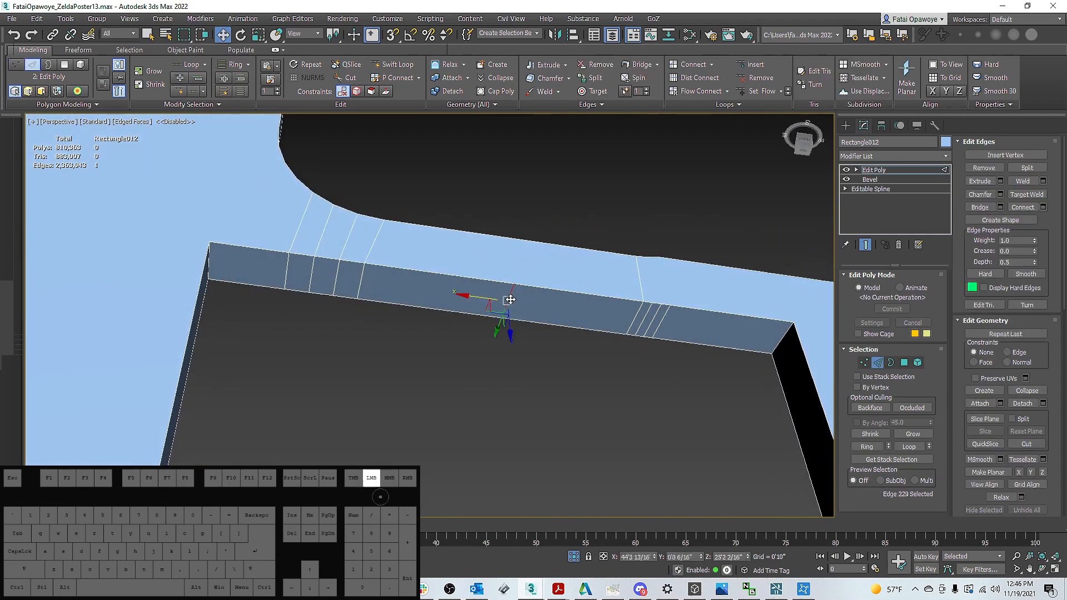
alt+middle_drag(536, 281, 517, 264)
scroll(526, 310, down, 5)
Select the ring of edges running along the narrow bar above the window opening and connect them with a single segment
alt+middle_drag(517, 264, 551, 298)
click(527, 234)
alt+middle_drag(526, 200, 548, 199)
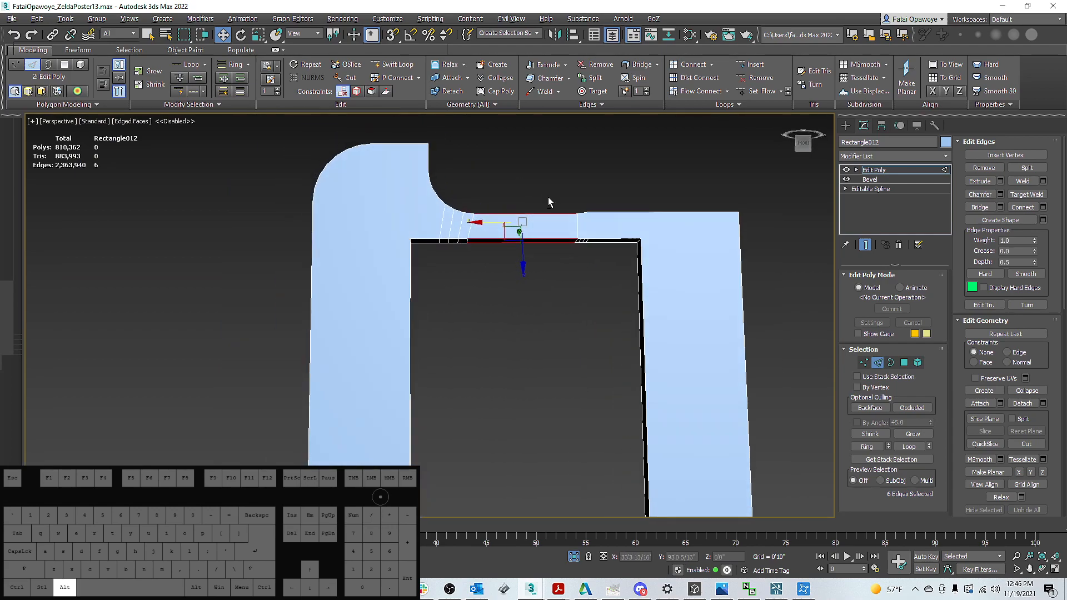
right_click(549, 200)
click(462, 227)
alt+middle_drag(550, 289, 516, 295)
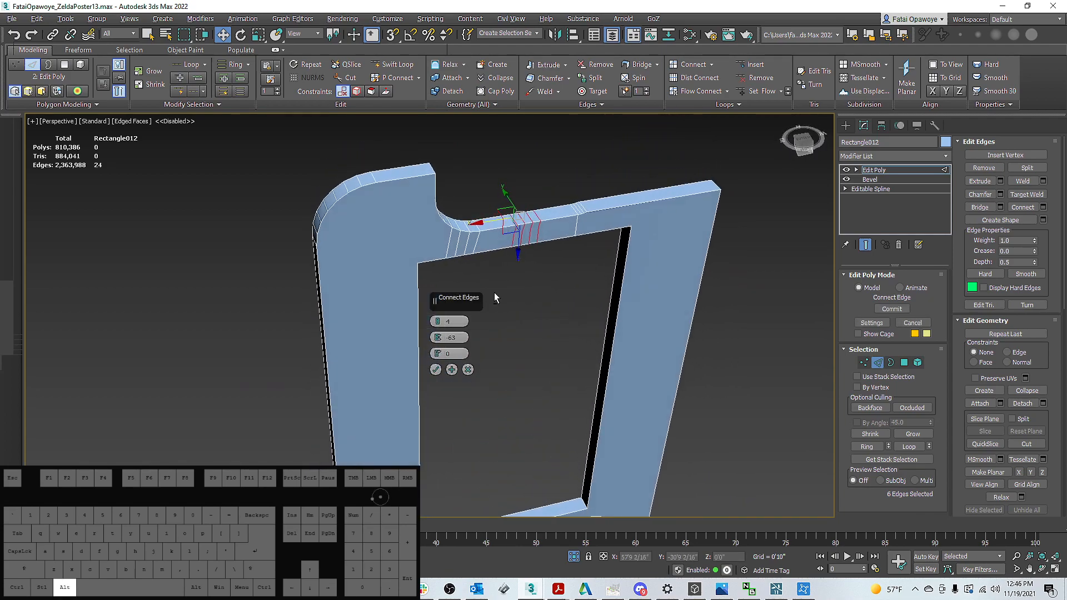
click(436, 370)
At Vertex level, connect the second vertex of the small rise on the bar's outer edge to its matching vertex on the window opening's edge
alt+middle_drag(519, 310, 560, 187)
alt+scroll(566, 225, up, 2)
alt+middle_drag(466, 238, 534, 215)
scroll(468, 249, down, 5)
scroll(453, 211, up, 7)
middle_drag(453, 211, 431, 221)
scroll(431, 221, down, 3)
scroll(578, 229, up, 2)
key(1)
alt+middle_drag(572, 234, 559, 274)
click(551, 175)
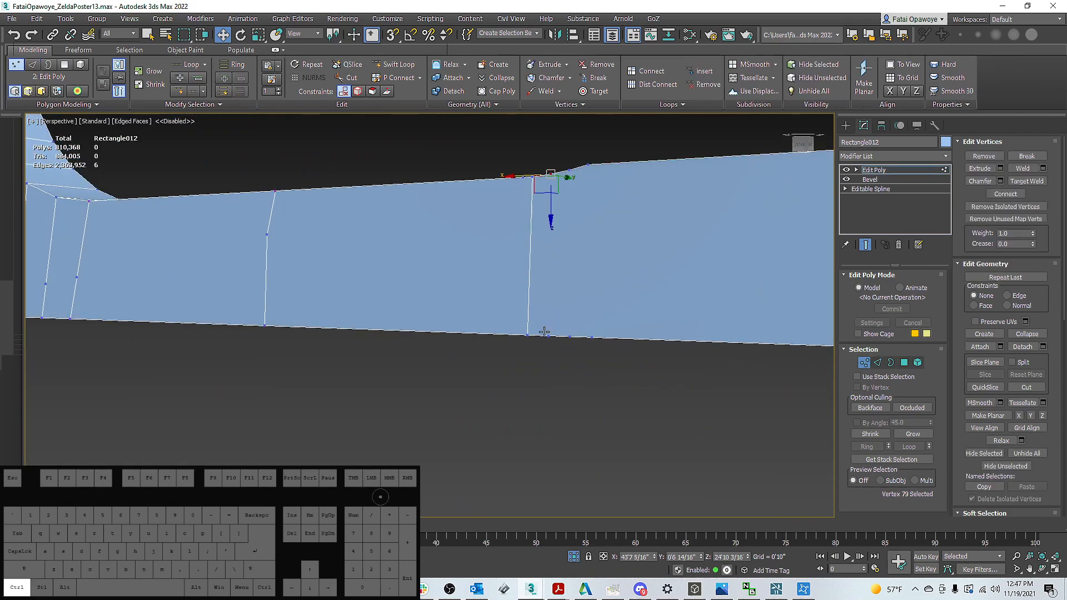
alt+middle_drag(467, 248, 428, 260)
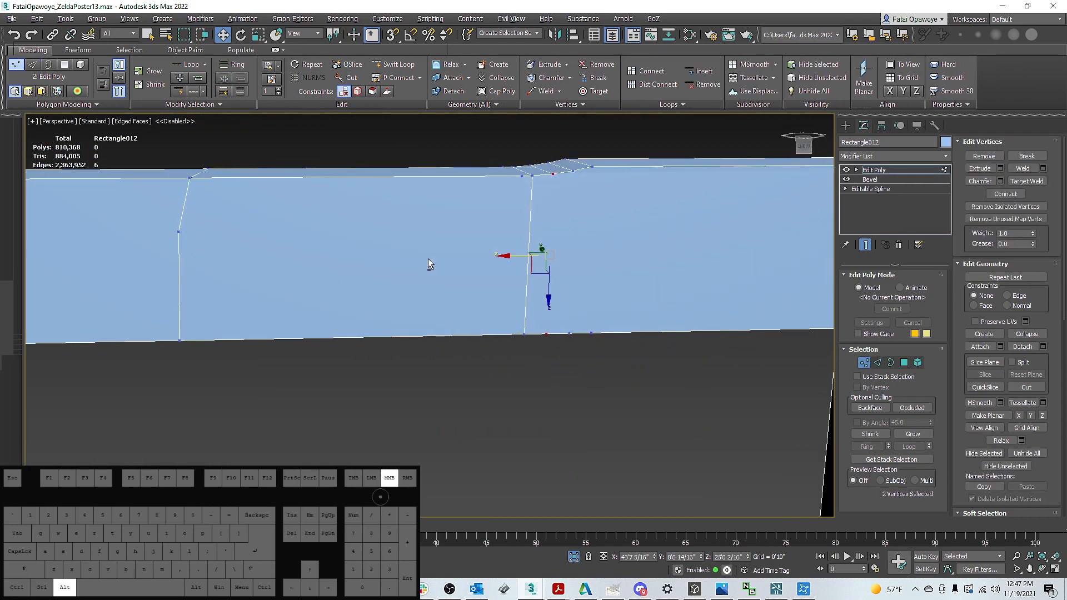
right_click(603, 255)
click(578, 281)
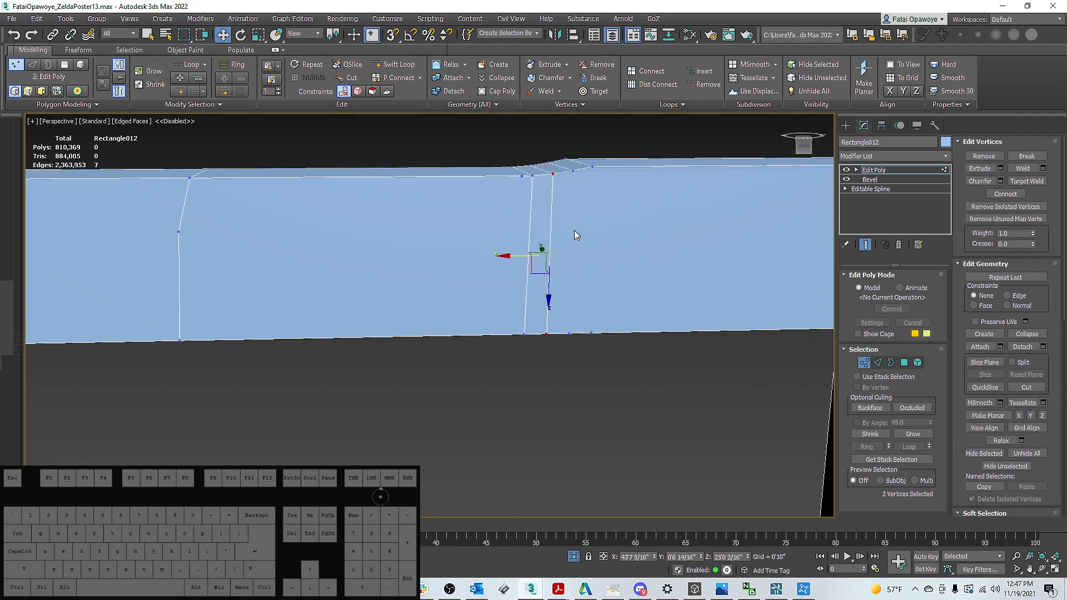
Connect the remaining two vertices of the small rise to their matching vertices on the window opening's edge
ctrl+click(573, 331)
right_click(574, 334)
click(512, 361)
click(573, 171)
ctrl+click(592, 332)
right_click(593, 333)
click(530, 361)
Try to remove the stray vertex beside the small rise on the bar's outer edge
click(526, 177)
click(985, 157)
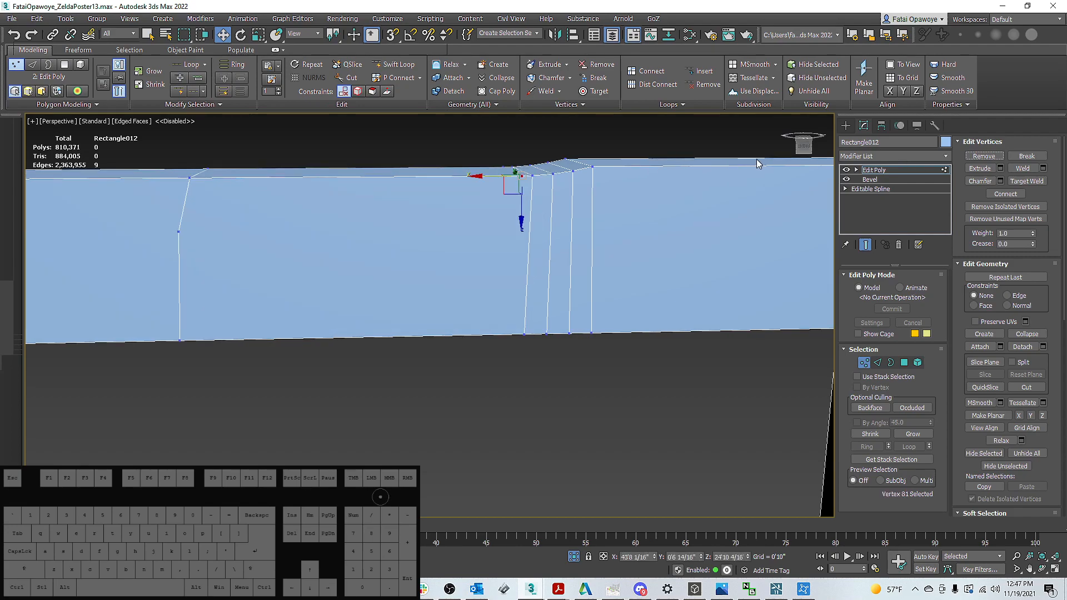
key(ctrl+BackSpace)
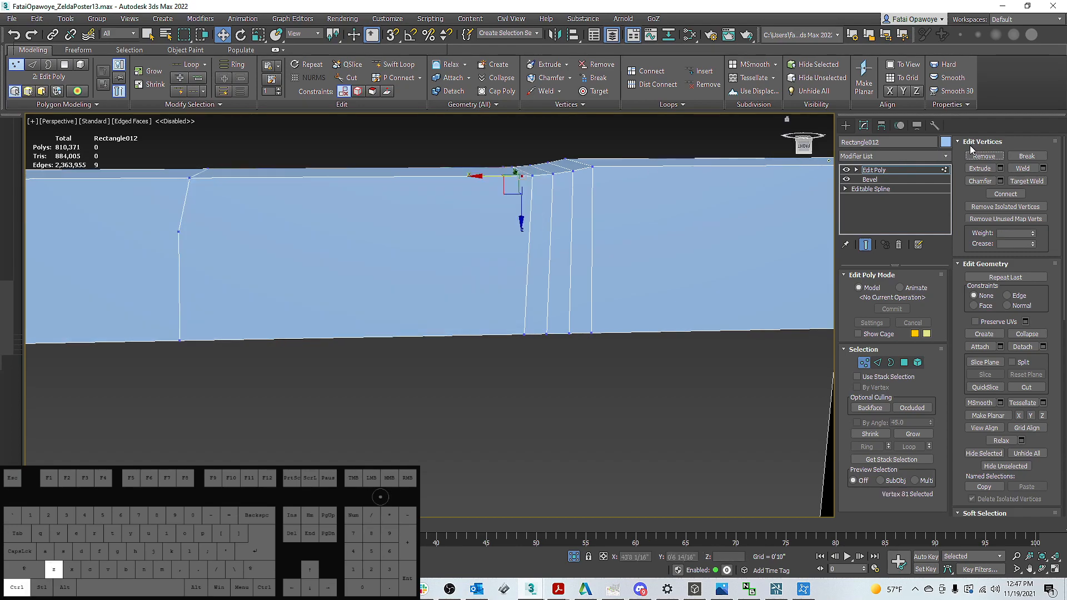
Select all vertices of the plate and weld them with a threshold of 0'0 1/16"
scroll(662, 189, down, 5)
key(ctrl+a)
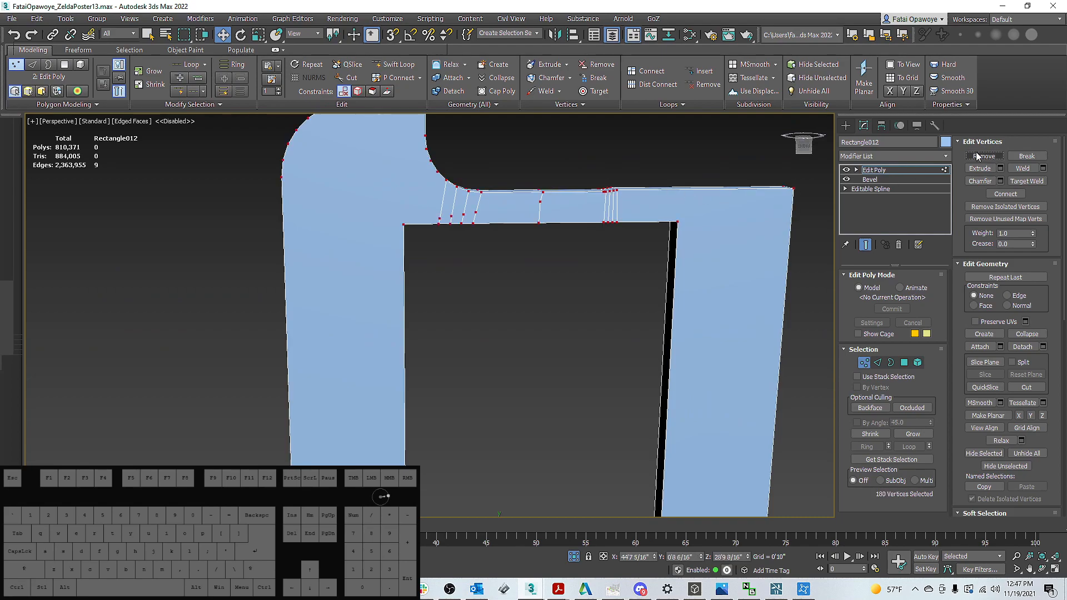
key(ctrl+shift+w)
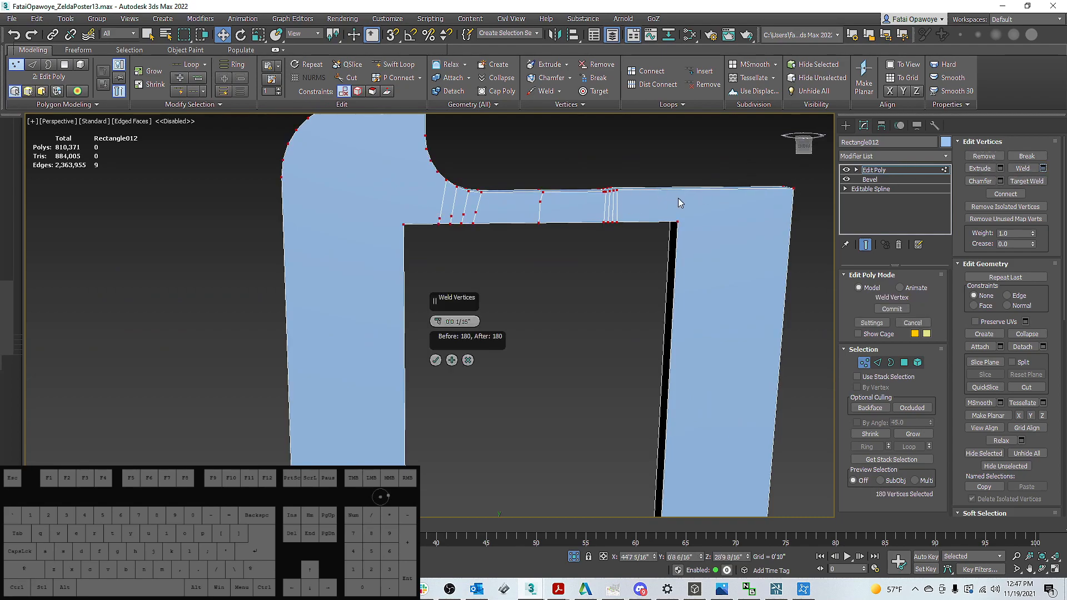
click(441, 360)
Try to remove the five stray vertices partway along the edges crossing the narrow bar
scroll(545, 195, up, 2)
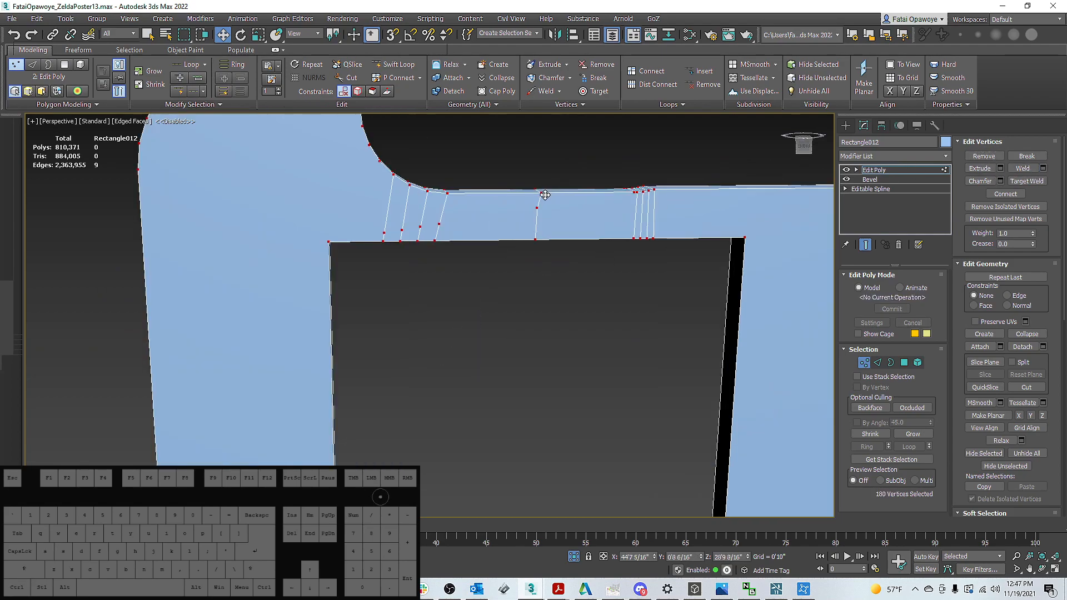
click(538, 208)
ctrl+click(416, 228)
ctrl+click(384, 232)
key(BackSpace)
key(ctrl+z)
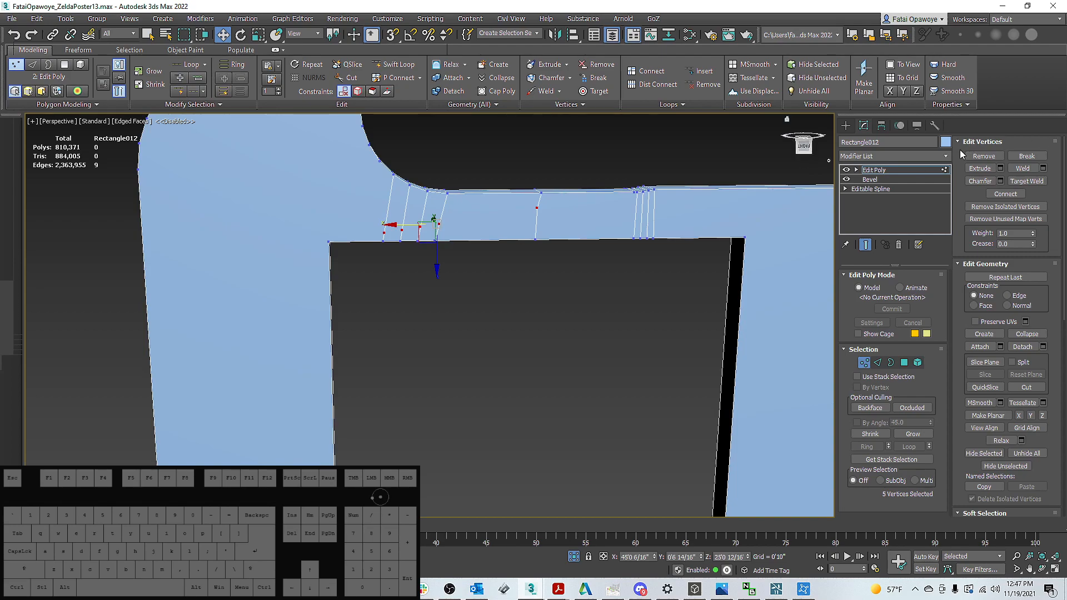
click(983, 157)
alt+middle_drag(574, 209, 626, 186)
key(ctrl+z)
Connect the window opening's corner vertex to the vertex where the plate's rounded outer corner meets the straight side
scroll(500, 175, down, 3)
middle_drag(500, 175, 735, 268)
scroll(735, 268, down, 3)
scroll(656, 299, up, 5)
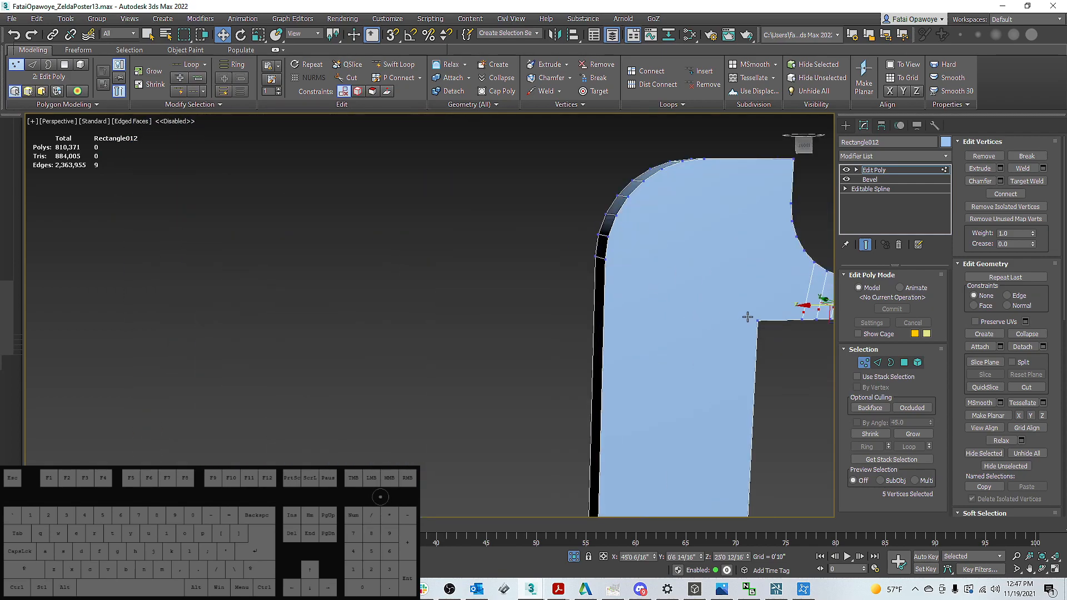
middle_drag(778, 326, 666, 281)
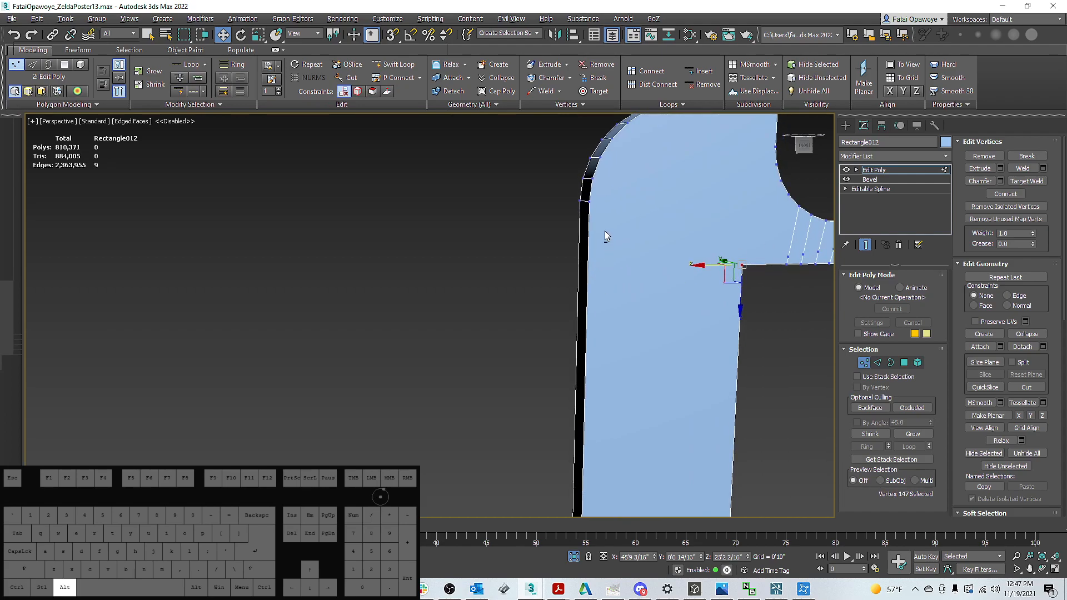
ctrl+click(597, 200)
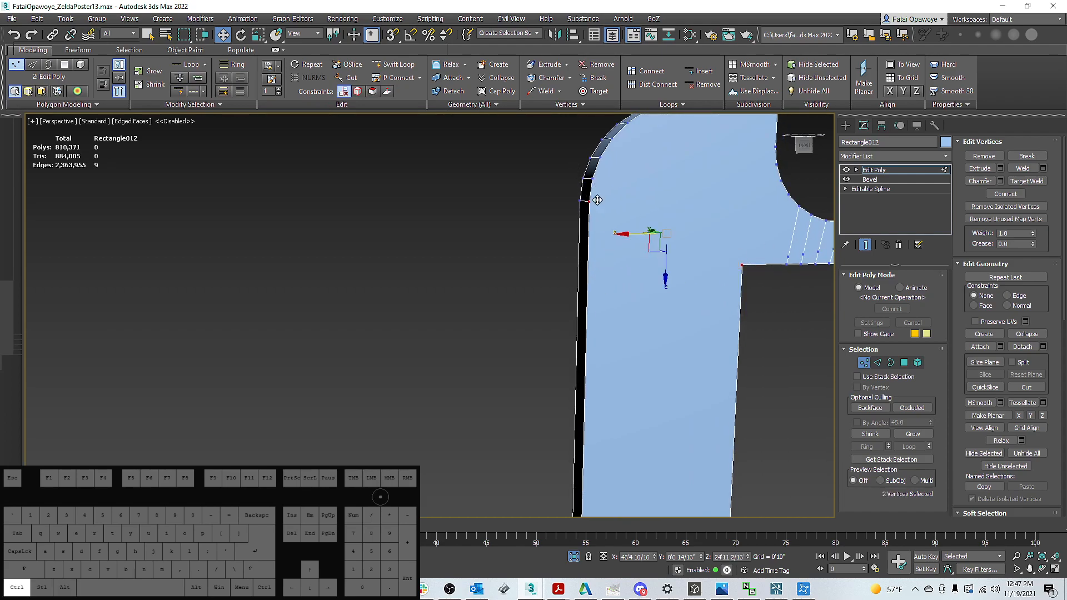
right_click(650, 259)
click(629, 296)
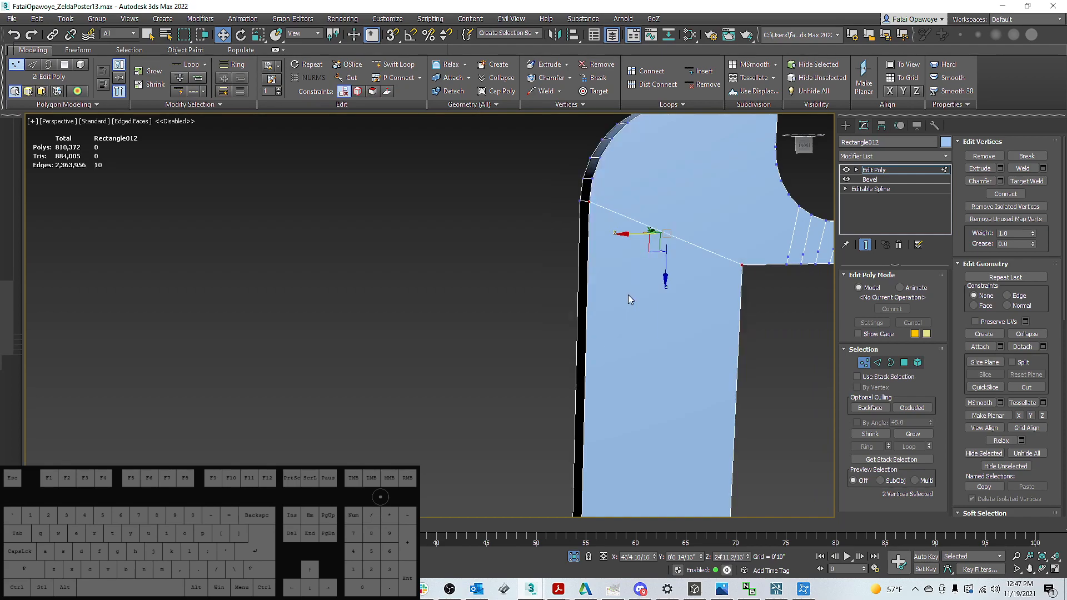
Connect the same window corner vertex to the vertex at the other end of the rounded outer corner
click(742, 260)
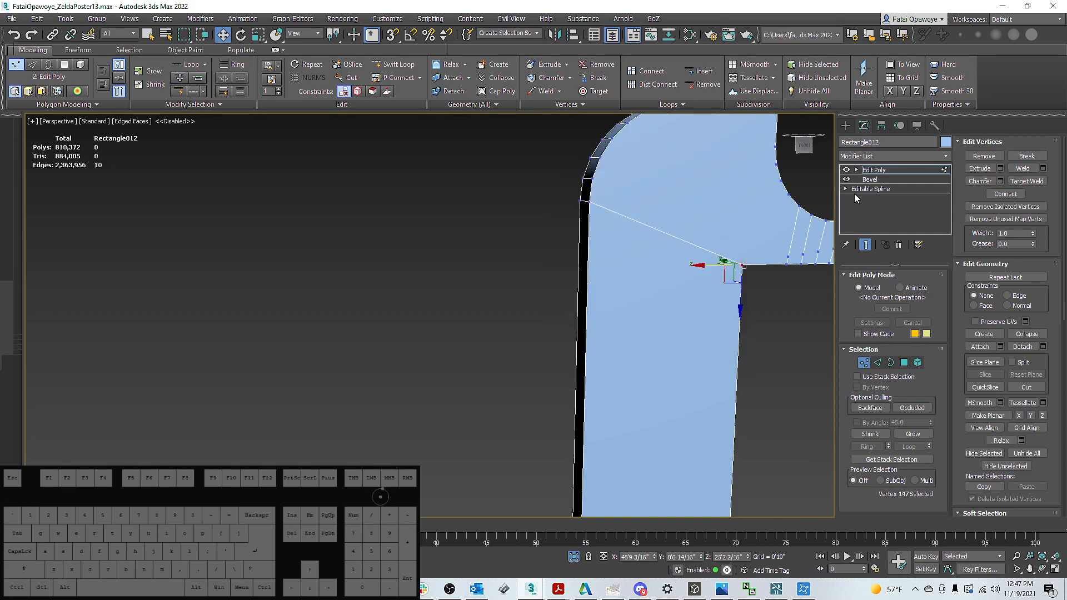
middle_drag(730, 201, 678, 247)
ctrl+click(671, 156)
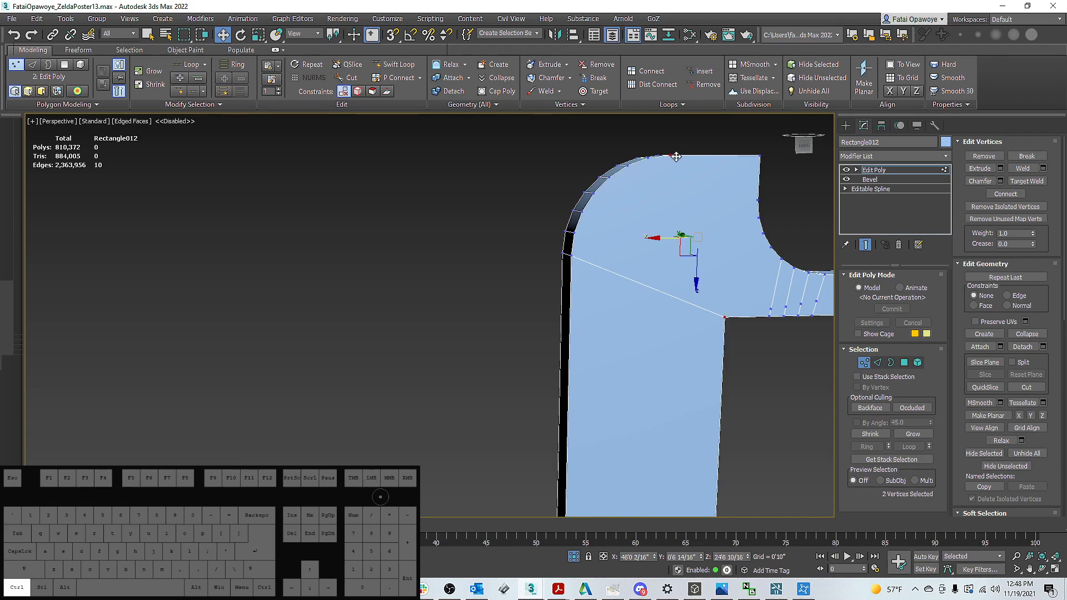
right_click(728, 223)
click(695, 266)
Try to remove the stray vertex on the cut edge nearest the window corner
middle_drag(742, 253, 518, 228)
click(521, 254)
click(984, 156)
key(ctrl+z)
Select the stray vertices on the bar's middle edge on both faces and delete them together with their surrounding faces
click(657, 232)
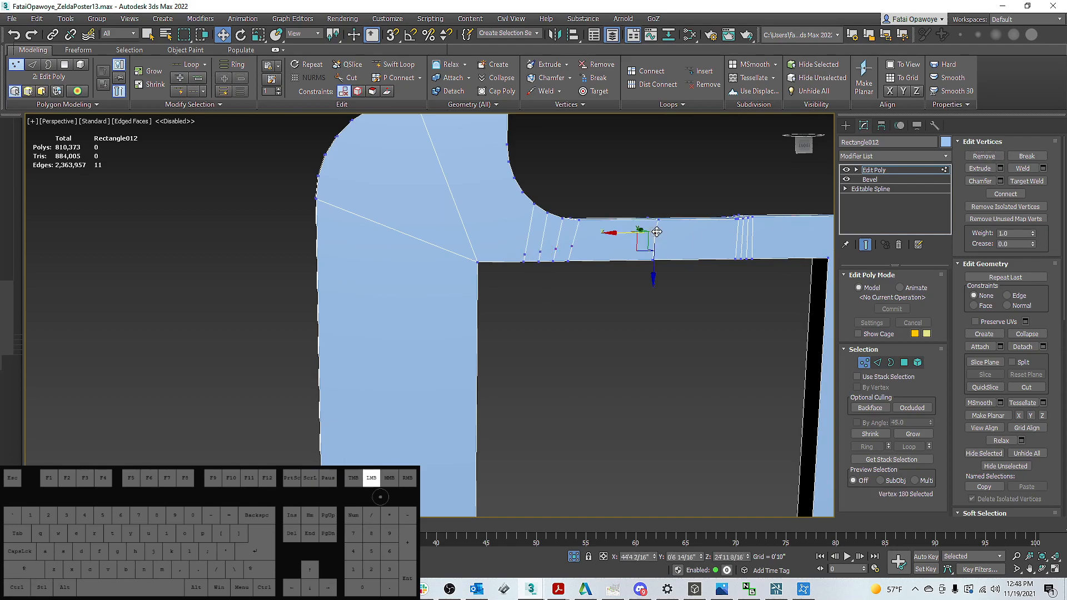
alt+middle_drag(667, 243, 567, 286)
ctrl+click(492, 200)
middle_drag(577, 170, 528, 215)
key(Delete)
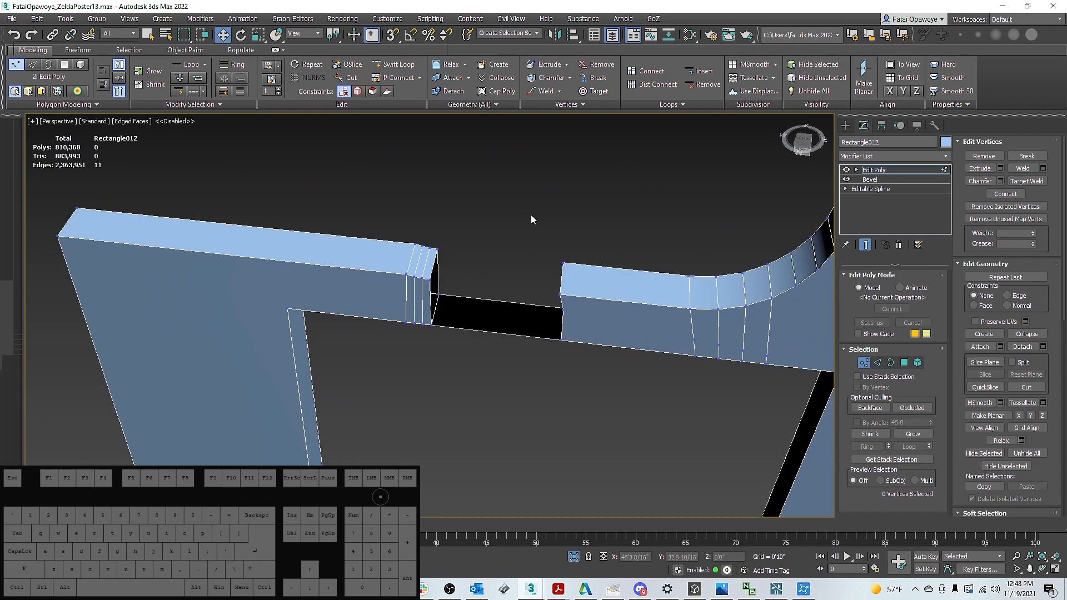
Select the stray vertices partway along the concave curve's cut edges and remove them from the plate
alt+middle_drag(519, 273, 543, 245)
click(534, 189)
alt+middle_drag(535, 189, 380, 195)
ctrl+click(492, 184)
alt+middle_drag(491, 185, 600, 191)
click(983, 157)
In wireframe, box-select the leftover stray vertices between the concave curve and the window opening and remove them
mouse_move(500, 183)
alt+middle_down()
mouse_move(544, 183)
mouse_move(418, 166)
mouse_move(499, 208)
alt+middle_up()
key(F3)
click(478, 226)
drag(520, 218, 408, 239)
alt+middle_drag(408, 239, 520, 217)
click(983, 157)
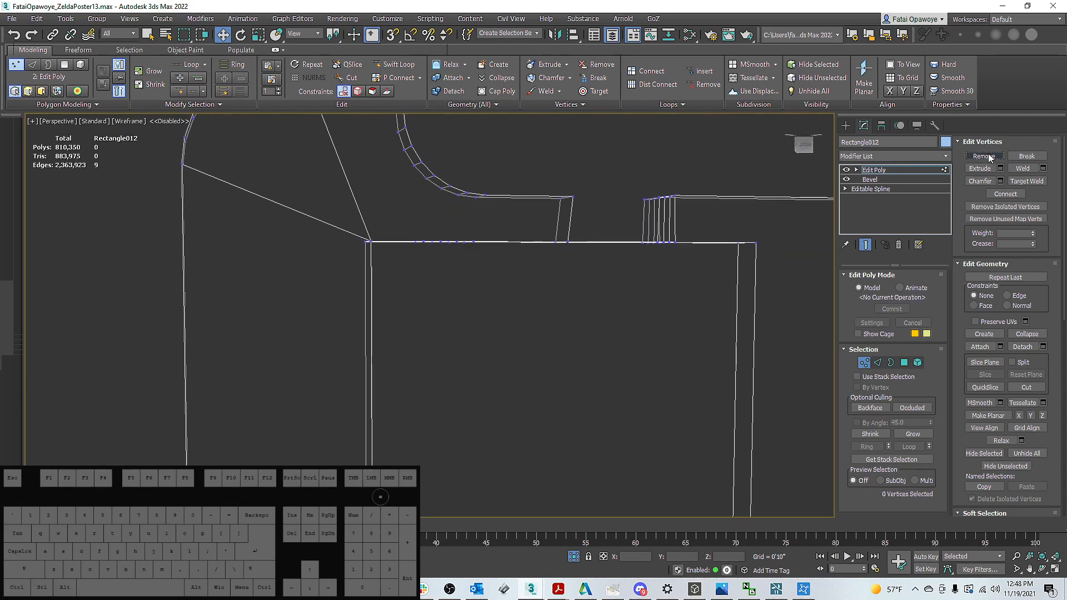
Return to shaded view with edged faces and connect the concave curve's end vertex on the bar to the window opening's edge
mouse_move(618, 181)
alt+middle_down()
mouse_move(602, 205)
mouse_move(528, 209)
mouse_move(538, 225)
mouse_move(533, 210)
mouse_move(584, 217)
mouse_move(540, 215)
mouse_move(806, 318)
alt+middle_up()
key(F3)
key(F4)
scroll(511, 221, up, 4)
click(512, 216)
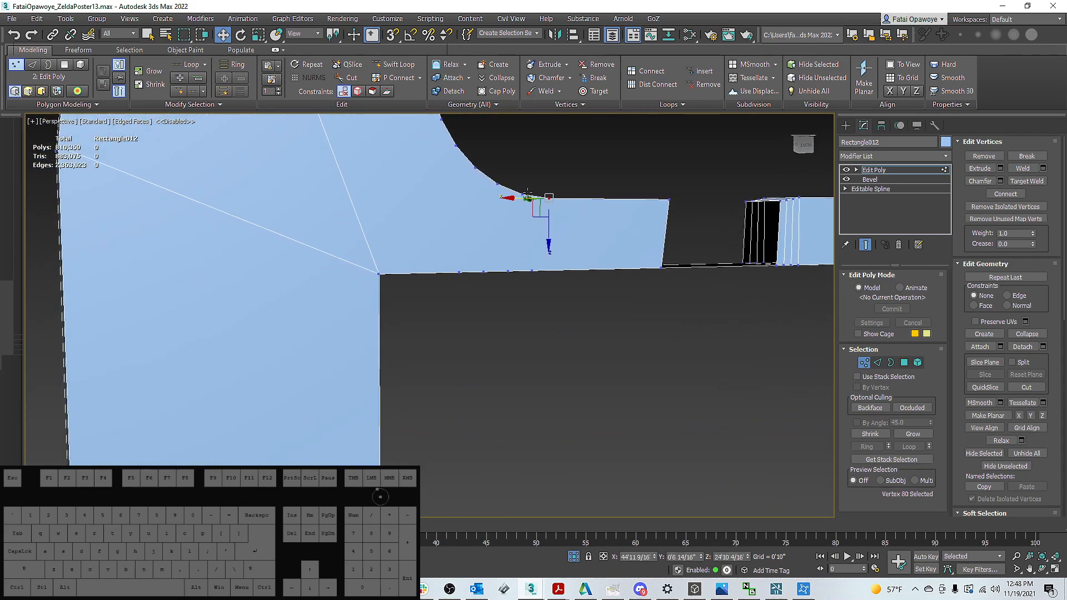
right_click(628, 277)
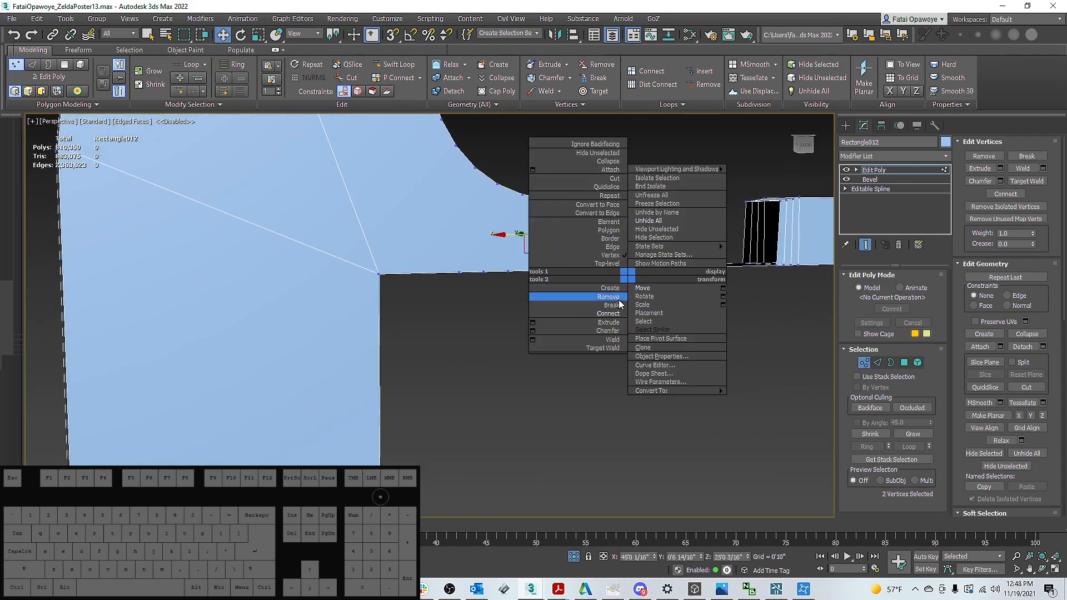
click(607, 311)
right_click(586, 312)
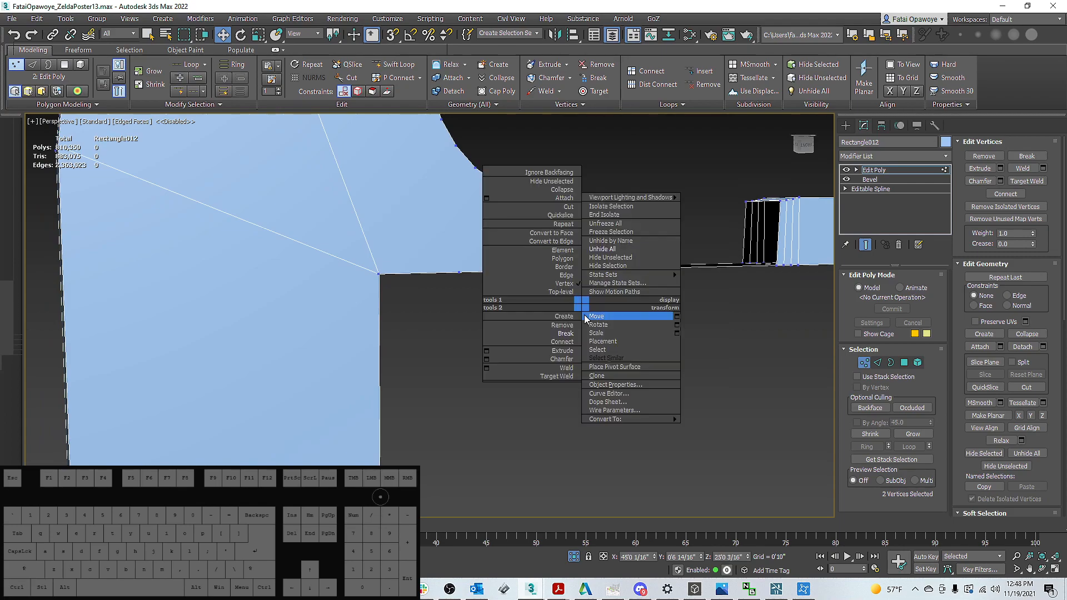
click(565, 345)
Connect the next three vertices along the concave curve to their matching vertices on the window opening's edge
ctrl+click(508, 271)
right_click(565, 276)
click(528, 315)
click(500, 185)
right_click(538, 293)
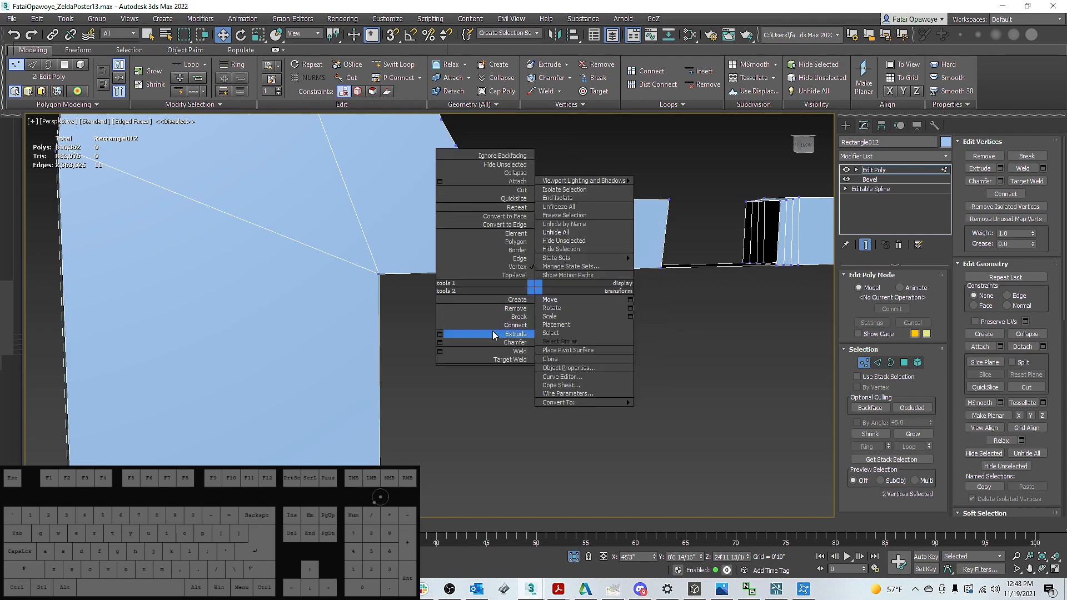
click(503, 331)
click(459, 272)
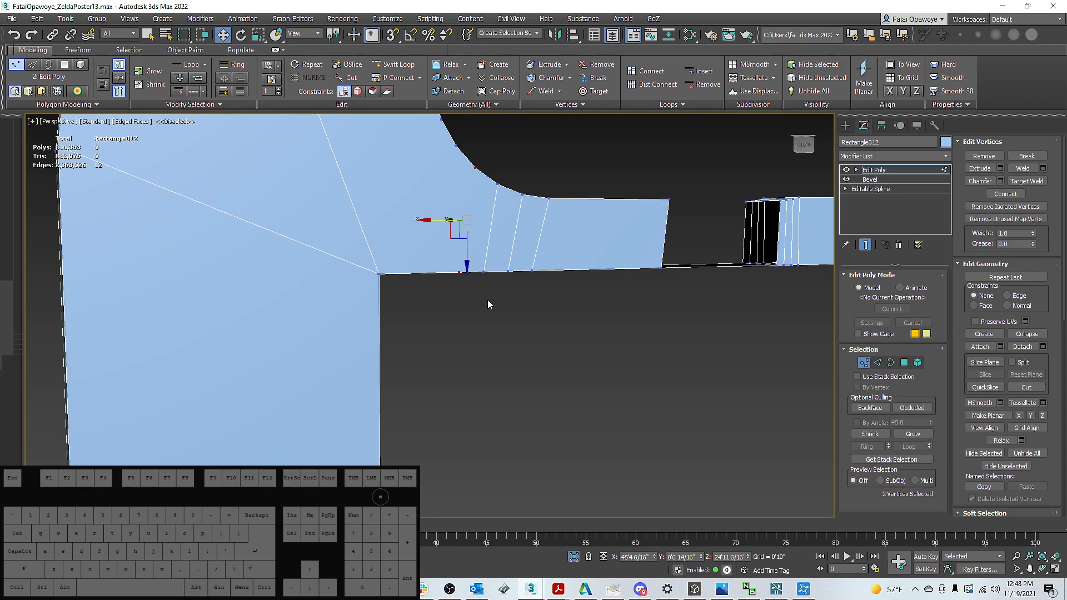
right_click(496, 299)
click(474, 333)
Use SwiftLoop to add three short edges across the window opening's inner side between the corner and the existing segments
alt+middle_drag(479, 202, 550, 167)
key(alt+1)
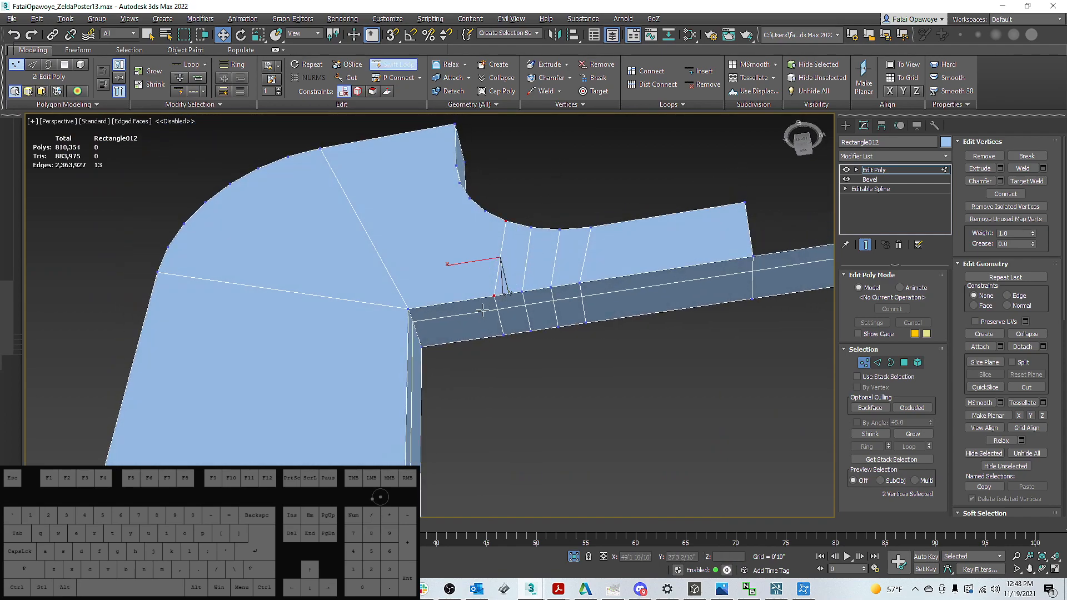
click(479, 303)
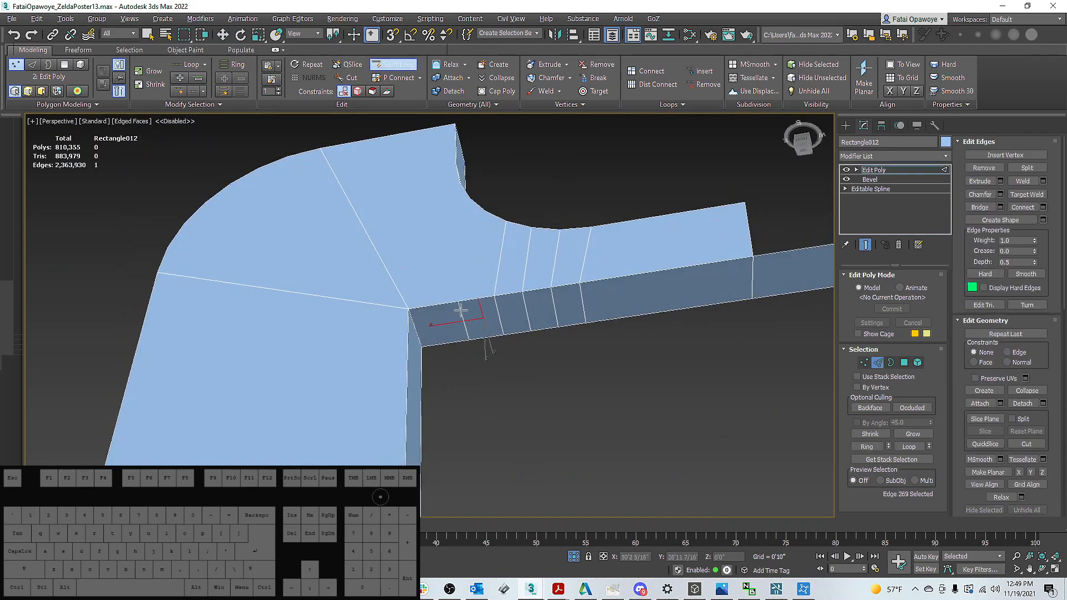
alt+middle_drag(490, 216, 565, 296)
alt+middle_drag(486, 191, 442, 227)
alt+middle_drag(456, 317, 456, 312)
drag(460, 309, 448, 319)
alt+middle_drag(465, 272, 484, 197)
At Vertex level, connect the next concave curve vertex to the nearest new vertex on the window opening's edge
key(1)
click(482, 198)
ctrl+click(484, 320)
right_click(488, 318)
click(489, 327)
right_click(477, 309)
click(459, 346)
Connect the last two concave curve vertices to the remaining new vertices toward the window corner
click(472, 176)
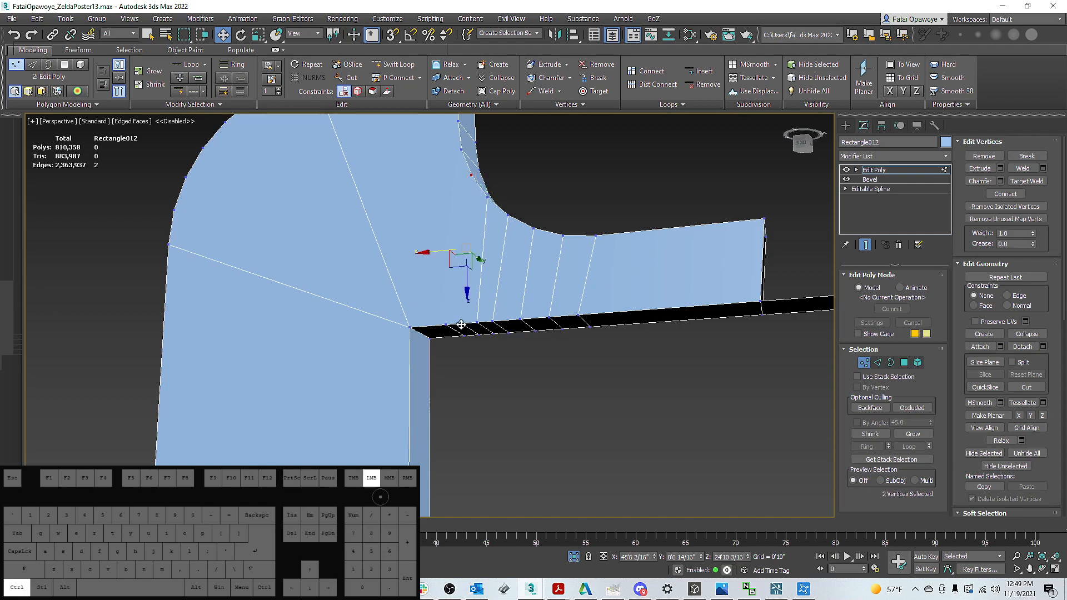
right_click(483, 311)
click(463, 343)
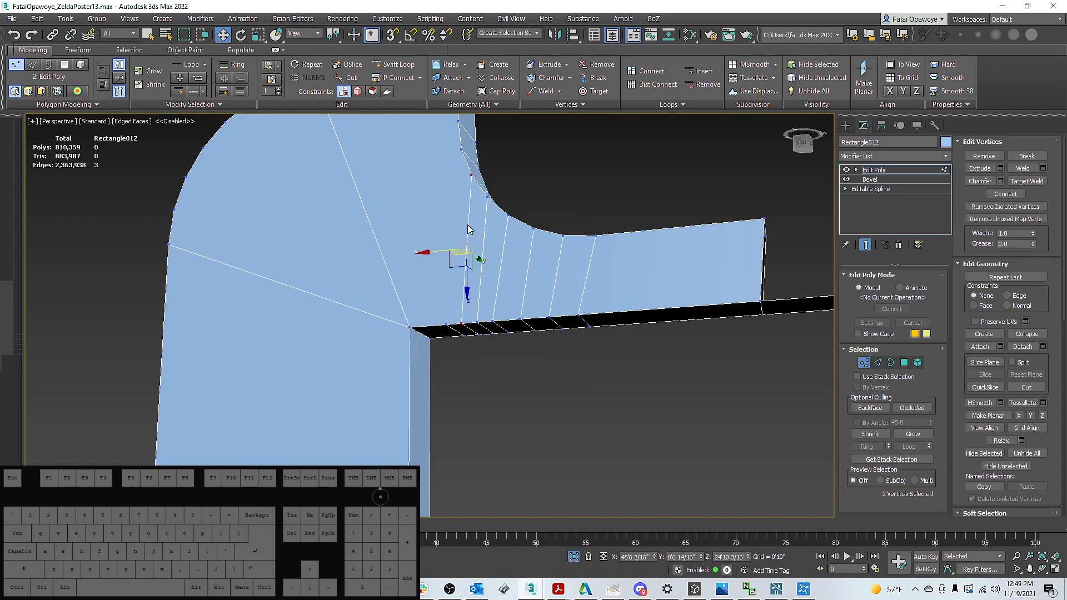
click(461, 151)
ctrl+click(447, 324)
right_click(448, 311)
click(429, 345)
At Edge level, select the two facing edges of the gap in the bar's face and bridge them
scroll(453, 251, down, 3)
alt+middle_drag(453, 251, 511, 220)
click(878, 362)
click(544, 253)
alt+middle_drag(543, 253, 503, 248)
ctrl+click(605, 249)
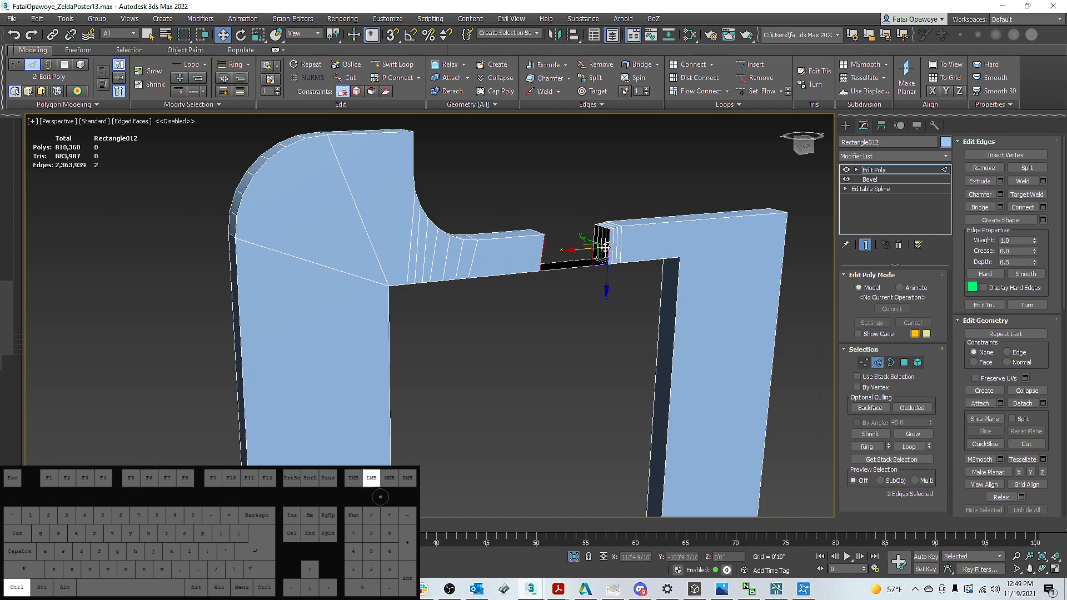
alt+middle_drag(674, 248, 662, 241)
Select the two facing edges across the gap on the bar's outer side and bridge them with 1 segment
alt+middle_drag(479, 331, 549, 360)
click(553, 257)
ctrl+click(558, 355)
ctrl+click(586, 208)
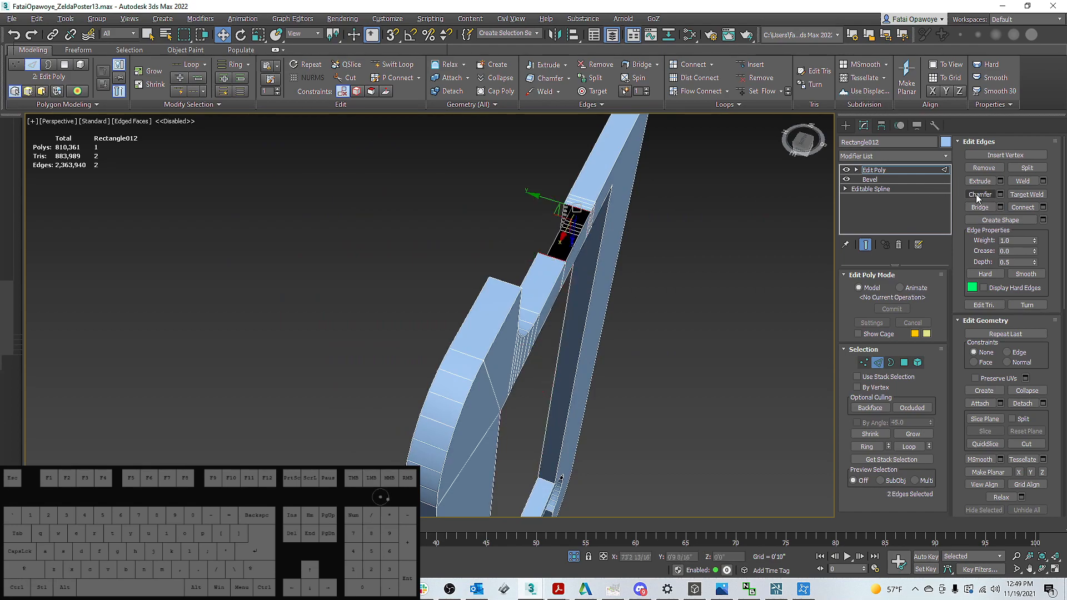
click(1000, 205)
alt+middle_drag(622, 240, 734, 239)
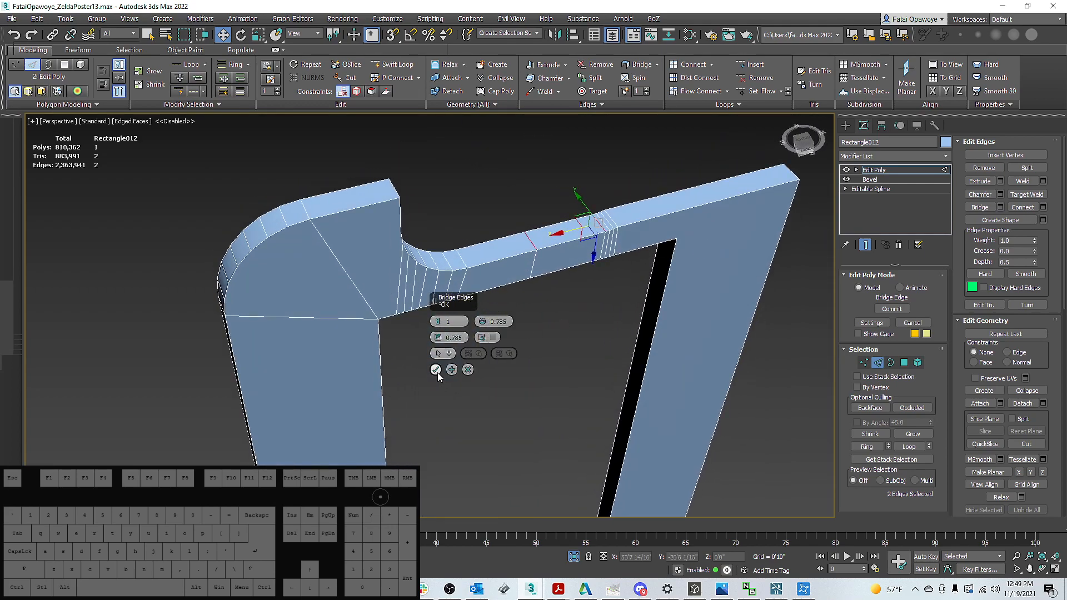
click(438, 373)
At Border level, cap the remaining hole in the bar's opposite face and return to Vertex level
alt+middle_drag(486, 315, 381, 282)
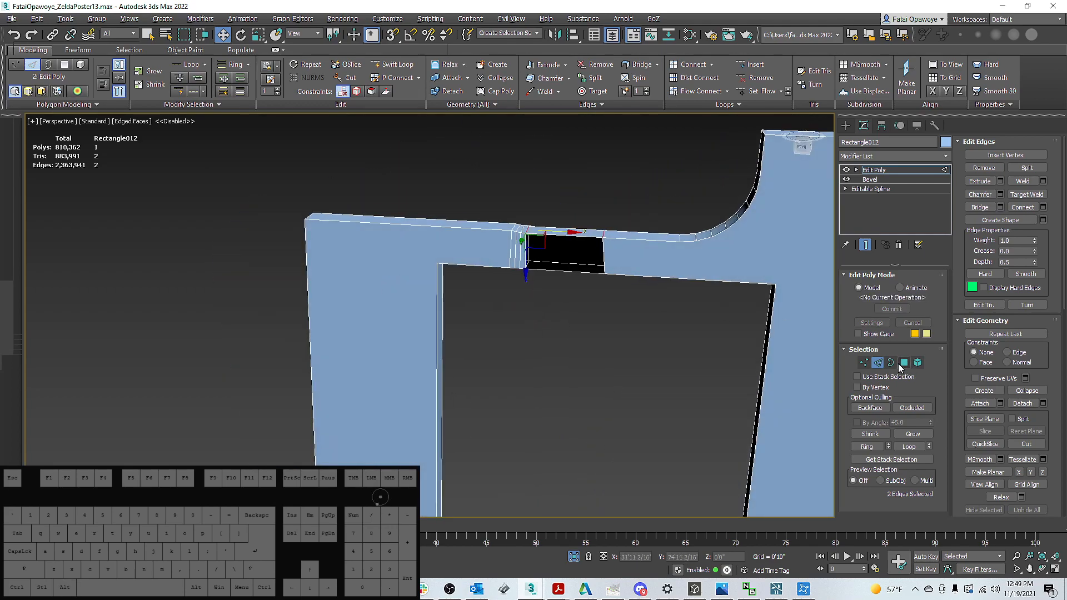
key(3)
click(582, 237)
right_click(579, 238)
click(556, 264)
alt+middle_drag(558, 267, 545, 225)
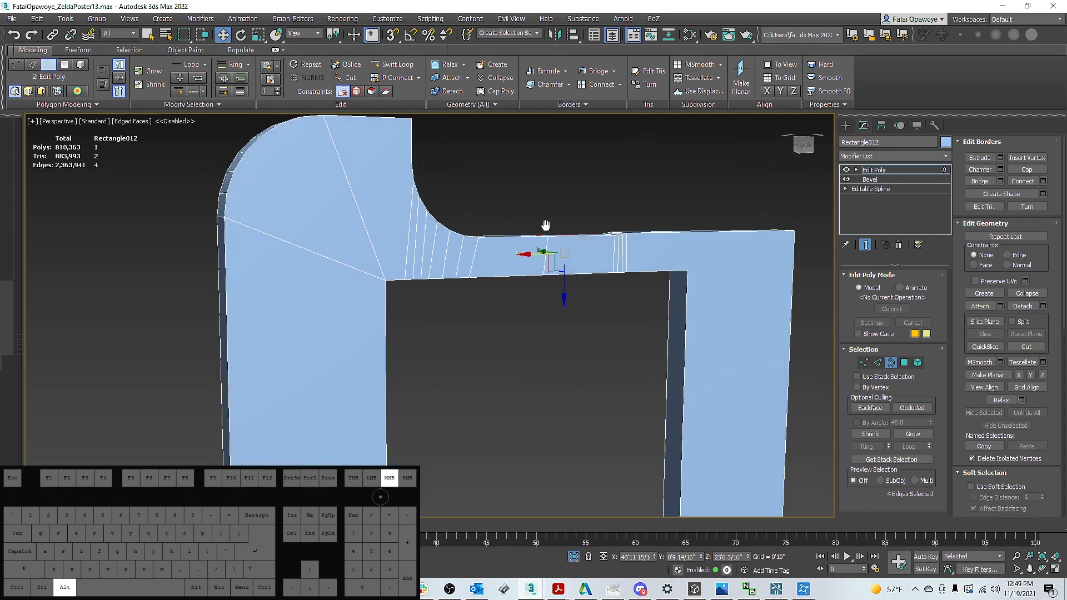
alt+middle_drag(655, 245, 584, 239)
key(1)
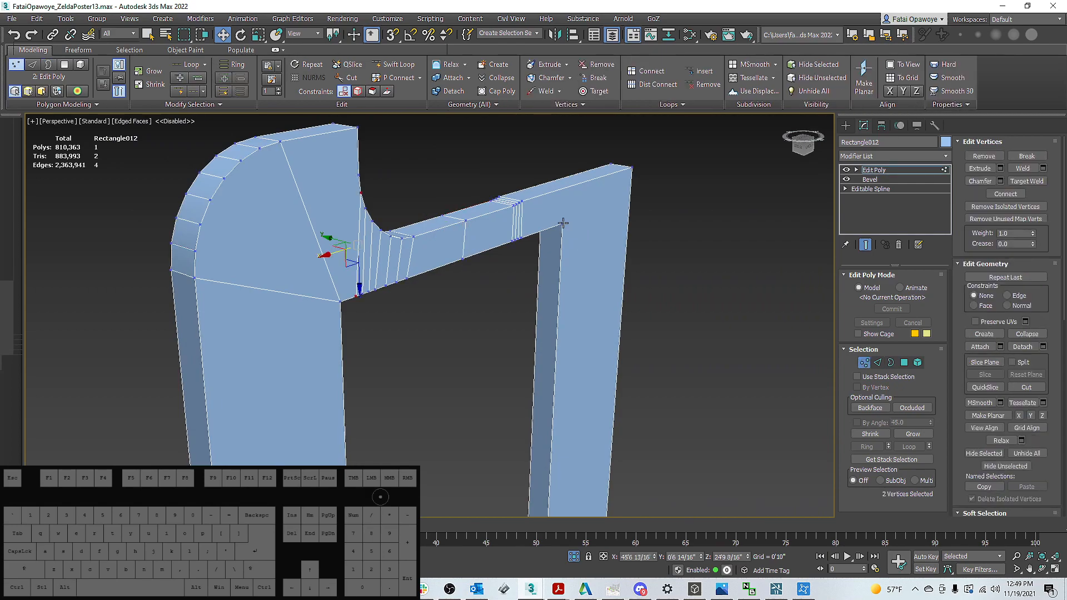
Connect the window's inner corner vertex to the plate's outer corner vertex at the top bar's end, on both faces
ctrl+click(630, 168)
right_click(622, 194)
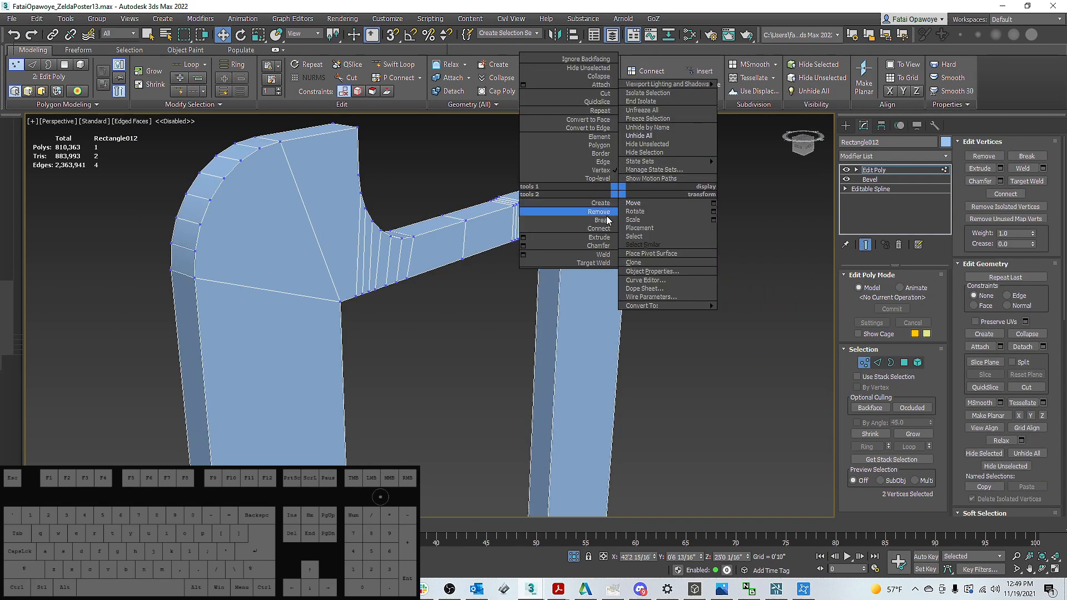
click(601, 231)
alt+middle_drag(595, 230, 439, 196)
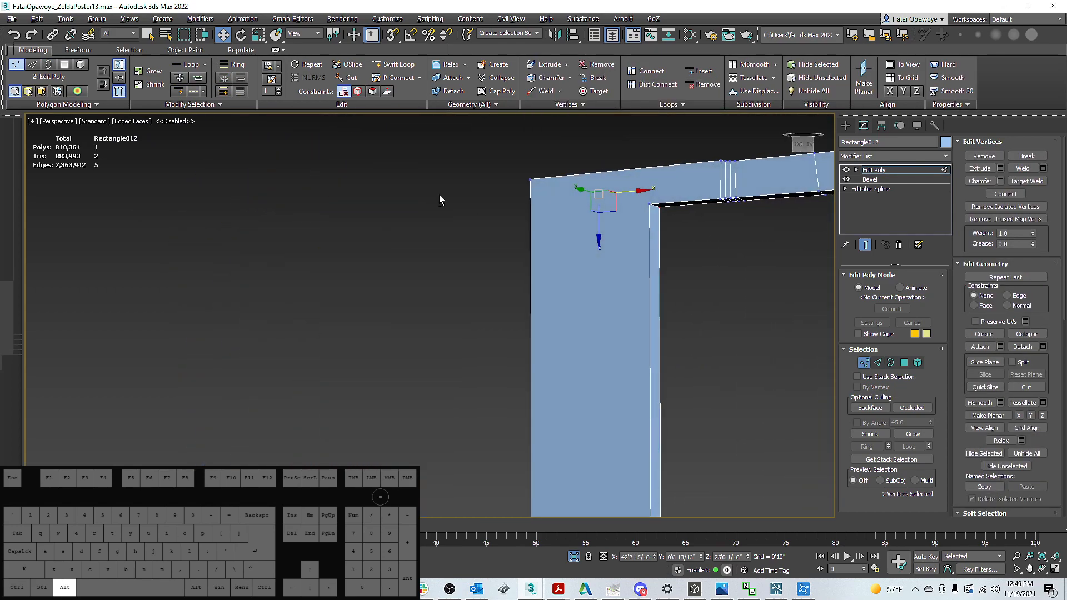
click(647, 206)
ctrl+click(533, 177)
right_click(605, 177)
click(583, 218)
Connect two vertex pairs across the lower bar's ends, from the window's lower corners to the ends of the concave curves
alt+middle_drag(583, 218, 675, 205)
scroll(612, 194, down, 5)
alt+middle_drag(582, 188, 579, 136)
scroll(548, 198, up, 5)
alt+middle_drag(548, 197, 303, 216)
scroll(309, 216, down, 5)
middle_drag(409, 217, 386, 243)
middle_drag(234, 337, 455, 234)
scroll(459, 233, up, 8)
middle_drag(514, 270, 565, 228)
scroll(564, 228, down, 2)
middle_drag(618, 277, 675, 225)
scroll(632, 234, up, 2)
ctrl+click(582, 237)
scroll(580, 237, down, 4)
right_click(704, 236)
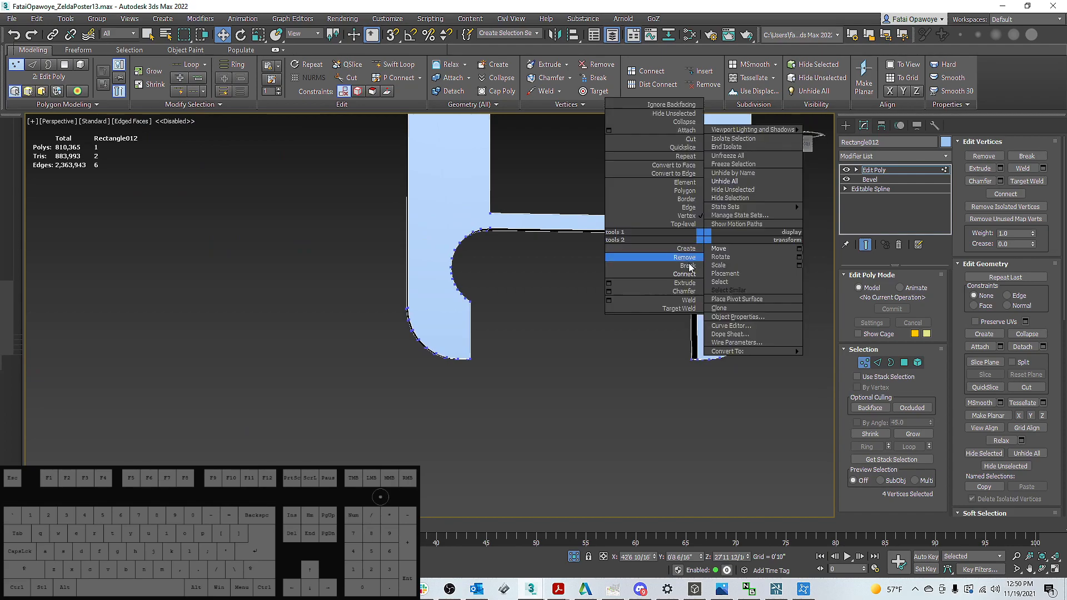
click(678, 275)
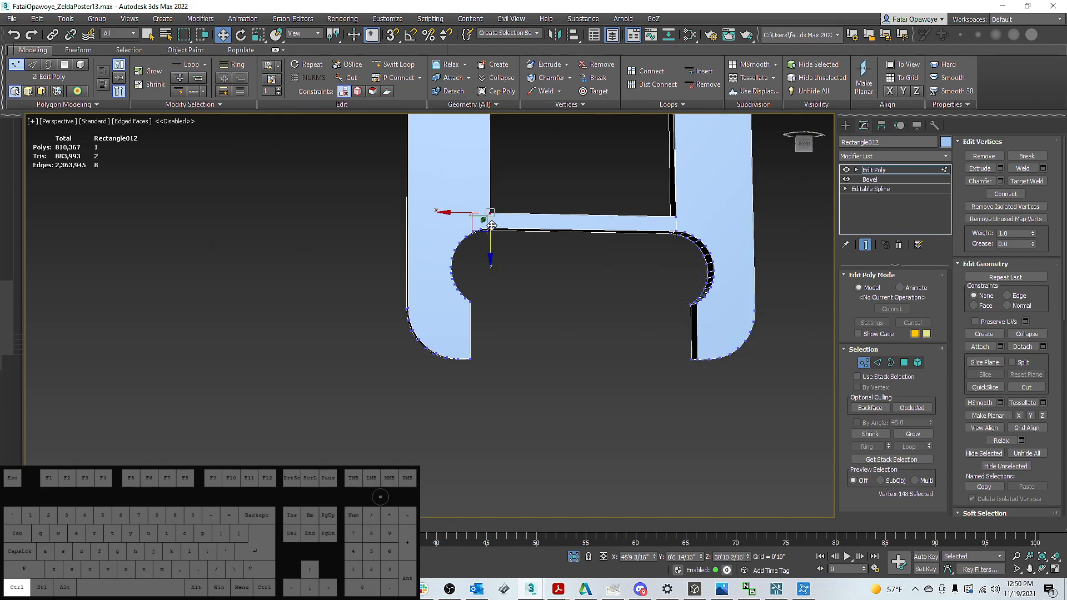
Connect the remaining window corner vertex to the concave curve's end across the lower bar
alt+middle_drag(504, 228, 653, 234)
right_click(605, 249)
click(580, 288)
Connect two vertex pairs across one foot: curve end to bottom edge, and concave curve to the start of the outer rounding
click(665, 198)
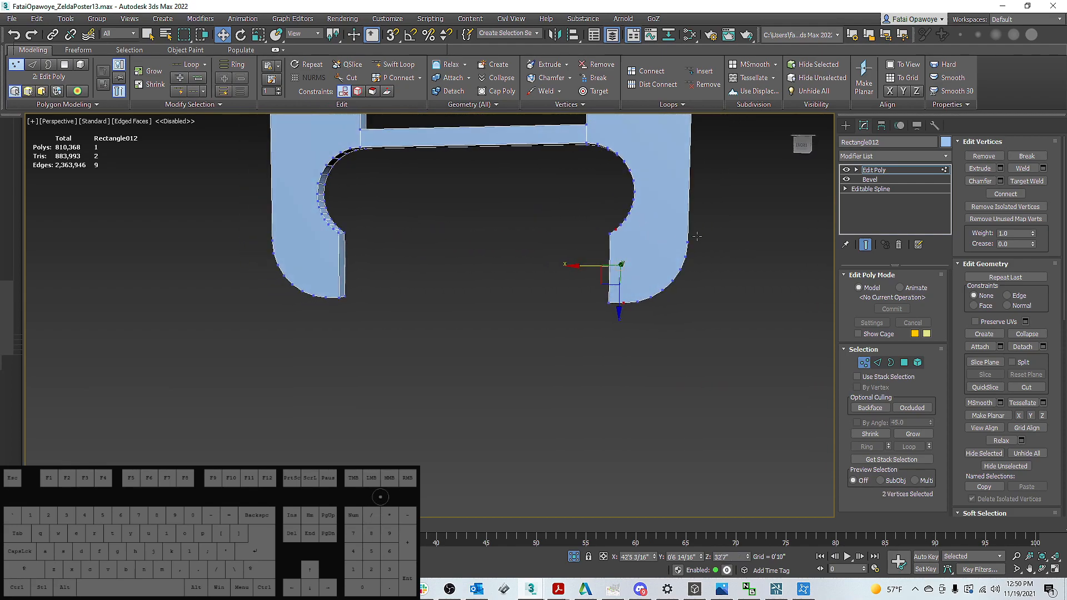
right_click(642, 299)
click(589, 327)
right_click(696, 218)
click(664, 243)
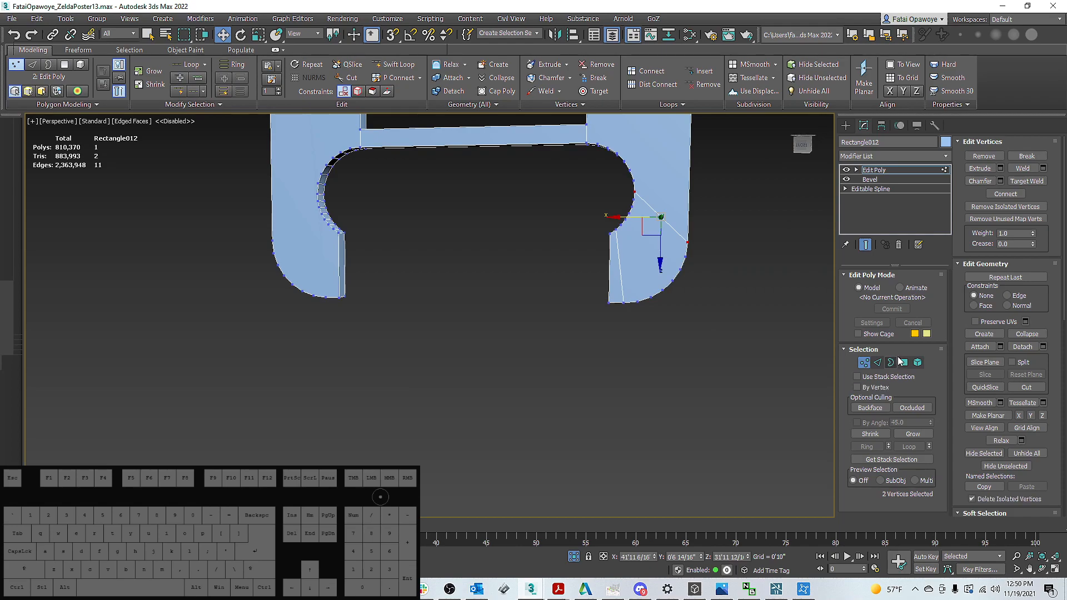
At Polygon level, delete the foot's face between the two new connecting edges
click(904, 363)
click(670, 231)
scroll(682, 249, down, 5)
middle_drag(682, 249, 648, 272)
scroll(621, 235, down, 3)
alt+middle_drag(622, 234, 592, 341)
key(Delete)
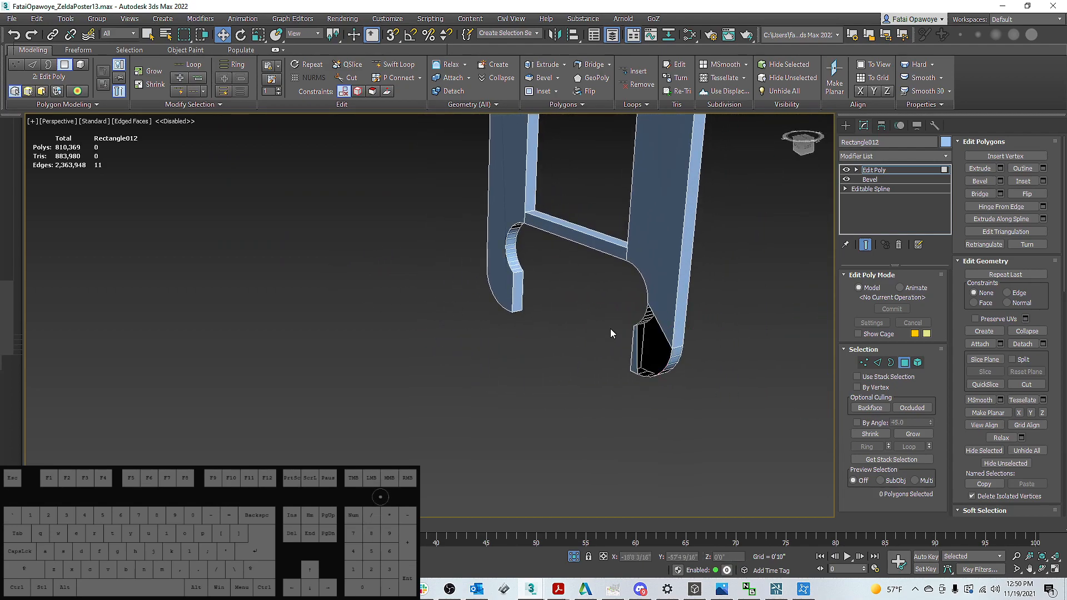
alt+middle_drag(625, 306, 576, 286)
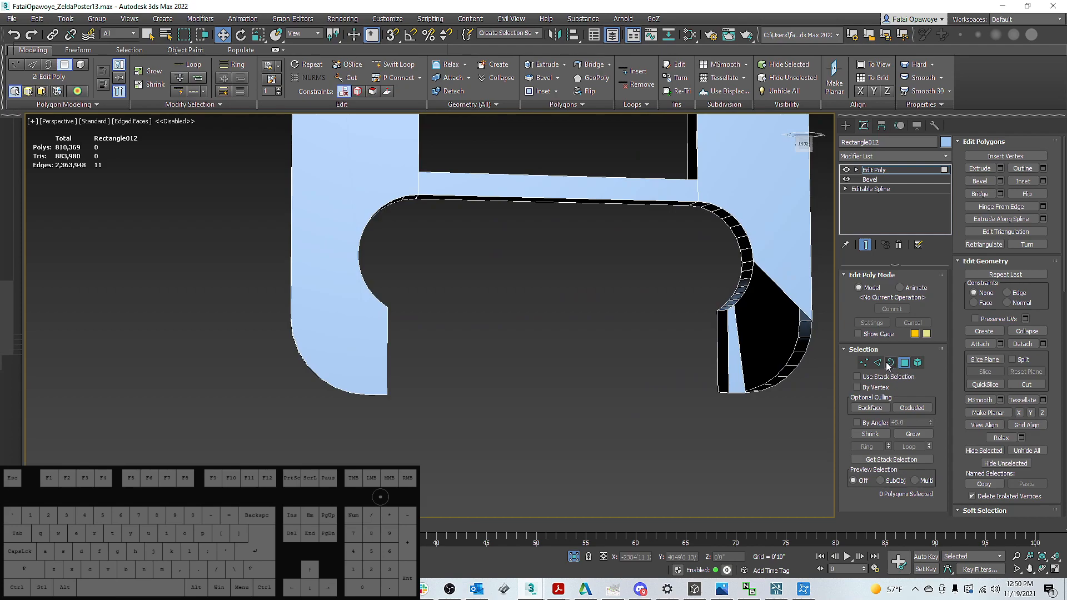
Convert the hole's border to an edge selection, deselect its two straight sides, and bridge the inner and outer curves with 1 segment
key(3)
click(770, 282)
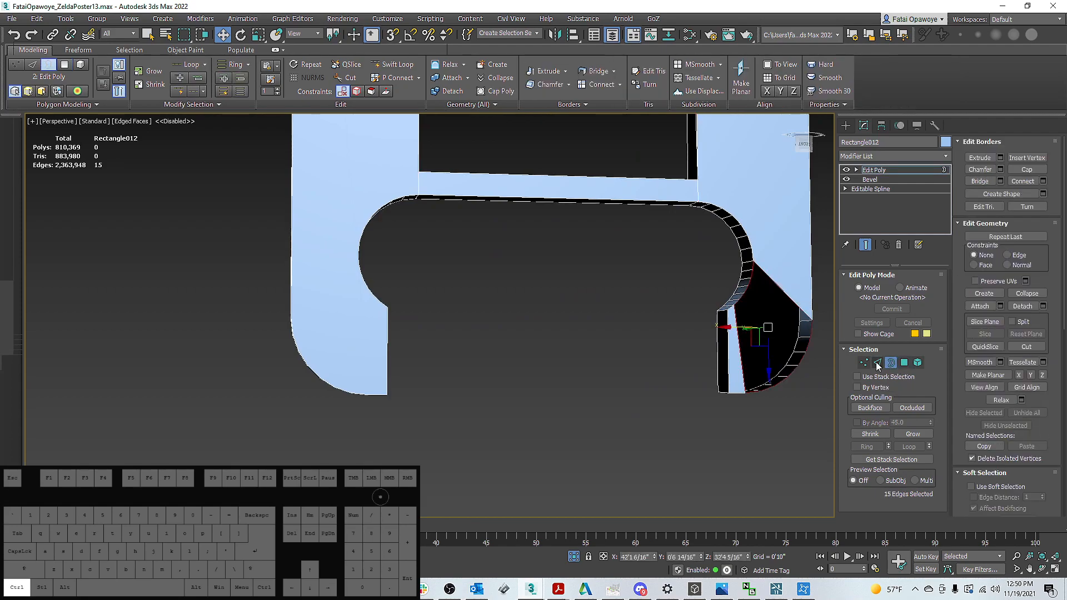
key(2)
middle_drag(773, 289, 651, 264)
alt+drag(656, 262, 638, 297)
alt+drag(599, 337, 600, 337)
alt+middle_drag(601, 337, 654, 266)
scroll(632, 309, up, 8)
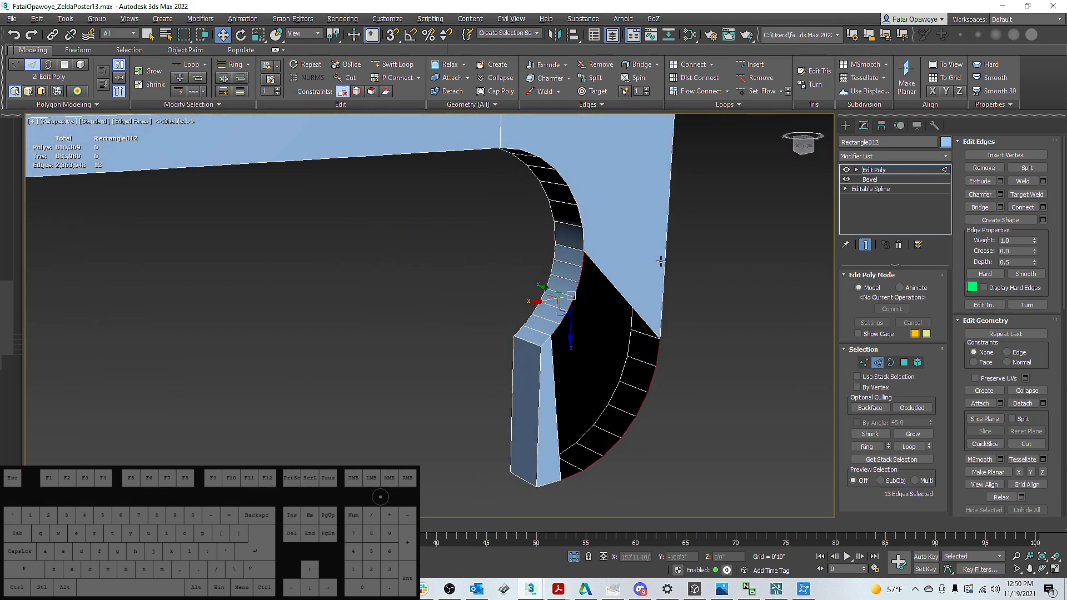
click(1000, 207)
mouse_move(783, 325)
alt+middle_down()
mouse_move(755, 318)
mouse_move(800, 317)
alt+middle_up()
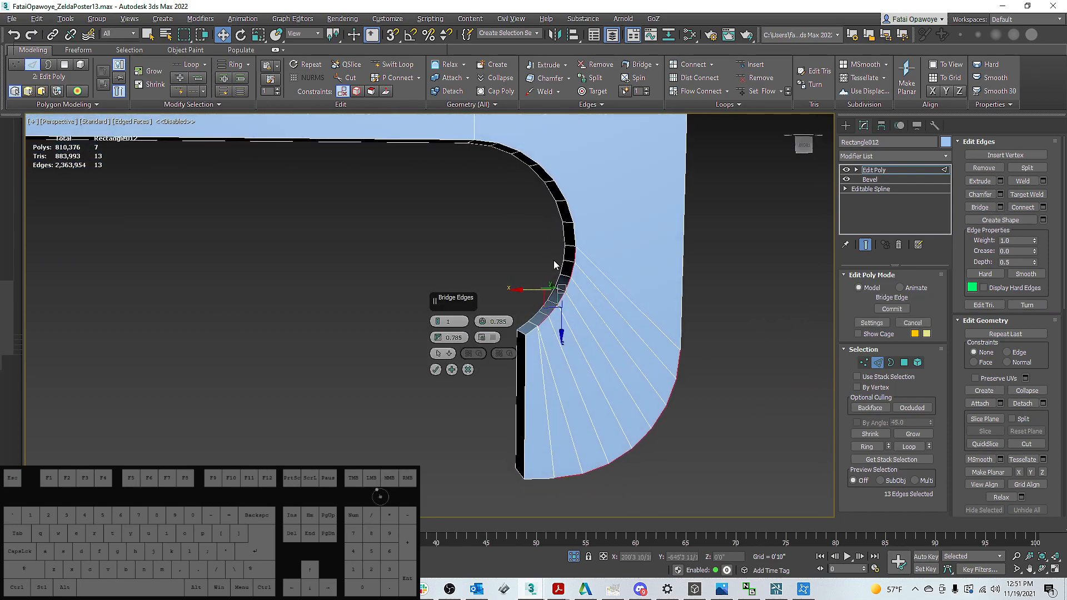
click(437, 371)
At Vertex level, connect the two matching vertex pairs across the opposite foot's face, bounding its curved area
scroll(489, 317, down, 5)
alt+middle_drag(539, 298, 681, 297)
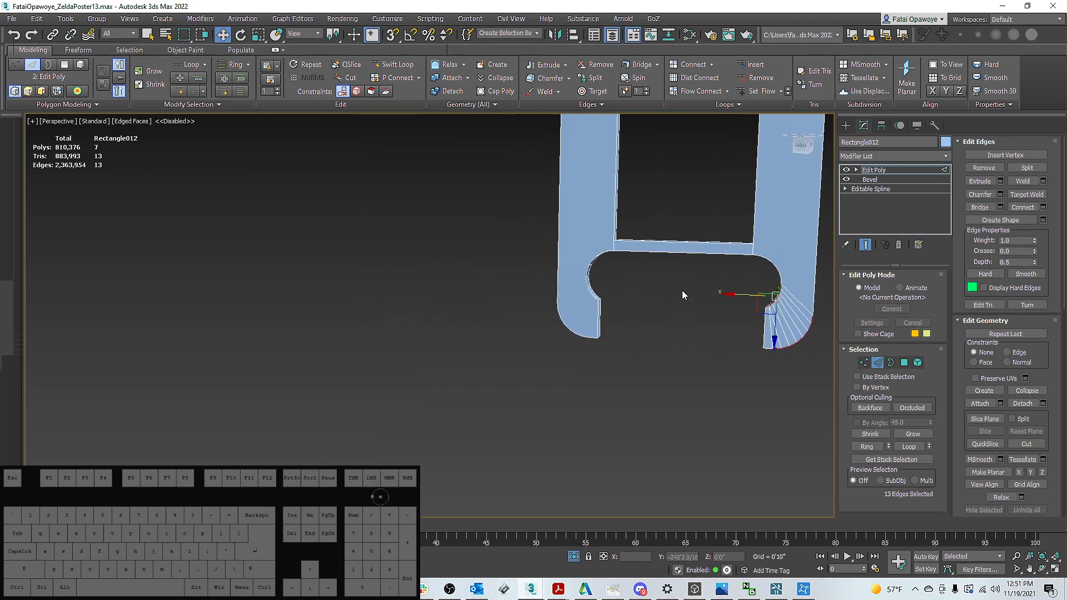
alt+middle_drag(713, 260, 782, 279)
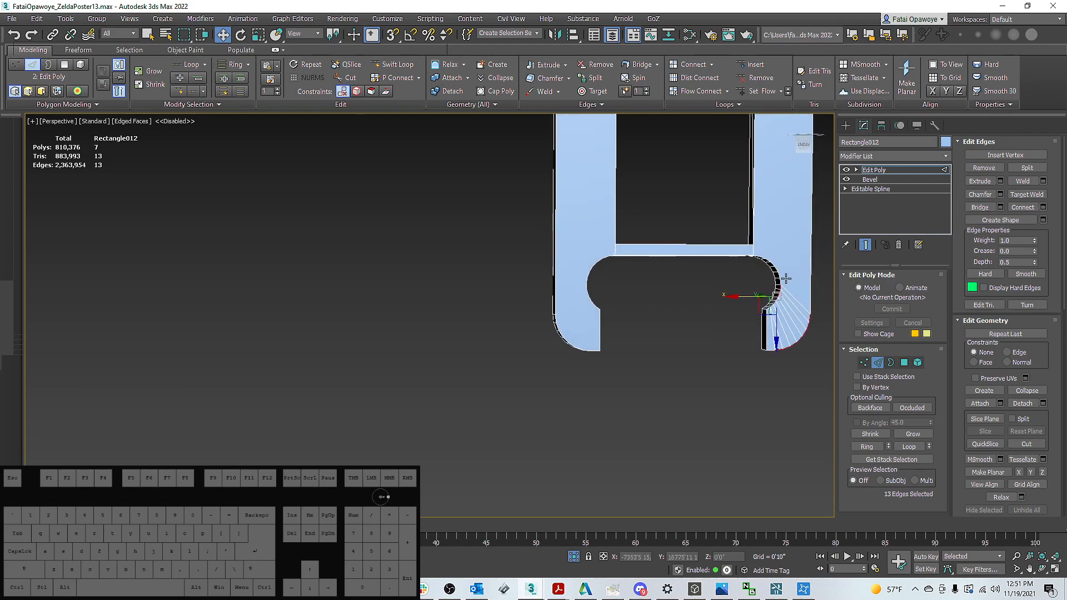
key(1)
scroll(580, 297, up, 5)
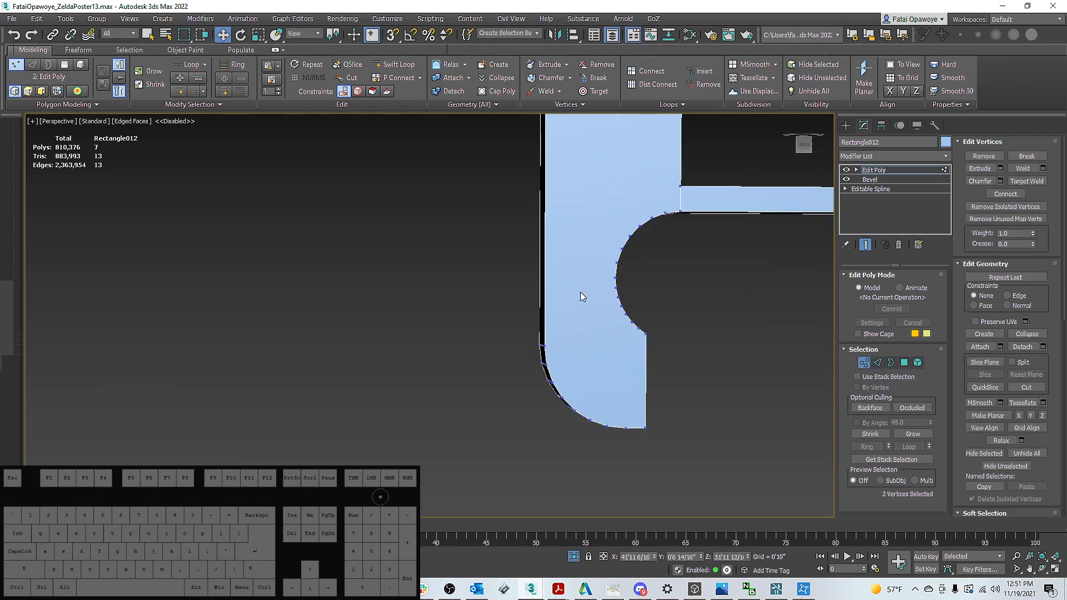
right_click(613, 311)
click(542, 341)
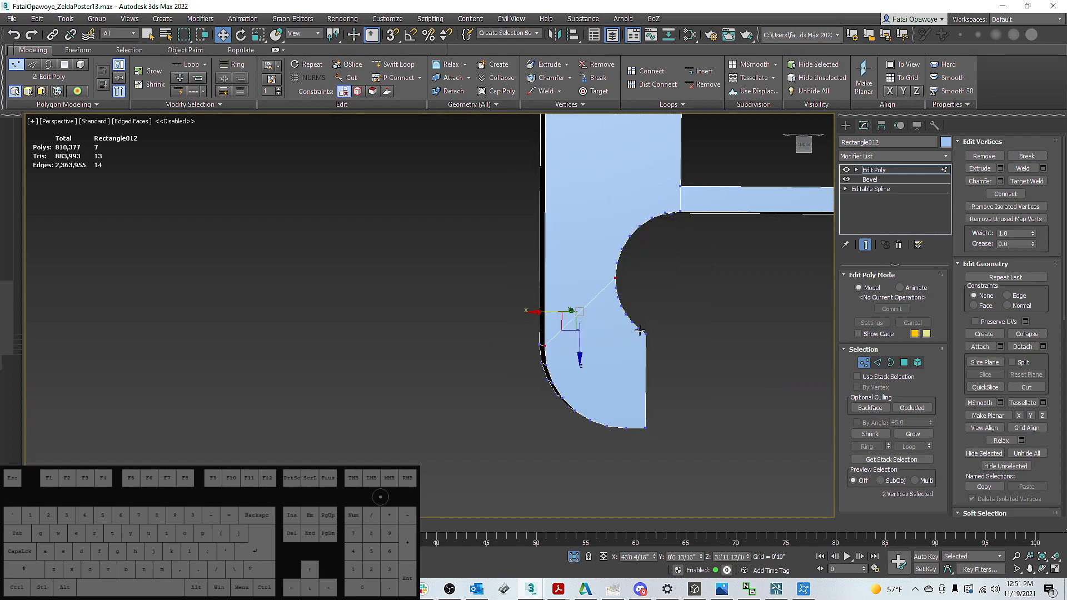
ctrl+click(627, 429)
right_click(656, 428)
click(626, 452)
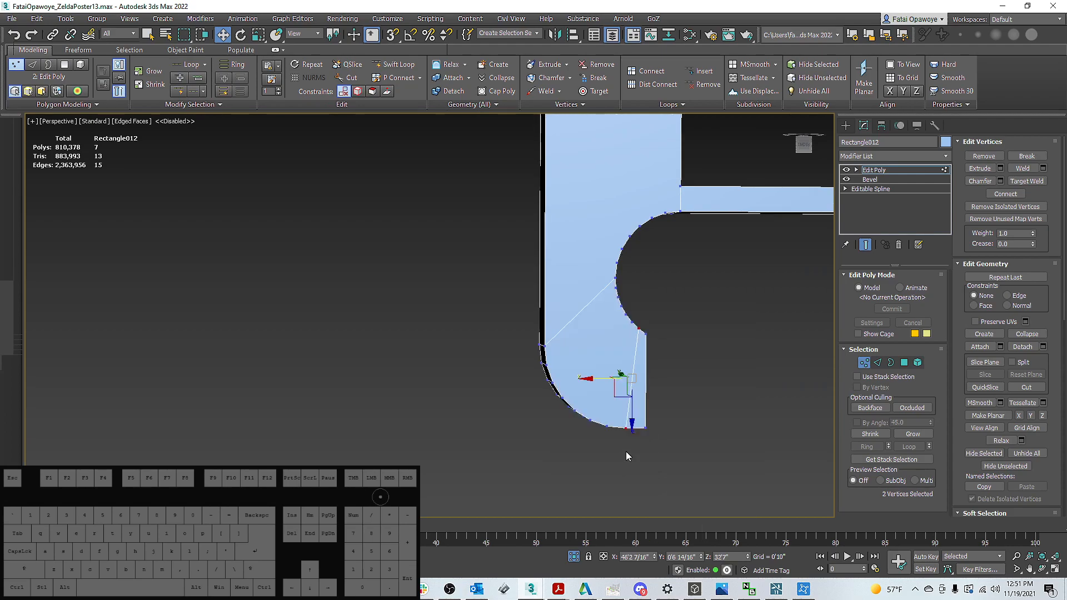
Delete the opposite foot's polygon between its two new connecting edges
key(3)
click(618, 346)
key(Delete)
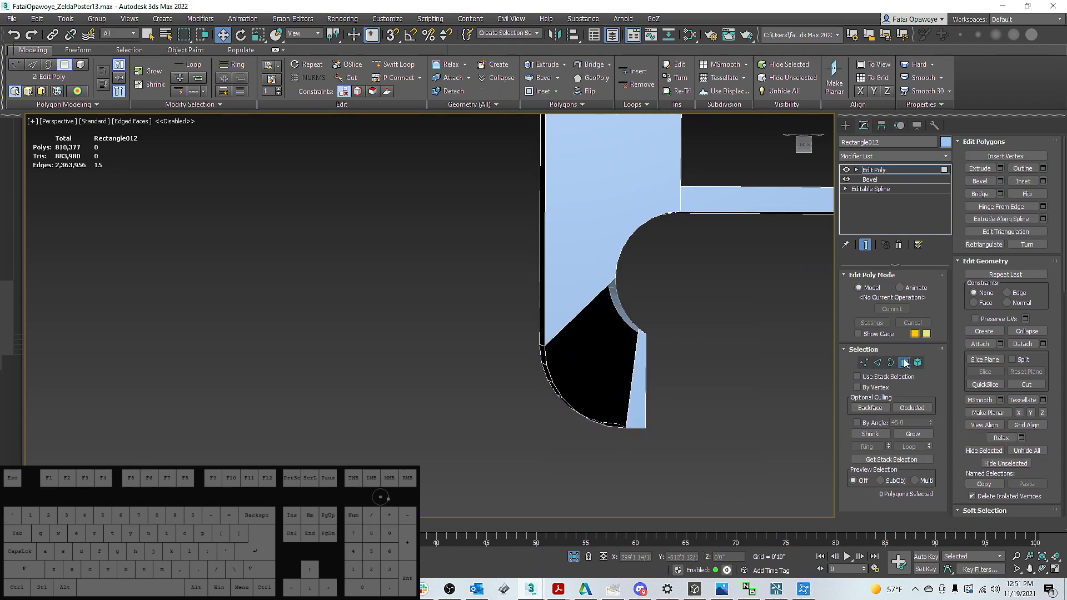
Select the opposite foot's open border, keep only its curved edges, and bridge them with 1 segment
key(3)
click(618, 300)
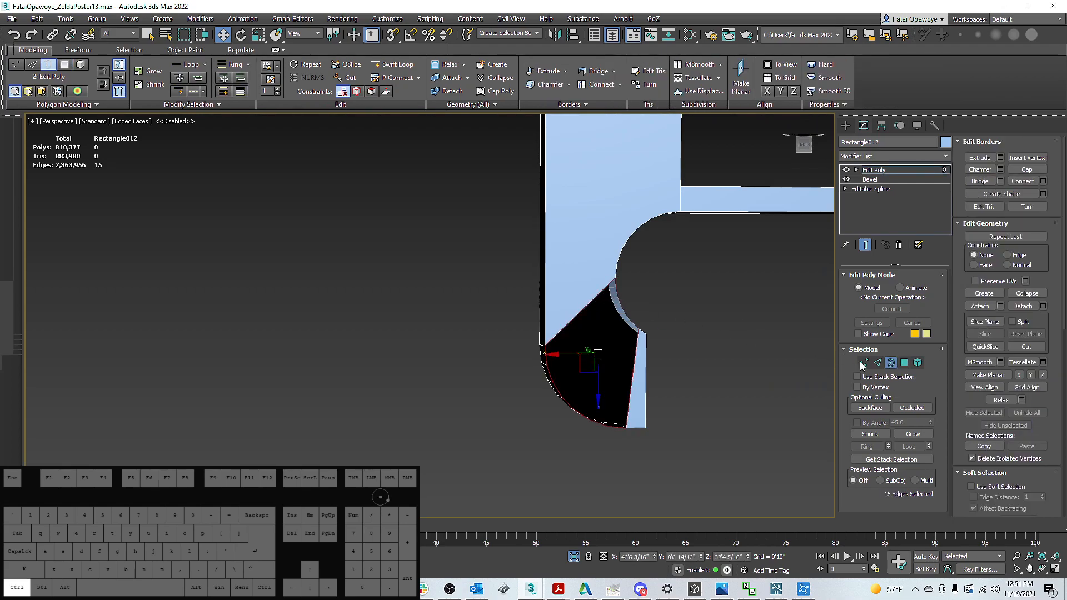
ctrl+click(879, 363)
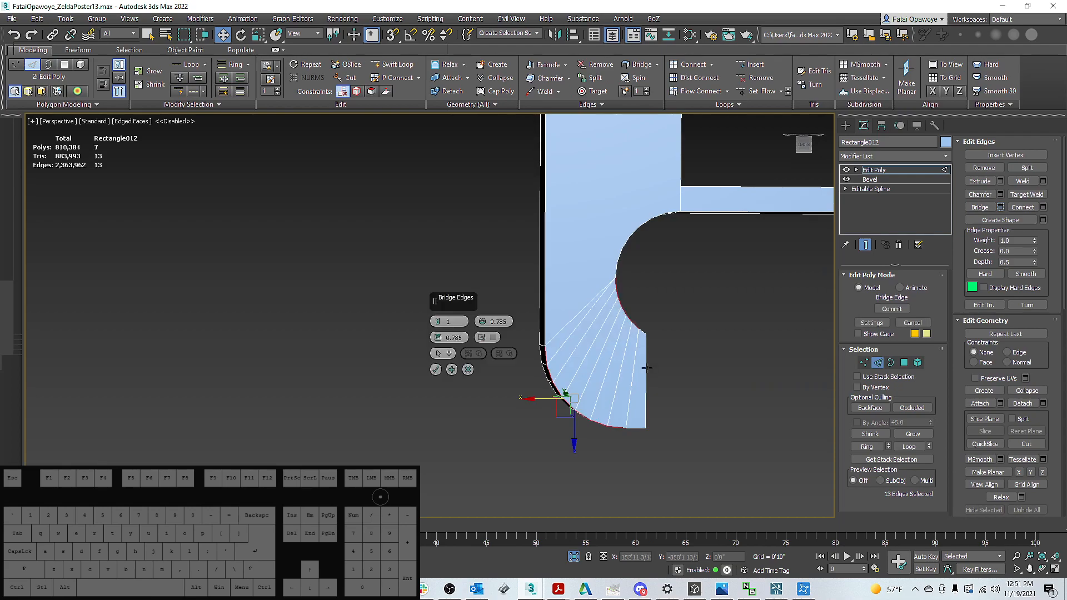
middle_drag(445, 371, 418, 366)
click(436, 370)
Examine the plate's rebuilt feet and upper bar topology from both sides
alt+middle_drag(572, 324, 580, 292)
scroll(539, 306, down, 5)
scroll(594, 212, up, 8)
scroll(678, 246, down, 10)
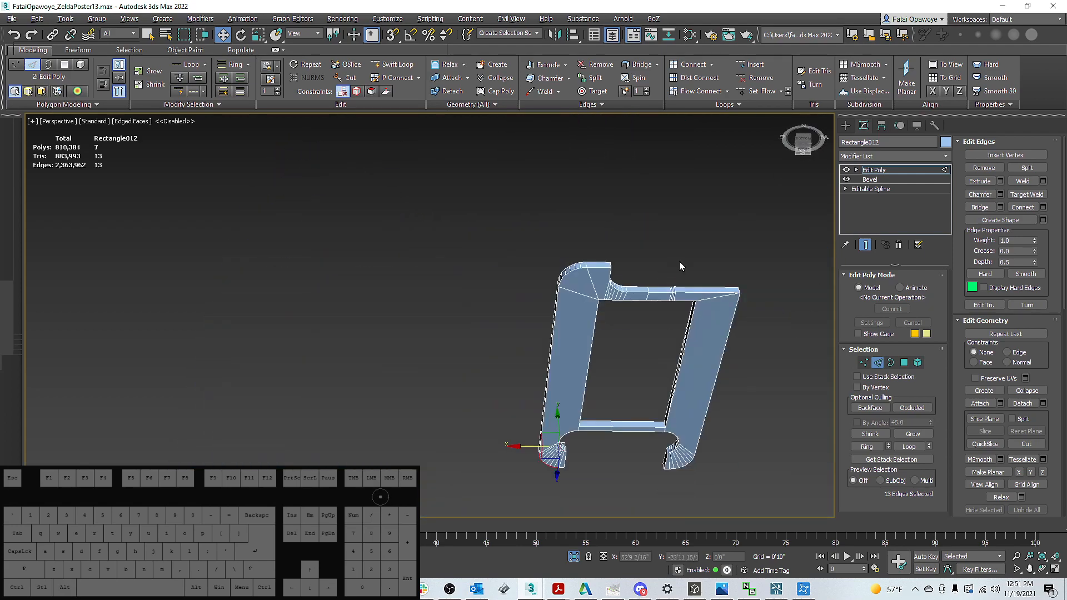
alt+middle_drag(675, 272, 662, 256)
scroll(589, 228, up, 10)
scroll(617, 221, down, 7)
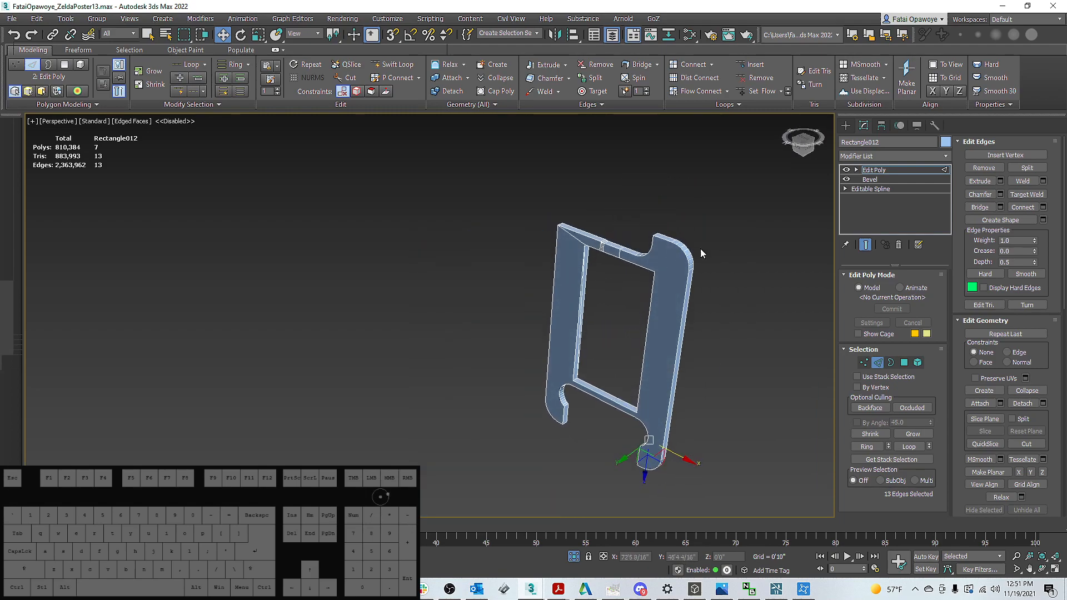
scroll(699, 249, up, 7)
click(656, 257)
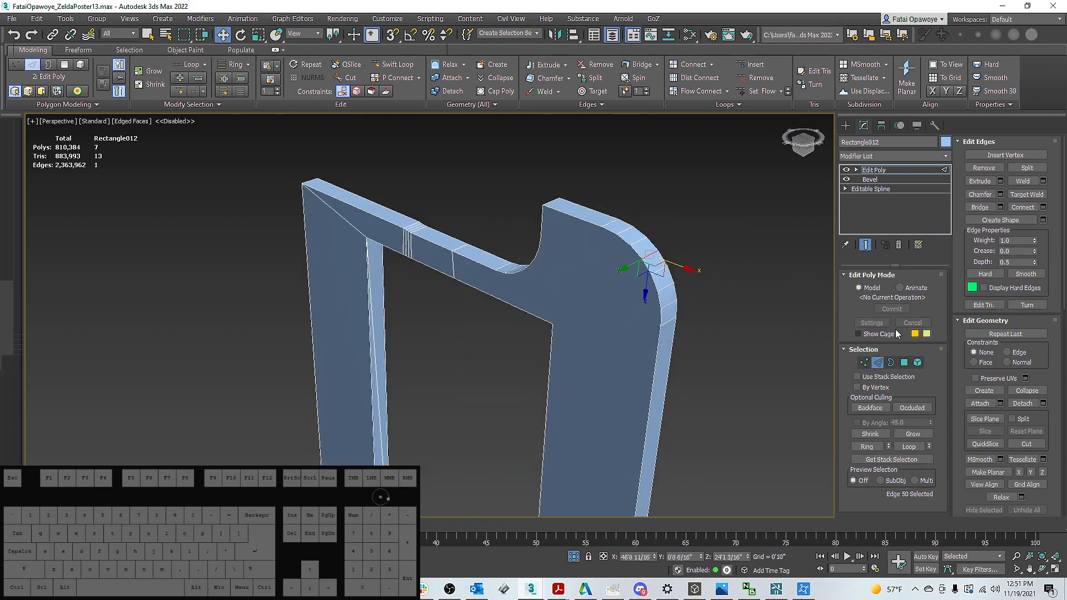
scroll(687, 267, down, 6)
alt+middle_drag(694, 275, 744, 287)
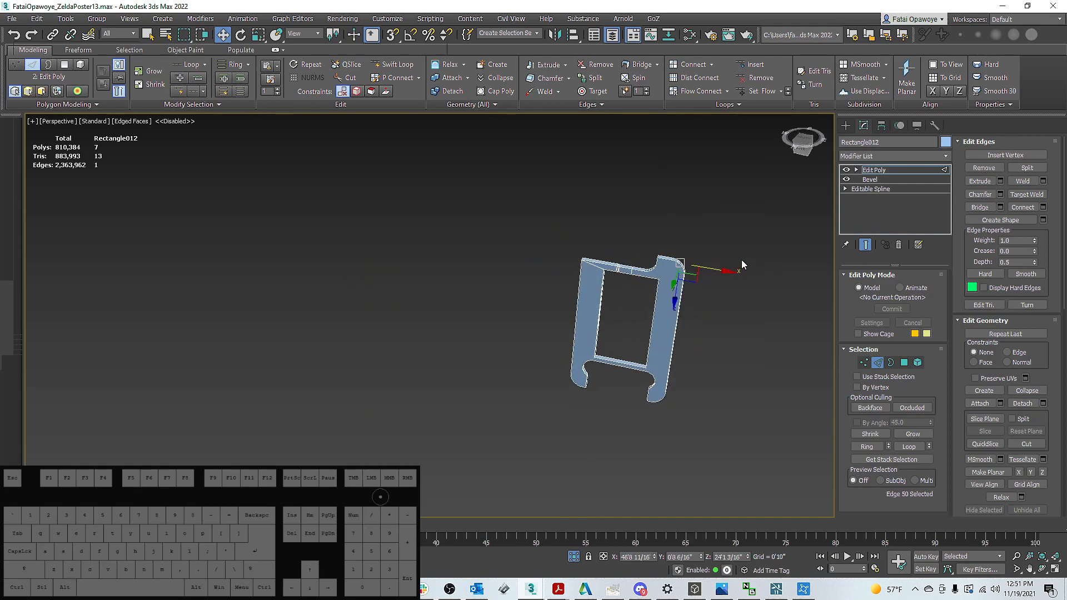
Select all objects in the Compass layer through the Layer Explorer and make them visible again
right_click(741, 259)
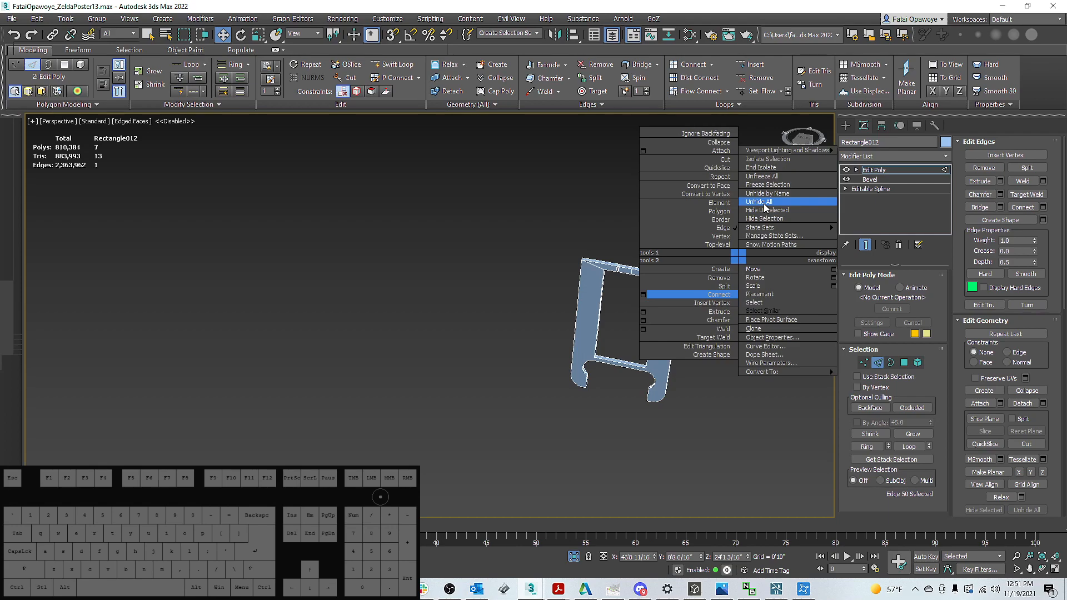
click(576, 177)
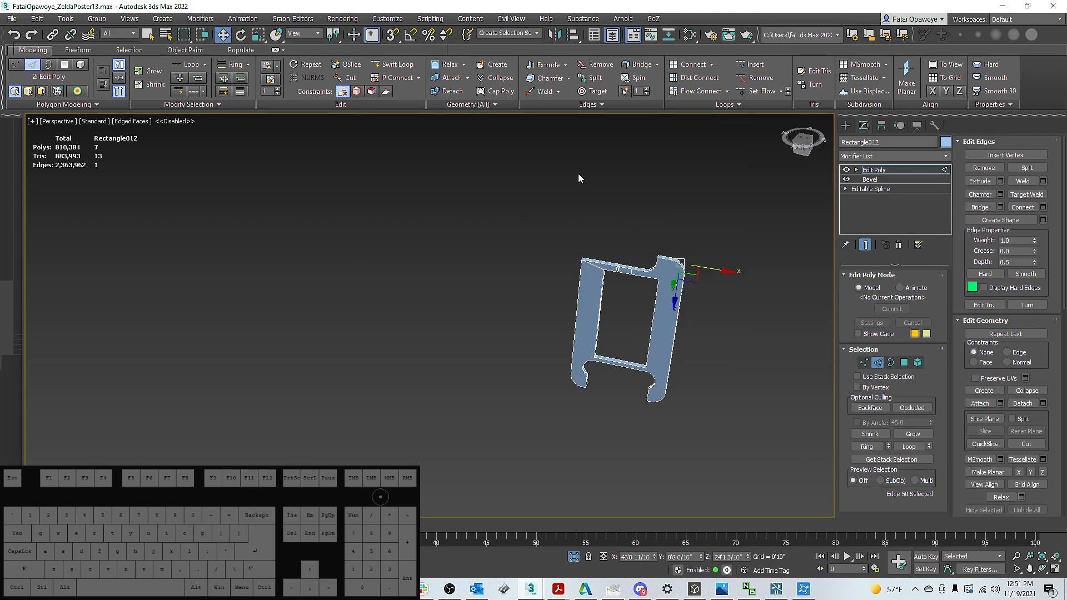
click(613, 41)
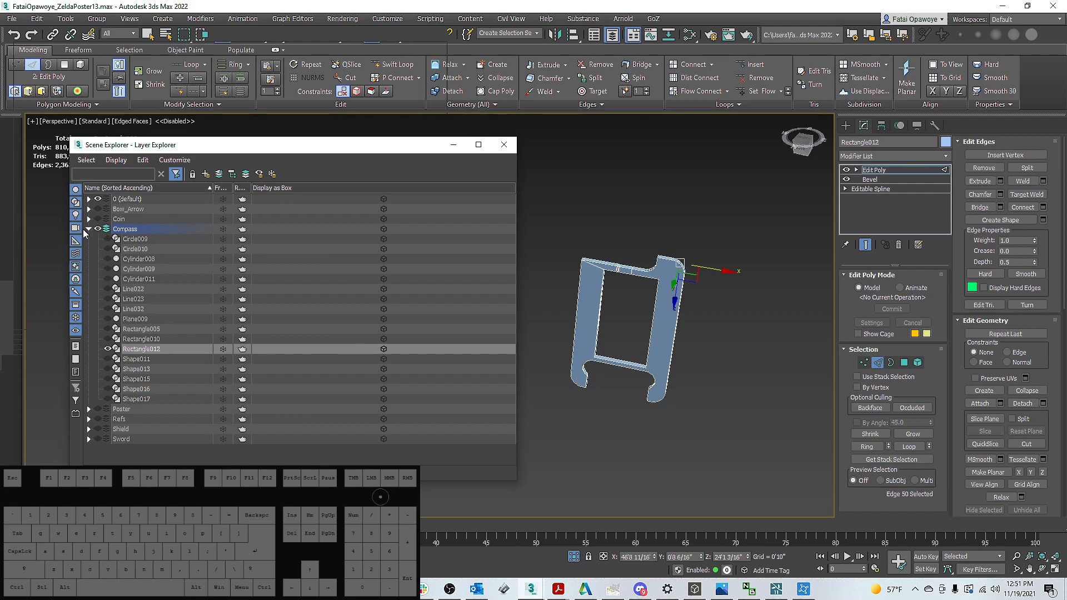
click(87, 229)
double_click(123, 229)
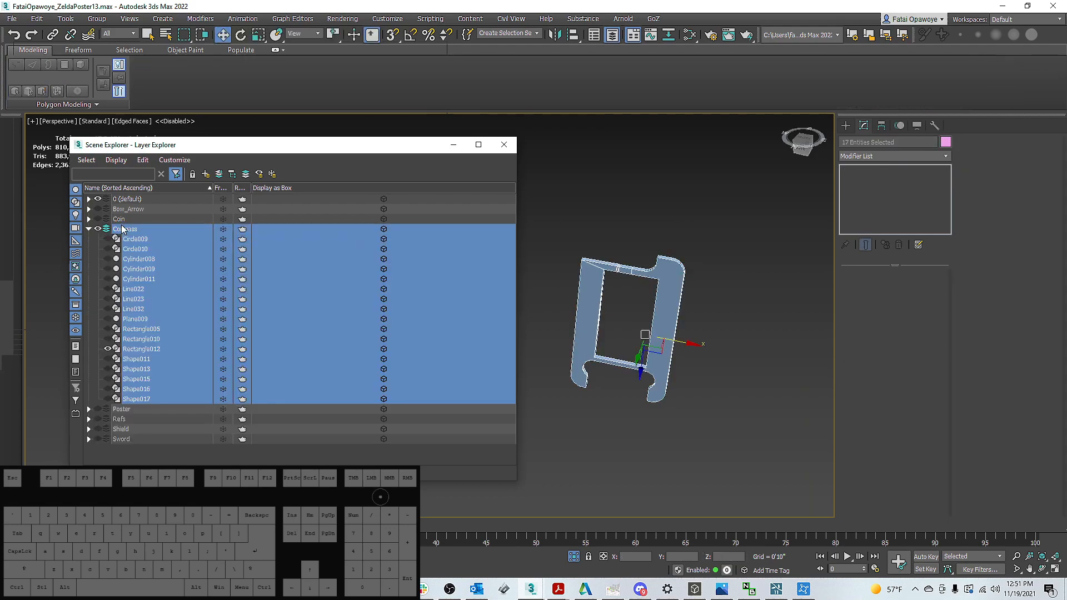
click(109, 239)
Reselect the backing plate Rectangle012 among the slate's parts and switch to Polygon level
alt+middle_drag(617, 262, 559, 243)
scroll(662, 210, up, 5)
click(663, 210)
scroll(667, 212, down, 3)
scroll(623, 218, up, 5)
click(623, 203)
click(615, 191)
key(2)
scroll(558, 243, up, 3)
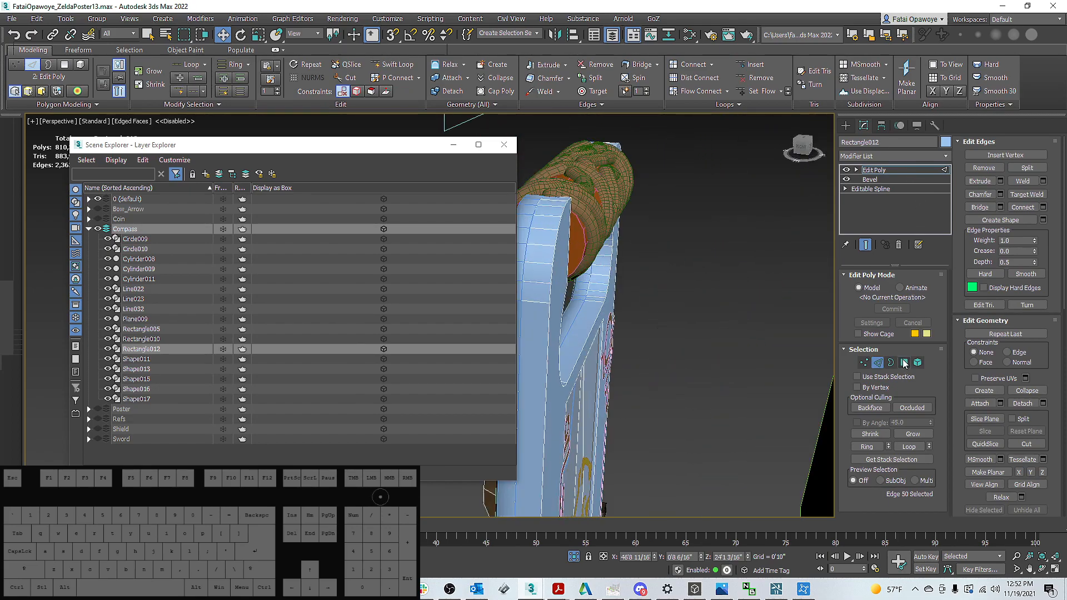
key(4)
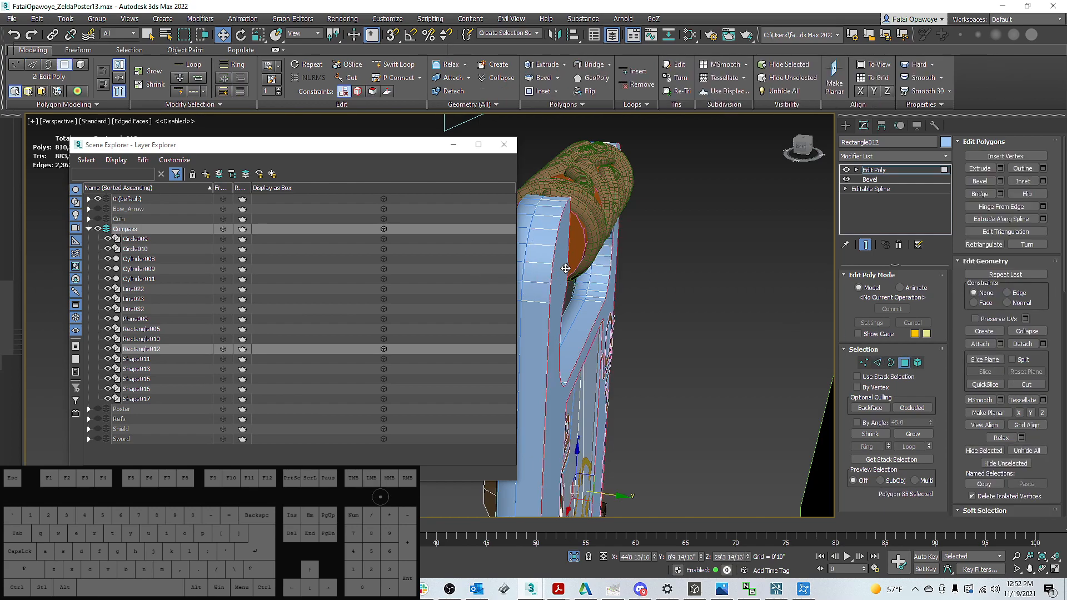
alt+middle_drag(595, 433, 684, 329)
Add a Symmetry modifier to the backing plate
click(947, 156)
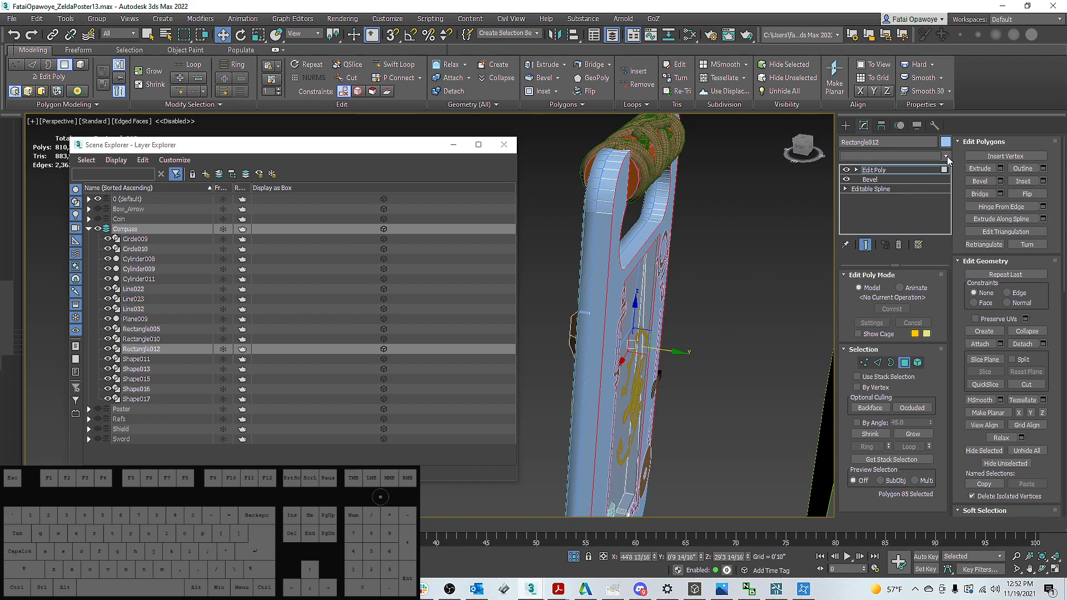
key(s)
key(s)
key(s)
key(s)
key(s)
key(s)
key(s)
key(s)
key(s)
key(s)
key(s)
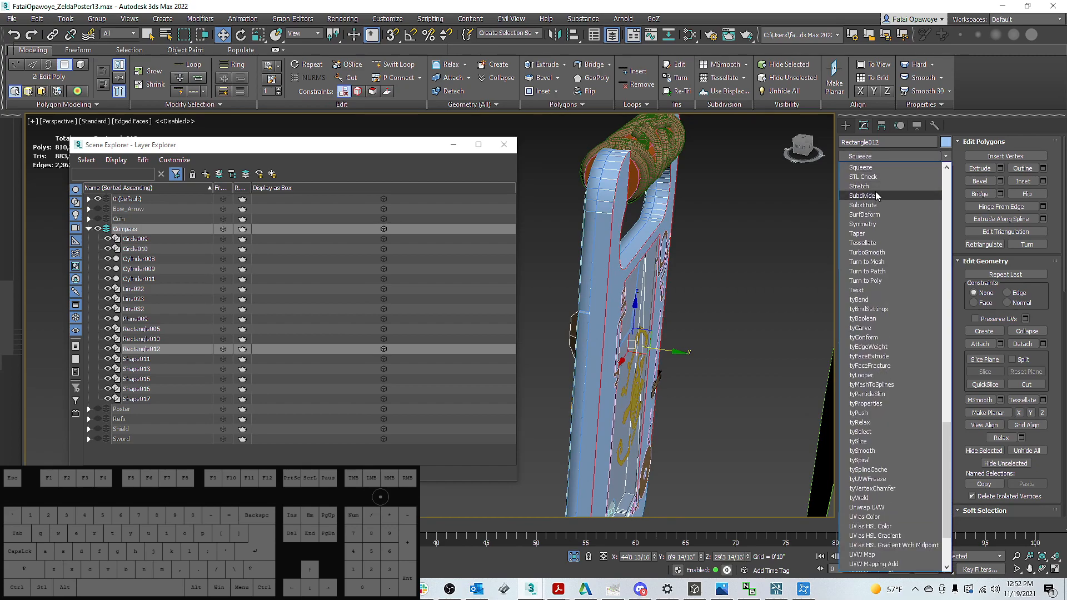
click(869, 223)
Mirror the plate across its thickness on the Z axis and reposition the mirror plane
alt+middle_drag(661, 320, 663, 268)
drag(665, 284, 662, 288)
alt+middle_drag(661, 288, 660, 386)
drag(655, 300, 658, 305)
alt+middle_drag(658, 305, 667, 191)
Minimize the Layer Explorer and examine the slate's lower end against the reference photo
click(890, 157)
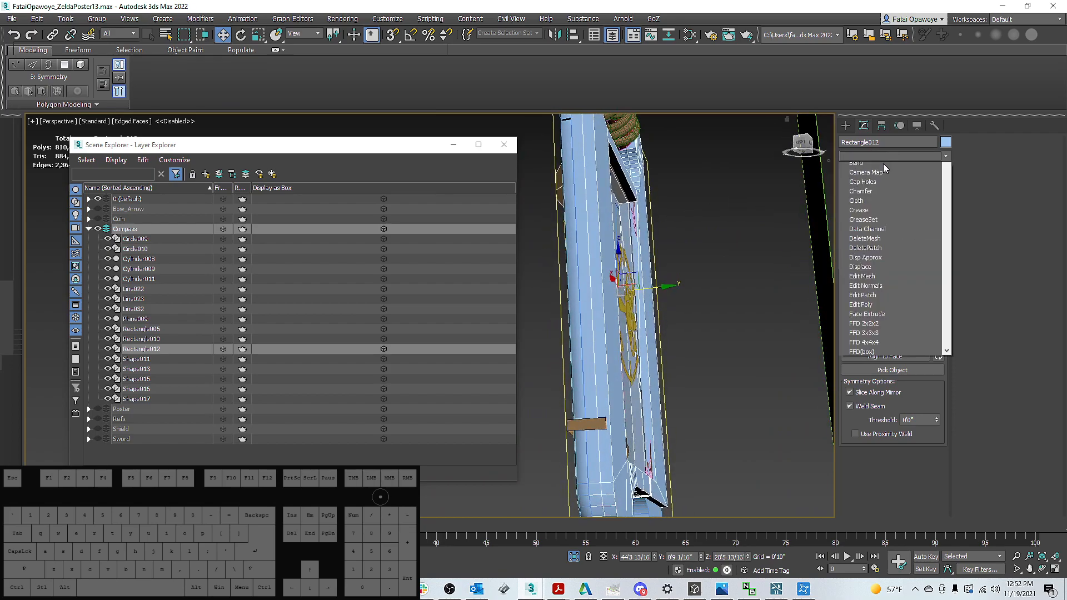
alt+middle_drag(736, 274, 755, 438)
scroll(789, 304, down, 5)
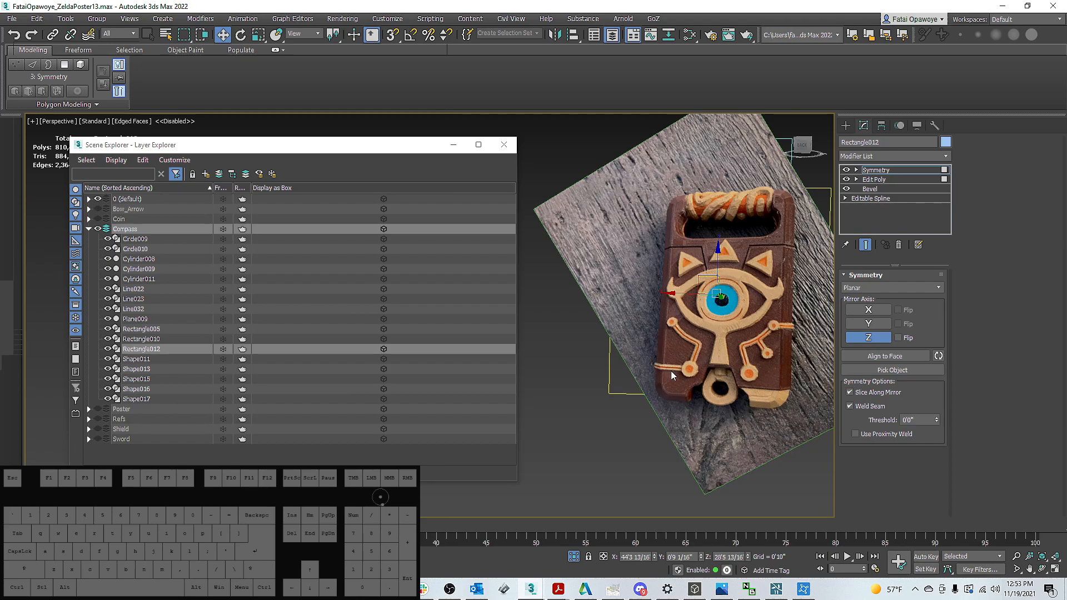
click(454, 146)
alt+middle_drag(412, 184, 370, 211)
scroll(525, 266, up, 6)
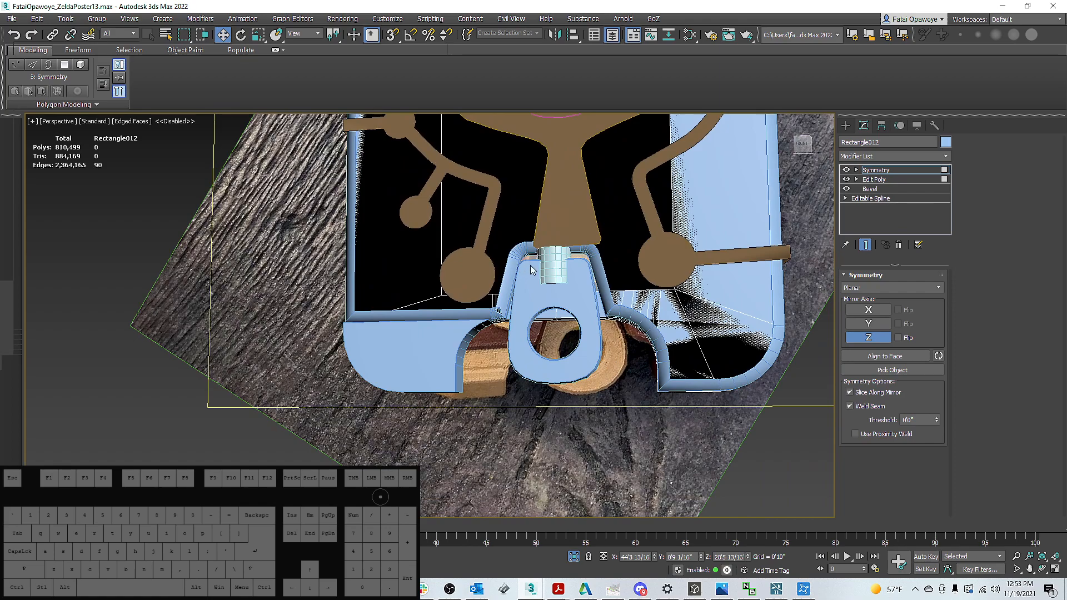
Select the slate's front body Rectangle005 and examine it from the lower end up to the handle
click(852, 125)
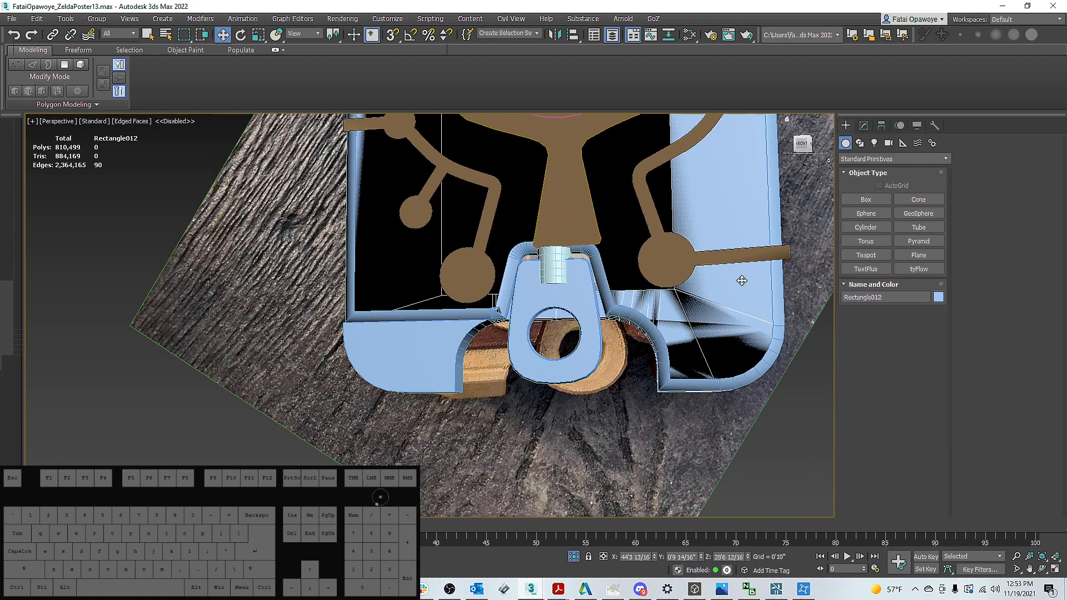
click(765, 309)
scroll(763, 282, down, 4)
alt+middle_drag(762, 282, 745, 282)
scroll(710, 283, up, 6)
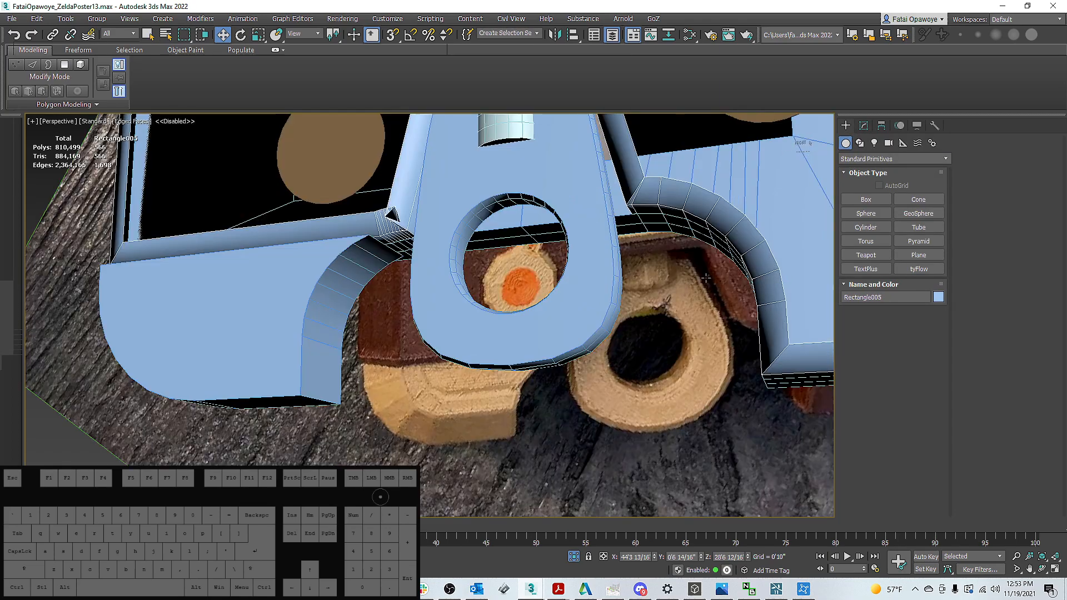
scroll(674, 228, down, 5)
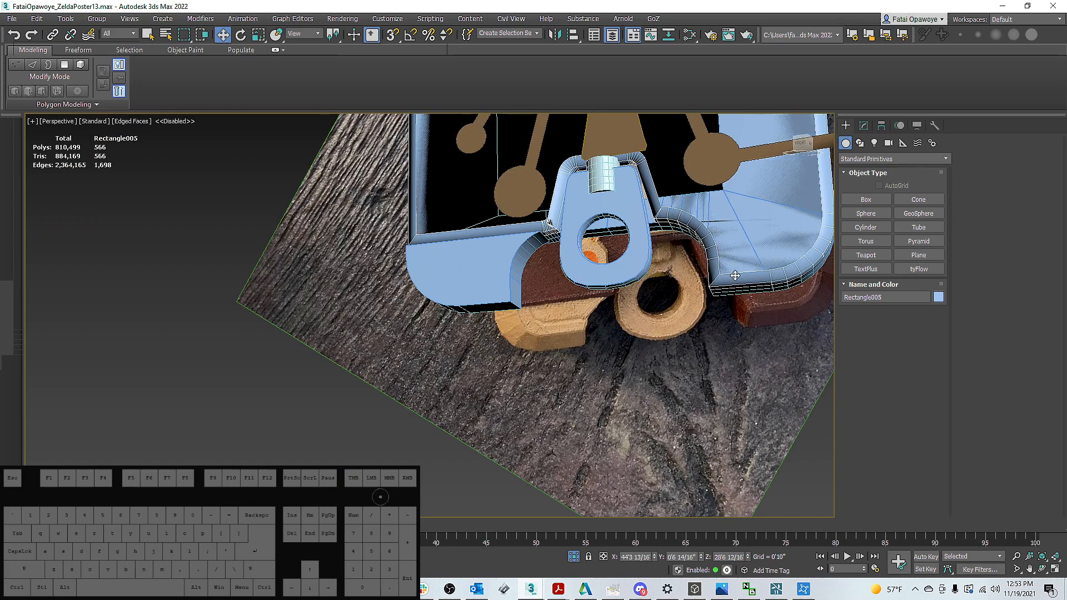
scroll(650, 305, down, 1)
middle_drag(710, 228, 739, 398)
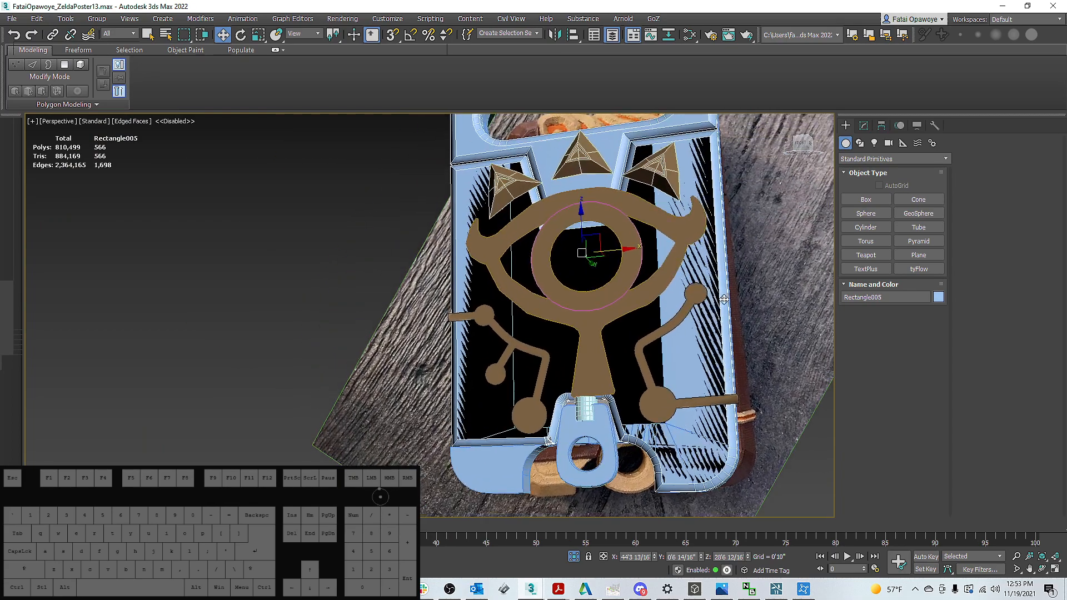
middle_drag(721, 169, 738, 300)
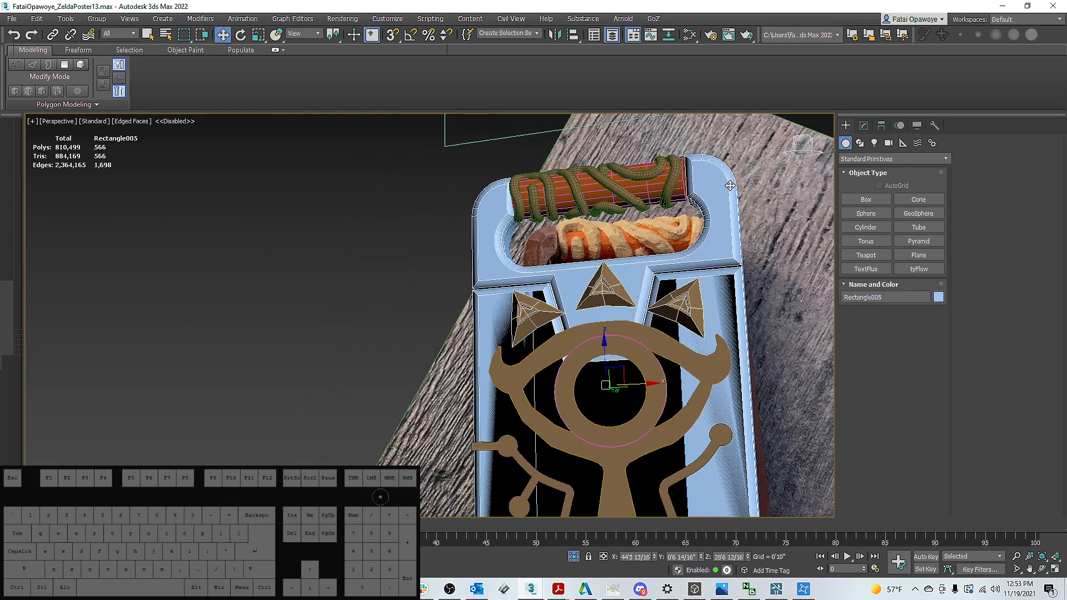
alt+middle_drag(705, 440, 798, 175)
Turn the Edit Poly and Turn to Poly modifiers of the slate's front body Rectangle005 back on
click(864, 126)
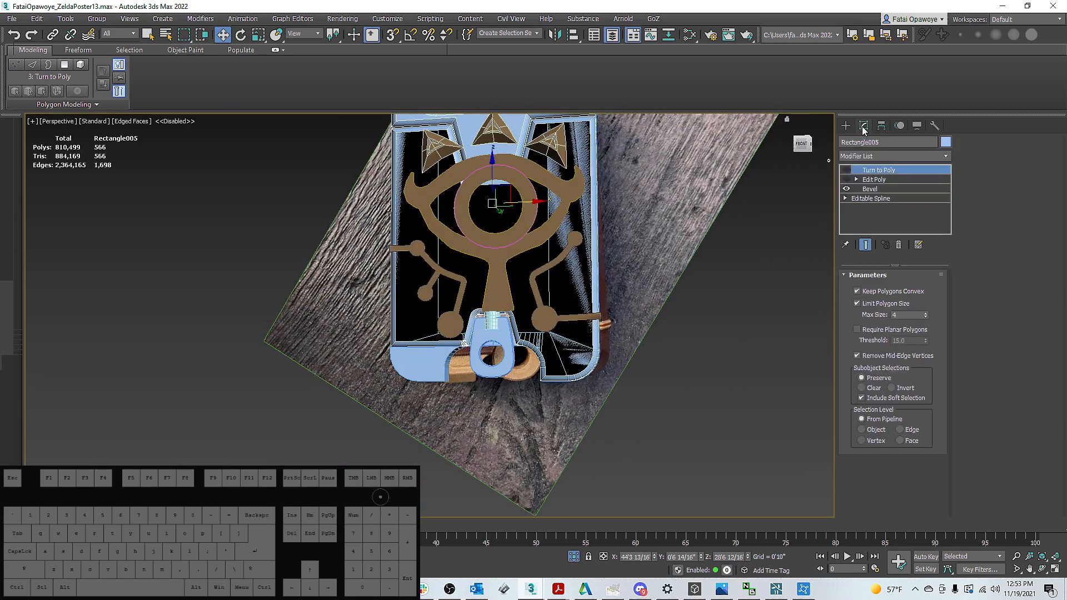
click(847, 170)
click(848, 160)
click(989, 159)
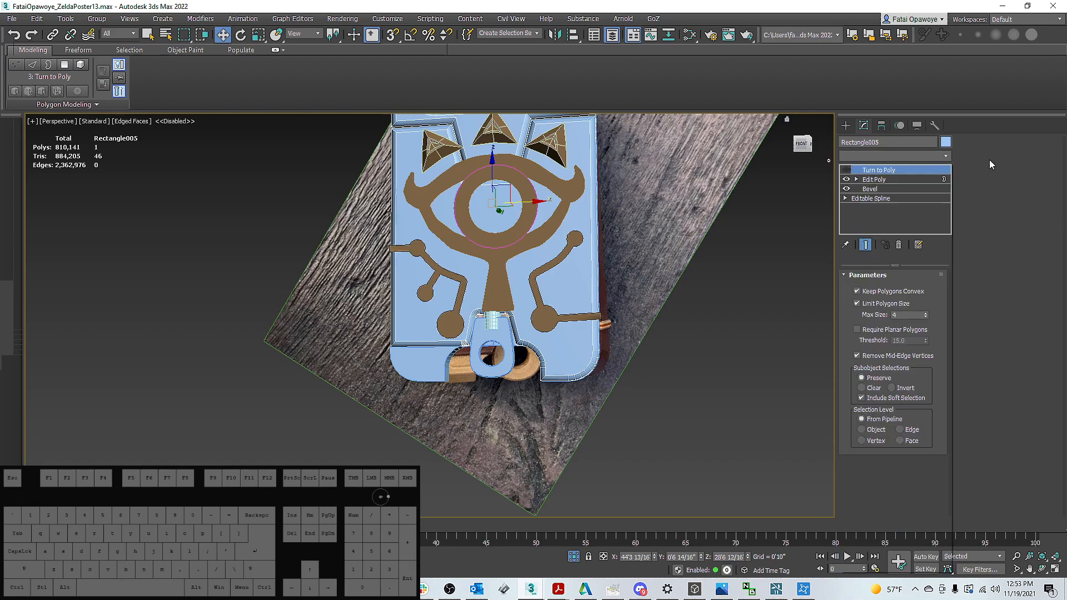
click(847, 171)
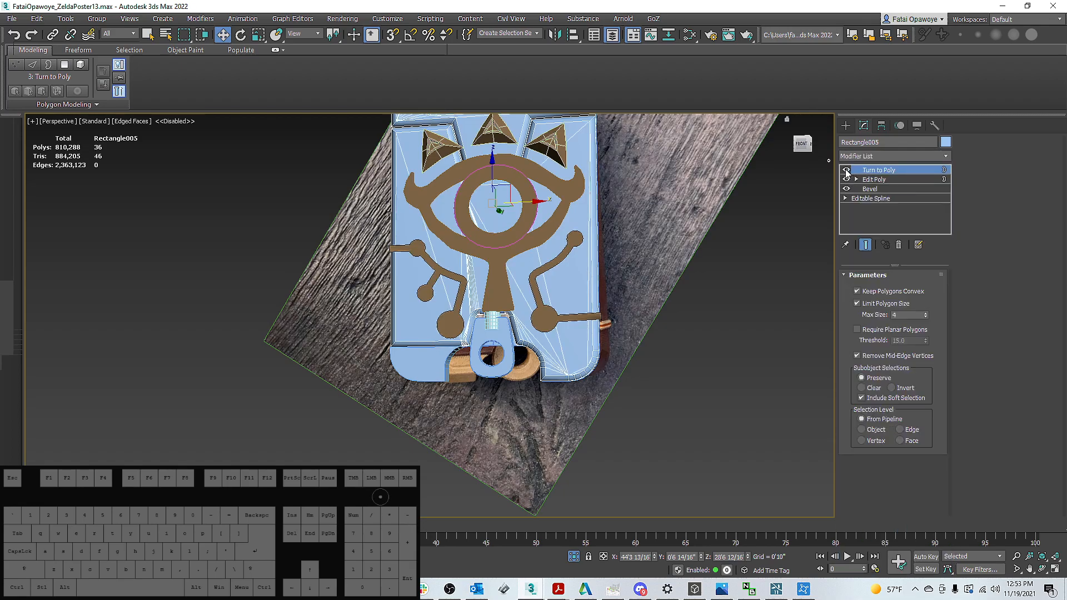
Select the front body together with the backing plate Rectangle012 and assign the dark brown Material #200 to both
alt+middle_drag(729, 201, 602, 217)
click(515, 357)
middle_drag(575, 349, 660, 352)
alt+middle_drag(625, 357, 624, 328)
click(504, 378)
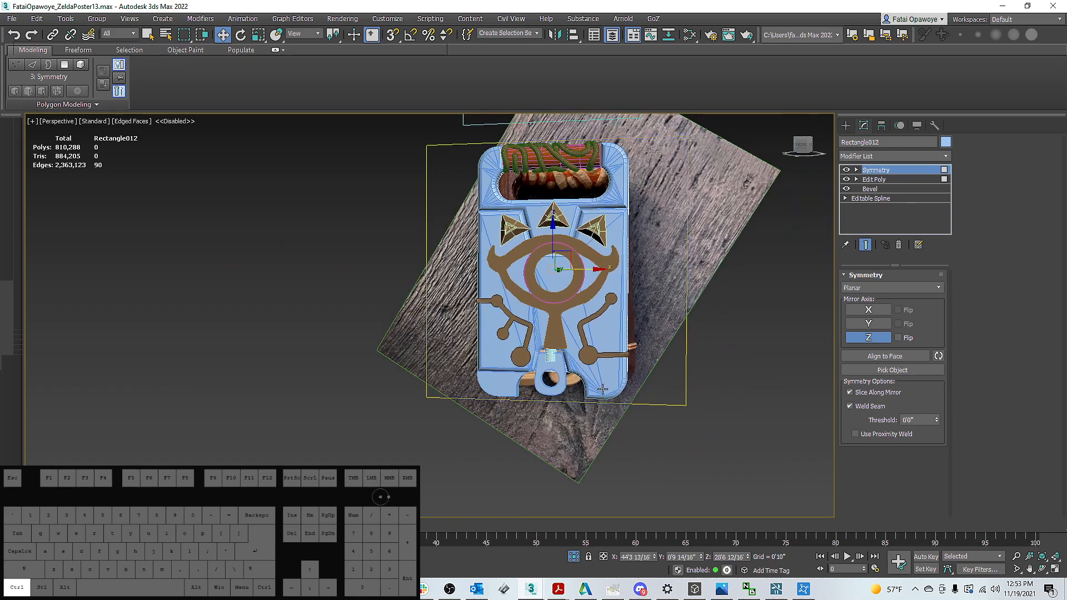
ctrl+click(603, 388)
key(m)
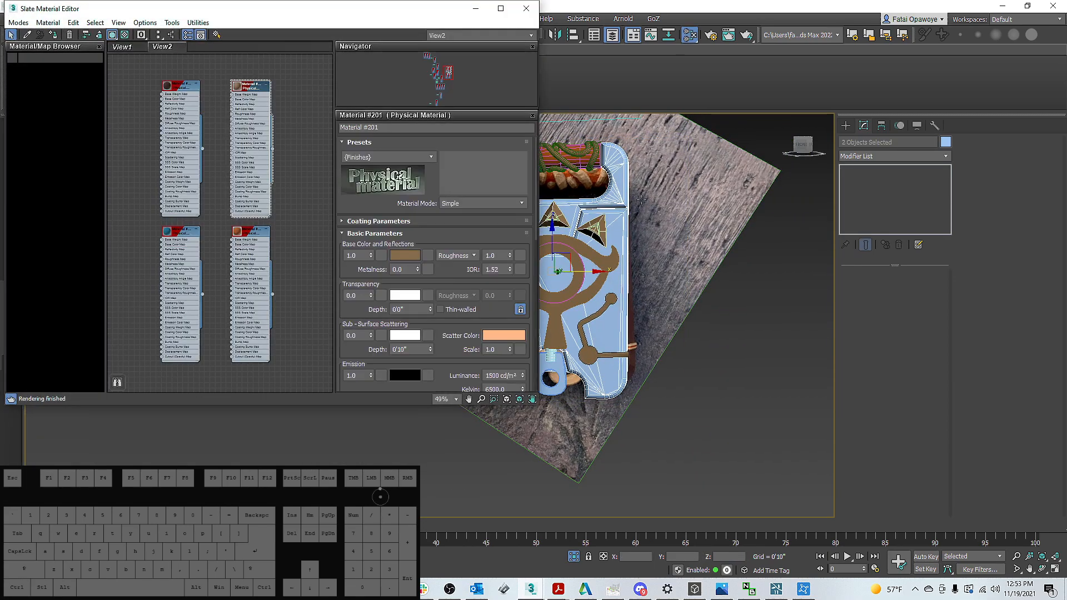
click(164, 113)
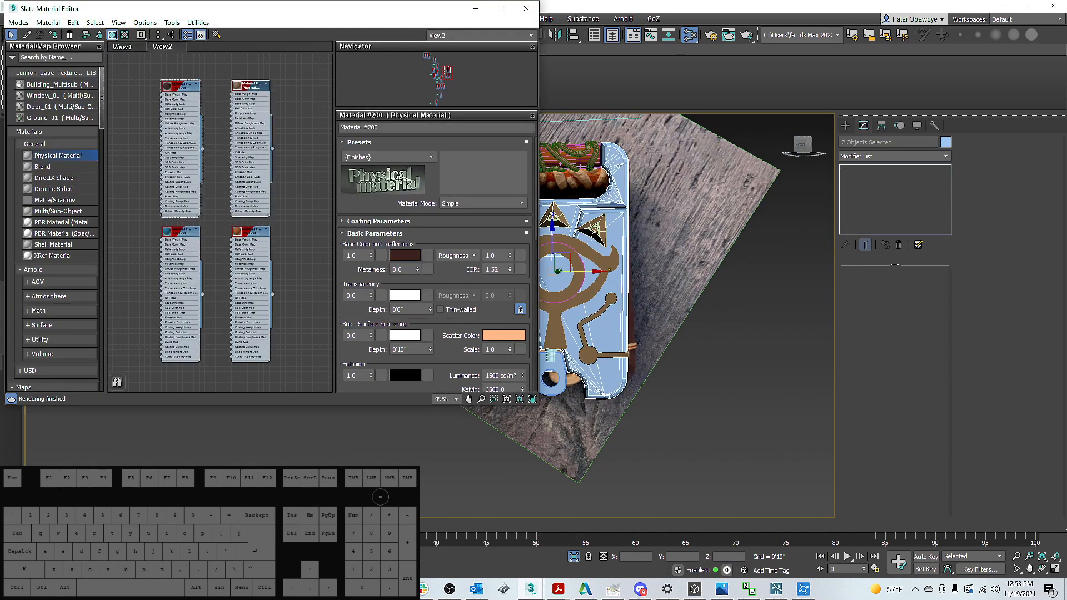
click(58, 35)
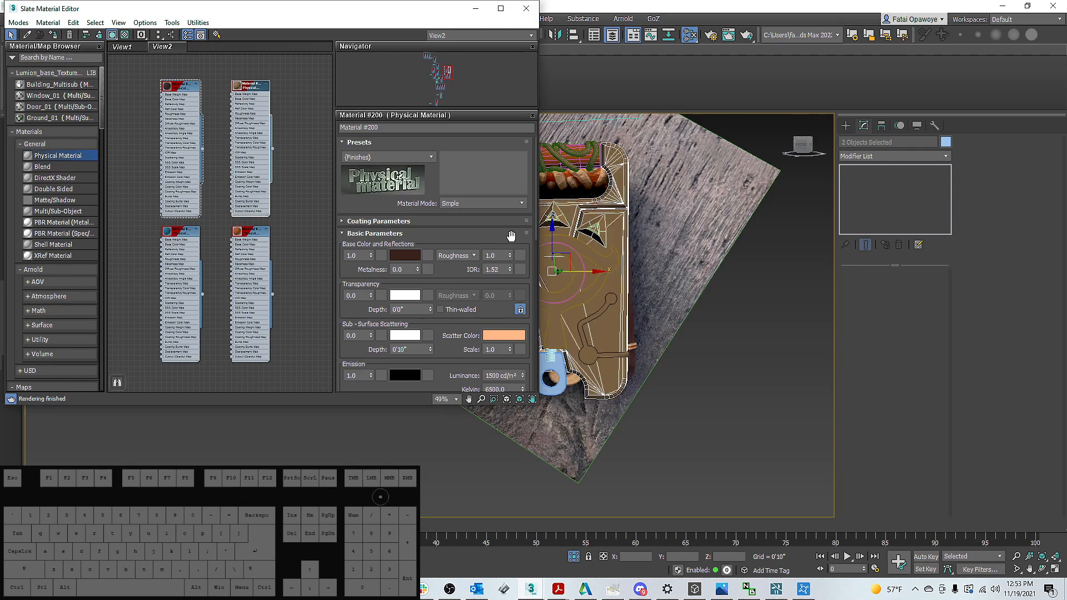
click(52, 36)
middle_drag(561, 258, 628, 223)
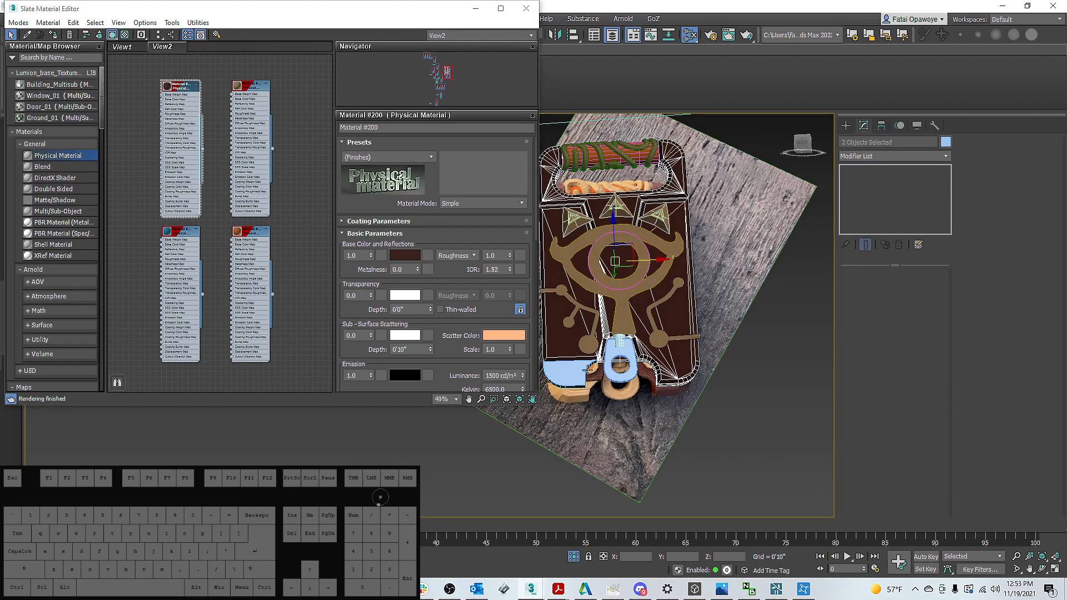
Assign the tan Material #201 to the ring tab and small parts at the slate's lower end, and clear the selection
ctrl+click(621, 368)
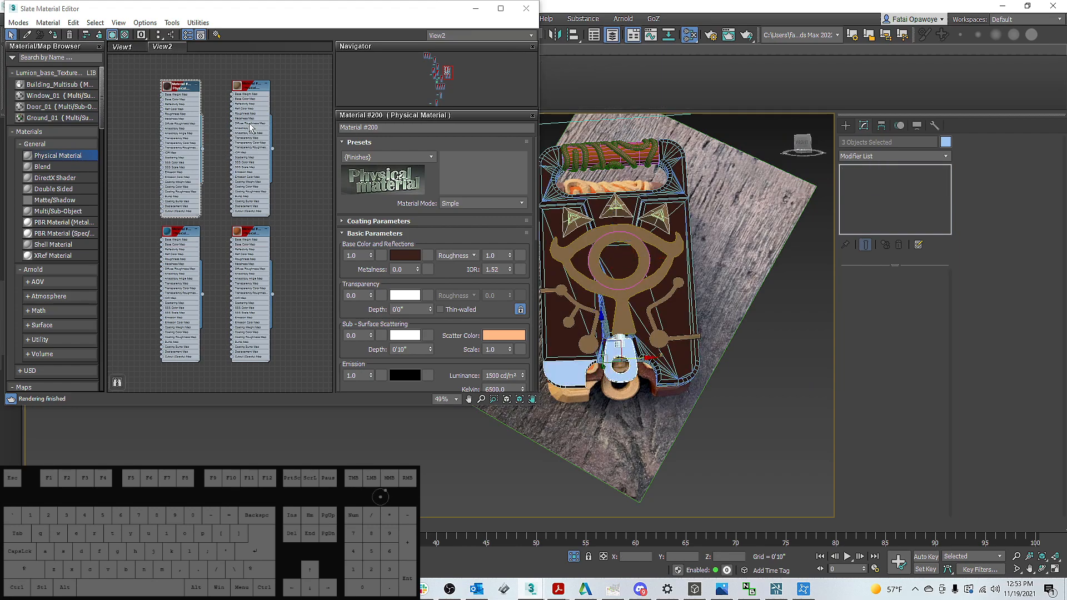
click(252, 174)
click(53, 34)
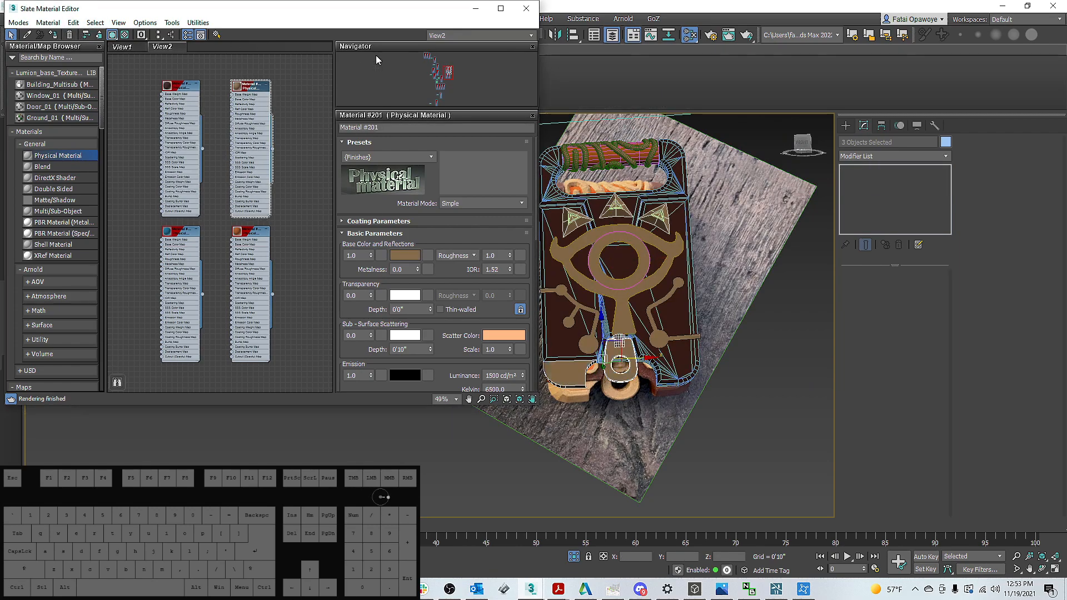
alt+middle_drag(498, 192, 547, 250)
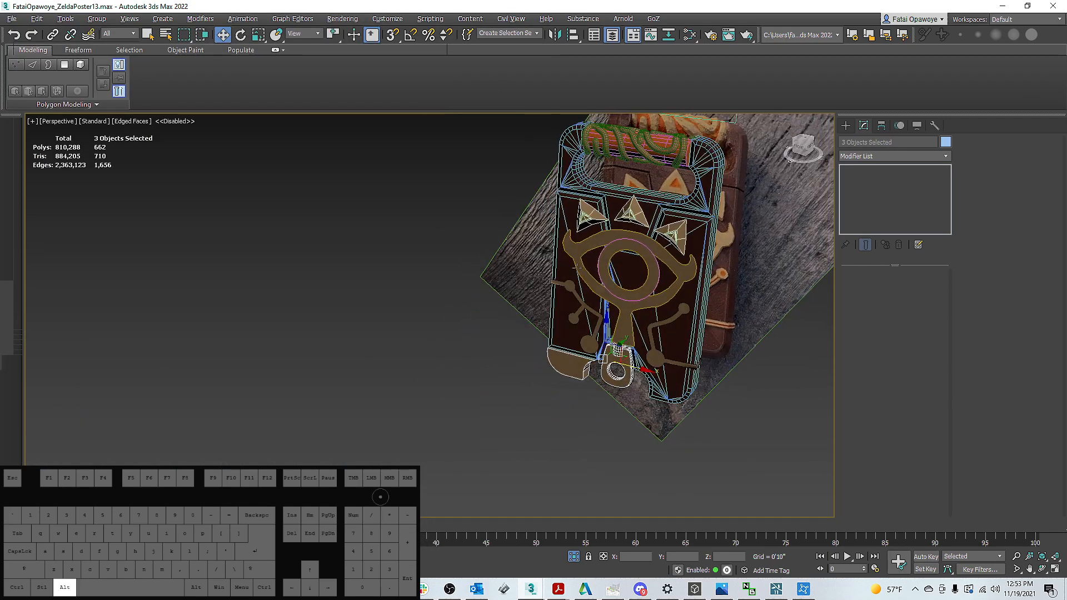
middle_drag(679, 415, 595, 379)
click(650, 449)
Select the eye emblem Line022 and cap the circular border of its central hole
middle_drag(596, 304, 567, 322)
key(F4)
scroll(550, 301, down, 3)
alt+middle_drag(535, 282, 428, 272)
scroll(383, 274, up, 8)
click(431, 256)
key(F4)
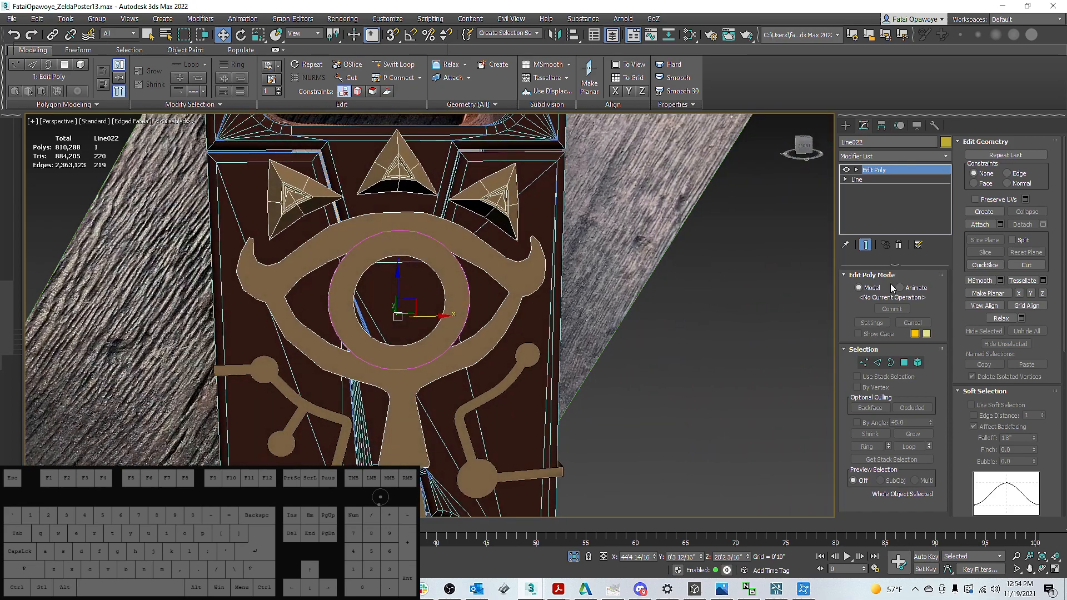
click(891, 362)
click(433, 262)
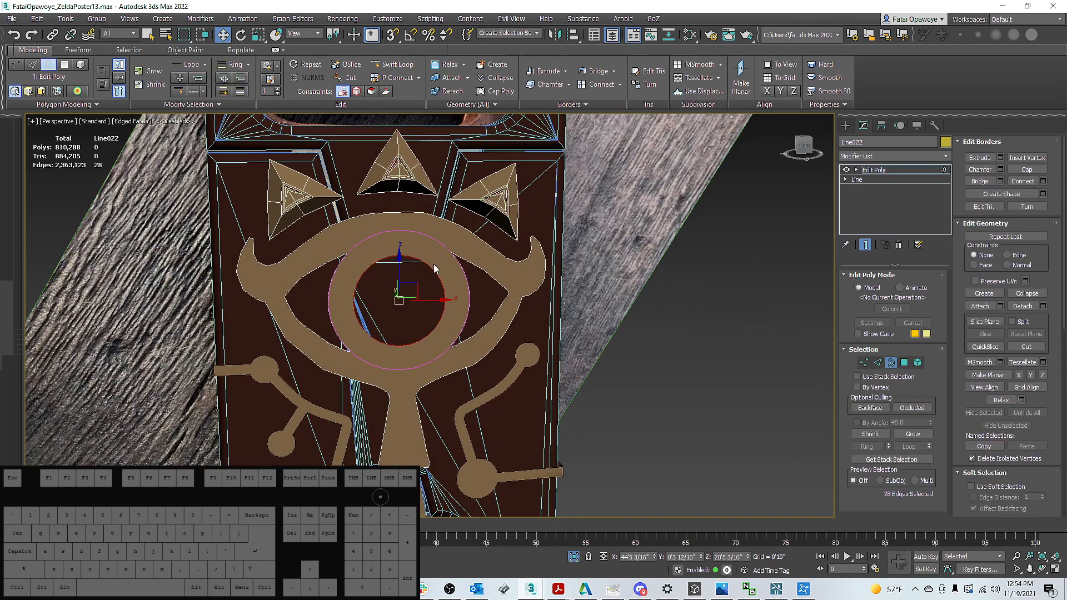
right_click(431, 261)
click(421, 292)
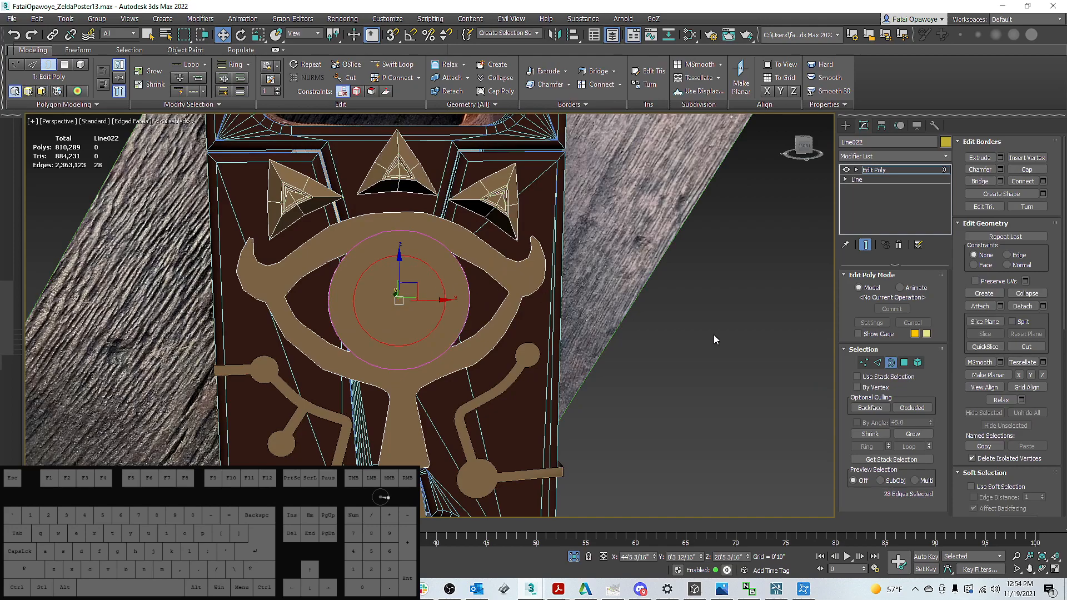
Detach the capped circular polygon from the eye emblem as a separate object and select that disc
key(4)
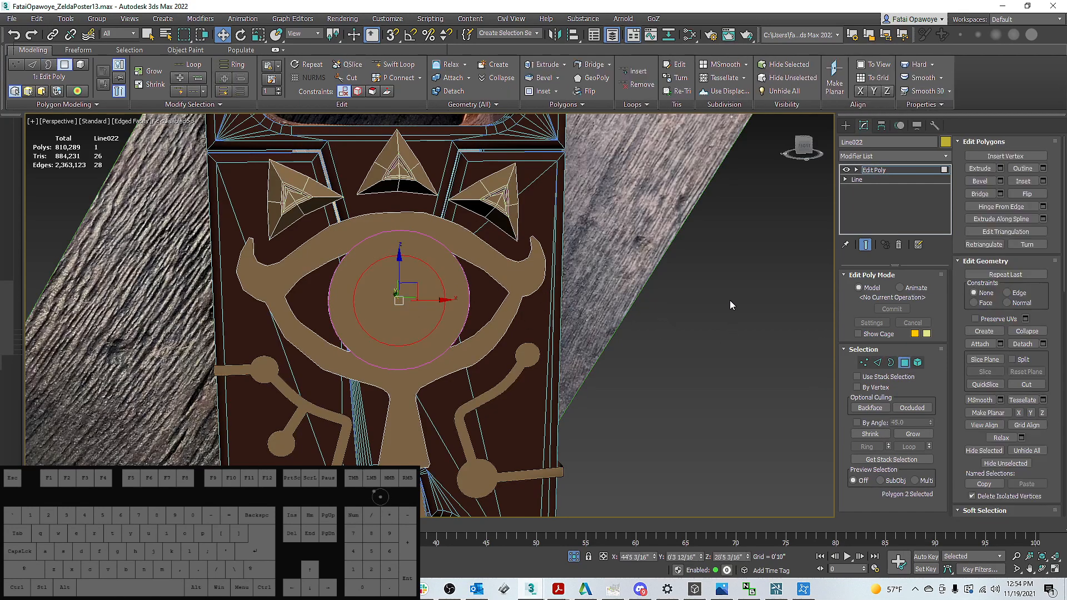
scroll(1048, 440, down, 5)
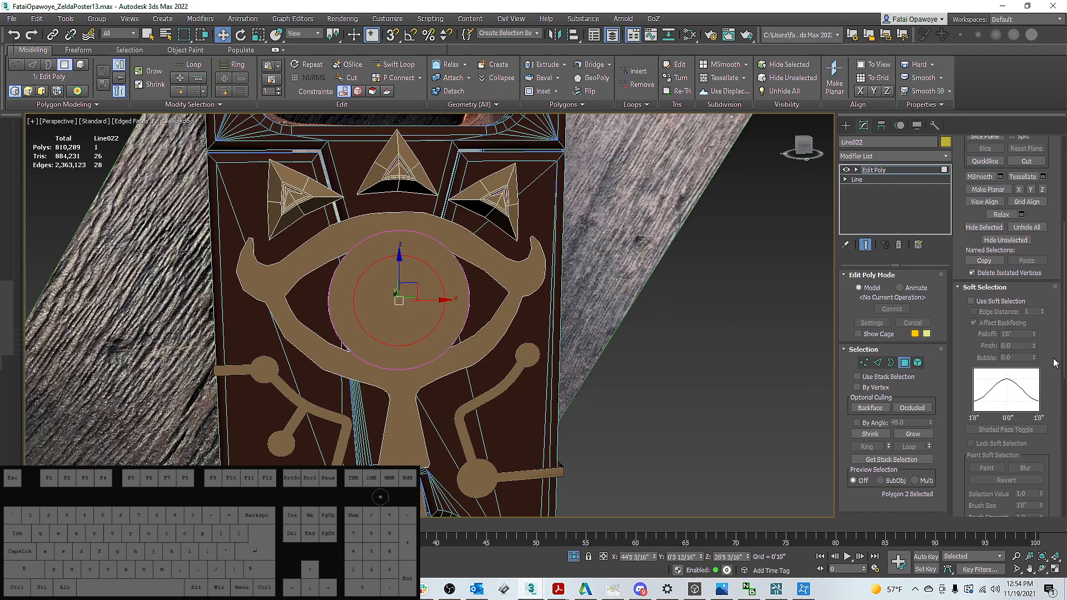
drag(1039, 240, 1052, 363)
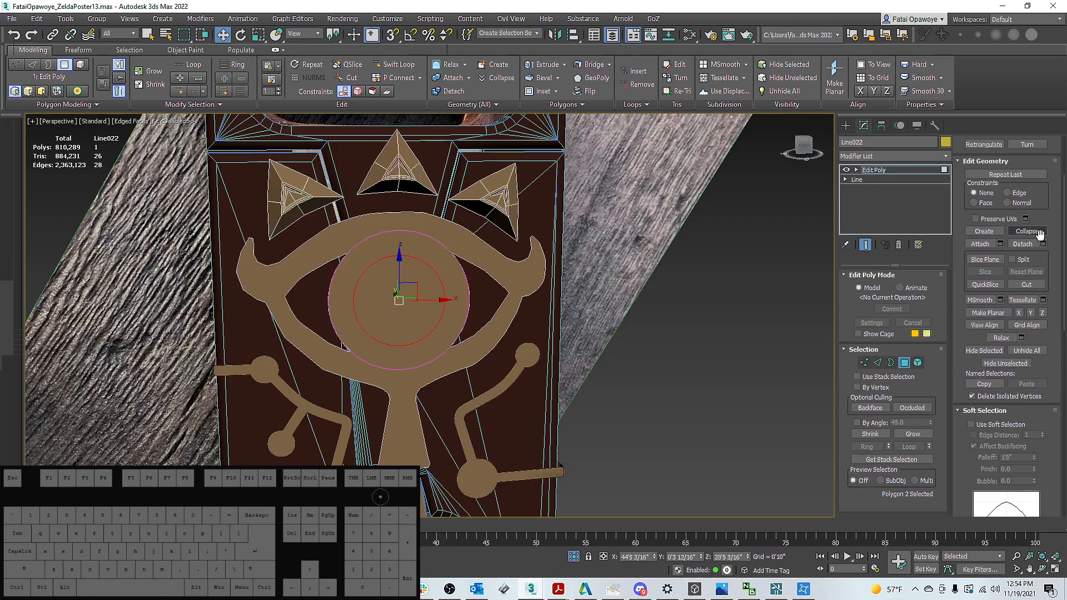
click(1023, 245)
click(845, 124)
click(392, 288)
Assign the blue Material #203 to the detached disc in the eye's centre, undoing an accidental move of the disc
scroll(497, 270, down, 5)
key(m)
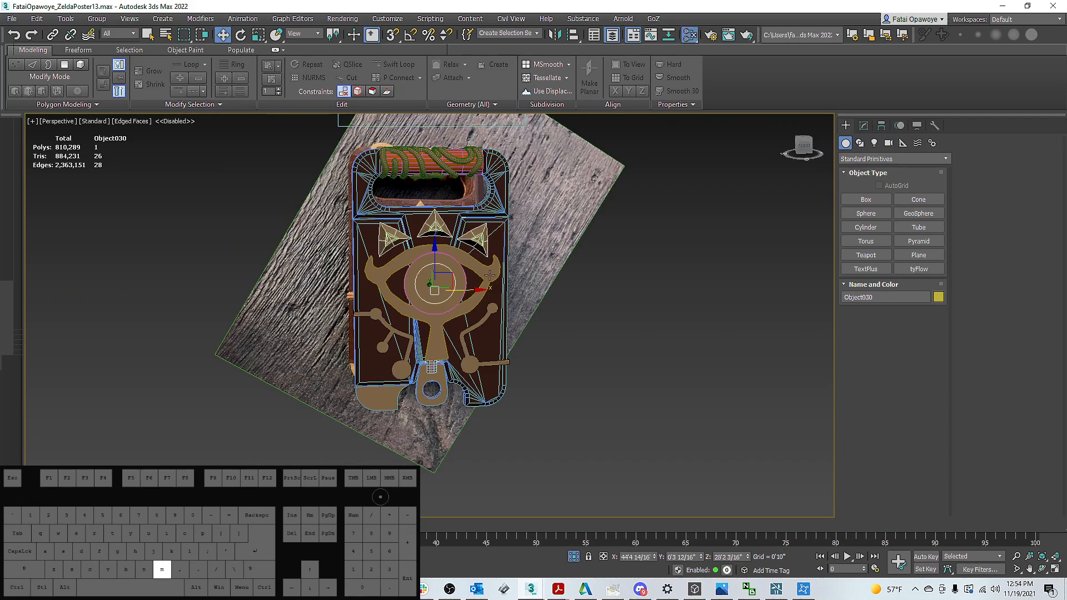
click(183, 244)
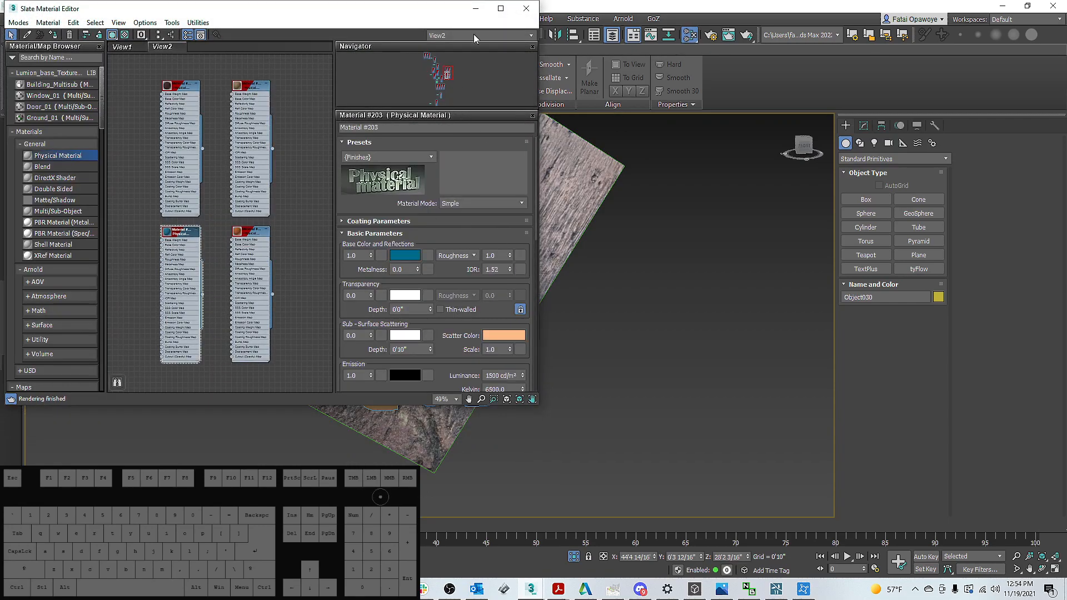
click(475, 8)
alt+middle_drag(456, 278, 457, 289)
scroll(458, 289, up, 5)
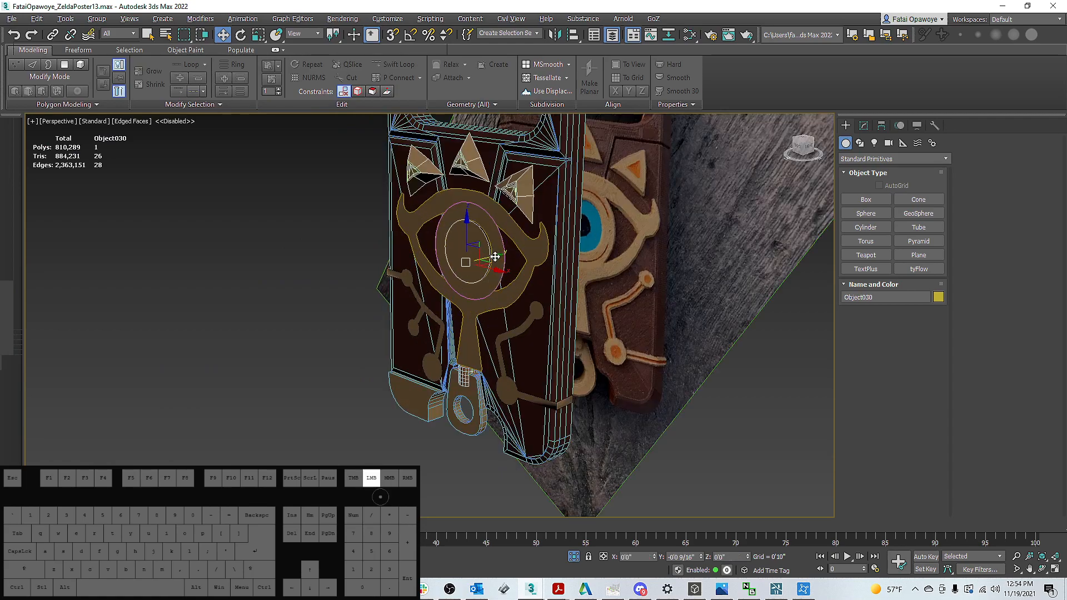
key(ctrl+z)
key(m)
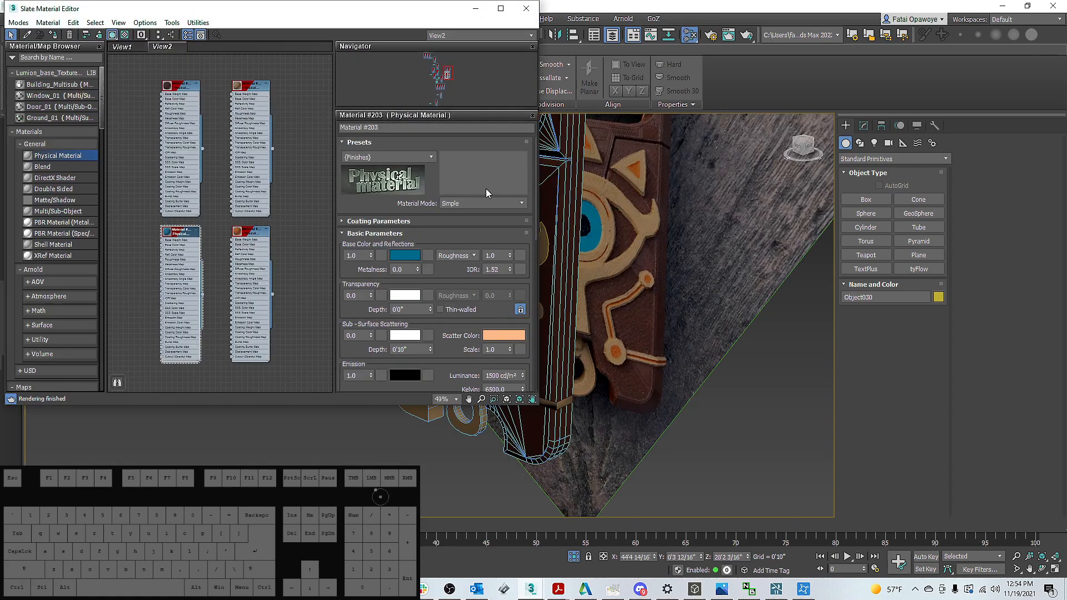
click(189, 241)
key(m)
mouse_move(467, 250)
alt+middle_down()
mouse_move(445, 253)
mouse_move(478, 250)
mouse_move(467, 250)
alt+middle_up()
scroll(448, 222, up, 6)
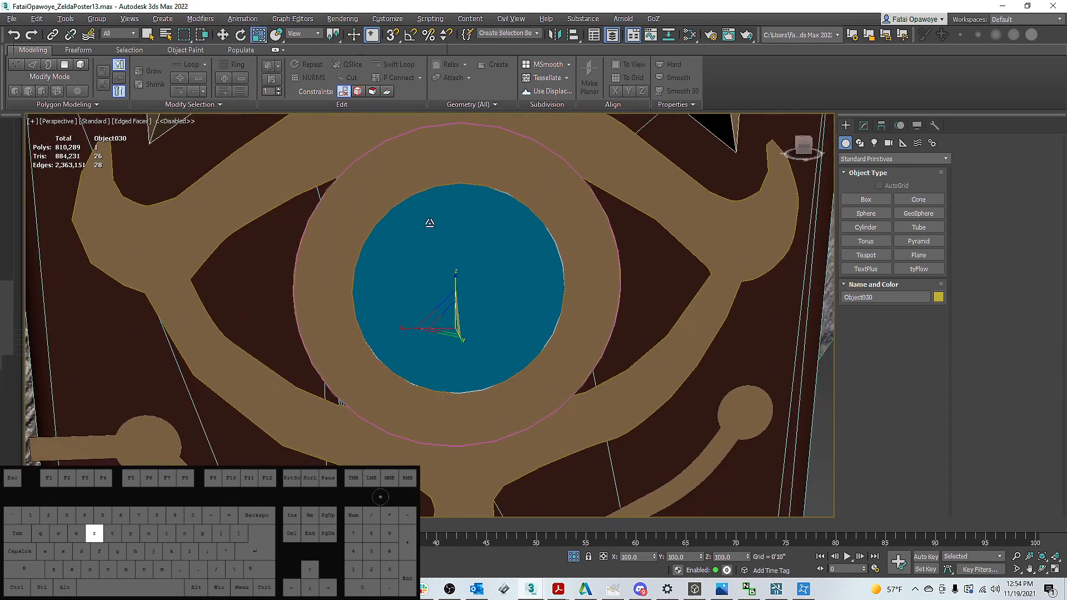
Try to make a smaller copy of the blue disc scaled to about 52% for the pupil
key(r)
mouse_move(455, 321)
shift+mouse_down()
mouse_move(450, 370)
mouse_move(451, 346)
shift+mouse_up()
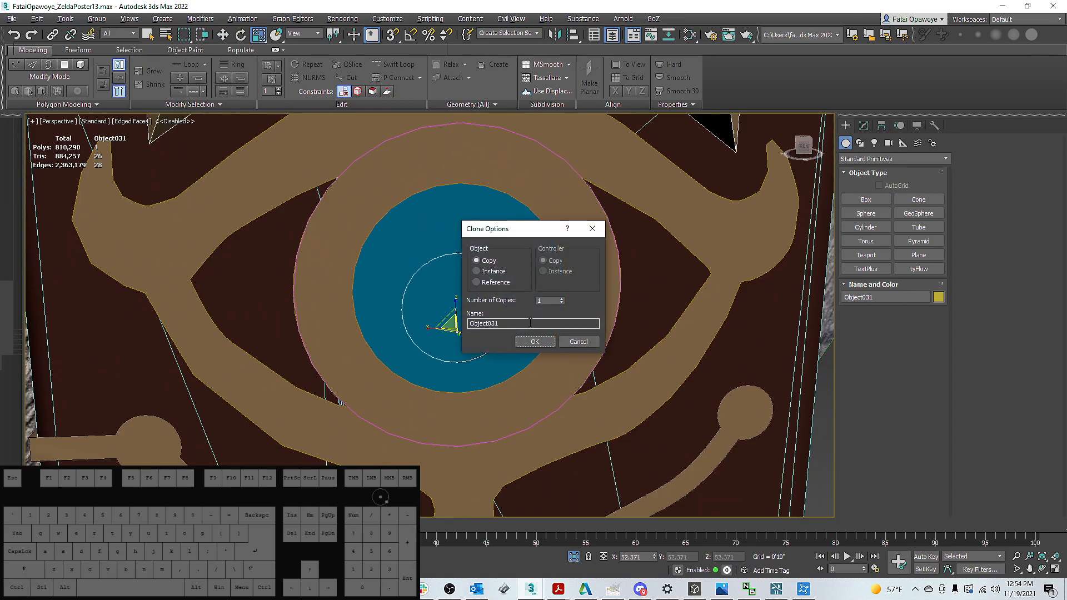
click(543, 341)
mouse_move(543, 341)
alt+middle_down()
mouse_move(585, 277)
mouse_move(446, 273)
mouse_move(487, 271)
mouse_move(520, 289)
alt+middle_up()
scroll(487, 271, down, 3)
key(ctrl+z)
Inset the blue disc's polygon by scaling an extruded copy down uniformly to form a small pupil circle
scroll(486, 272, down, 6)
key(w)
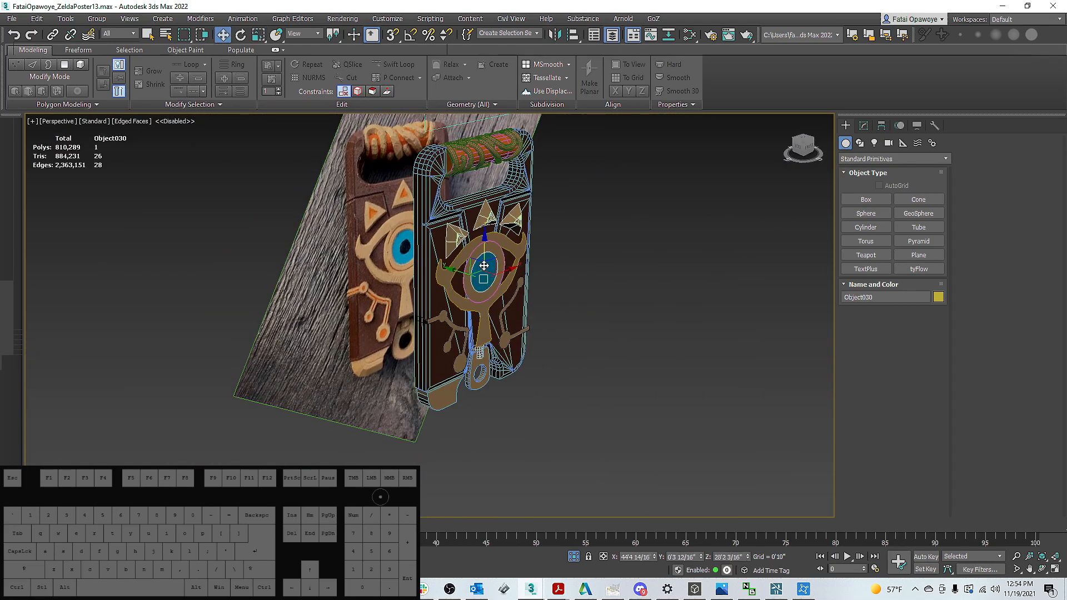
click(863, 127)
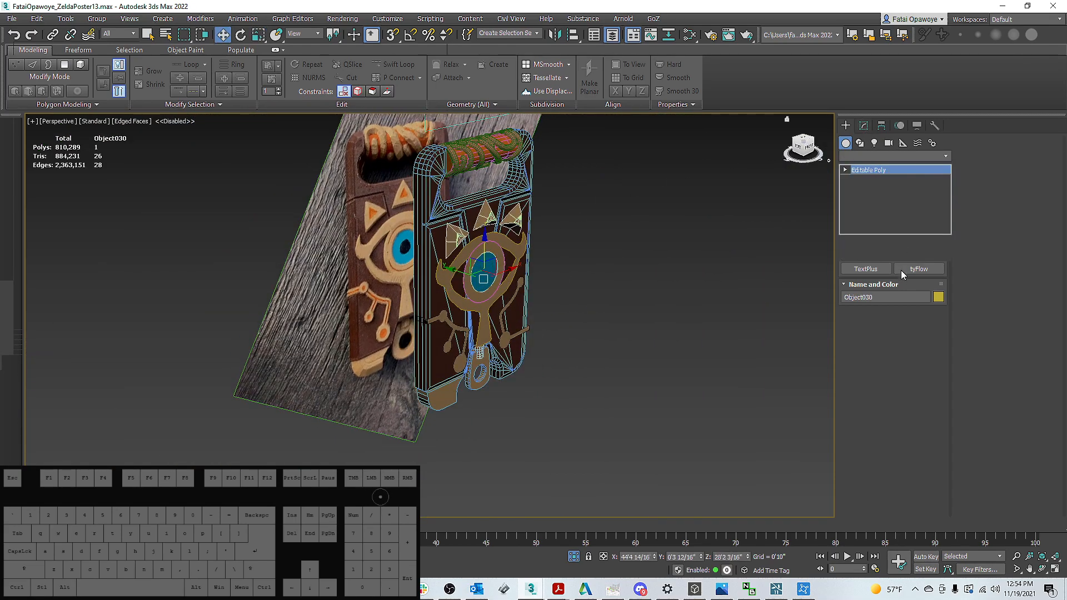
key(4)
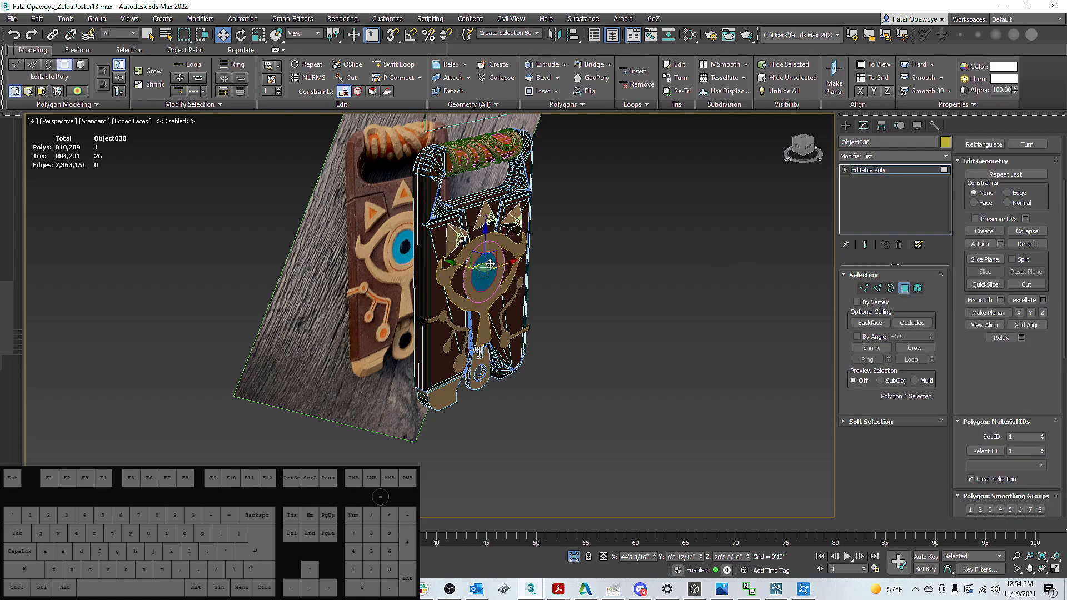
middle_drag(485, 265, 444, 233)
key(r)
shift+drag(454, 238, 456, 251)
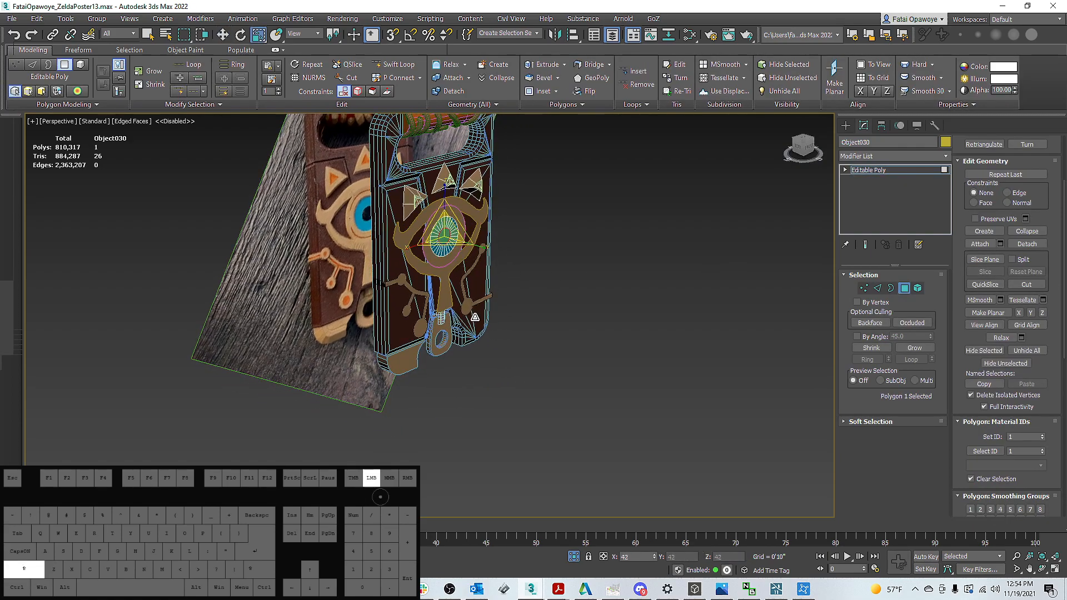
alt+middle_drag(456, 251, 408, 224)
scroll(499, 221, up, 5)
middle_drag(489, 215, 540, 213)
alt+middle_drag(477, 217, 528, 211)
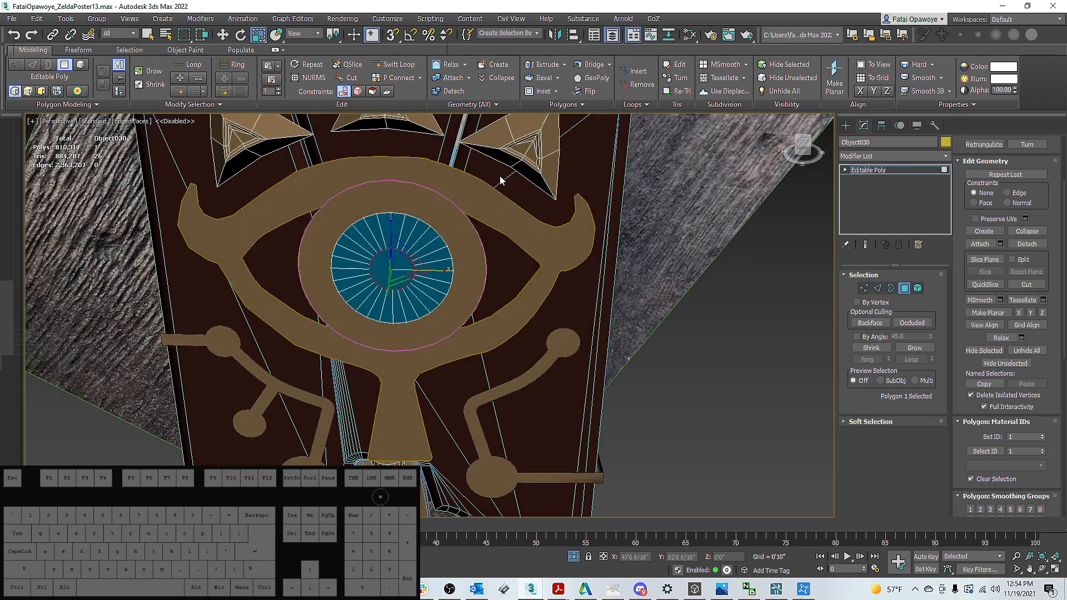
Duplicate the blue physical material and set the copy's base color to black
key(m)
drag(57, 155, 303, 351)
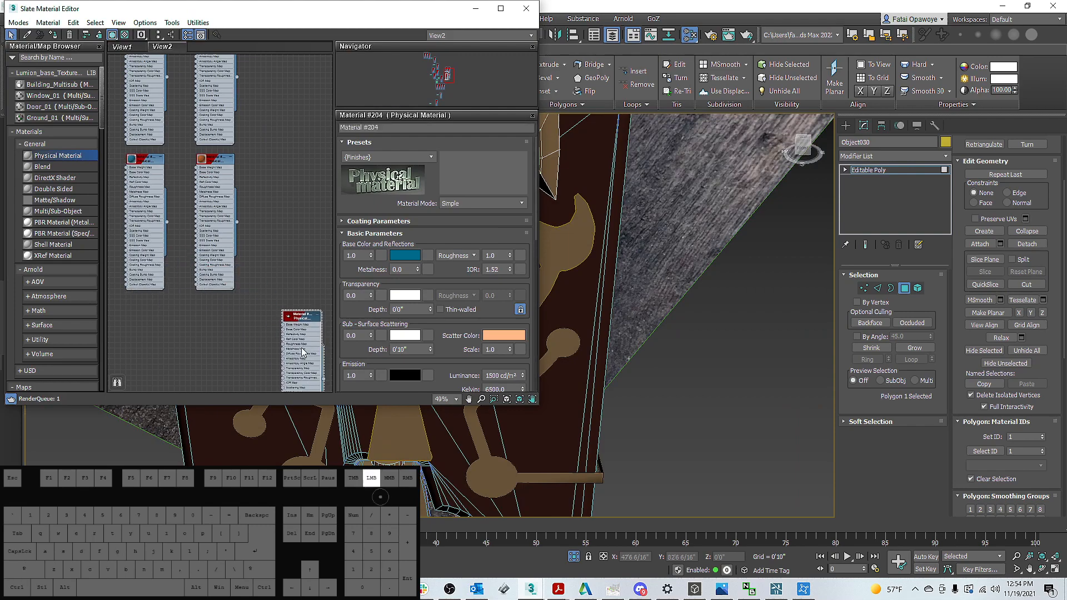
click(417, 256)
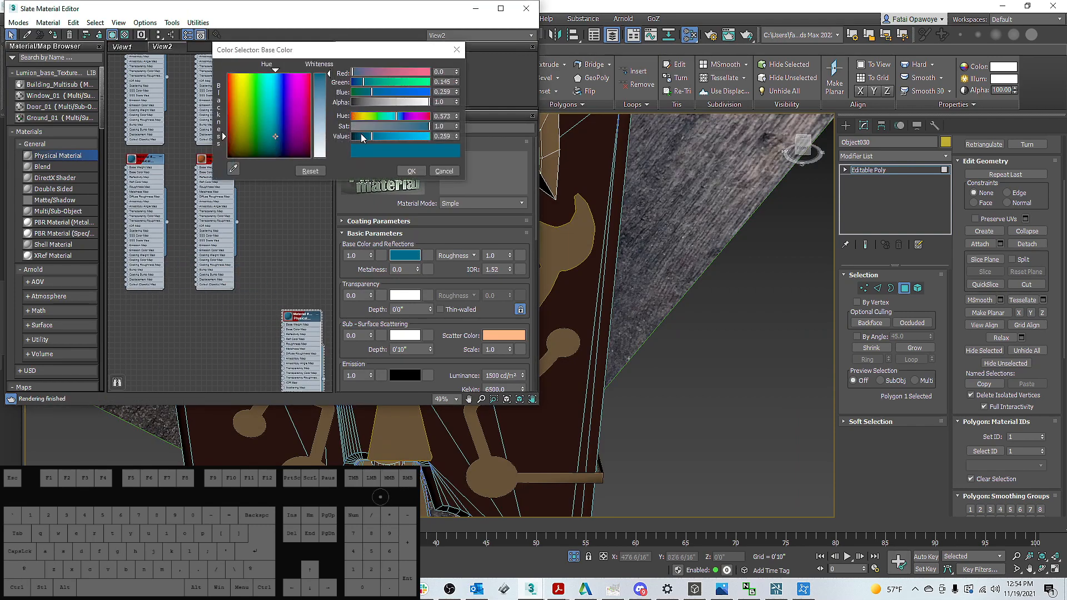
drag(224, 136, 222, 154)
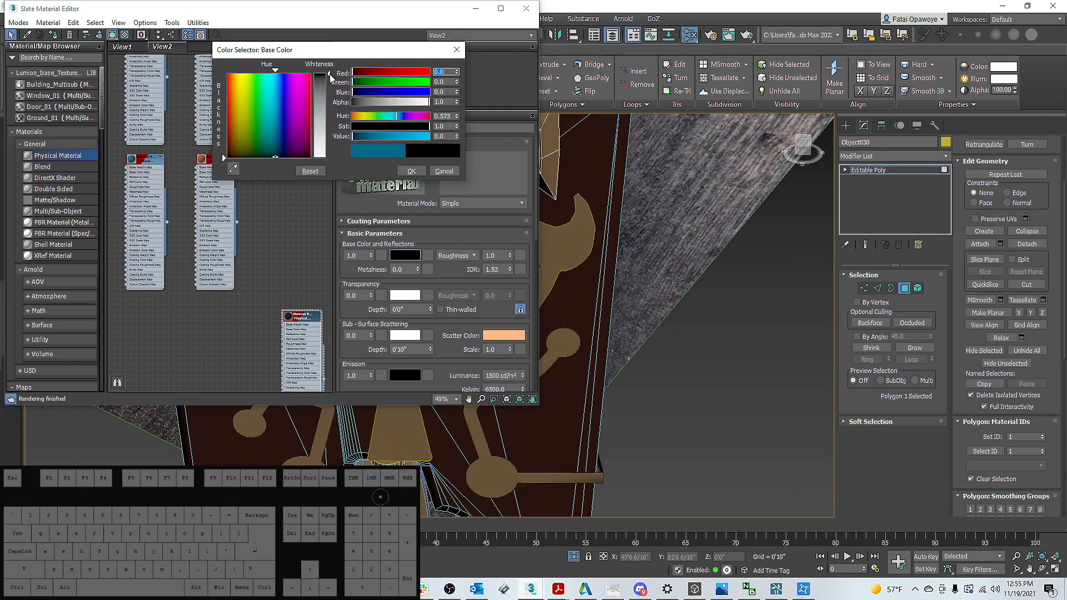
click(411, 171)
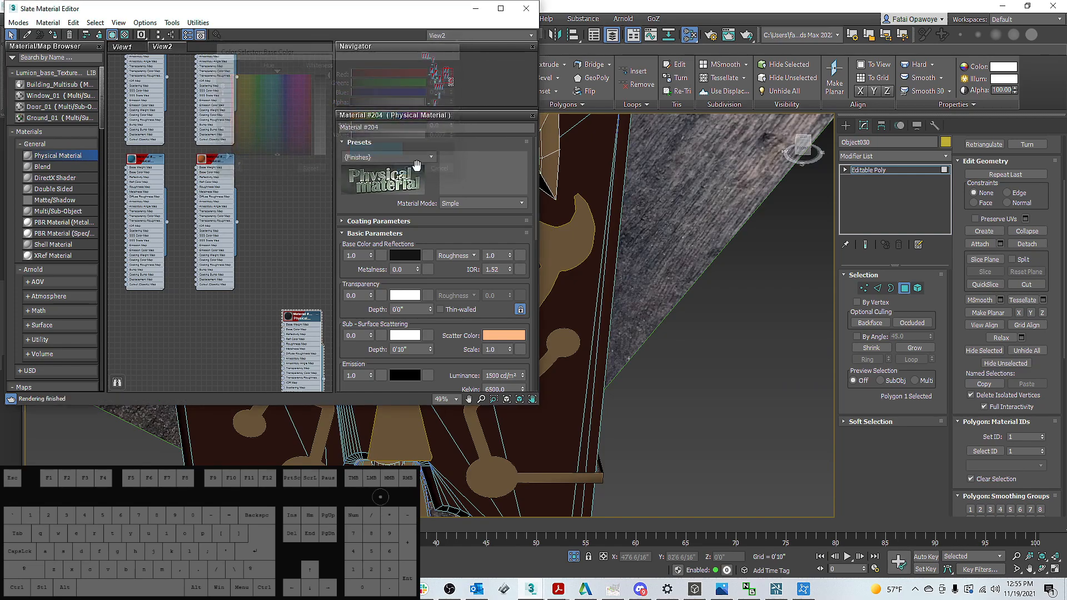
Assign the black material to the pupil polygon and leave polygon editing of the eye disc
click(54, 35)
click(477, 10)
mouse_move(542, 161)
alt+middle_down()
mouse_move(501, 127)
mouse_move(529, 177)
alt+middle_up()
scroll(529, 178, down, 4)
middle_drag(615, 219, 617, 297)
key(F4)
mouse_move(569, 229)
middle_down()
mouse_move(575, 269)
mouse_move(522, 263)
middle_up()
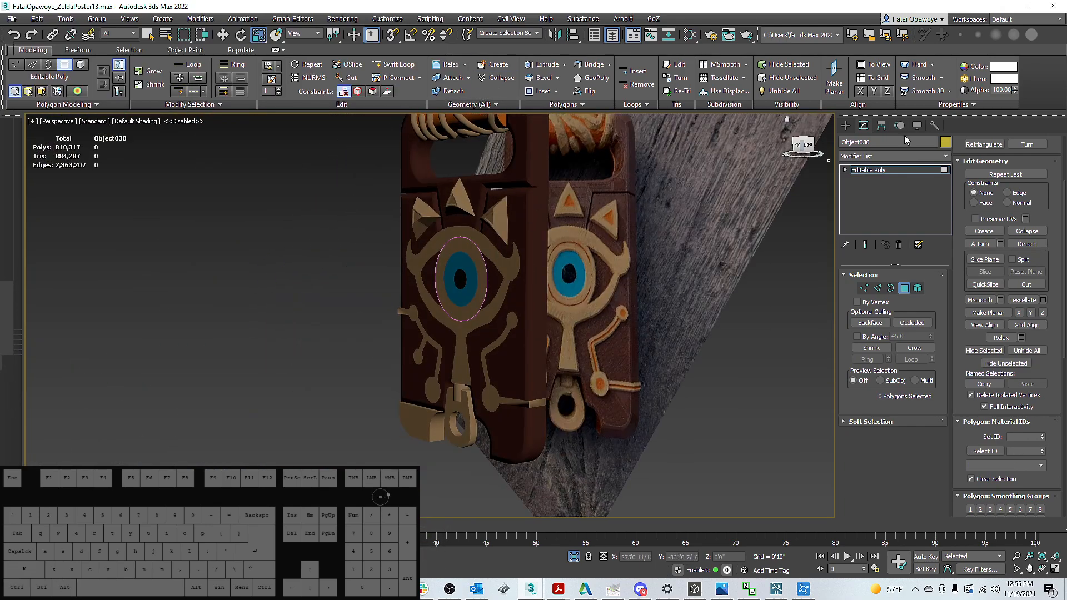
click(845, 125)
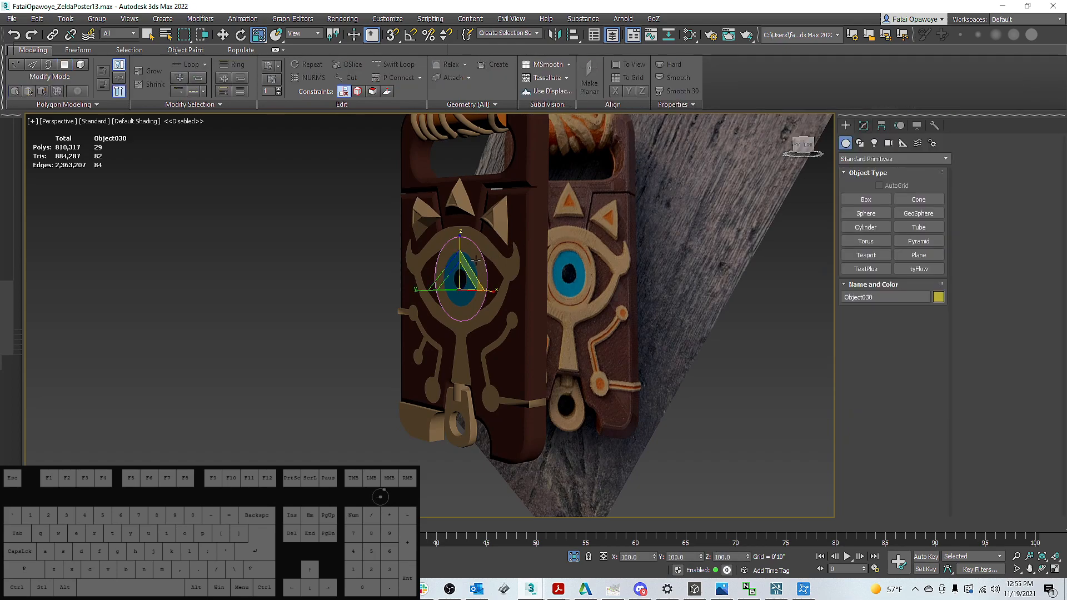
middle_drag(484, 258, 493, 241)
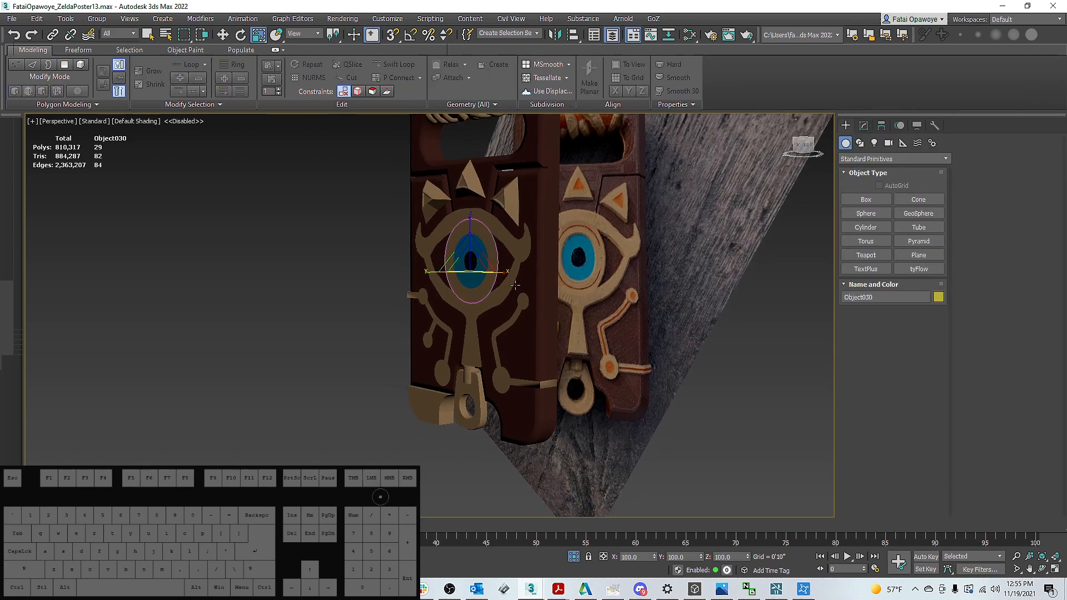
Add a Shell modifier to the tan circuit-line shape with an inner amount of 0'1 9/16"
click(525, 299)
mouse_move(526, 299)
alt+middle_down()
mouse_move(592, 298)
mouse_move(543, 299)
alt+middle_up()
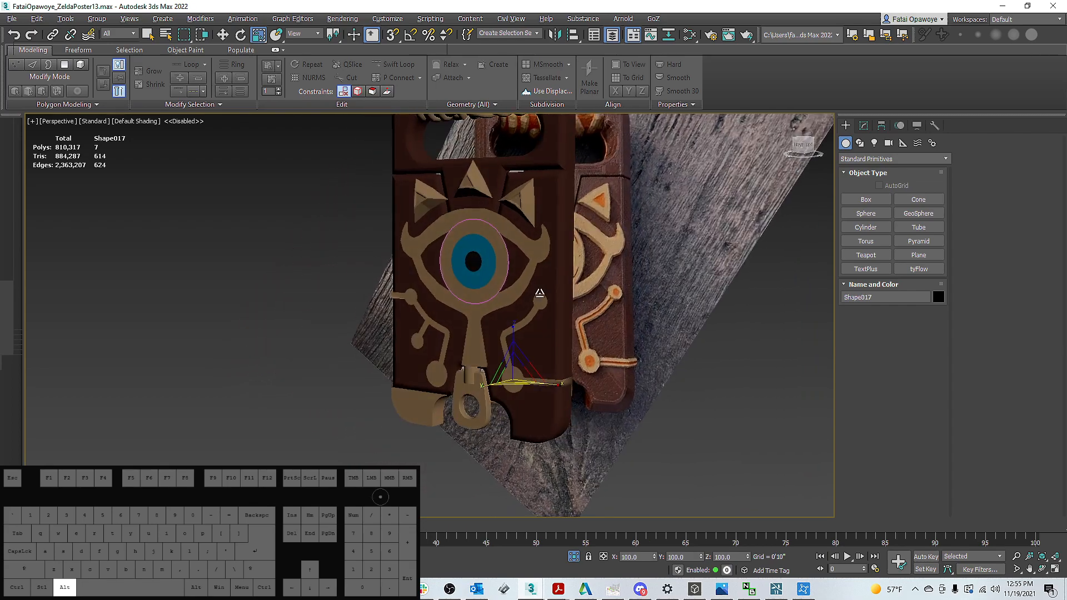
click(864, 126)
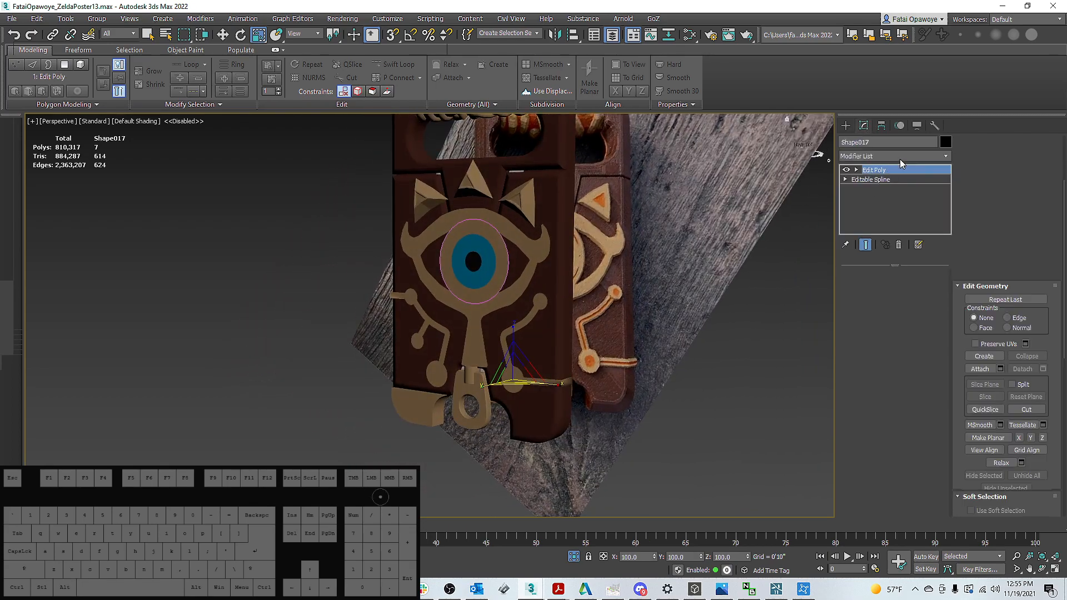
click(899, 157)
key(b)
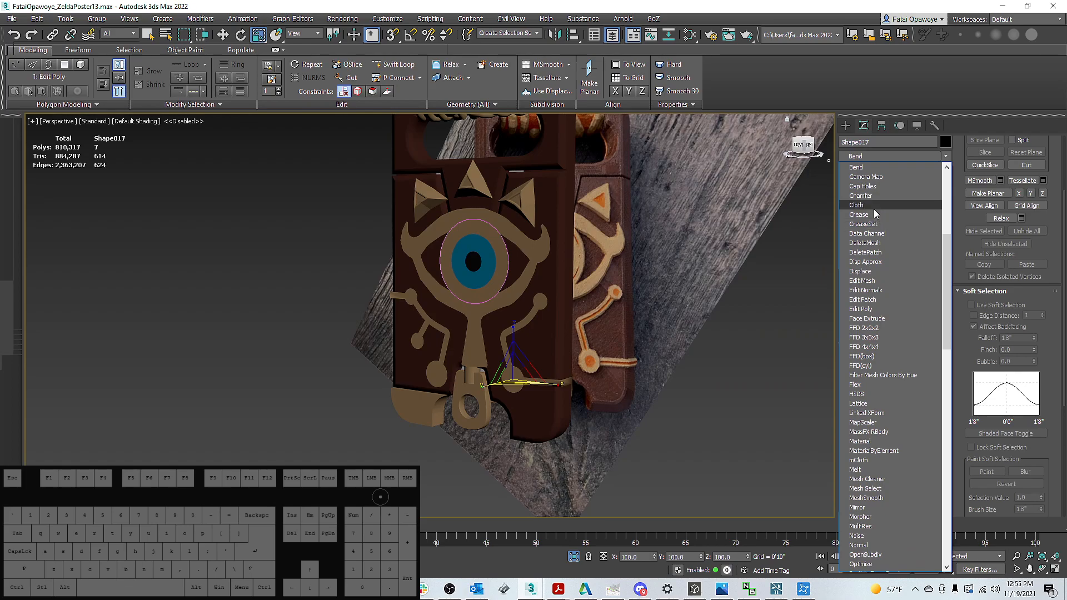
key(s)
click(870, 169)
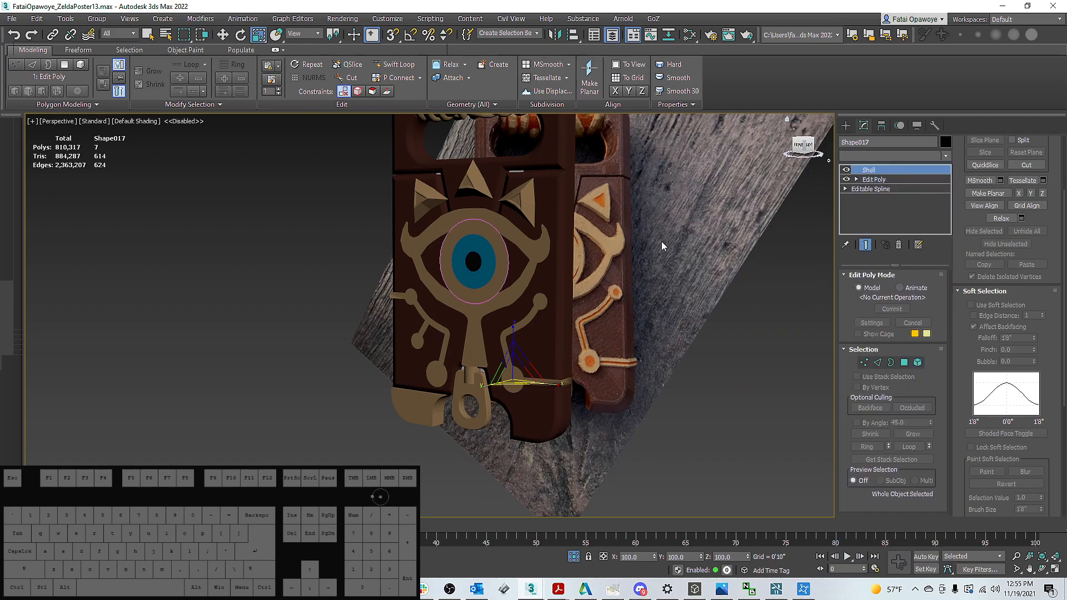
alt+middle_drag(661, 246, 817, 266)
drag(929, 290, 916, 200)
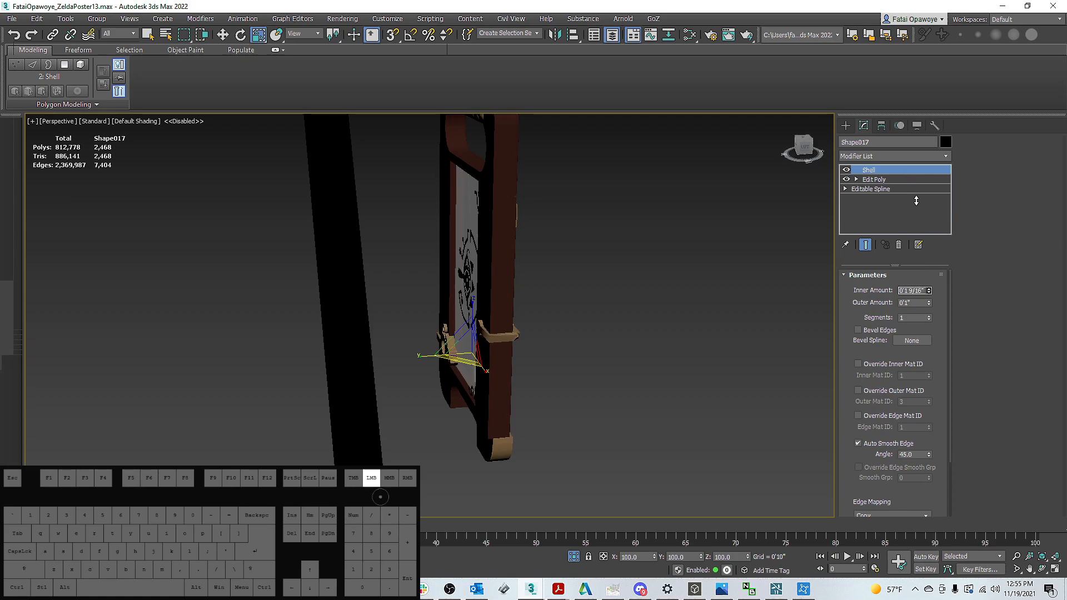
alt+middle_drag(894, 204, 407, 428)
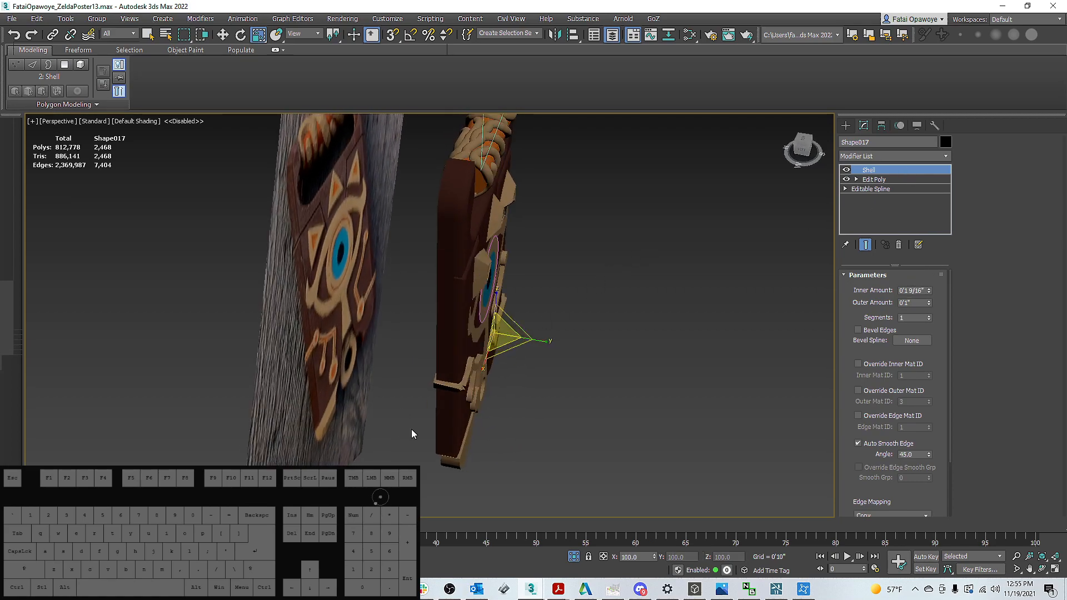
scroll(407, 431, up, 4)
scroll(564, 331, down, 3)
scroll(610, 286, up, 3)
alt+middle_drag(532, 244, 406, 182)
scroll(597, 219, up, 3)
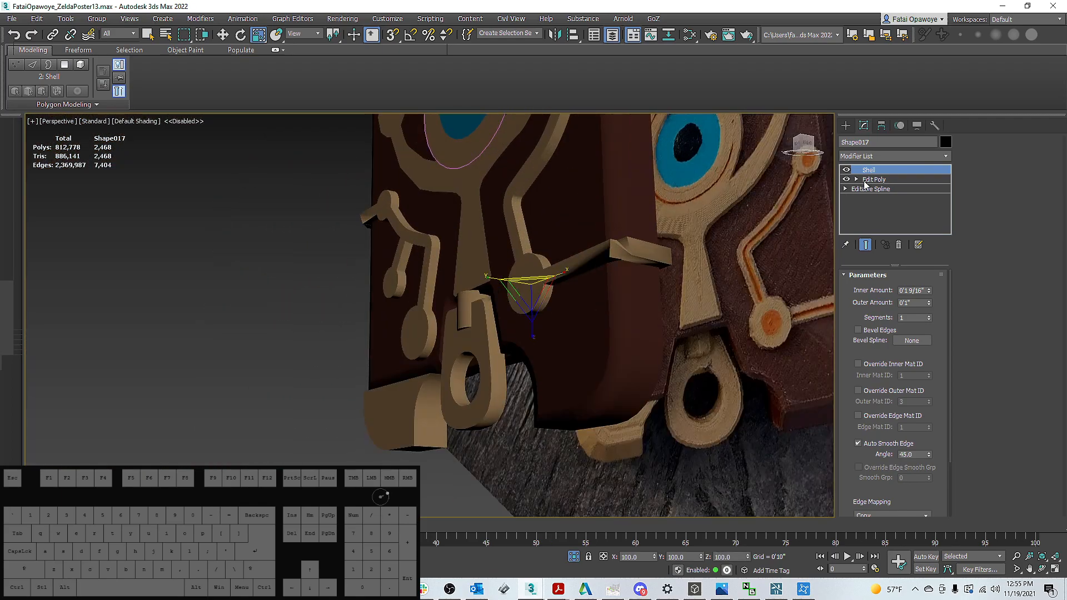
Return to the circuit shape's Edit Poly level and turn off the Shell modifier above it
click(877, 180)
click(877, 189)
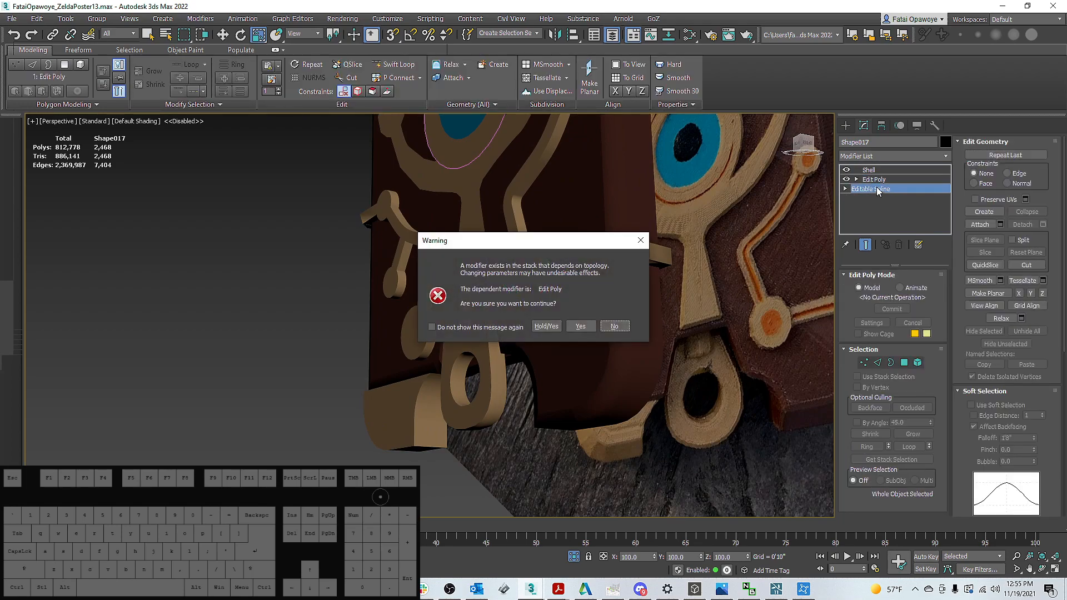
click(643, 241)
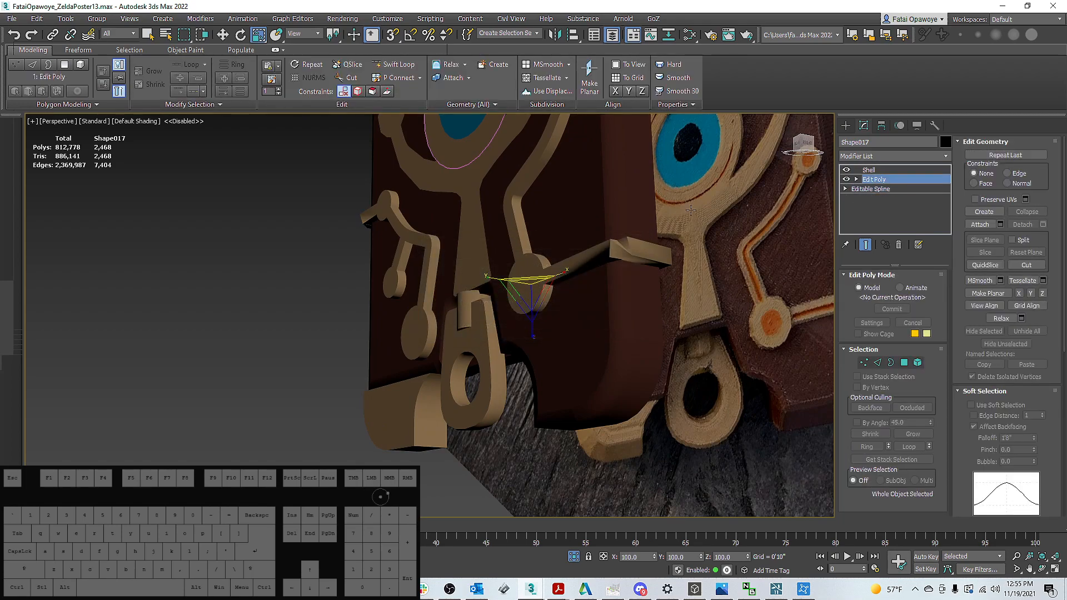
click(847, 170)
alt+middle_drag(706, 205, 704, 221)
key(F4)
scroll(602, 337, up, 6)
Try moving the circuit strap's polygon on the slate's side, and undo the move
click(904, 363)
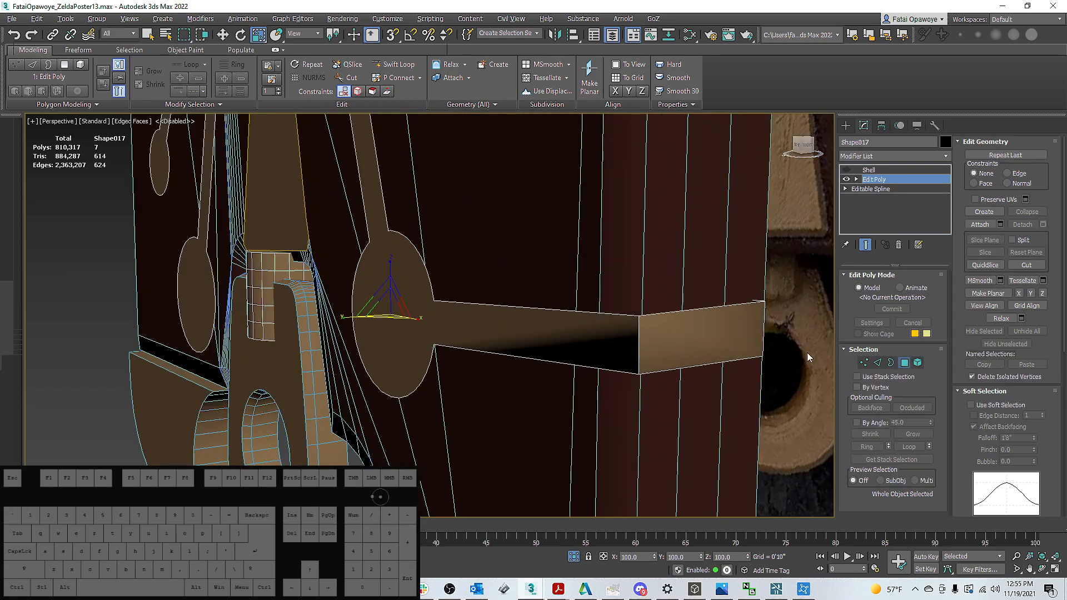
click(684, 345)
key(w)
alt+middle_drag(681, 332, 728, 350)
drag(729, 354, 786, 357)
key(ctrl+z)
Try to weld the vertices at the back end of the strap wrapping the slate's side
key(1)
drag(661, 349, 688, 367)
alt+middle_drag(718, 329, 688, 309)
scroll(688, 309, down, 4)
alt+middle_drag(591, 283, 572, 321)
drag(464, 162, 464, 162)
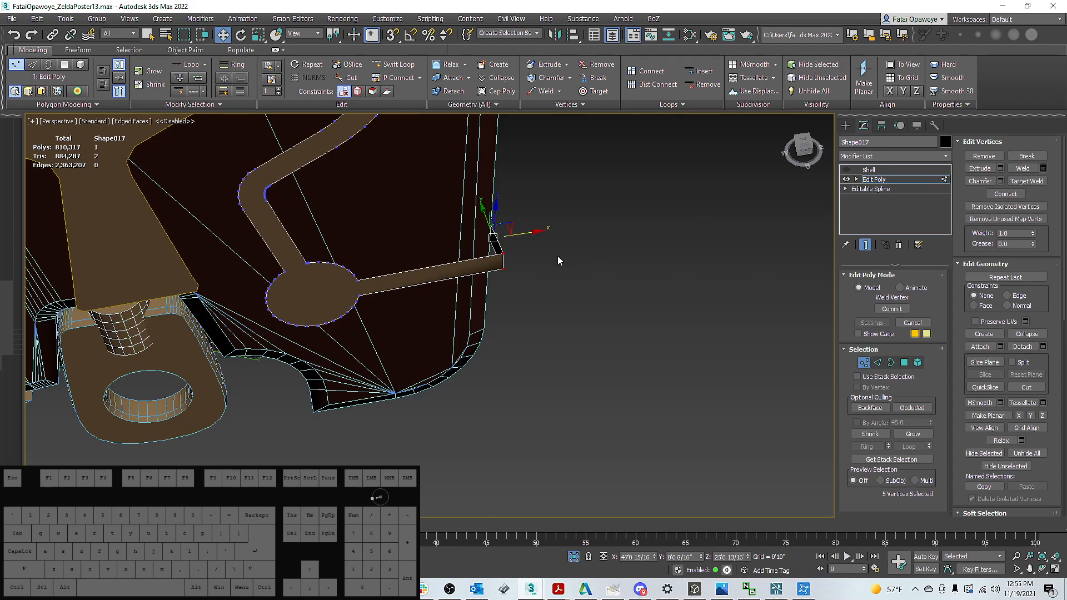
drag(440, 310, 443, 319)
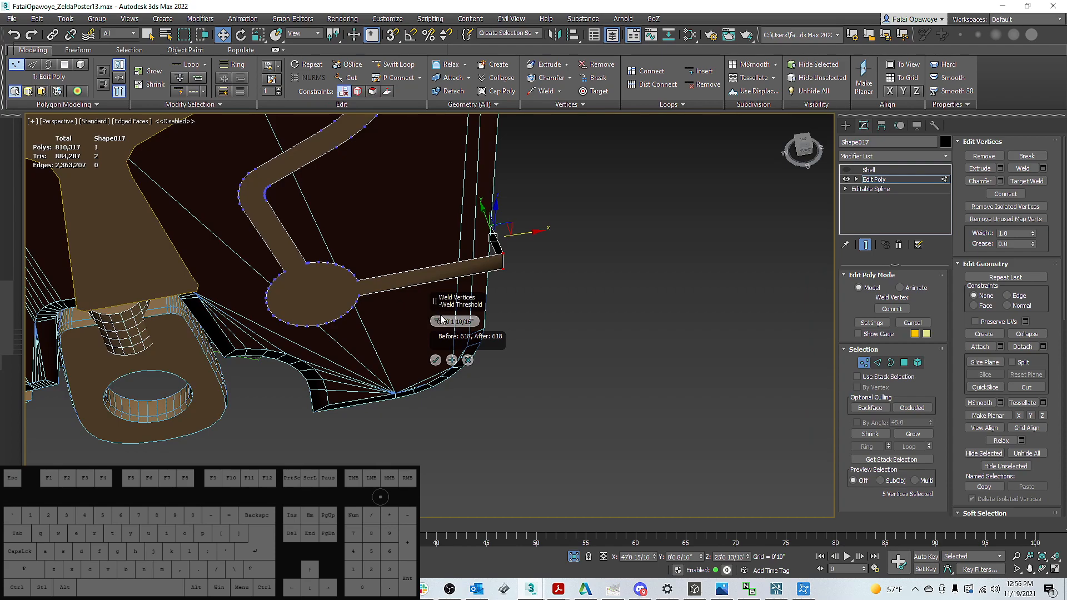
click(436, 360)
scroll(478, 234, up, 5)
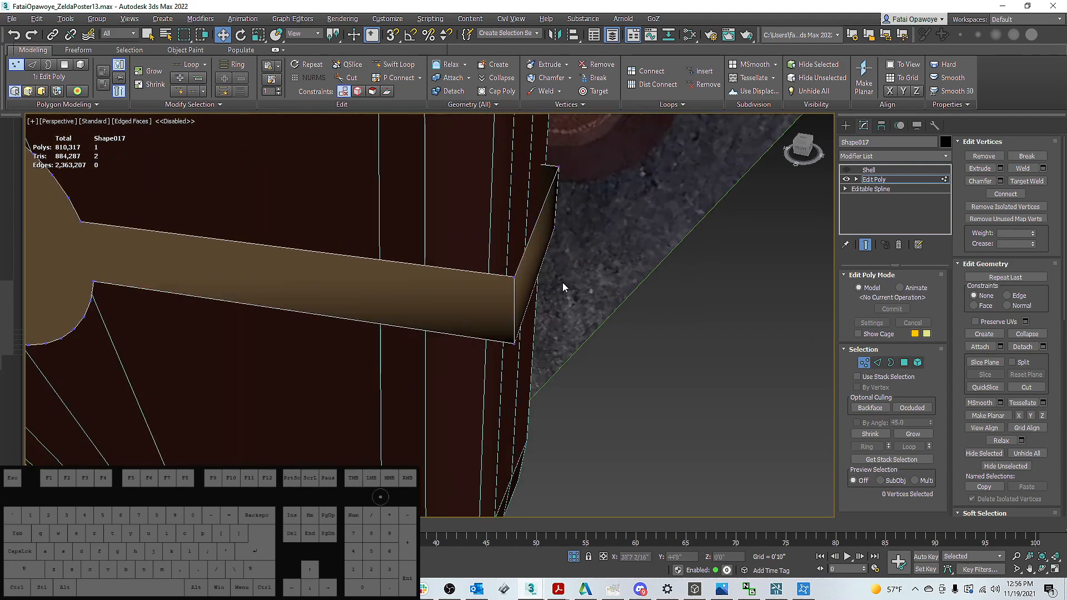
Try to weld the two vertices at the strap's front corner with a threshold of 2'2 7/16"
click(513, 277)
alt+middle_drag(528, 279, 554, 298)
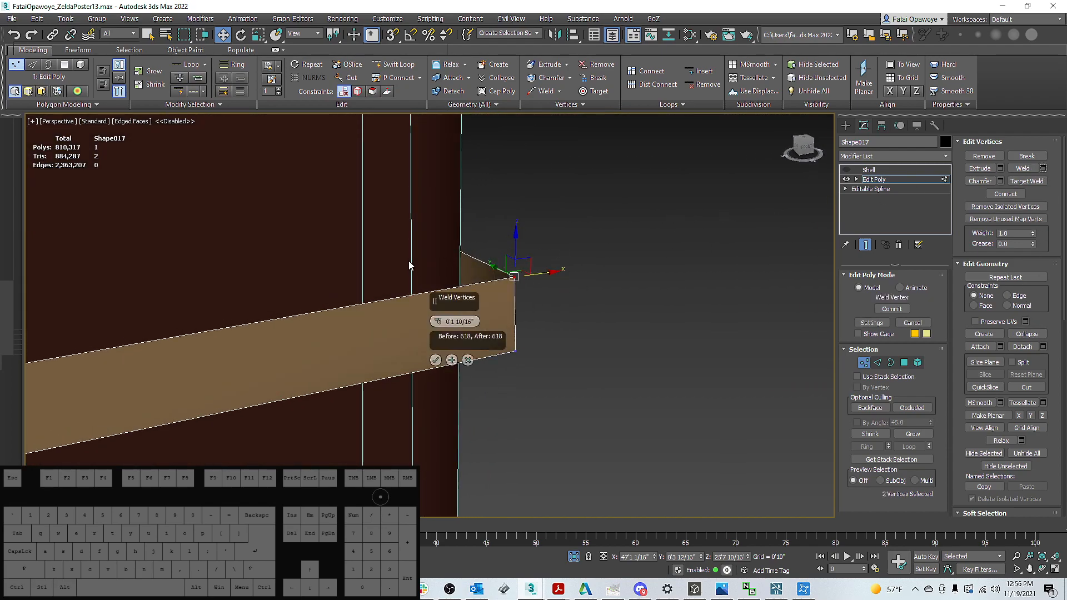
drag(442, 323, 450, 187)
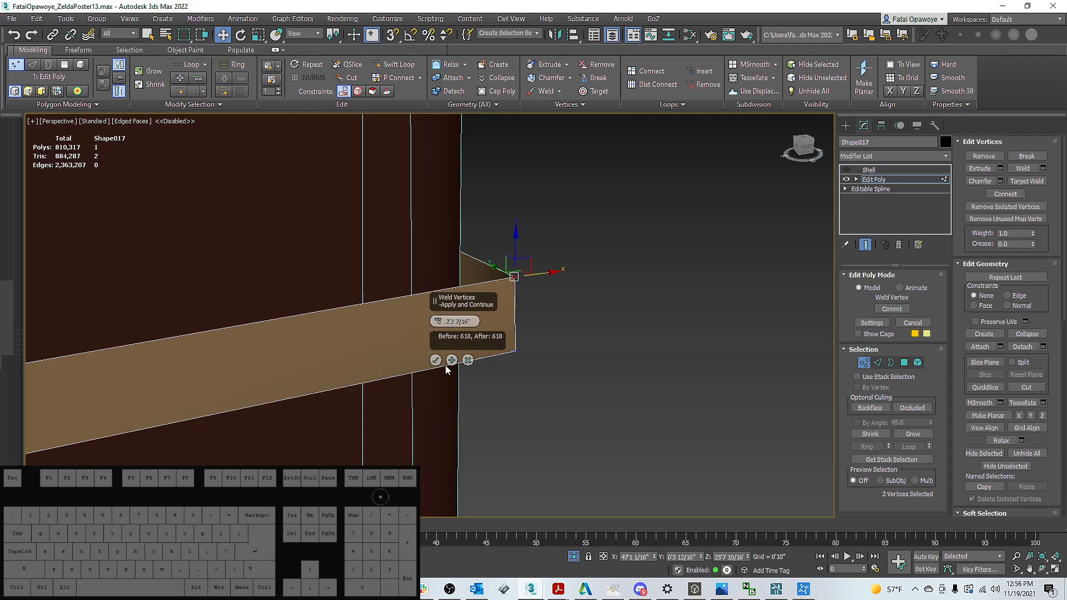
click(467, 360)
alt+middle_drag(543, 249, 456, 239)
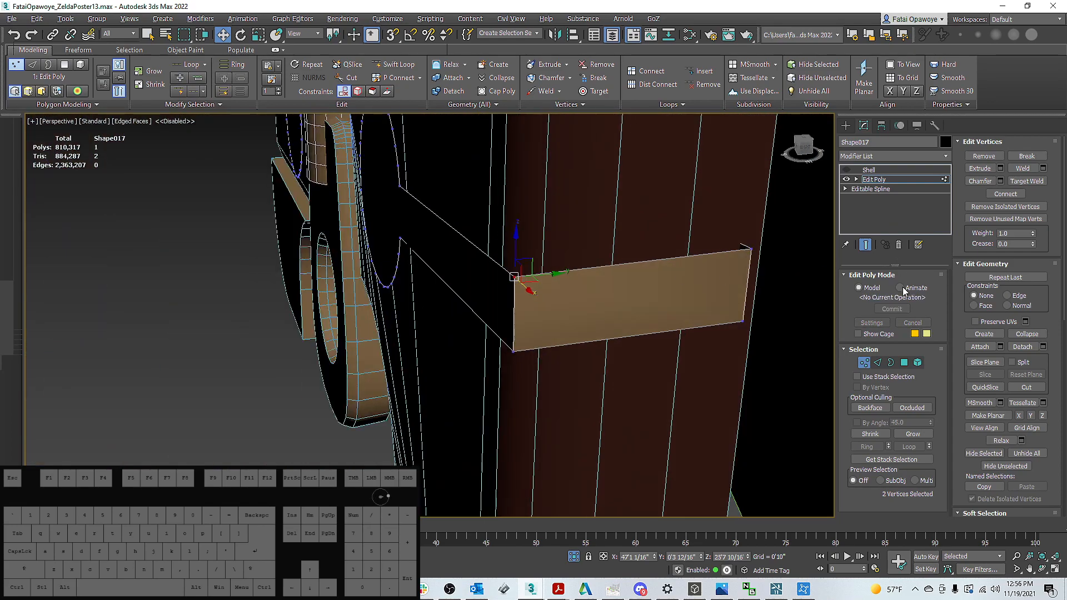
Delete the two strap polygons that wrap around the slate's side
click(904, 364)
alt+middle_drag(661, 288, 608, 195)
ctrl+click(620, 145)
scroll(642, 228, up, 3)
key(Delete)
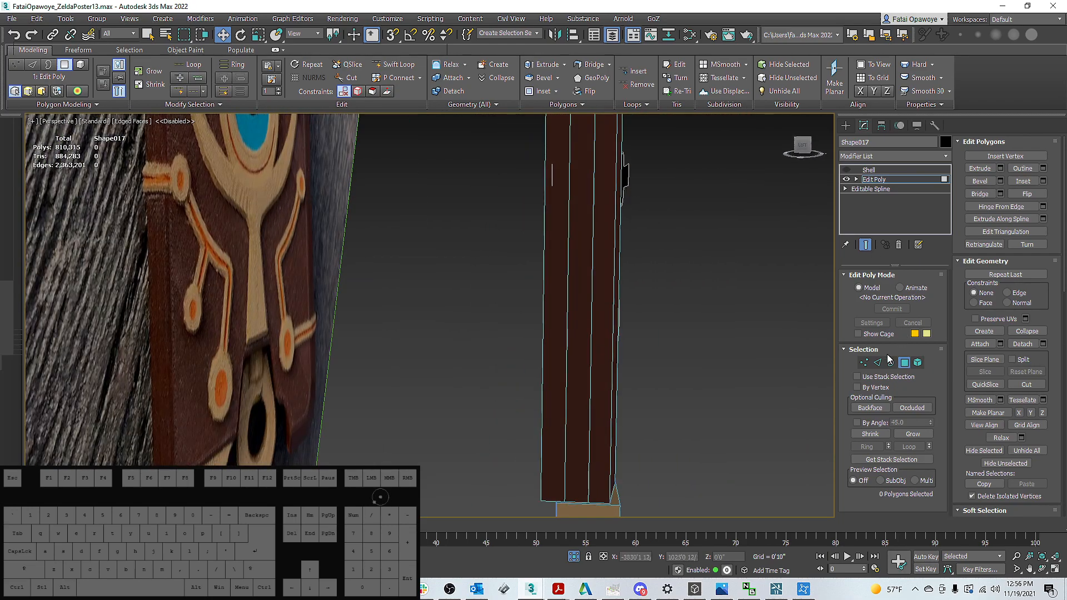
Try to bridge the strap's two open end edges across the slate's side
key(2)
click(610, 173)
ctrl+click(553, 175)
alt+middle_drag(553, 175, 578, 195)
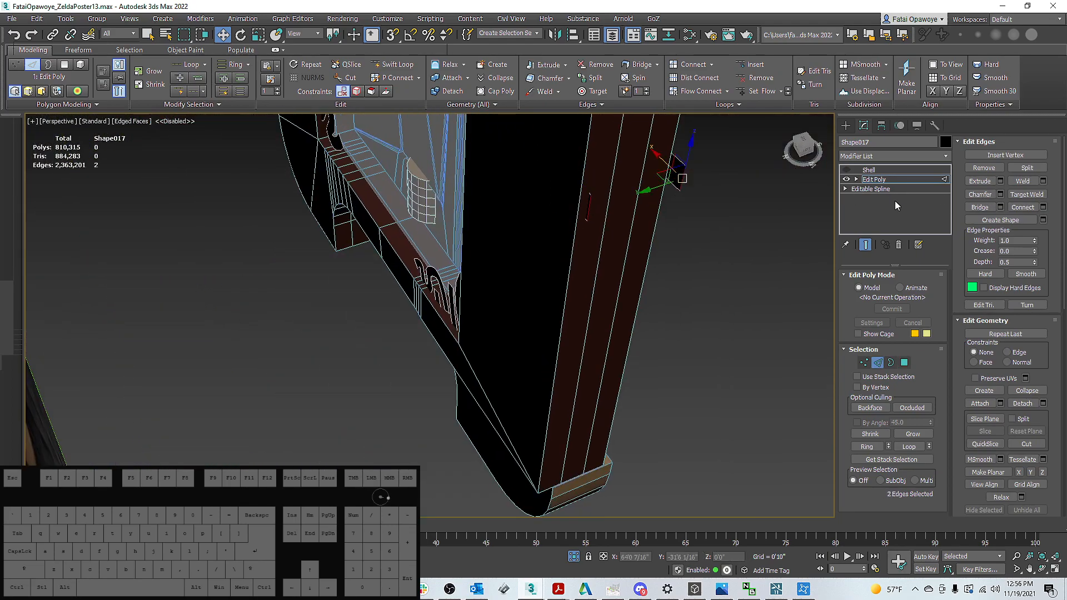
click(1001, 206)
alt+middle_drag(668, 234, 674, 210)
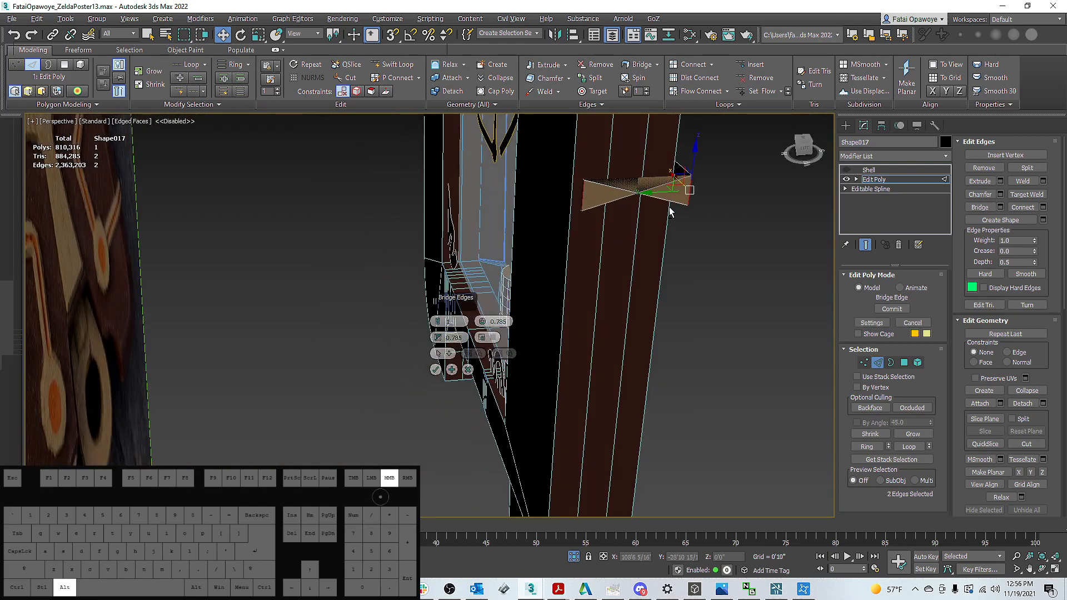
click(467, 371)
Isolate the circuit shape and flip the normals of its three back-face elements
alt+middle_drag(467, 371, 556, 194)
key(F3)
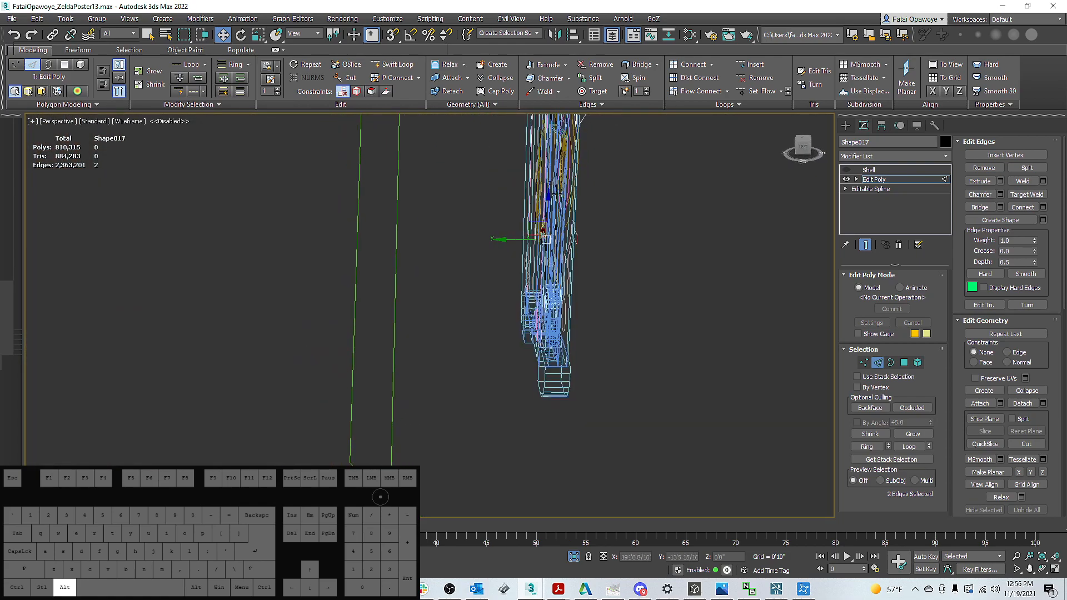
click(918, 364)
alt+middle_drag(450, 212, 489, 212)
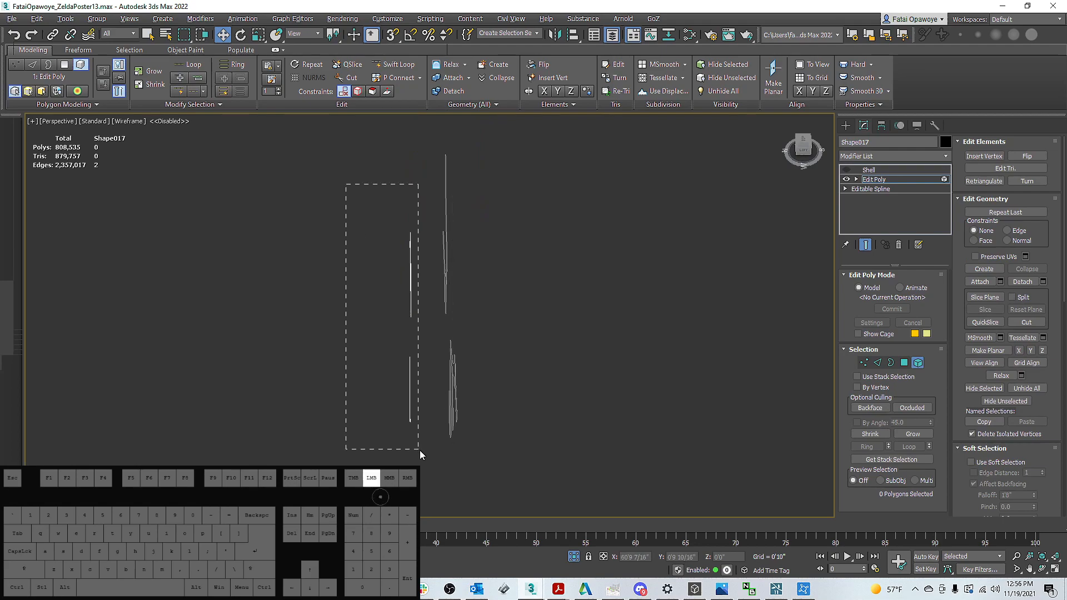
drag(419, 450, 420, 451)
drag(1042, 298, 1041, 332)
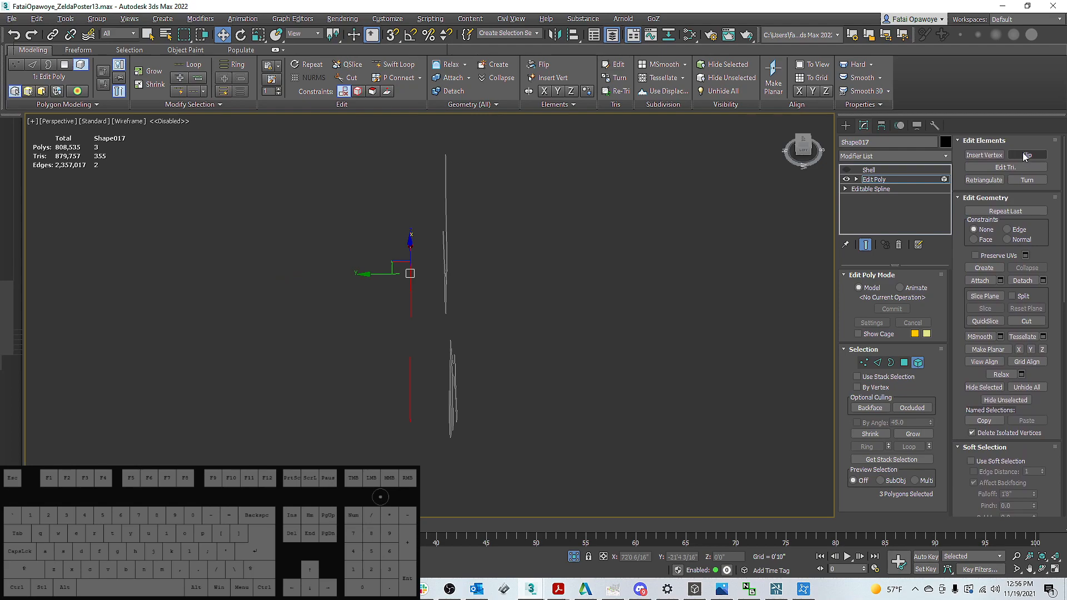
alt+middle_drag(477, 297, 477, 272)
key(F4)
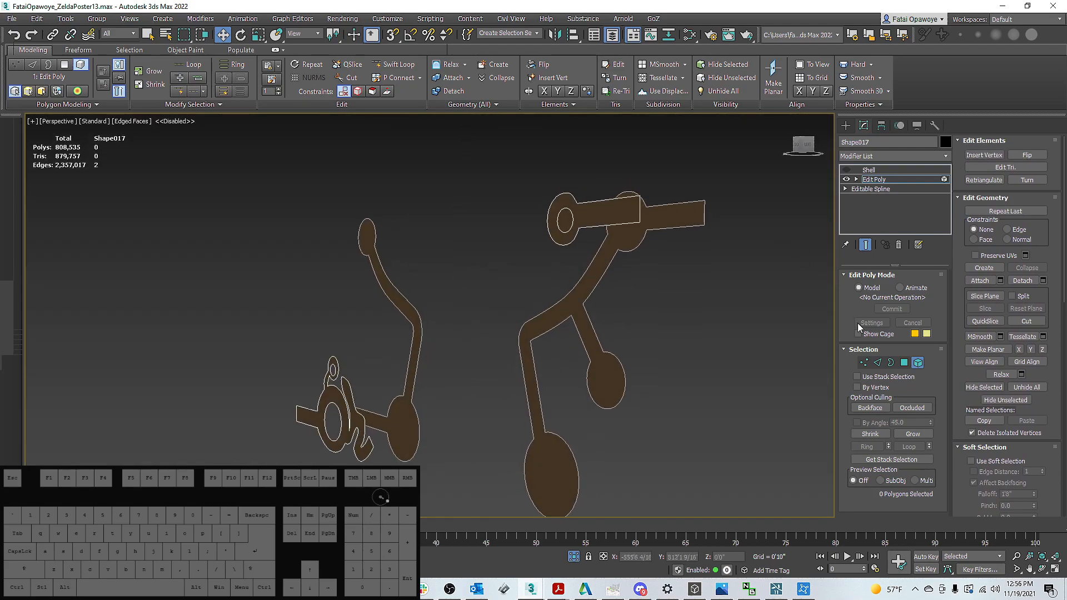
Try to bridge the end edge of the front circuit arm to the back strap's end edge
key(2)
click(640, 212)
ctrl+click(707, 220)
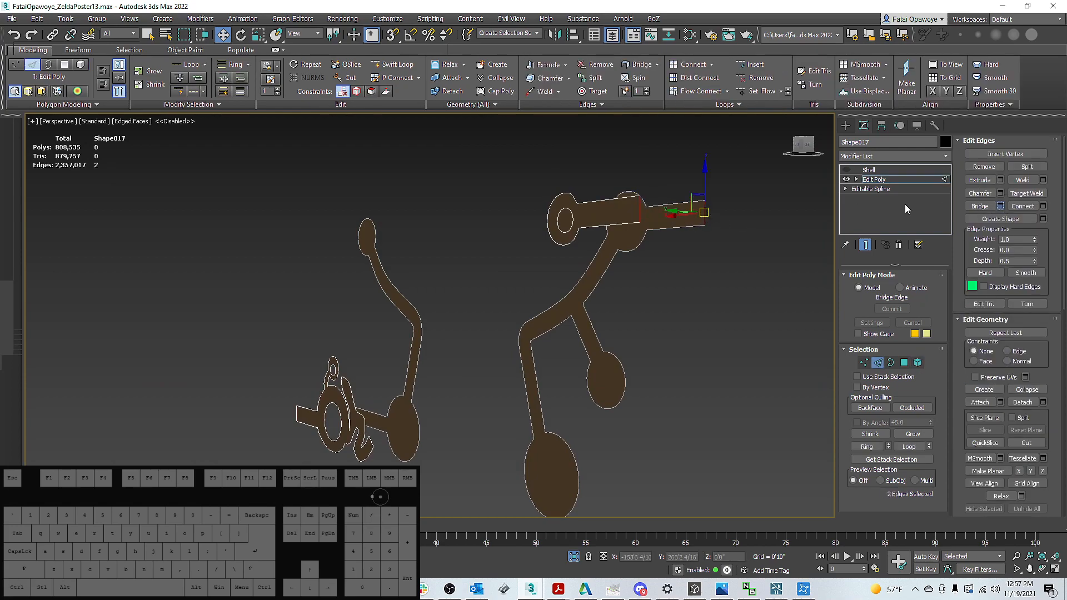
alt+middle_drag(723, 193, 640, 216)
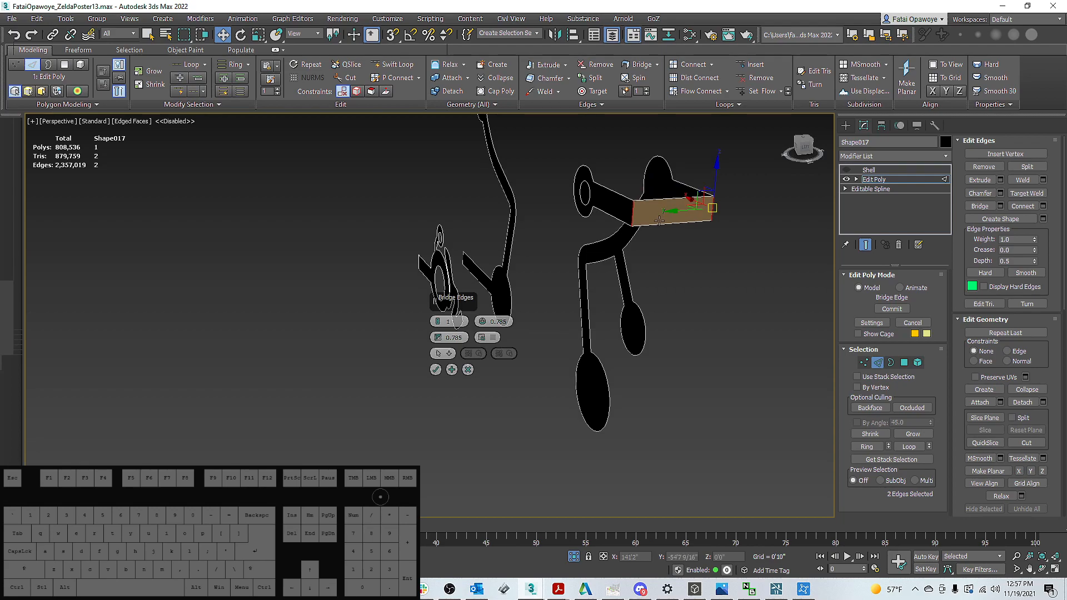
click(436, 369)
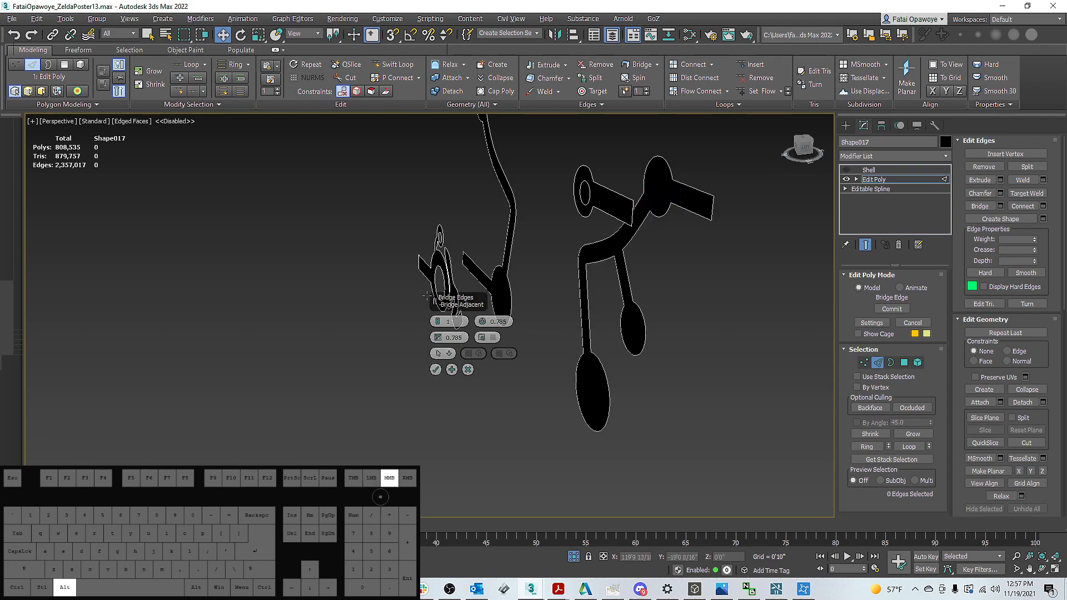
alt+middle_drag(445, 337, 466, 324)
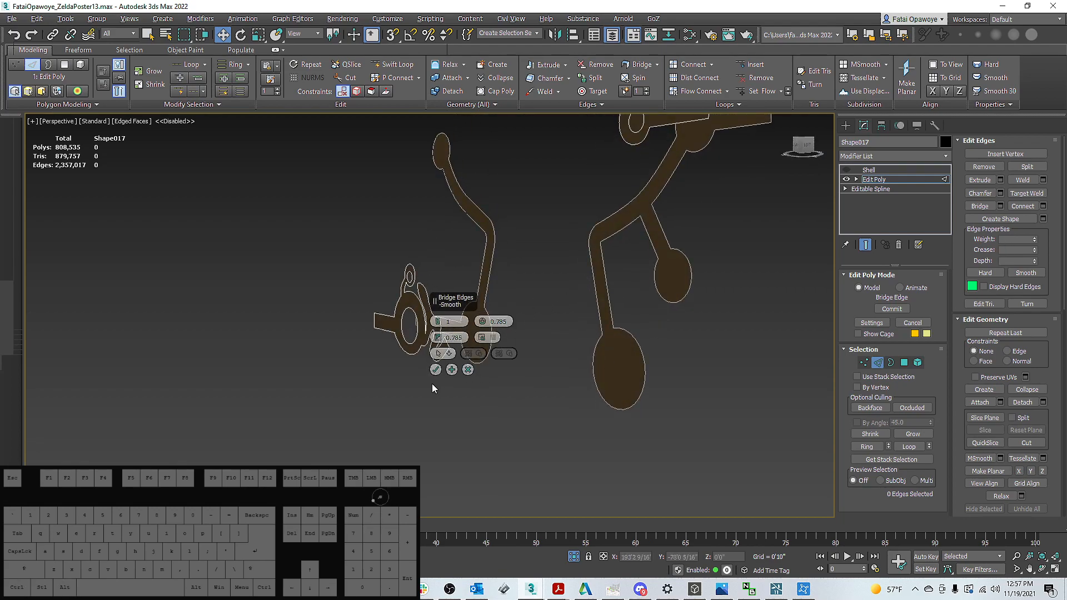
click(468, 370)
alt+middle_drag(692, 229, 672, 255)
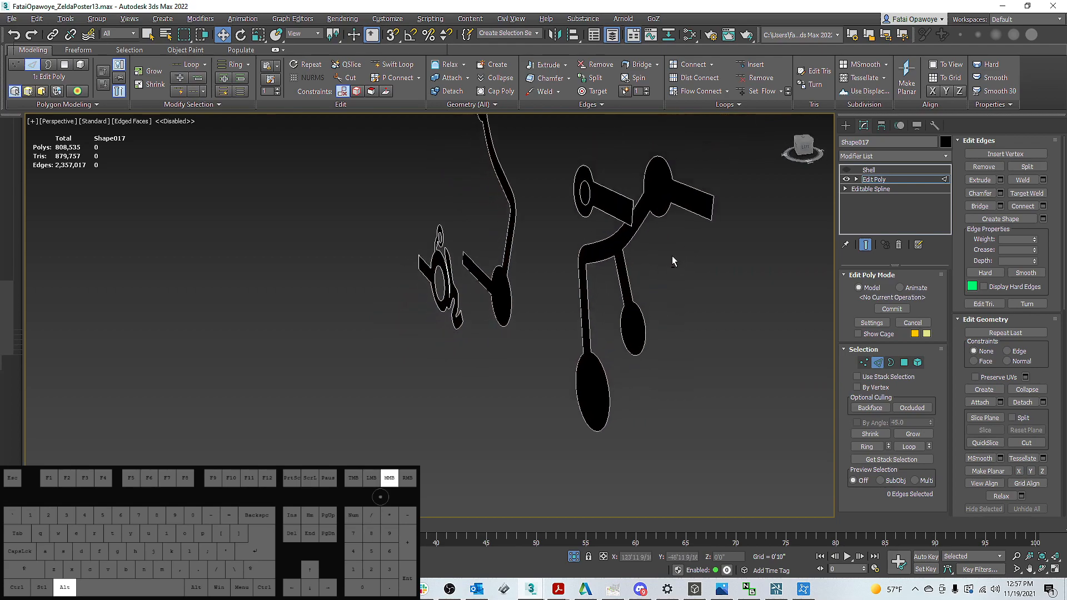
Bridge the front circuit arm's end edge to the back strap's end edge on the side with the small ring
click(636, 213)
ctrl+click(712, 206)
click(984, 206)
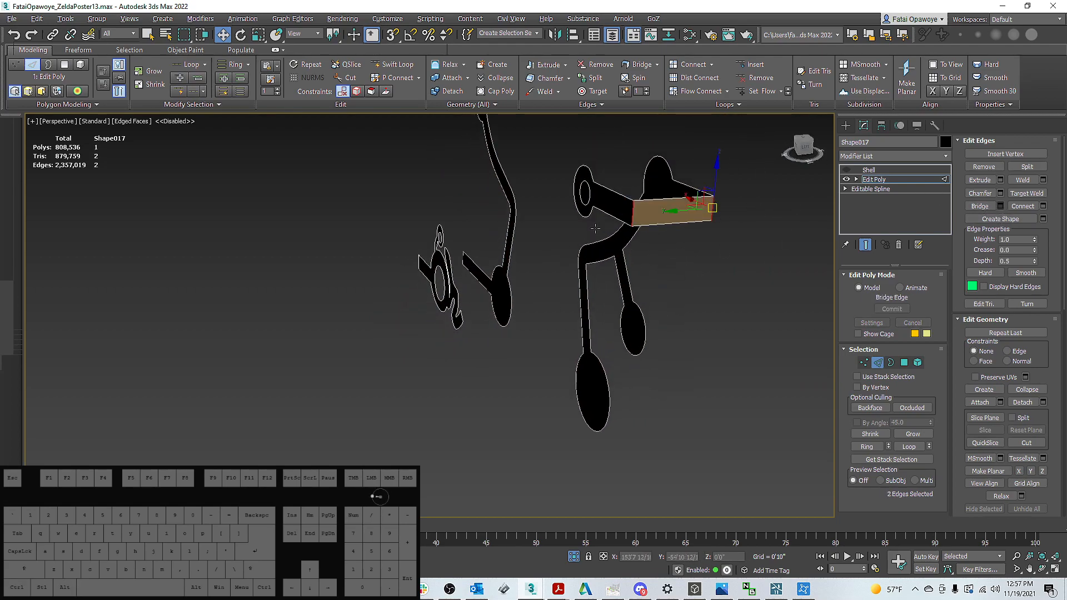
Bridge the circuit shape's two remaining open end edges across the slate's opposite side
alt+middle_drag(428, 229, 532, 343)
scroll(589, 231, down, 4)
alt+middle_drag(532, 362, 489, 292)
click(467, 288)
ctrl+click(467, 288)
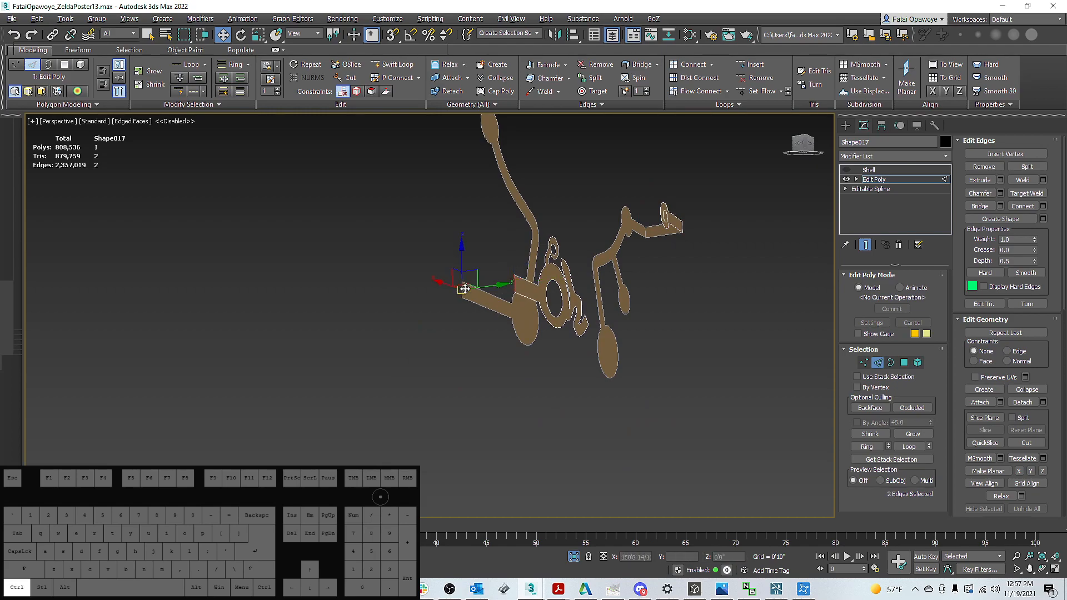
click(1000, 206)
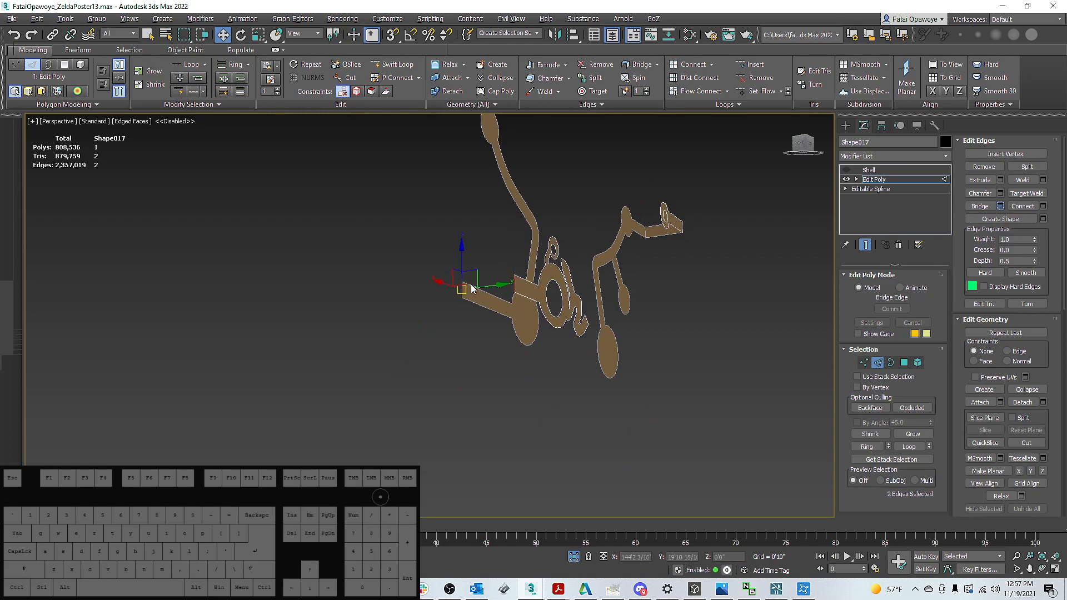
click(435, 368)
alt+middle_drag(574, 243, 676, 331)
alt+middle_drag(649, 177, 639, 172)
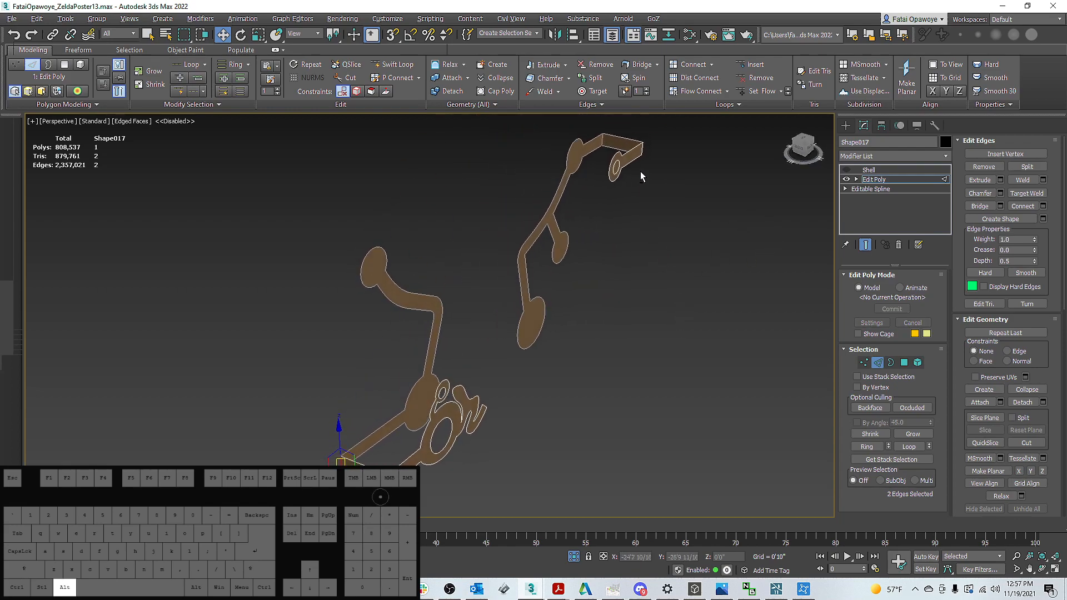
right_click(698, 166)
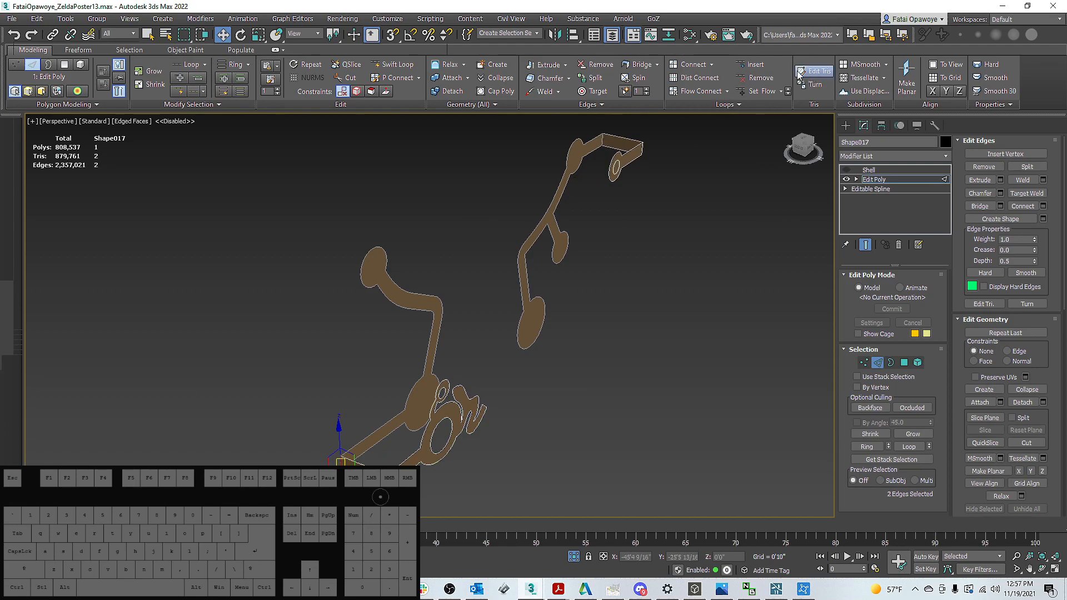
Select all objects of the Compass layer in the Layer Explorer and unhide them
click(614, 37)
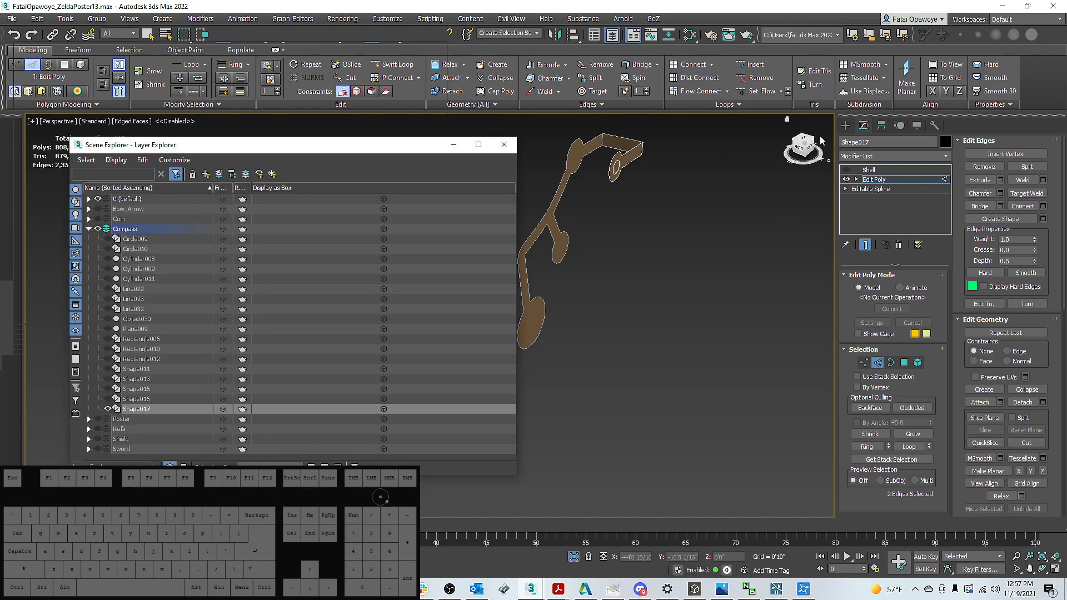
click(123, 242)
double_click(124, 229)
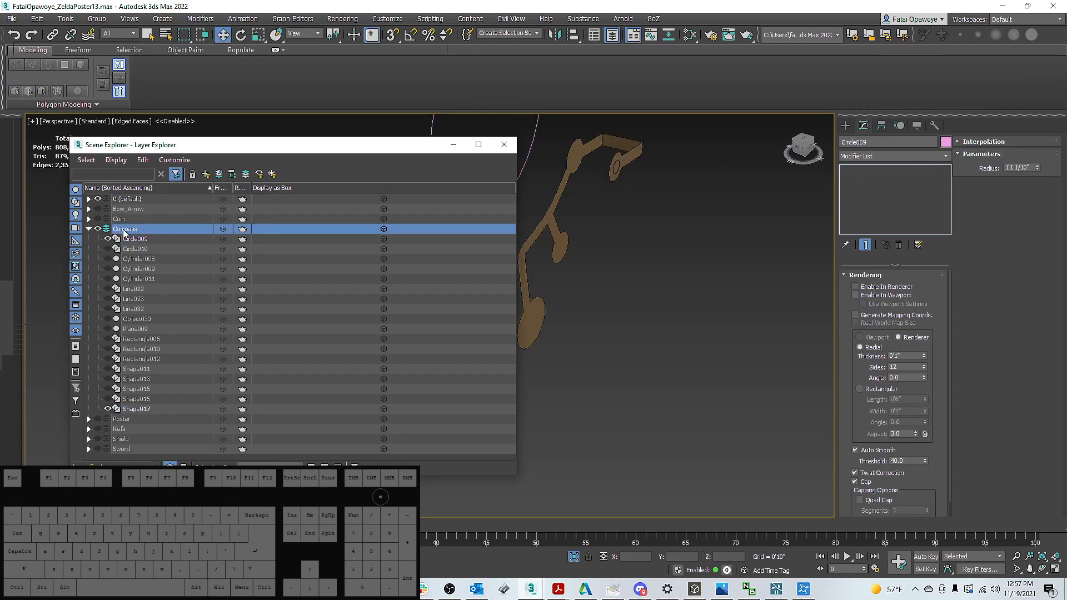
click(107, 249)
scroll(756, 219, down, 10)
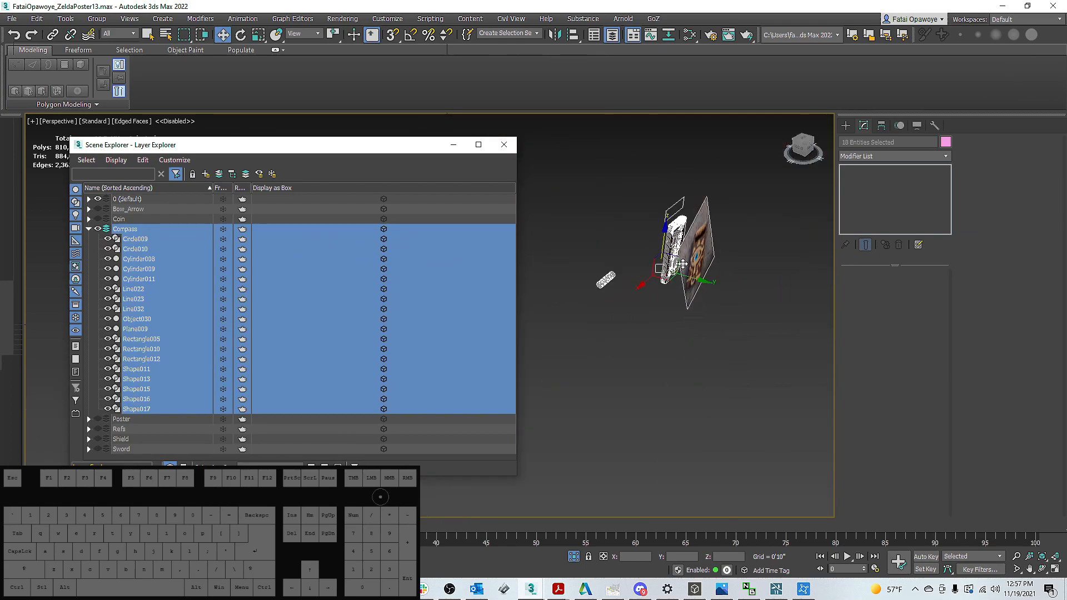
Hide the reference photo plane behind the slate
click(699, 249)
right_click(695, 237)
click(726, 203)
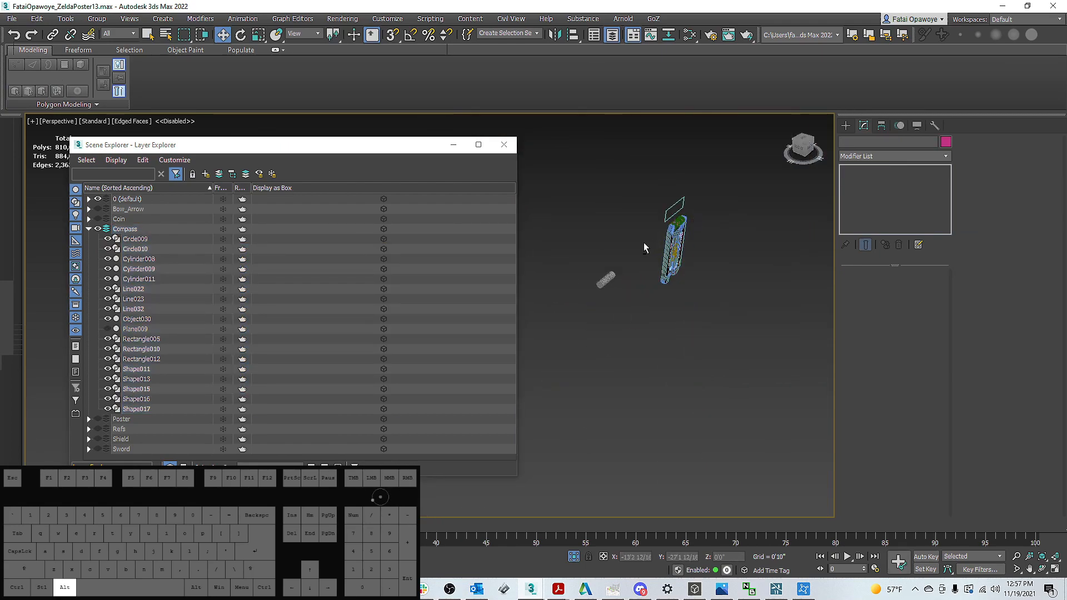
Turn off the edged faces display for the slate and clear the Layer Explorer window from the viewport
alt+middle_drag(643, 243, 746, 219)
middle_drag(629, 222, 827, 270)
scroll(827, 271, down, 2)
scroll(686, 318, up, 6)
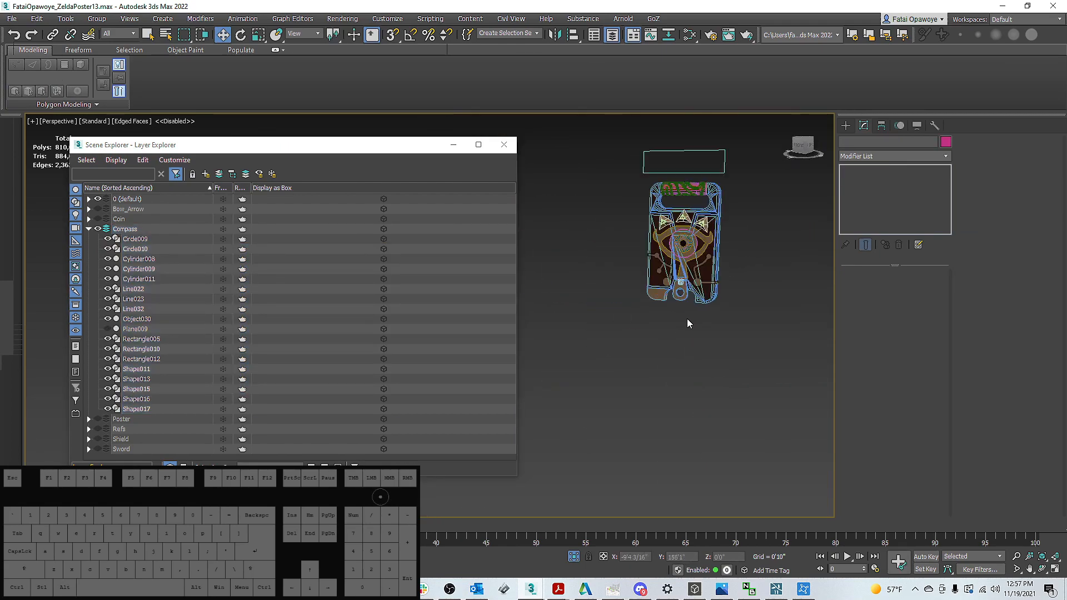
middle_drag(707, 234, 720, 283)
key(F4)
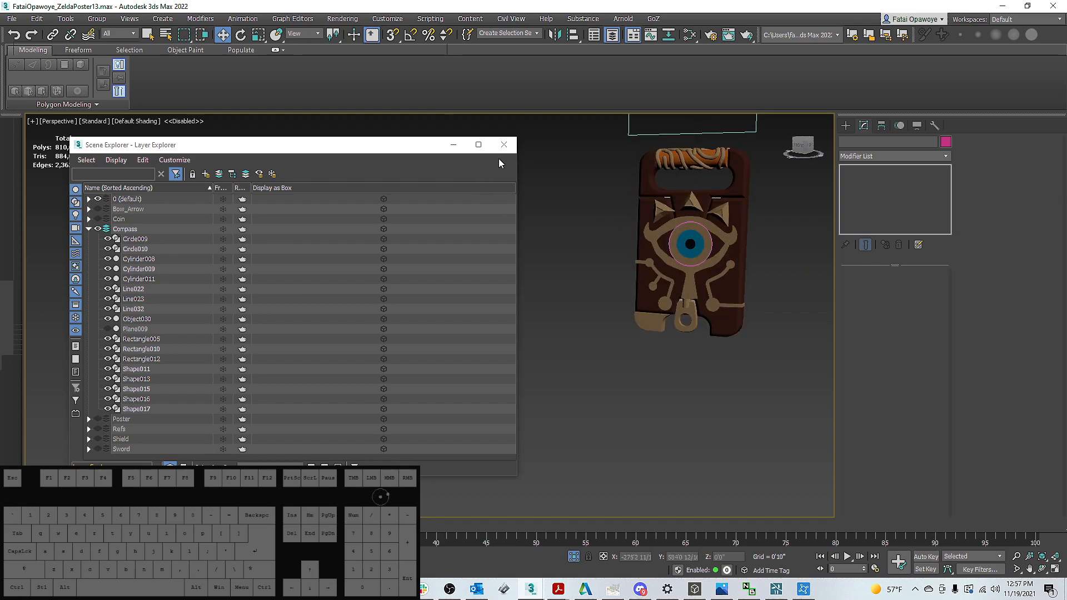
click(462, 149)
Hide the leftover circle spline around the slate's eye
scroll(711, 236, up, 10)
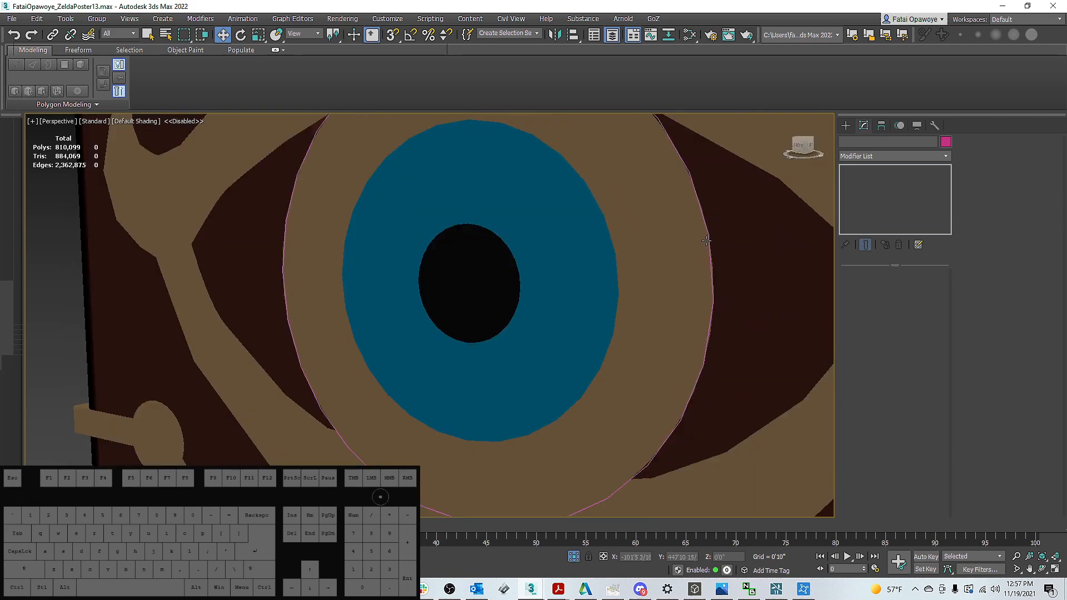
click(711, 235)
scroll(707, 233, down, 8)
right_click(705, 232)
click(733, 196)
Hide the leftover rectangle spline floating above the slate's handle
scroll(464, 290, up, 10)
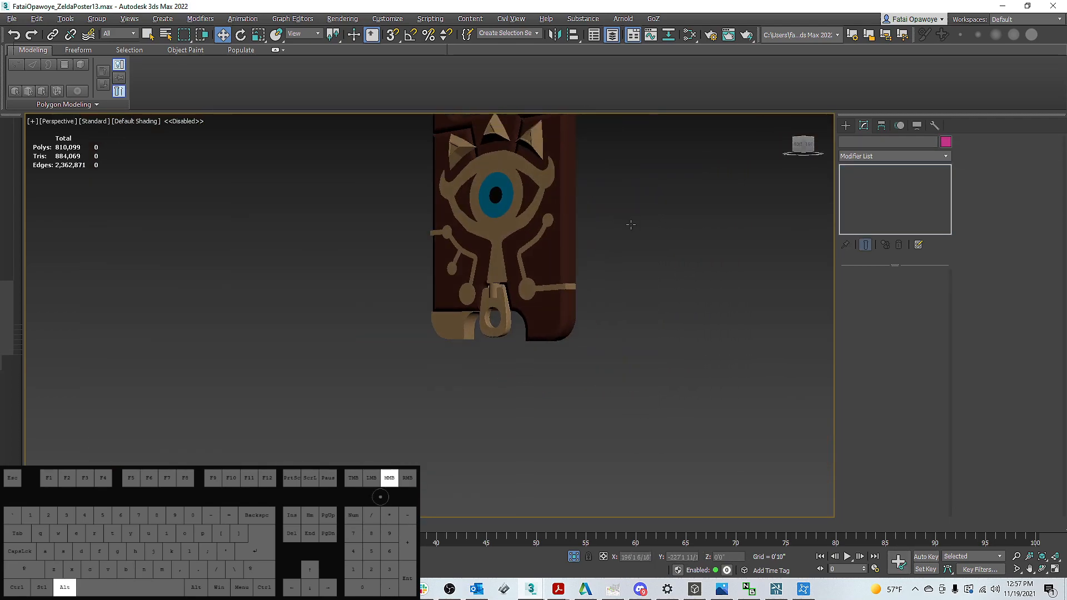
middle_drag(530, 284, 496, 263)
scroll(496, 263, down, 6)
click(591, 239)
middle_drag(589, 245, 503, 304)
middle_drag(522, 249, 480, 267)
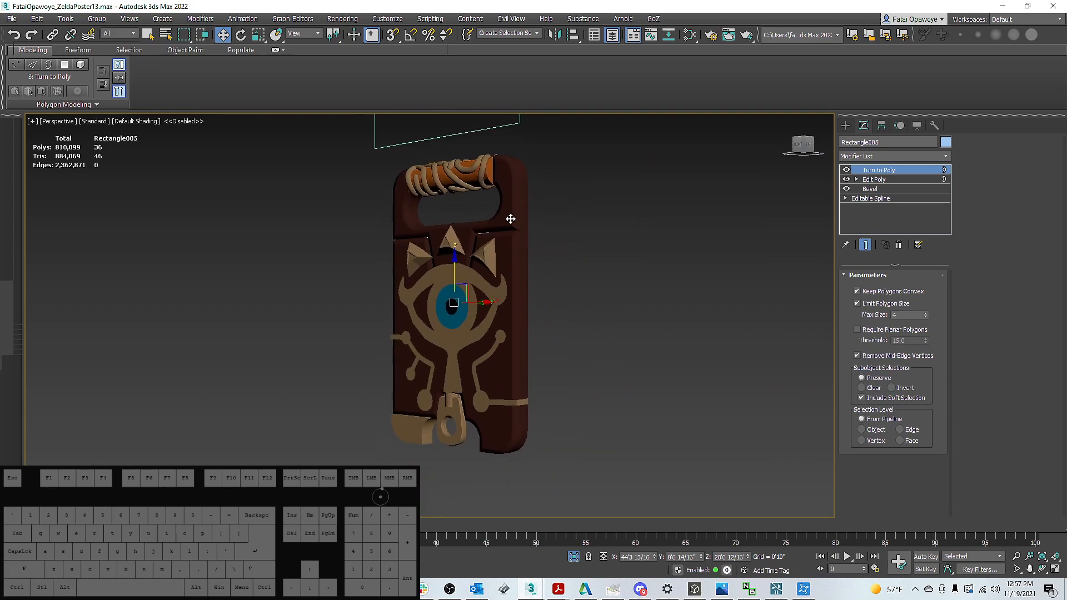
middle_drag(504, 220, 509, 281)
click(608, 157)
click(517, 159)
right_click(531, 157)
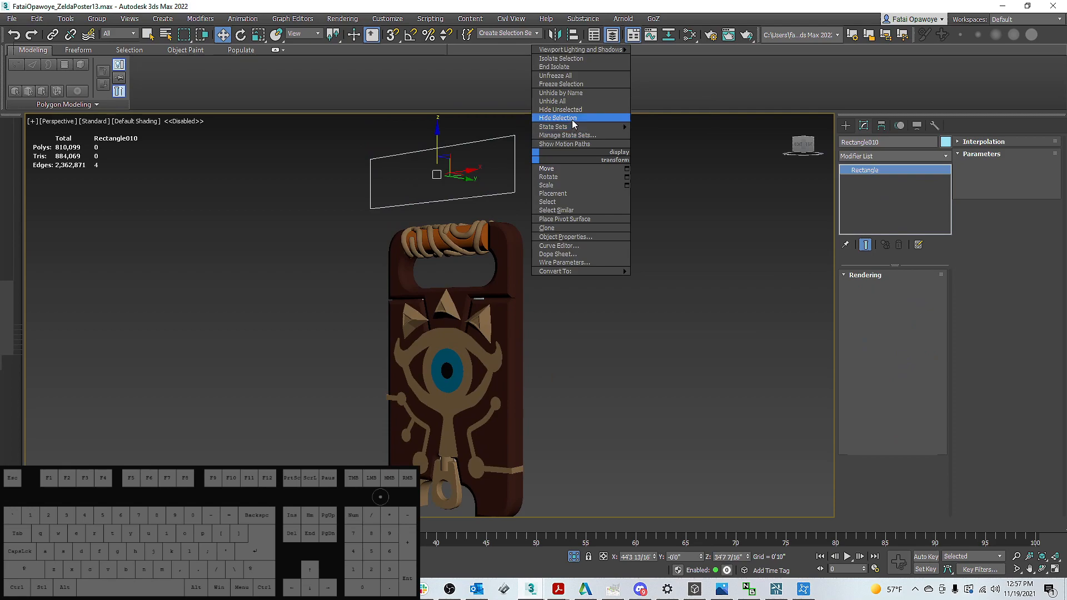
click(580, 120)
Set the perspective viewport to High Quality rendering with Flat Color shading
middle_drag(508, 238, 557, 172)
ctrl+alt+middle_drag(557, 172, 560, 181)
click(135, 122)
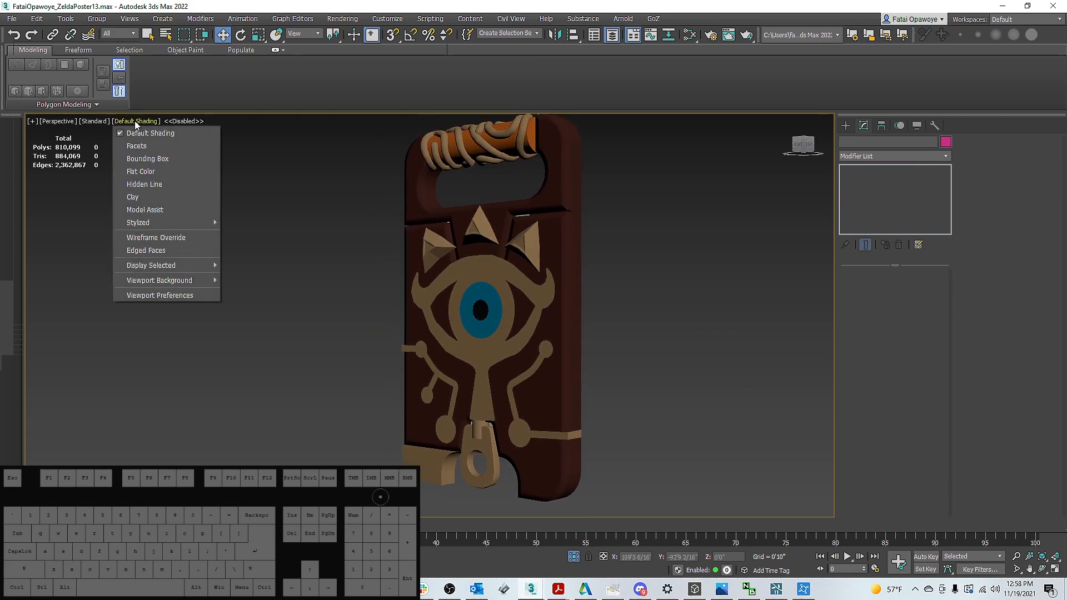
click(91, 122)
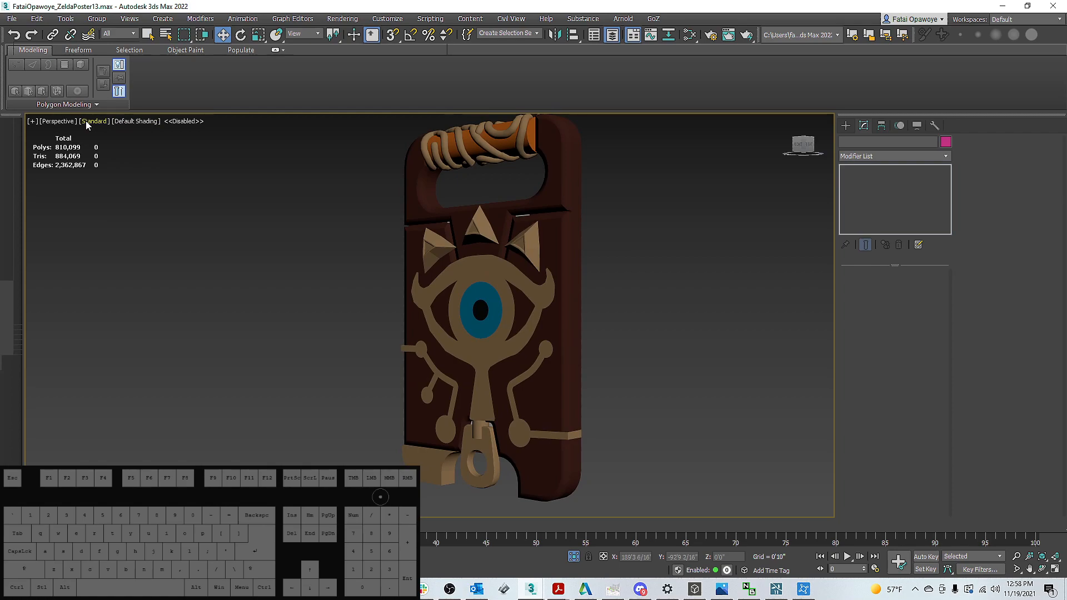
click(91, 122)
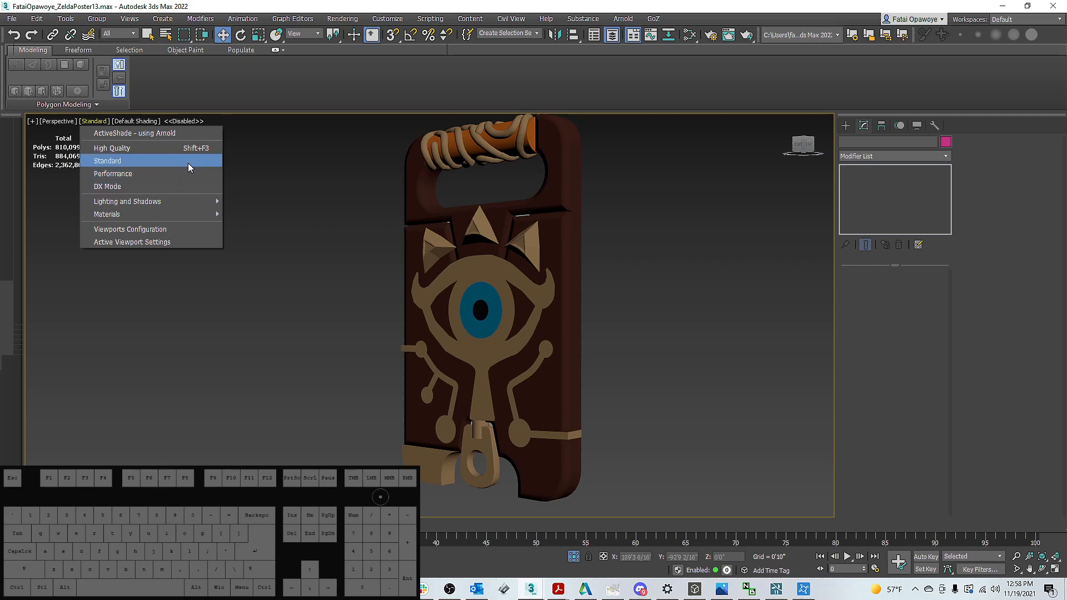
click(158, 160)
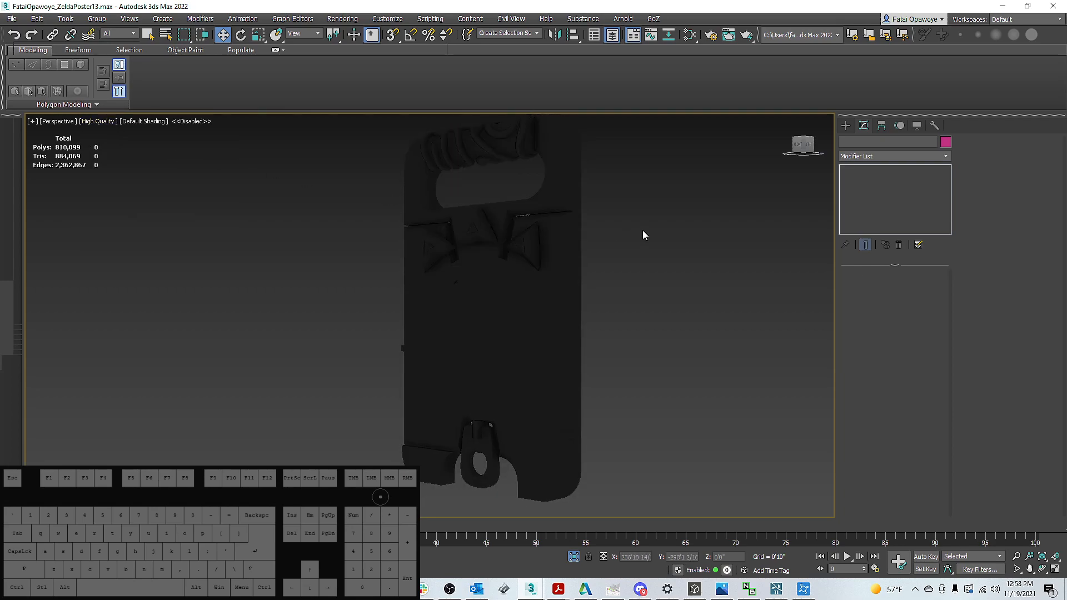
click(152, 120)
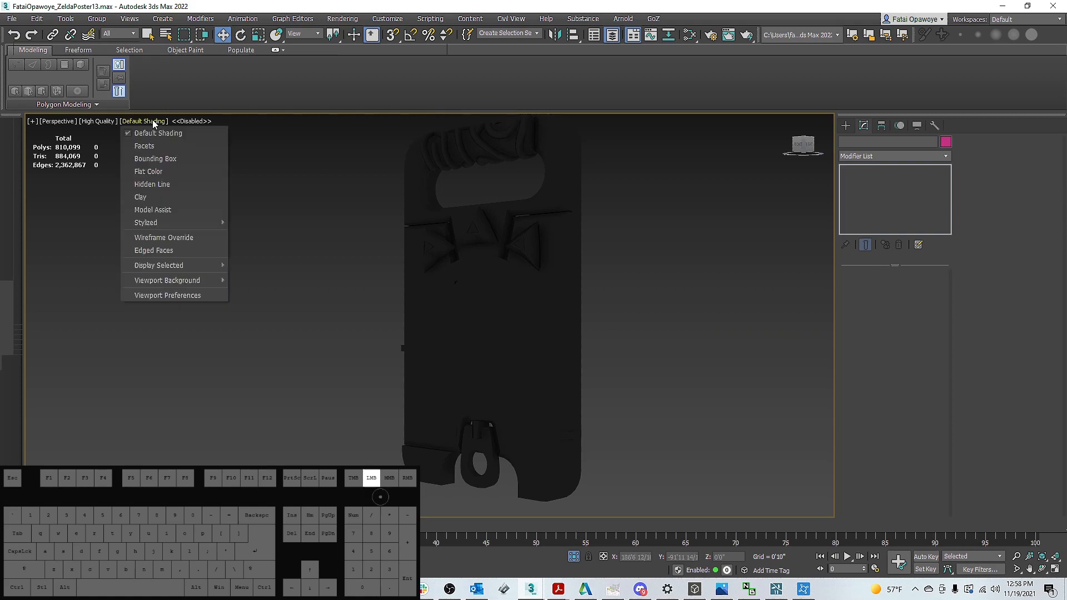
click(153, 157)
click(704, 270)
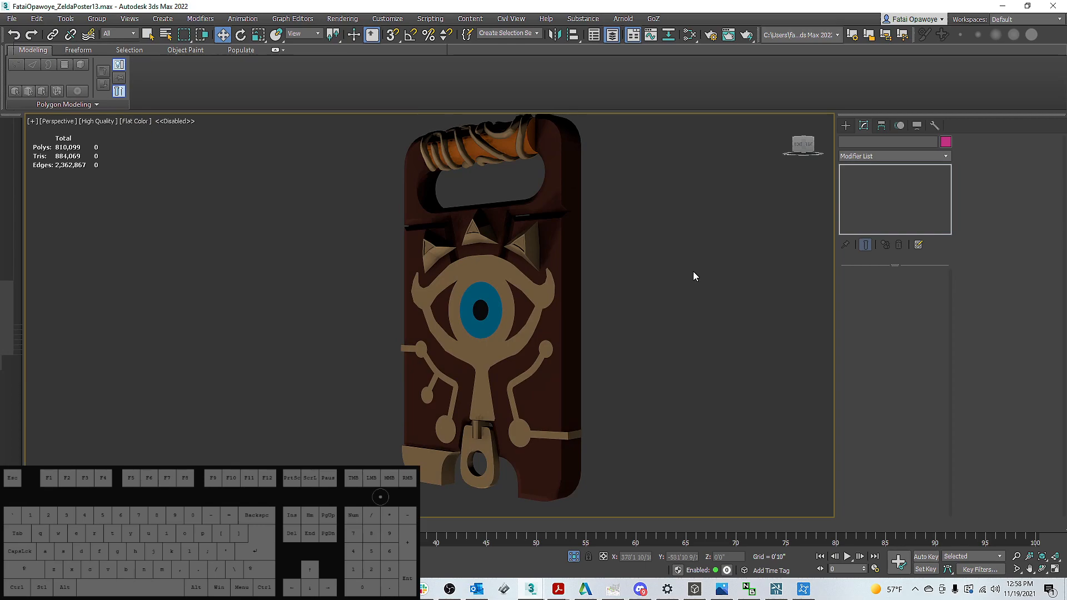
Hide the stray grey cylinder floating away from the slate
alt+middle_drag(614, 266, 645, 237)
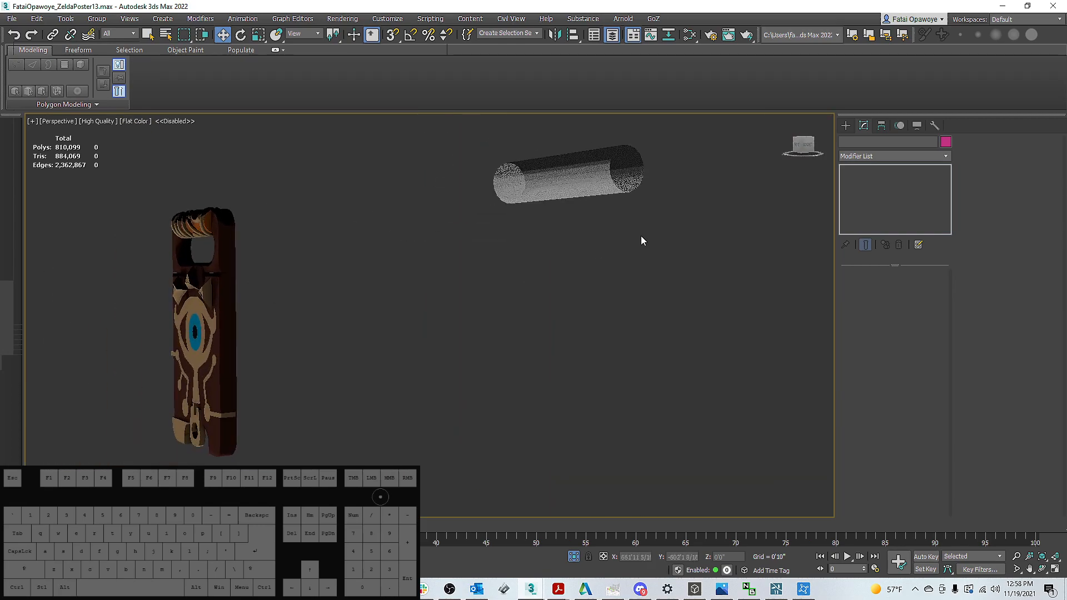
click(565, 173)
click(788, 119)
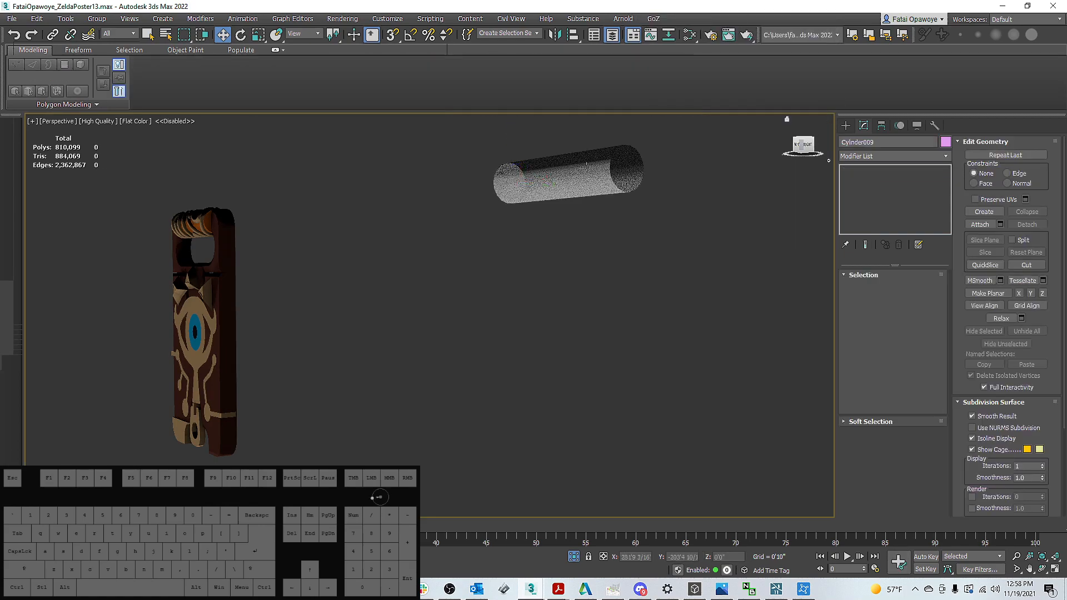
click(553, 177)
right_click(553, 181)
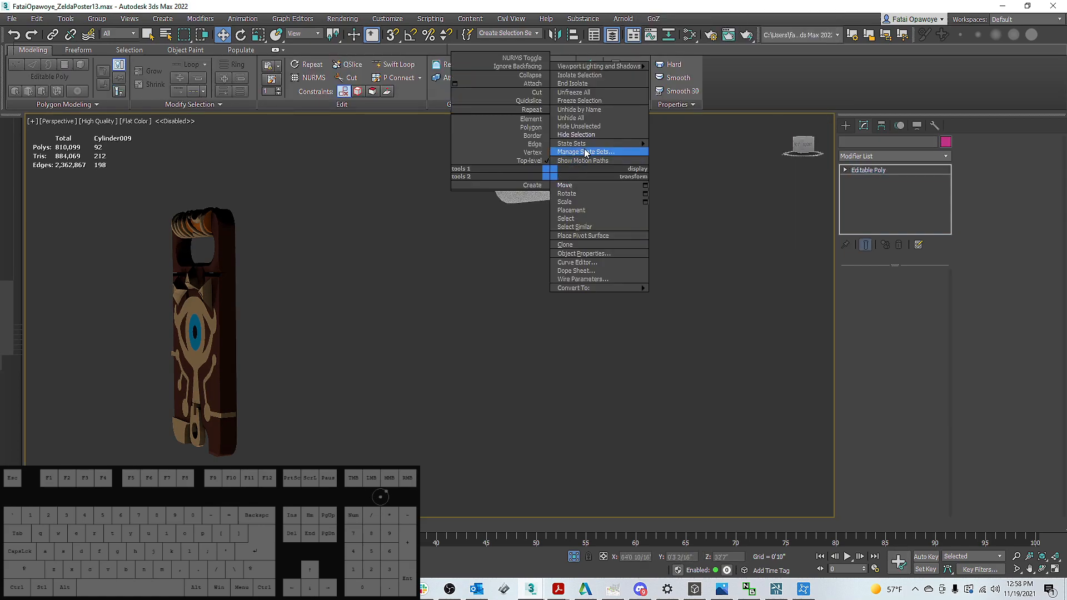
click(583, 137)
Select the tan circuit shape on the slate's front, with its Shell modifier active
click(209, 274)
alt+middle_drag(209, 273, 635, 266)
alt+middle_drag(482, 260, 567, 272)
click(539, 442)
alt+middle_drag(555, 416, 511, 354)
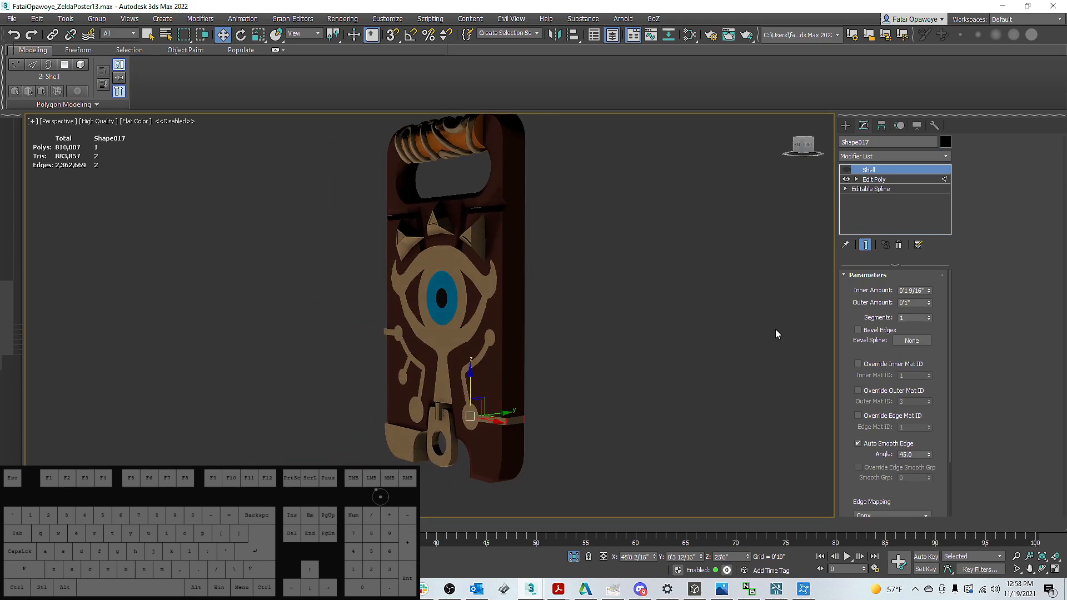